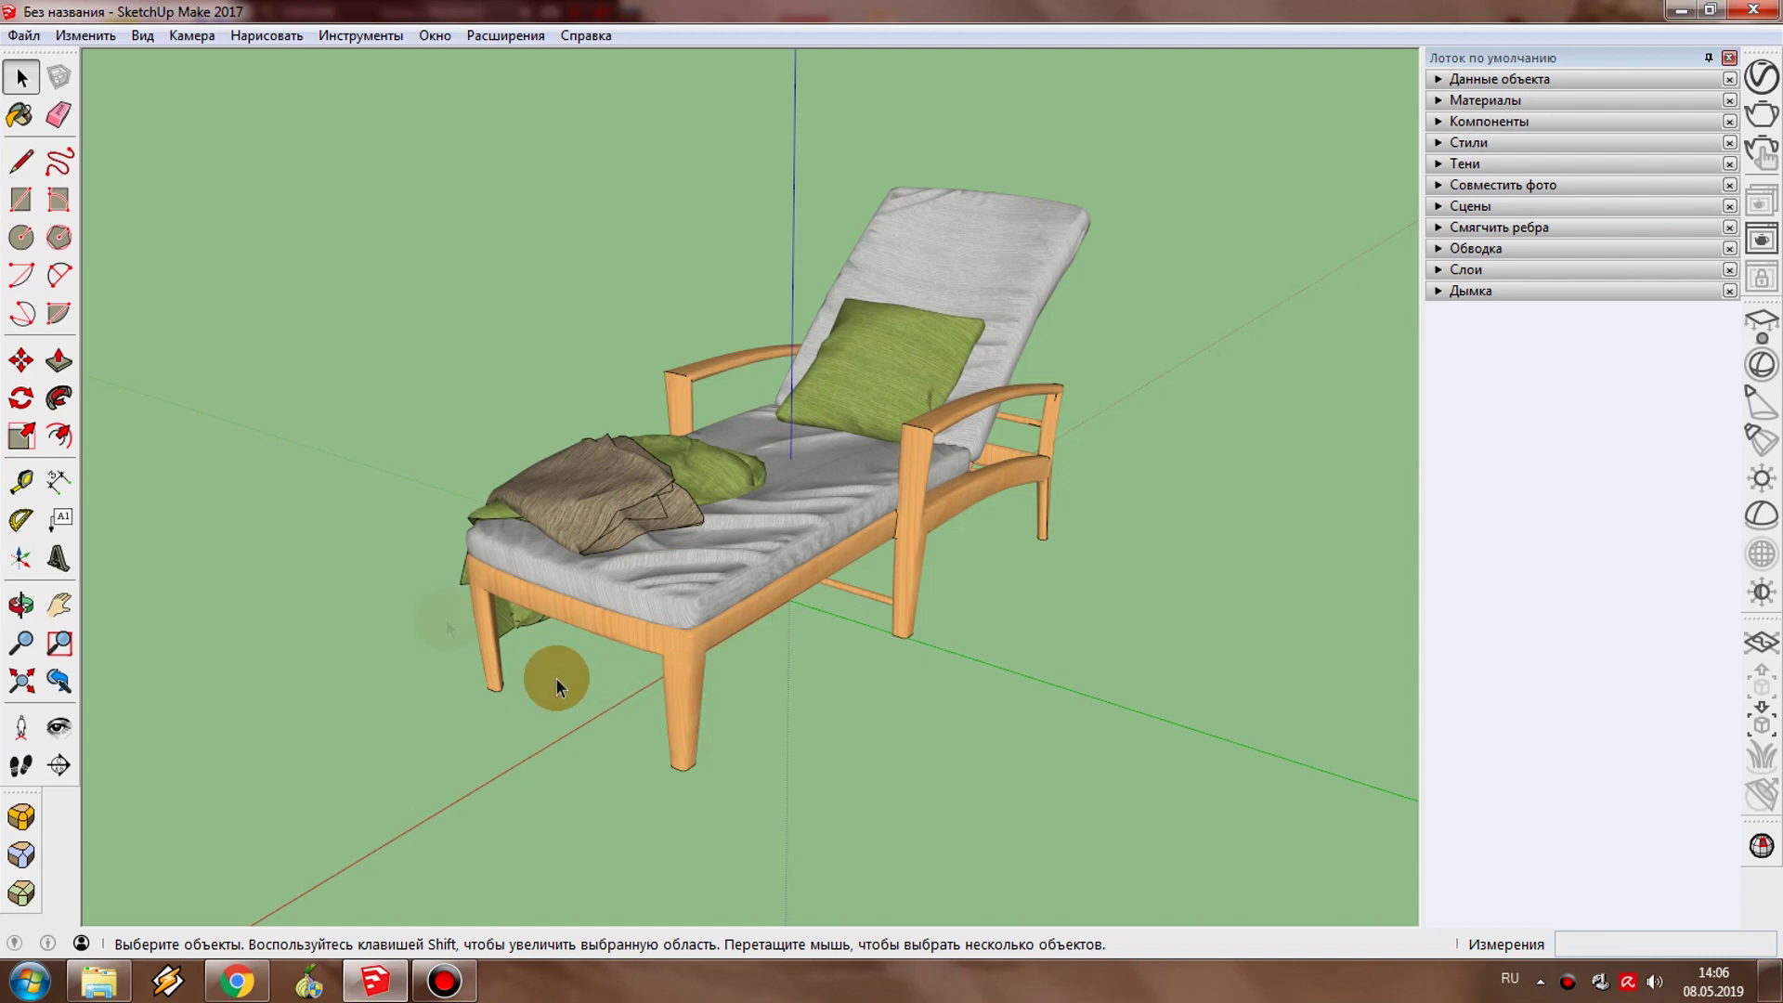
# Step: Draw a circle of about 210 cm radius centred on the origin beneath the chaise
pyautogui.moveTo(434, 615)
pyautogui.mouseDown(button='middle')
pyautogui.moveTo(784, 648)
pyautogui.moveTo(1344, 633)
pyautogui.moveTo(597, 677)
pyautogui.moveTo(343, 669)
pyautogui.moveTo(819, 672)
pyautogui.mouseUp(button='middle')
pyautogui.moveTo(1297, 665)
pyautogui.mouseDown(button='middle')
pyautogui.moveTo(321, 648)
pyautogui.moveTo(1010, 677)
pyautogui.moveTo(761, 614)
pyautogui.mouseUp(button='middle')
pyautogui.moveTo(399, 548)
pyautogui.mouseDown(button='middle')
pyautogui.moveTo(709, 728)
pyautogui.moveTo(900, 733)
pyautogui.moveTo(949, 628)
pyautogui.moveTo(720, 557)
pyautogui.moveTo(641, 477)
pyautogui.moveTo(651, 504)
pyautogui.mouseUp(button='middle')
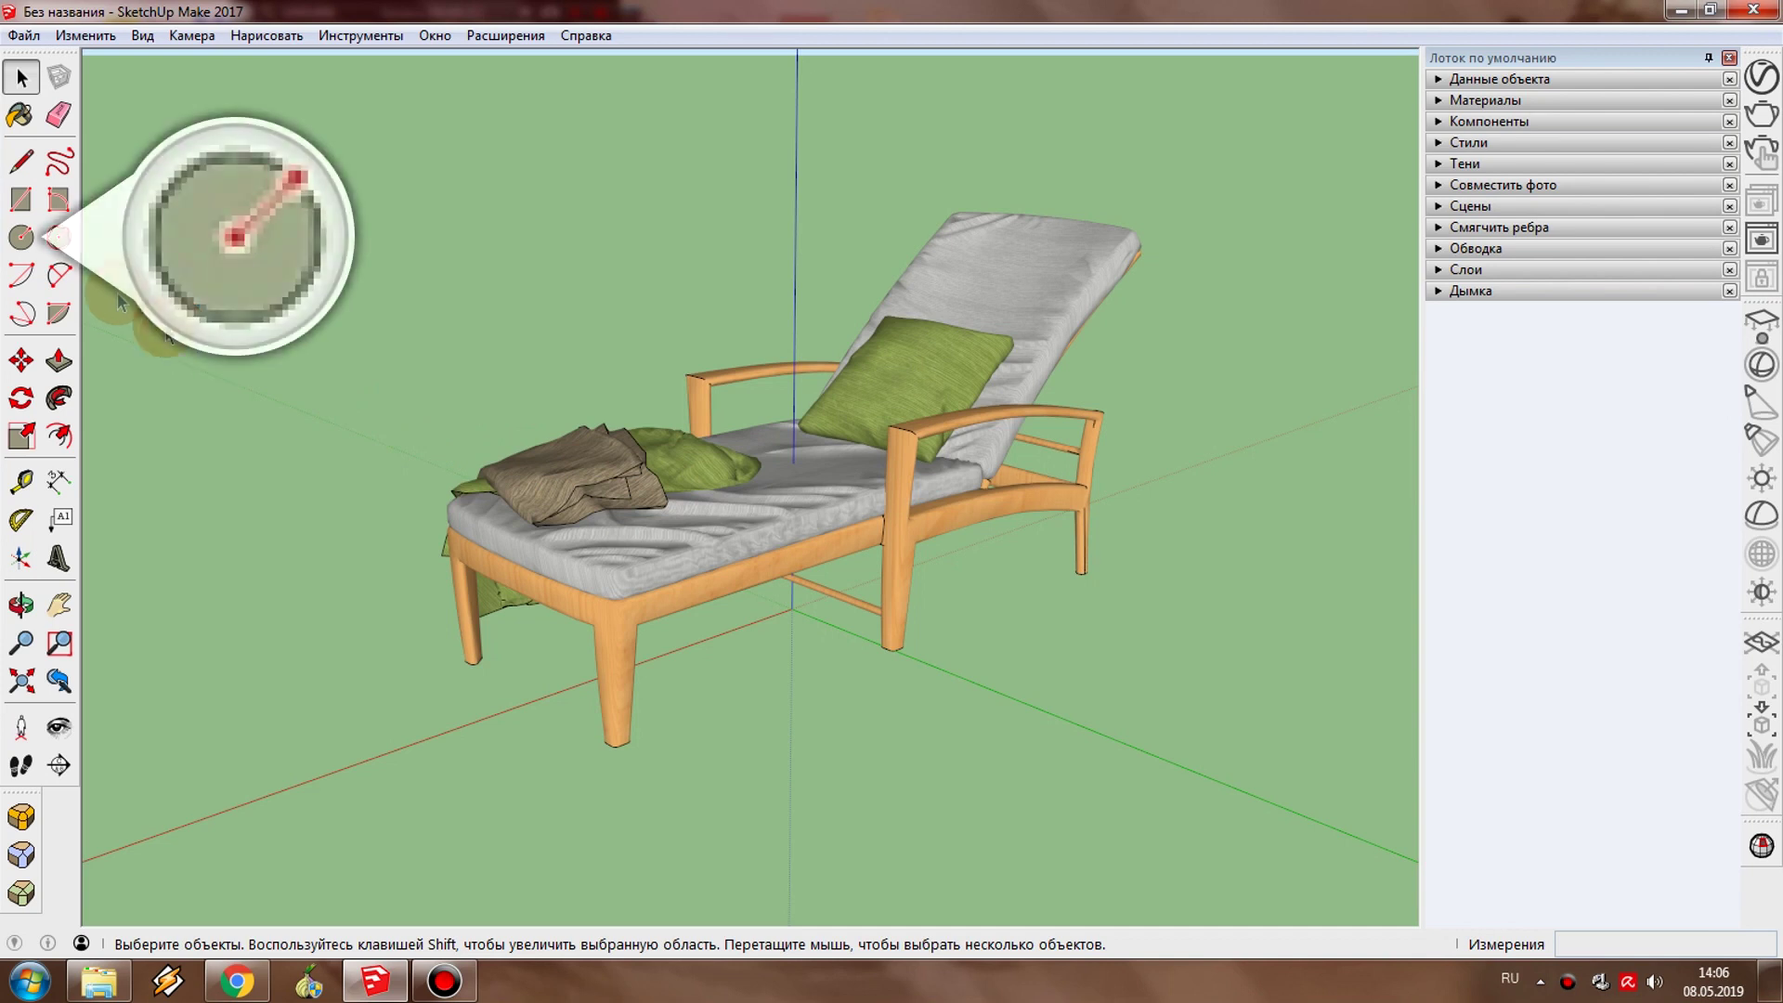
pyautogui.click(19, 238)
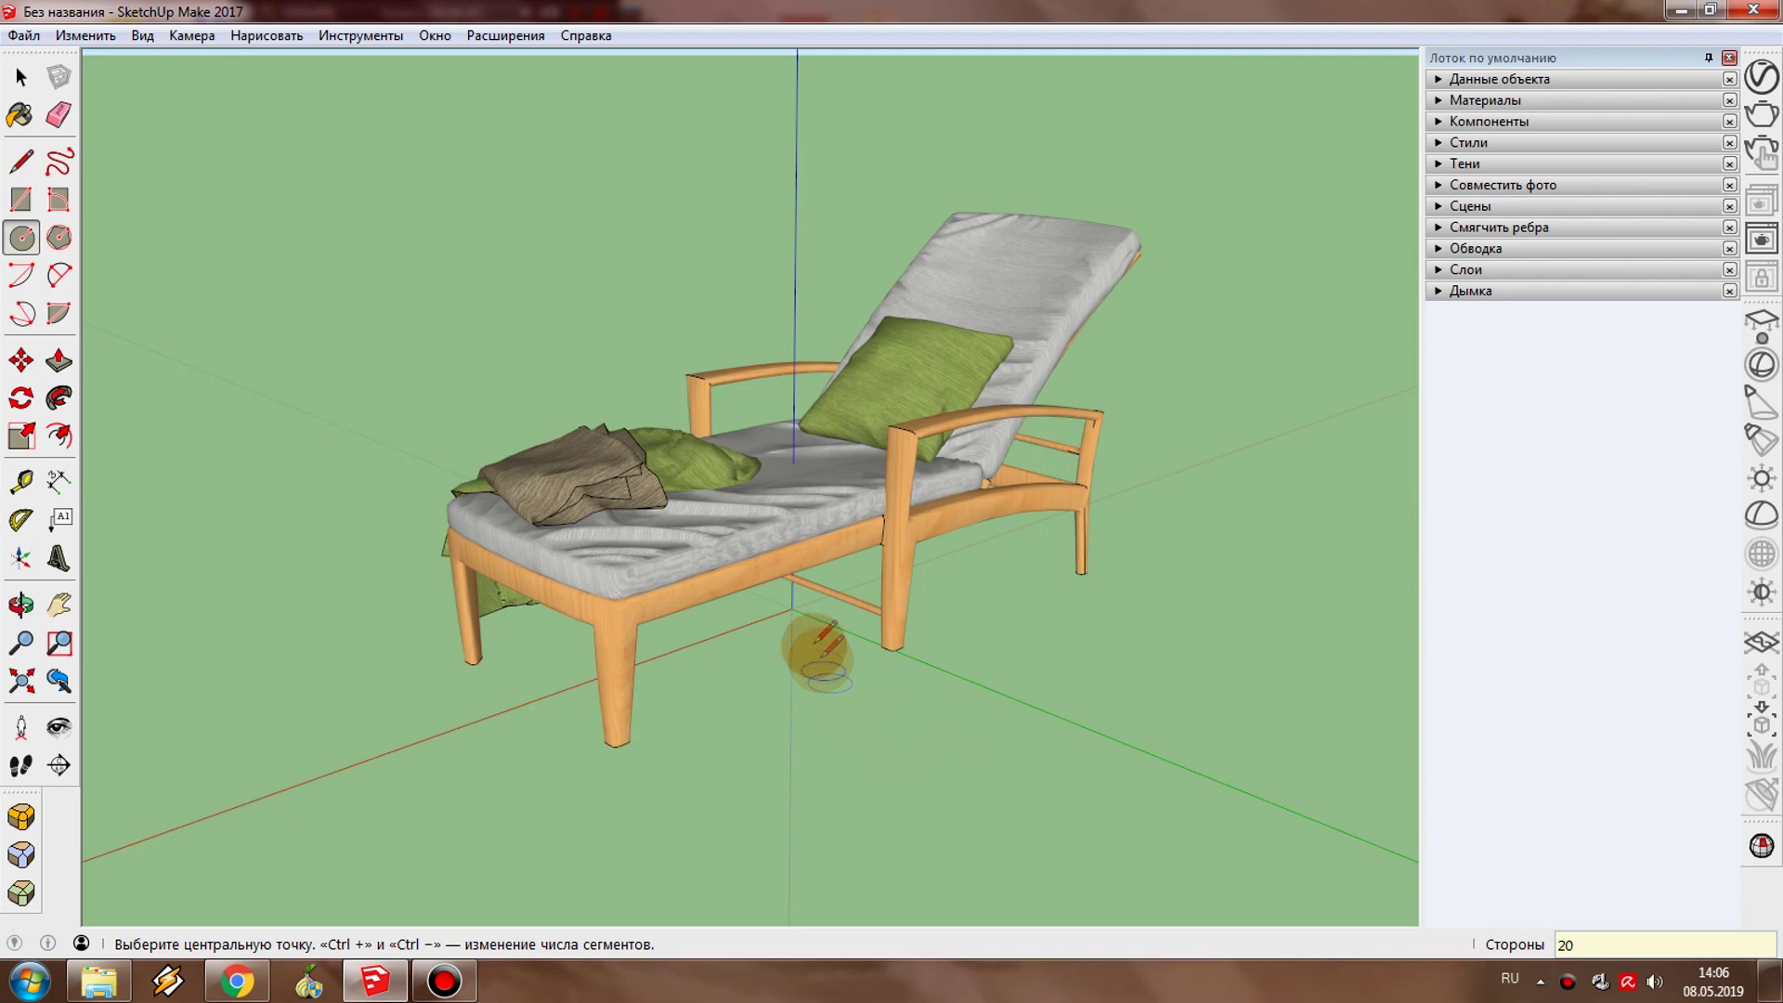
pyautogui.click(791, 608)
pyautogui.moveTo(815, 728)
pyautogui.mouseDown(button='middle')
pyautogui.moveTo(856, 744)
pyautogui.moveTo(817, 748)
pyautogui.moveTo(895, 691)
pyautogui.mouseUp(button='middle')
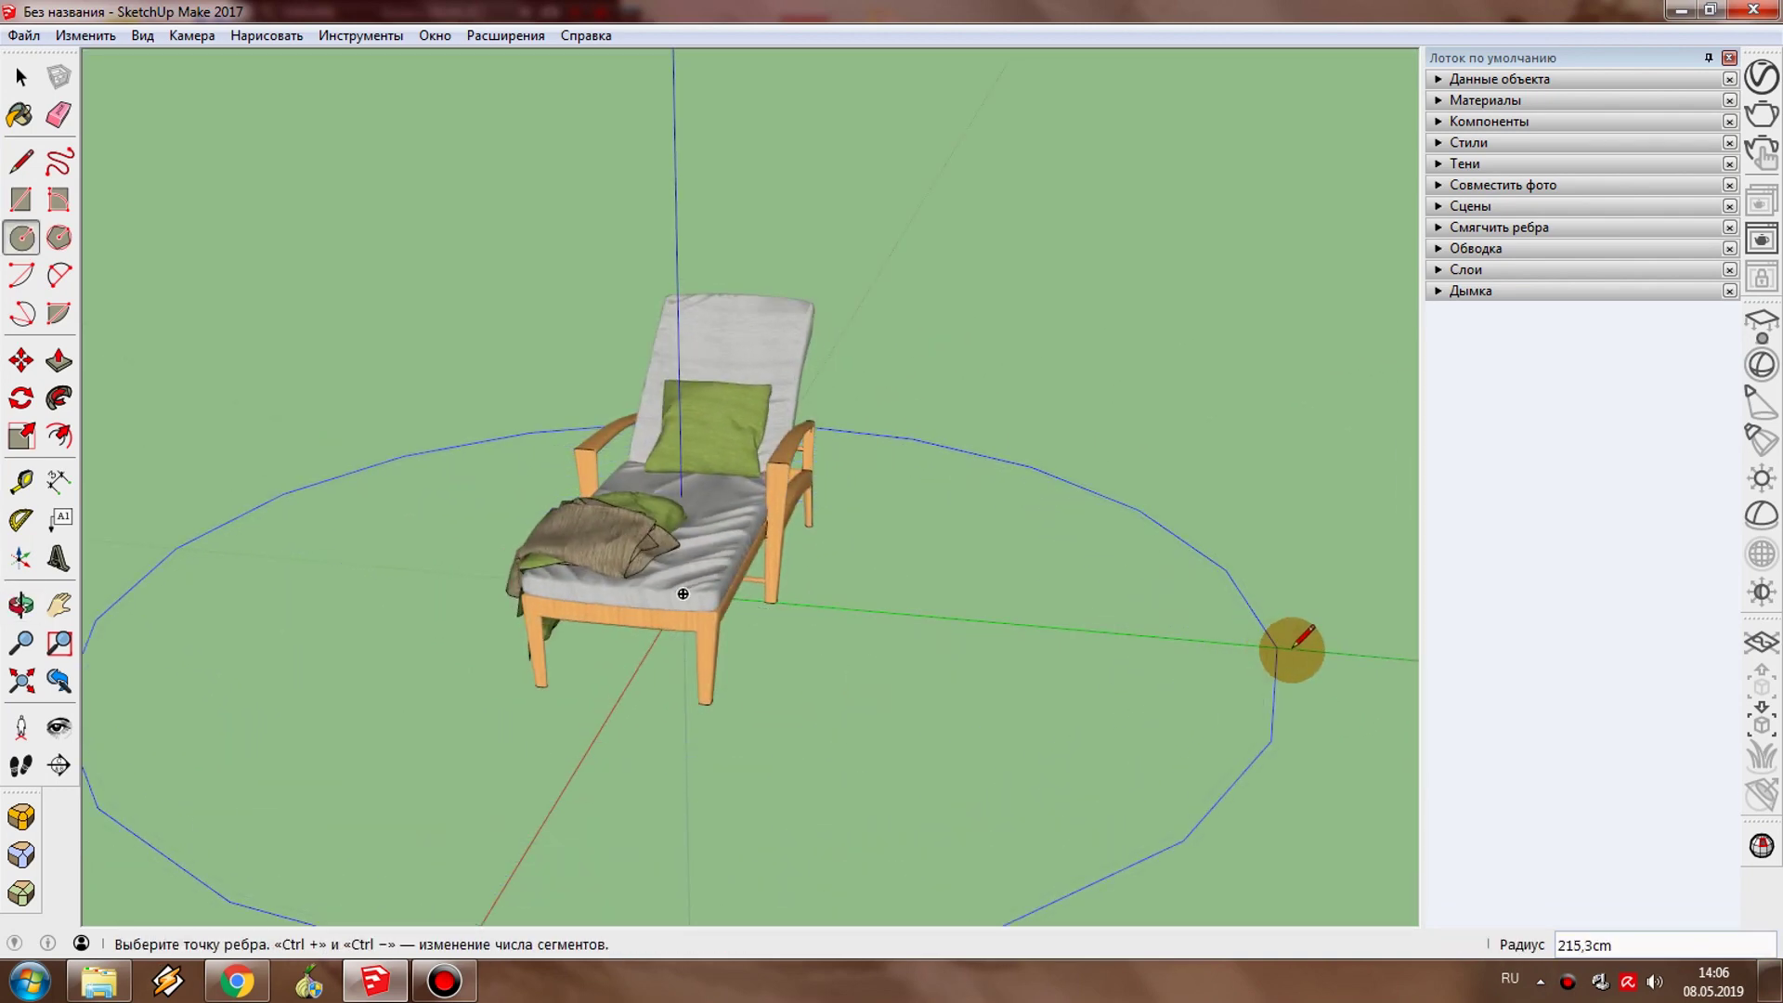
pyautogui.moveTo(1286, 645)
pyautogui.mouseDown(button='middle')
pyautogui.moveTo(1115, 605)
pyautogui.moveTo(1245, 628)
pyautogui.mouseUp(button='middle')
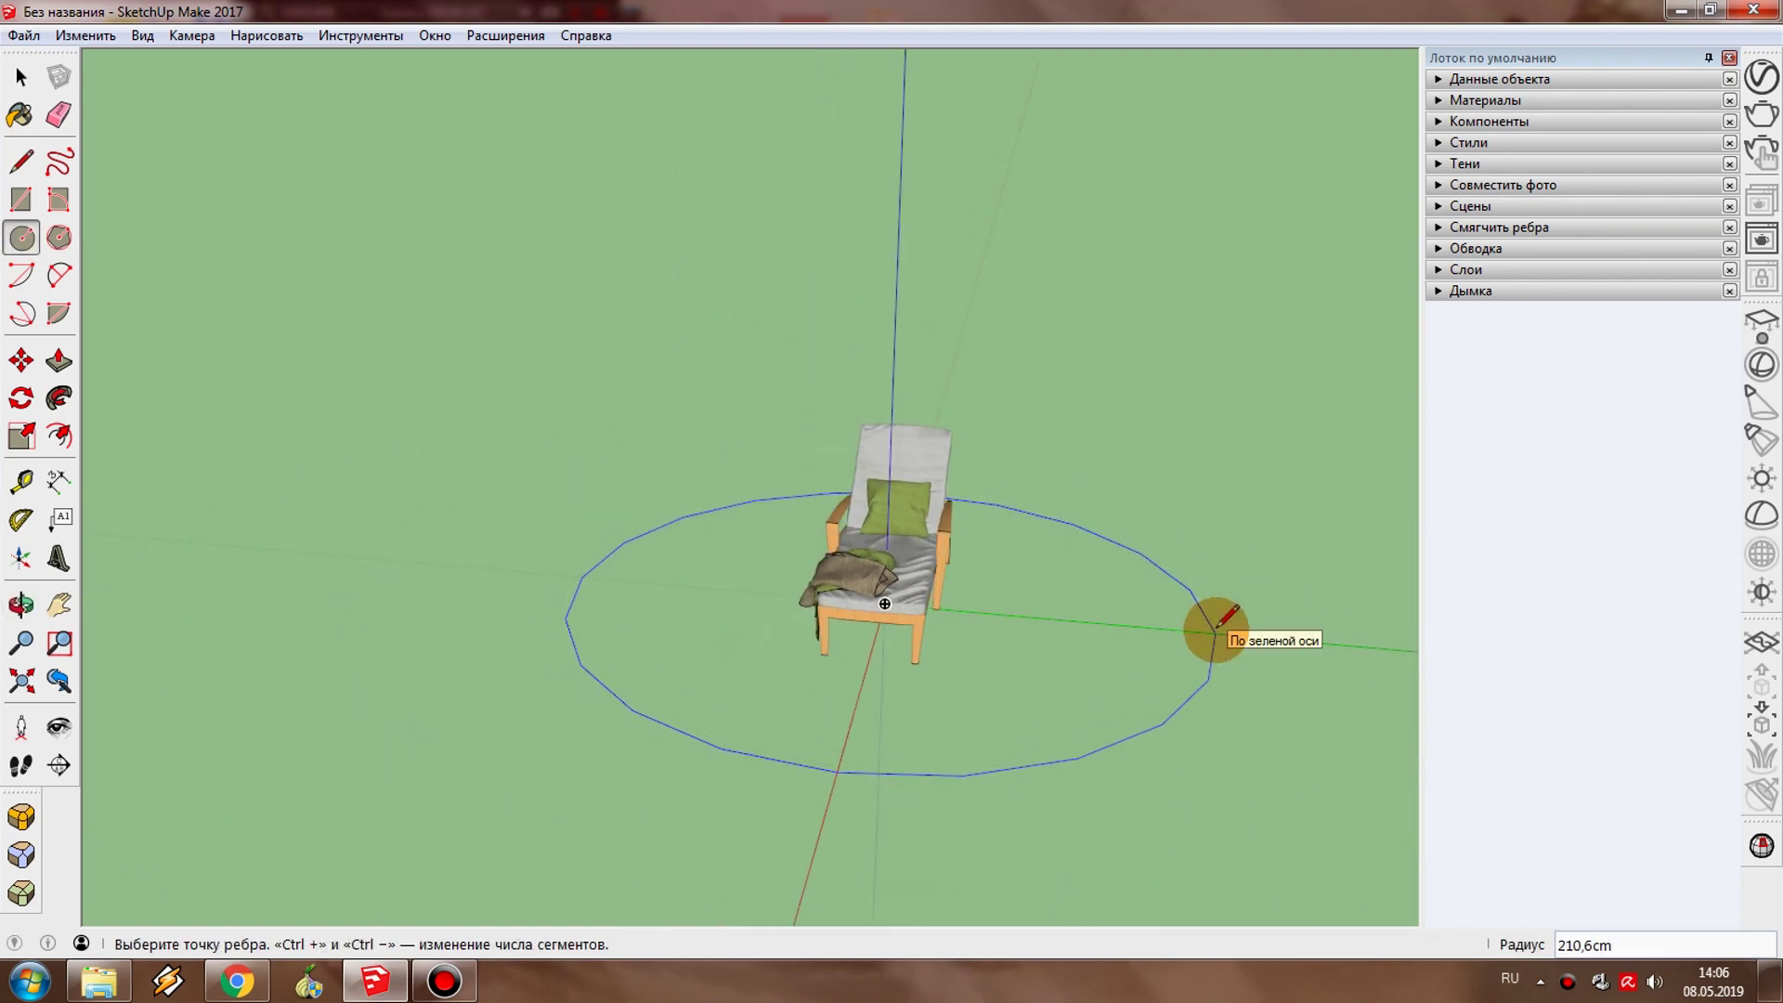
pyautogui.click(1215, 633)
# Step: Select the new circular disc face under the lounge chair
pyautogui.moveTo(1075, 716)
pyautogui.mouseDown(button='middle')
pyautogui.moveTo(589, 693)
pyautogui.moveTo(756, 764)
pyautogui.moveTo(698, 739)
pyautogui.moveTo(892, 740)
pyautogui.moveTo(517, 701)
pyautogui.moveTo(983, 755)
pyautogui.moveTo(744, 852)
pyautogui.moveTo(994, 848)
pyautogui.mouseUp(button='middle')
pyautogui.press('space')
pyautogui.click(903, 723)
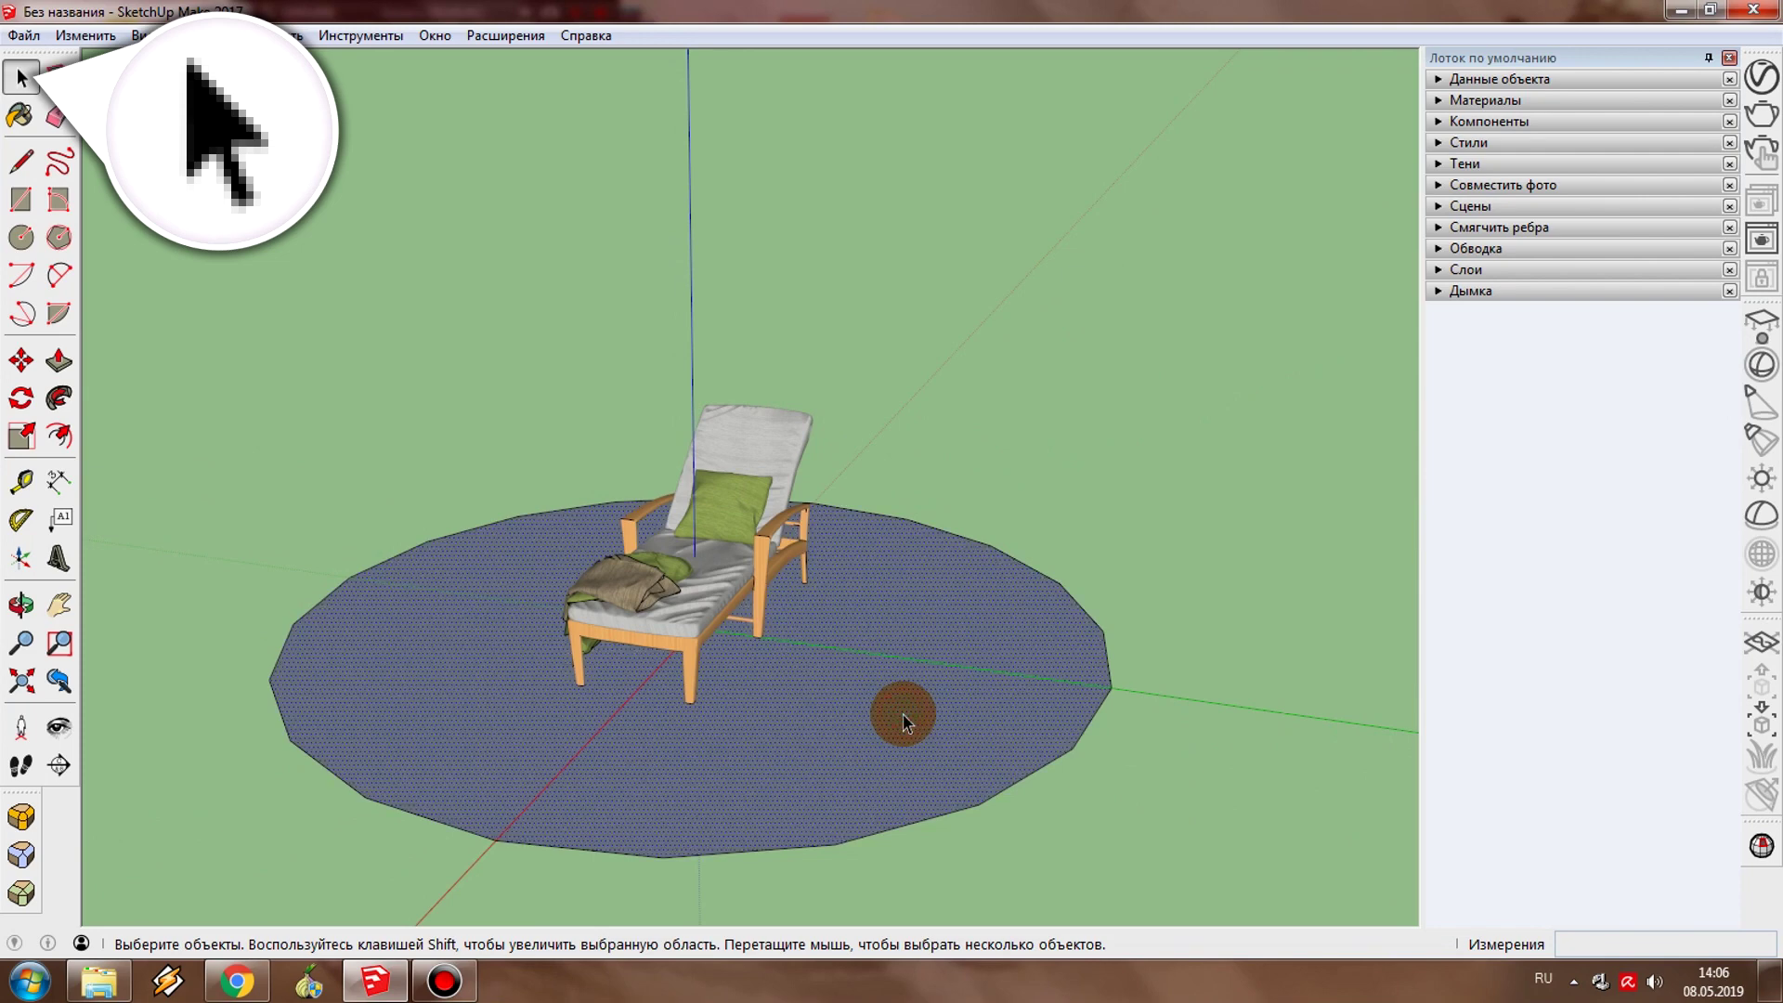
# Step: Delete the disc face and draw a 70 cm vertical line up from the circle's edge
pyautogui.press('Delete')
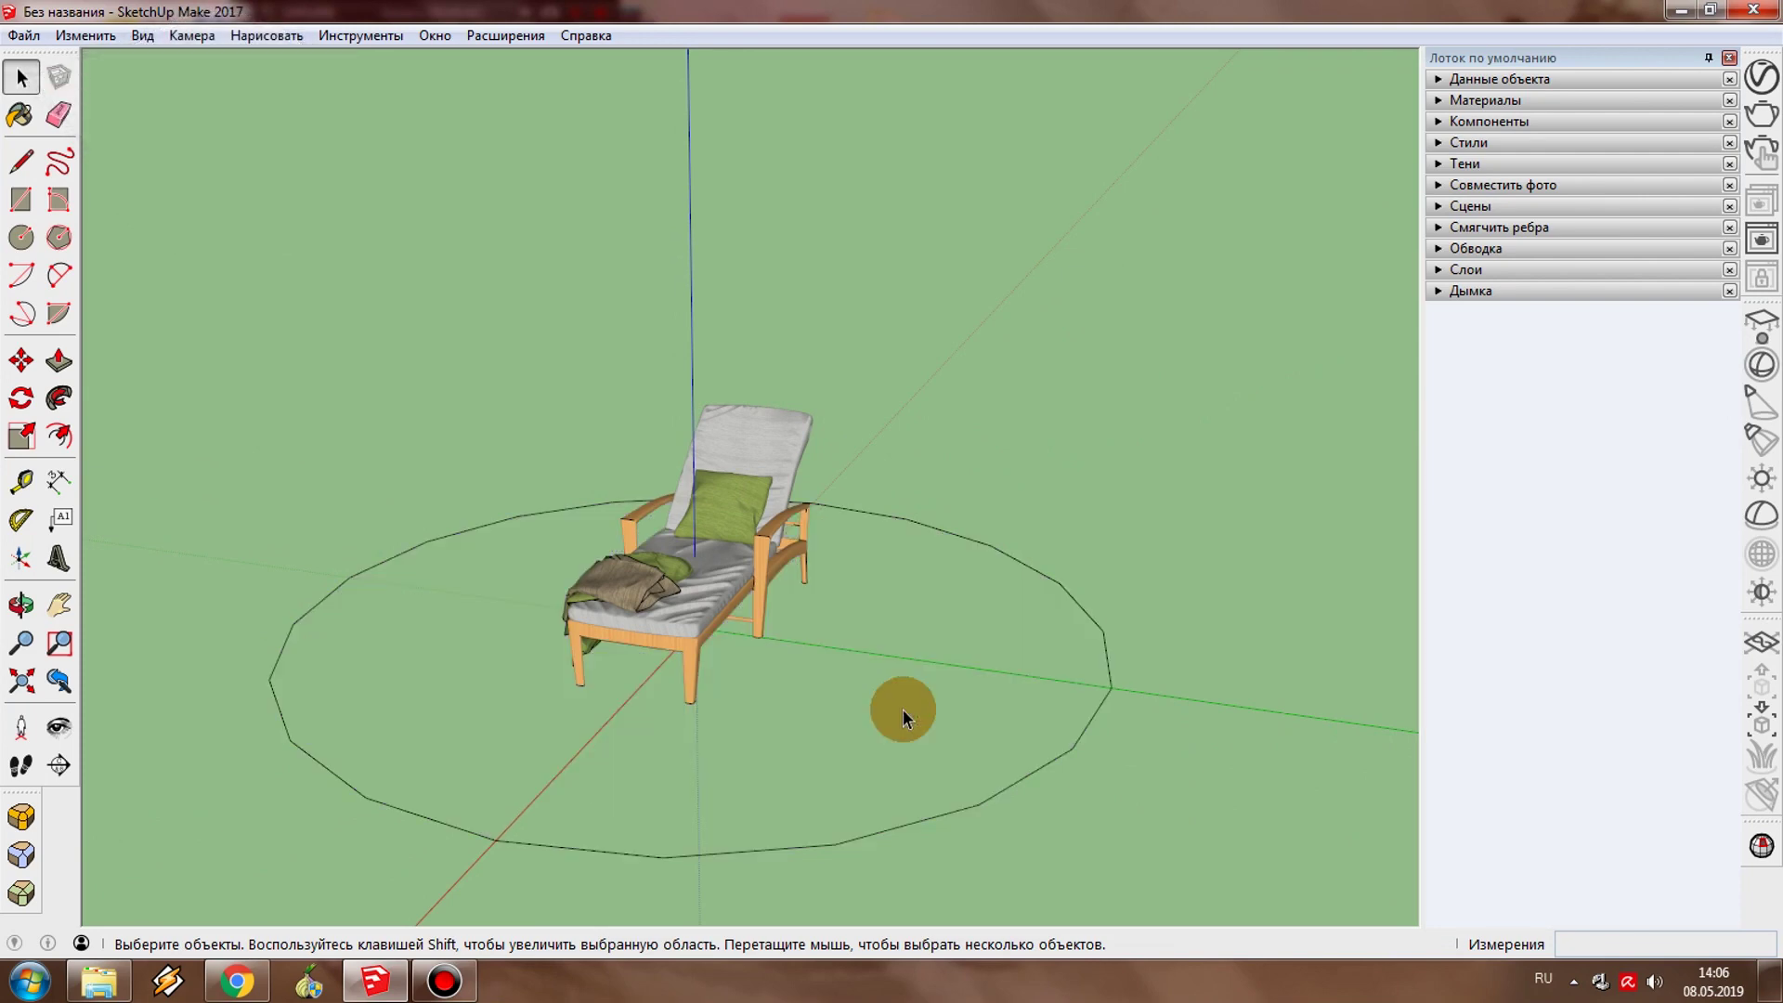
pyautogui.click(23, 164)
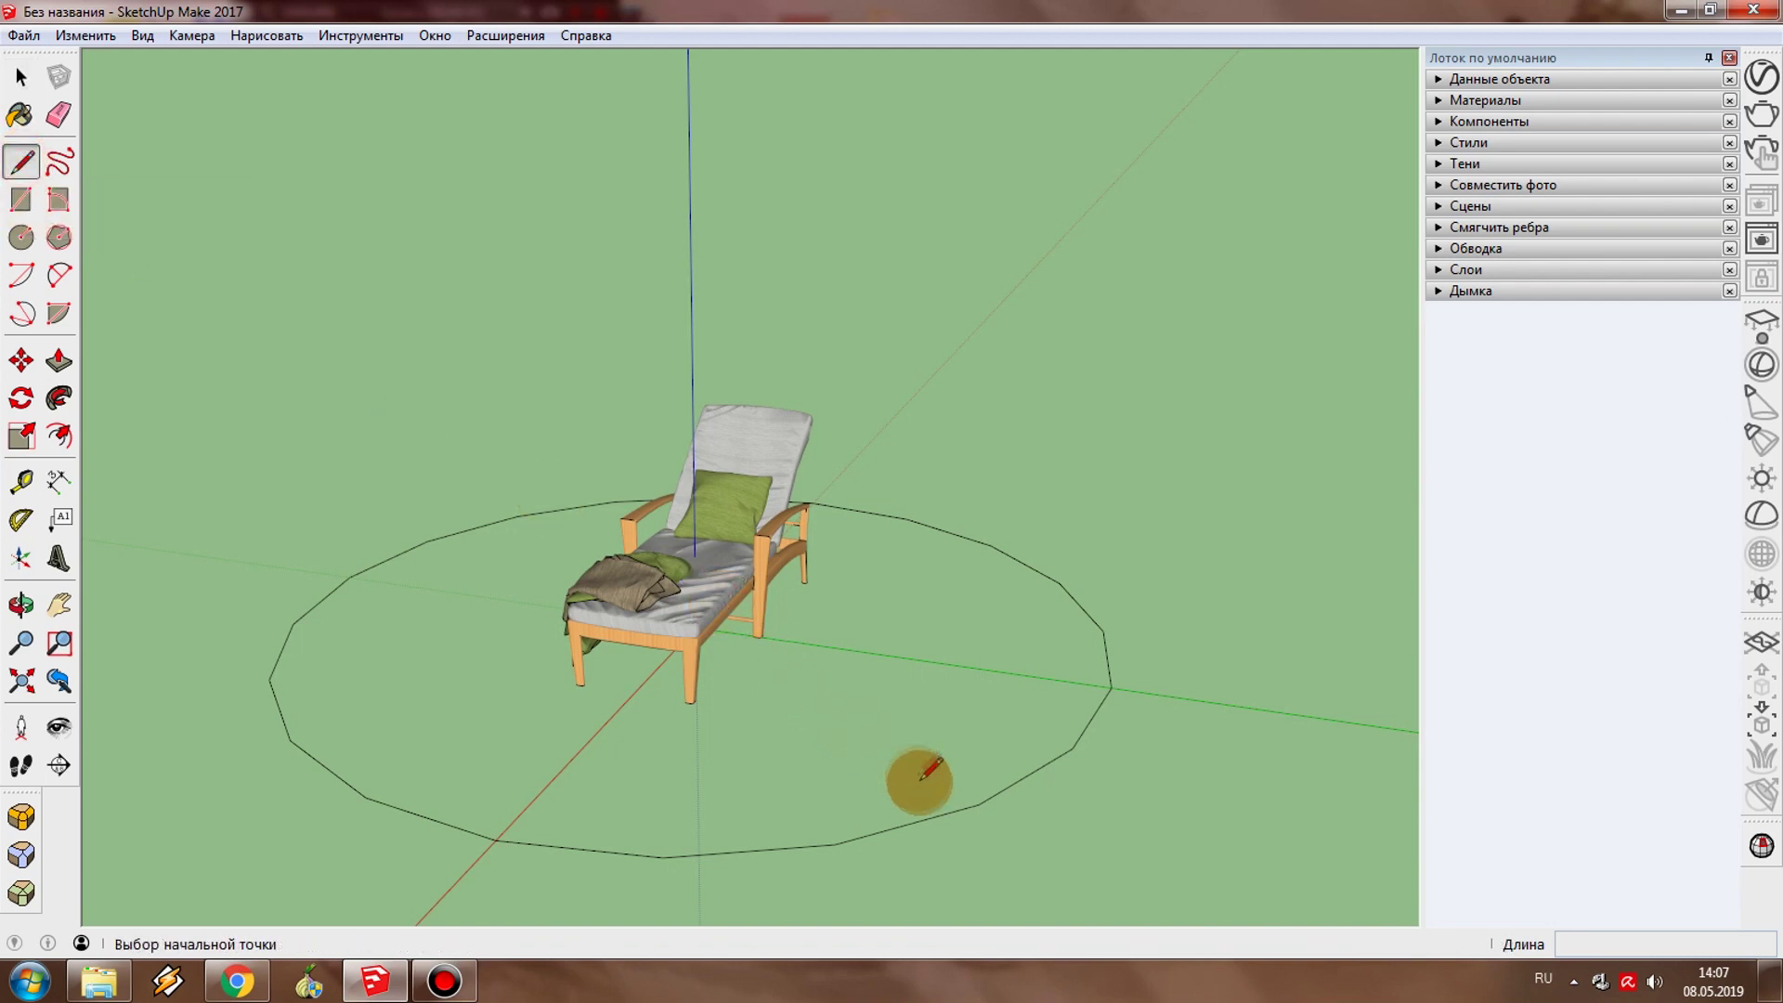
pyautogui.click(978, 804)
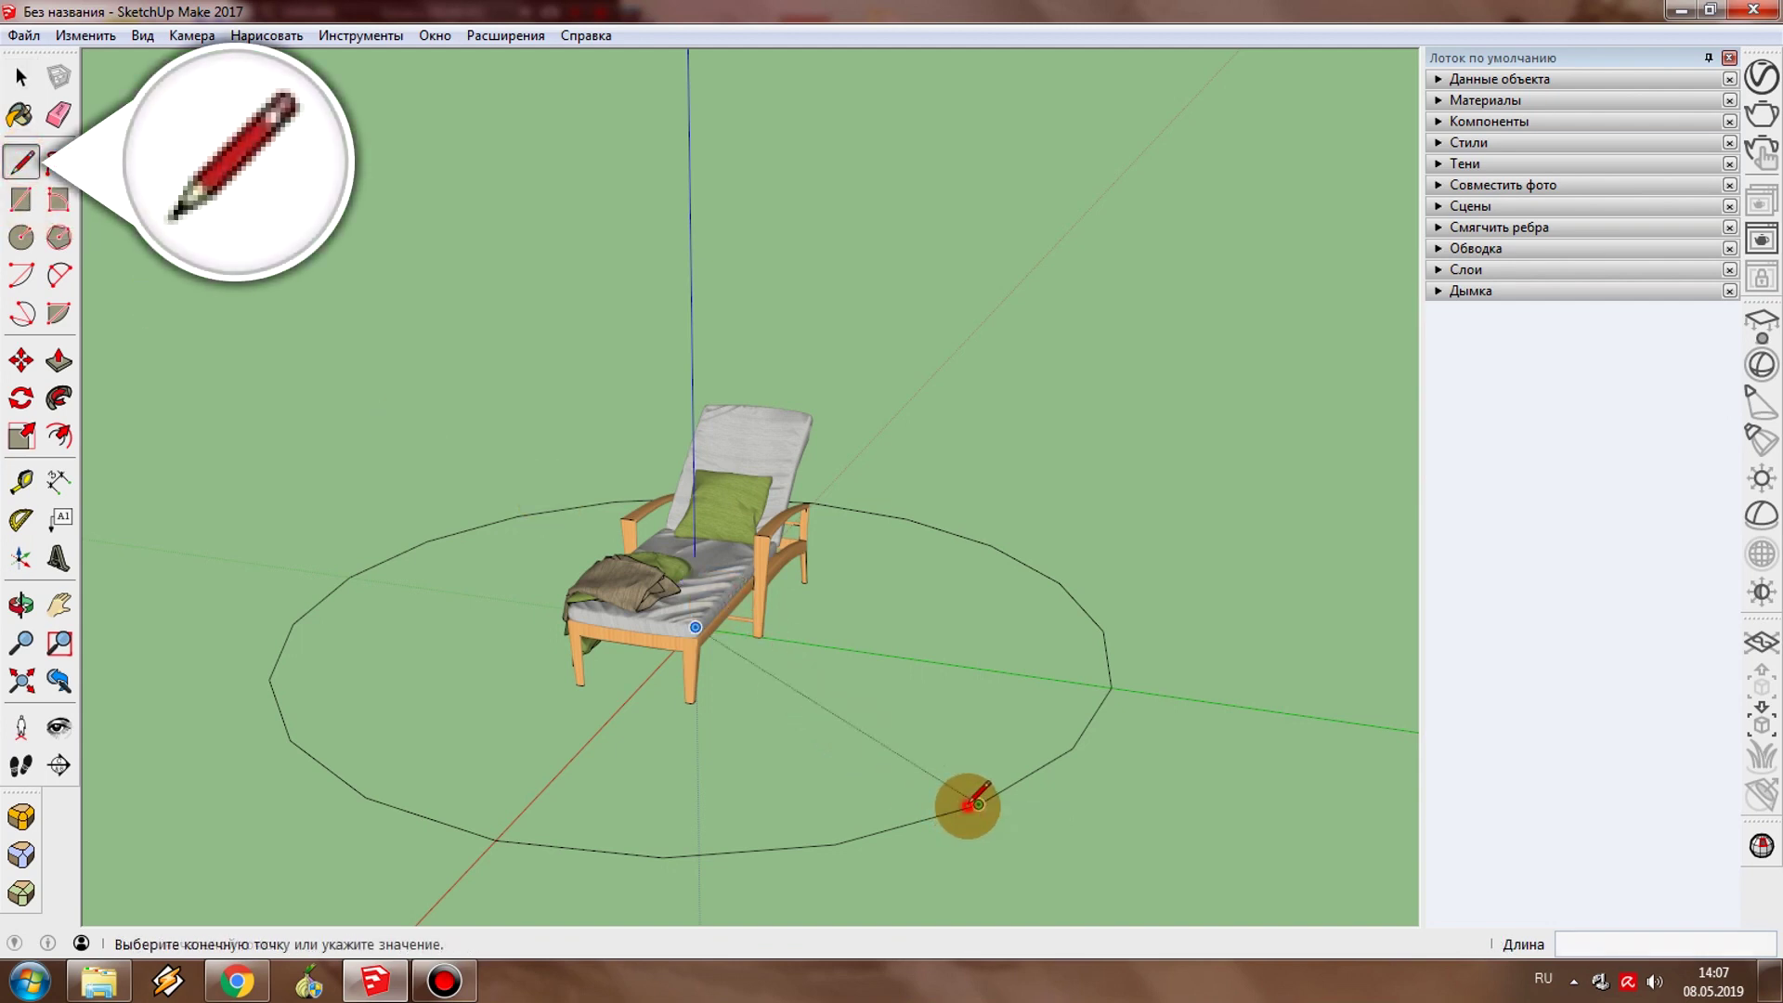
pyautogui.moveTo(971, 799)
pyautogui.mouseDown(button='middle')
pyautogui.moveTo(1043, 743)
pyautogui.moveTo(1105, 605)
pyautogui.mouseUp(button='middle')
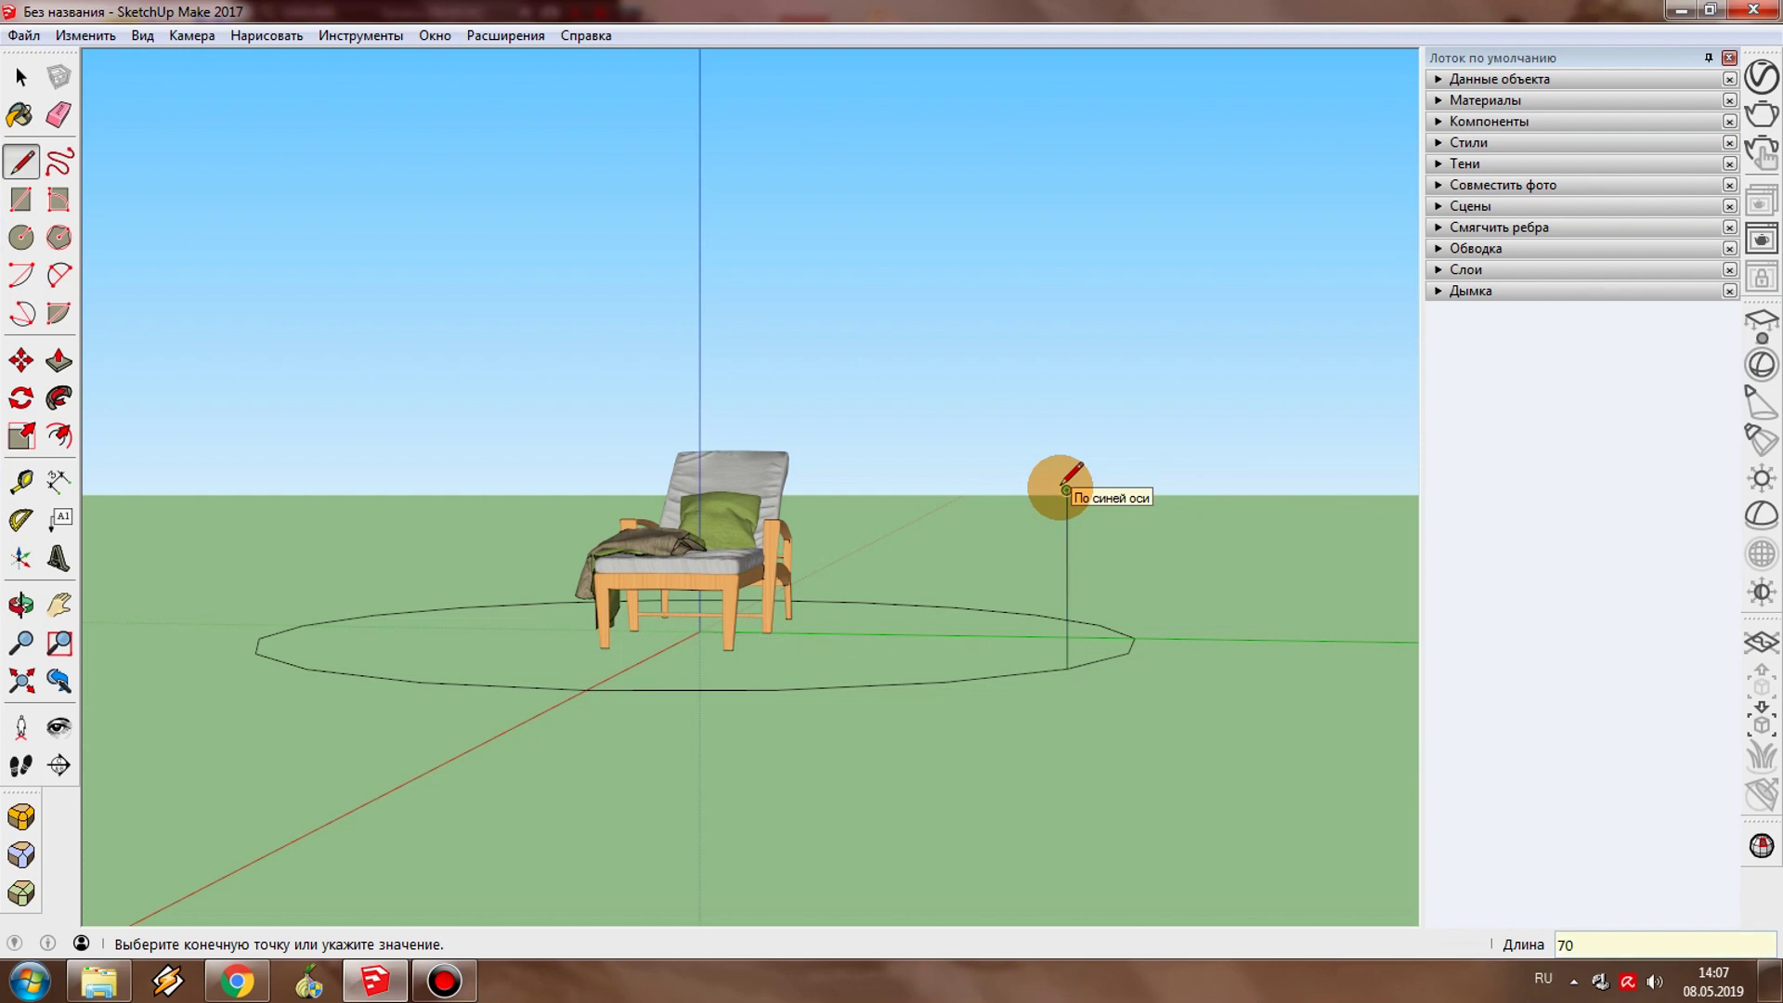
pyautogui.press('Return')
pyautogui.press('space')
pyautogui.moveTo(1156, 630)
pyautogui.mouseDown(button='middle')
pyautogui.moveTo(1084, 710)
pyautogui.moveTo(1022, 836)
pyautogui.moveTo(844, 756)
pyautogui.moveTo(831, 665)
pyautogui.mouseUp(button='middle')
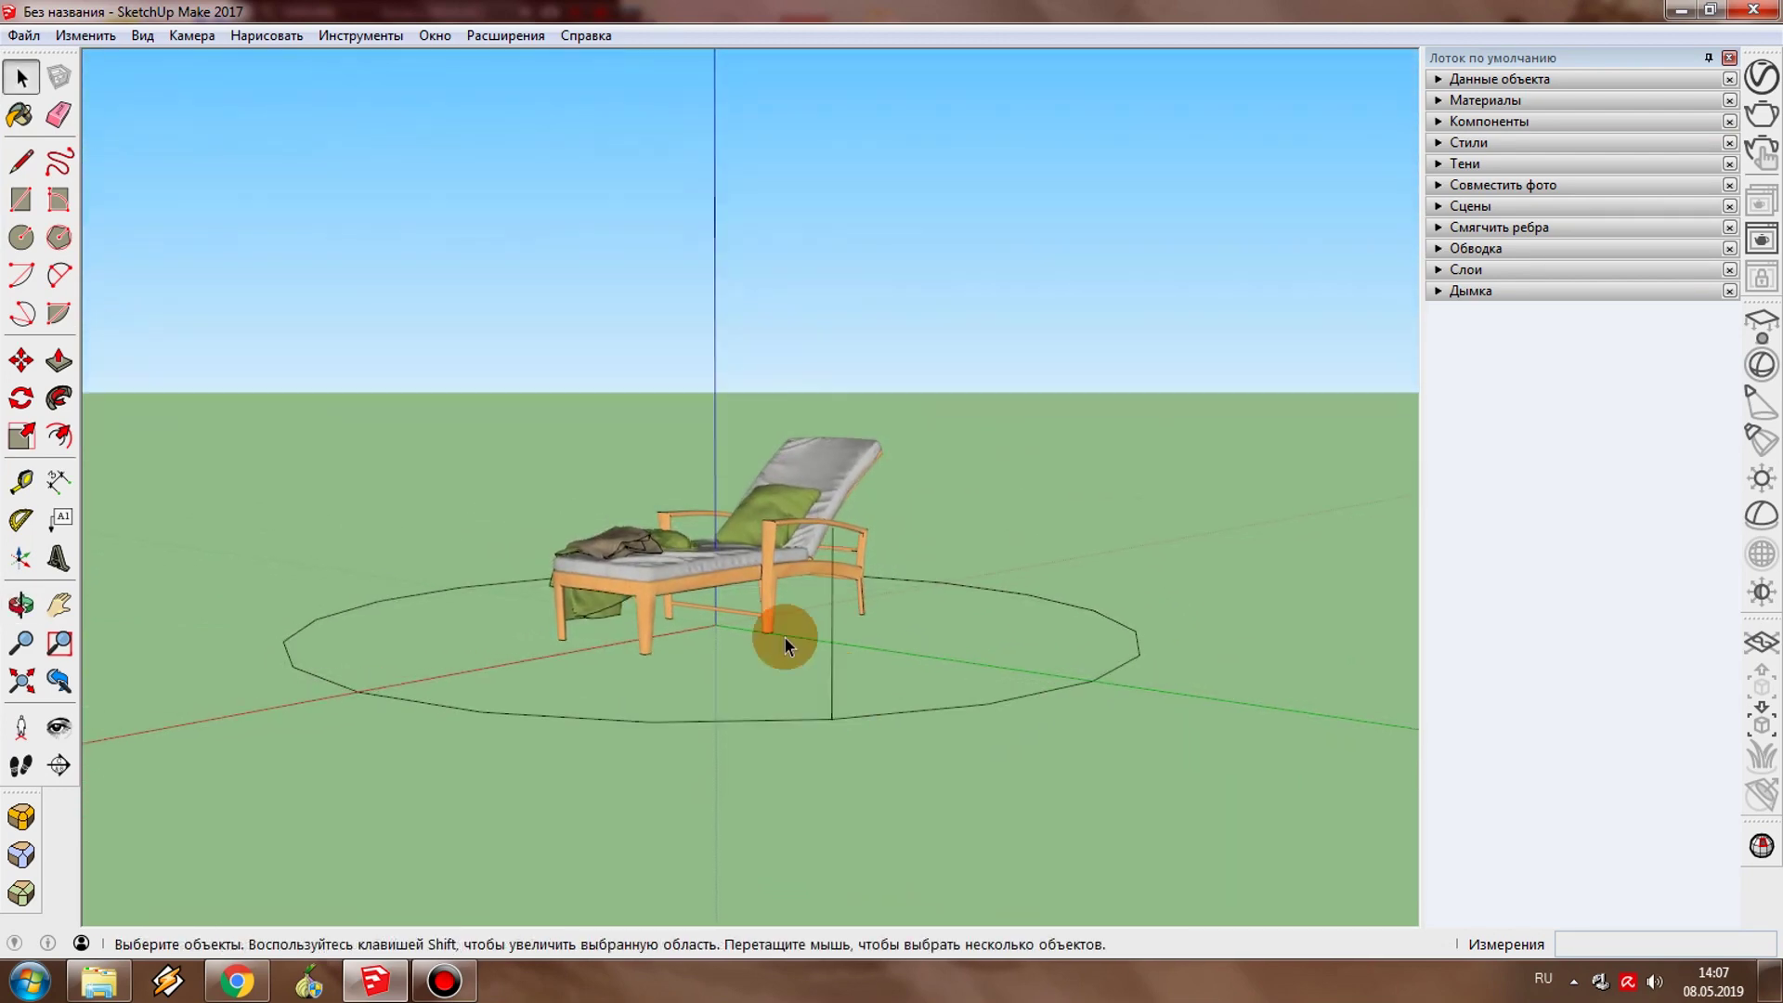
# Step: Draw a 45 cm vertical line up the blue axis from the origin under the seat
pyautogui.scroll(2, 723, 604)
pyautogui.scroll(3, 723, 604)
pyautogui.scroll(3, 727, 603)
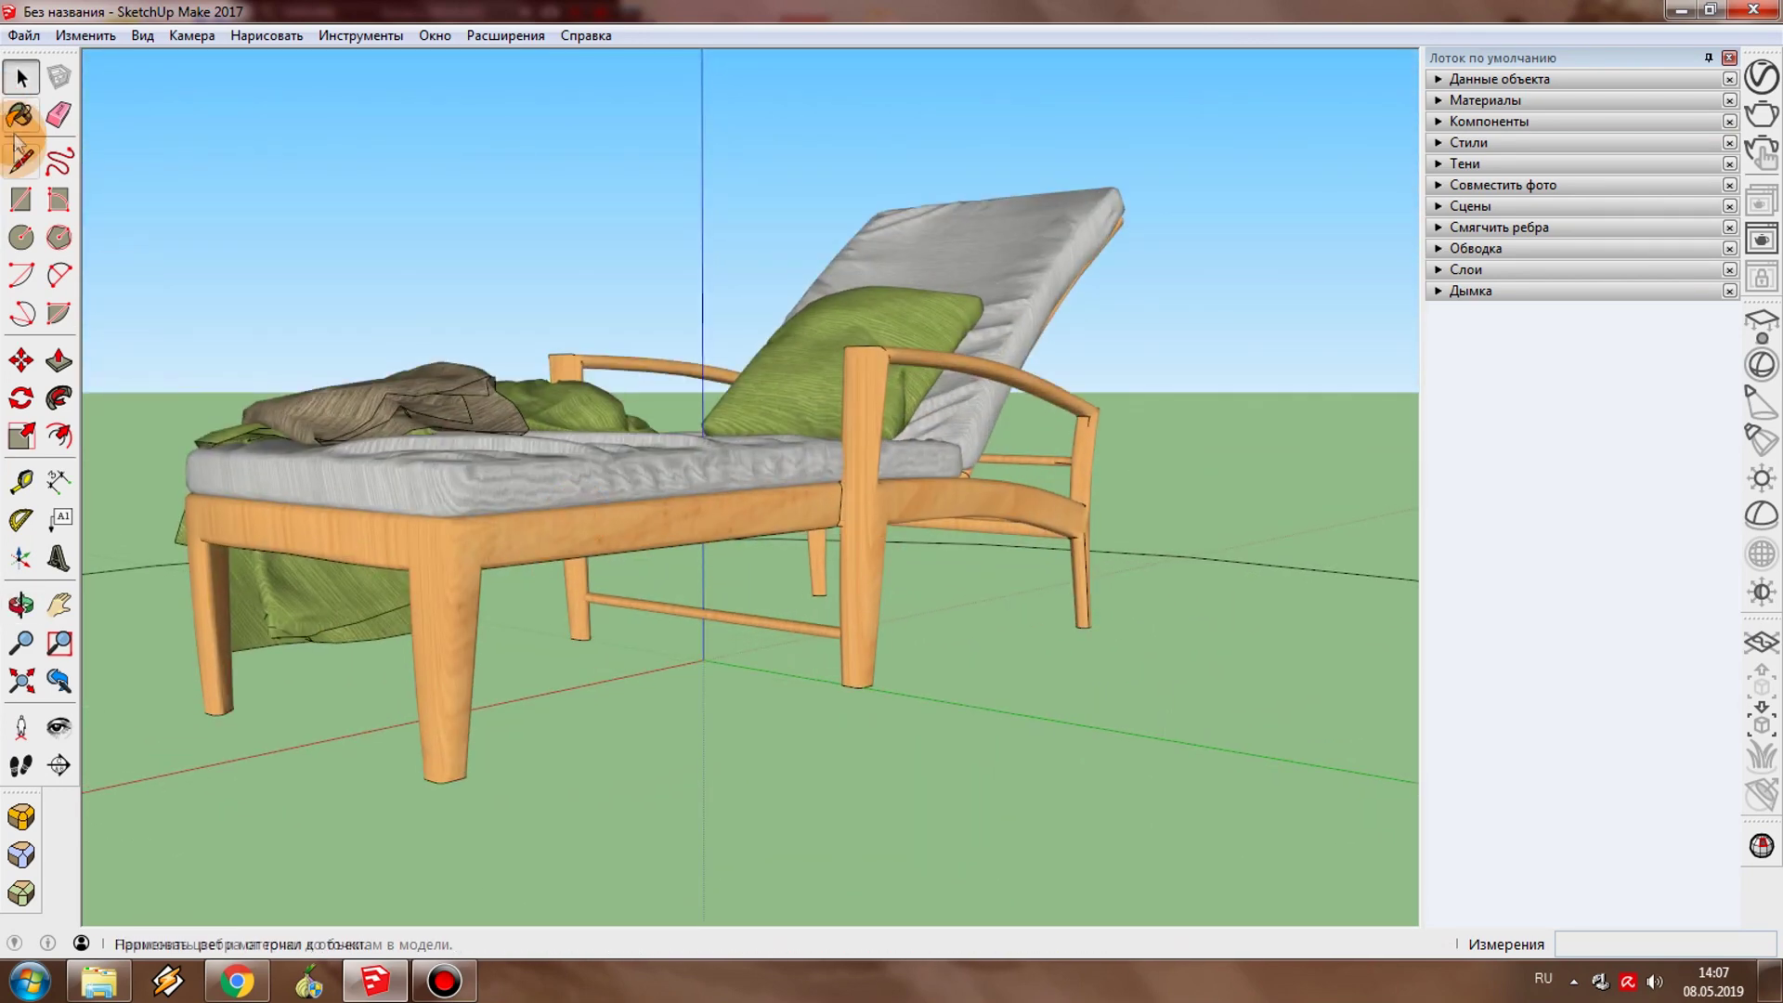
pyautogui.click(21, 160)
pyautogui.click(702, 660)
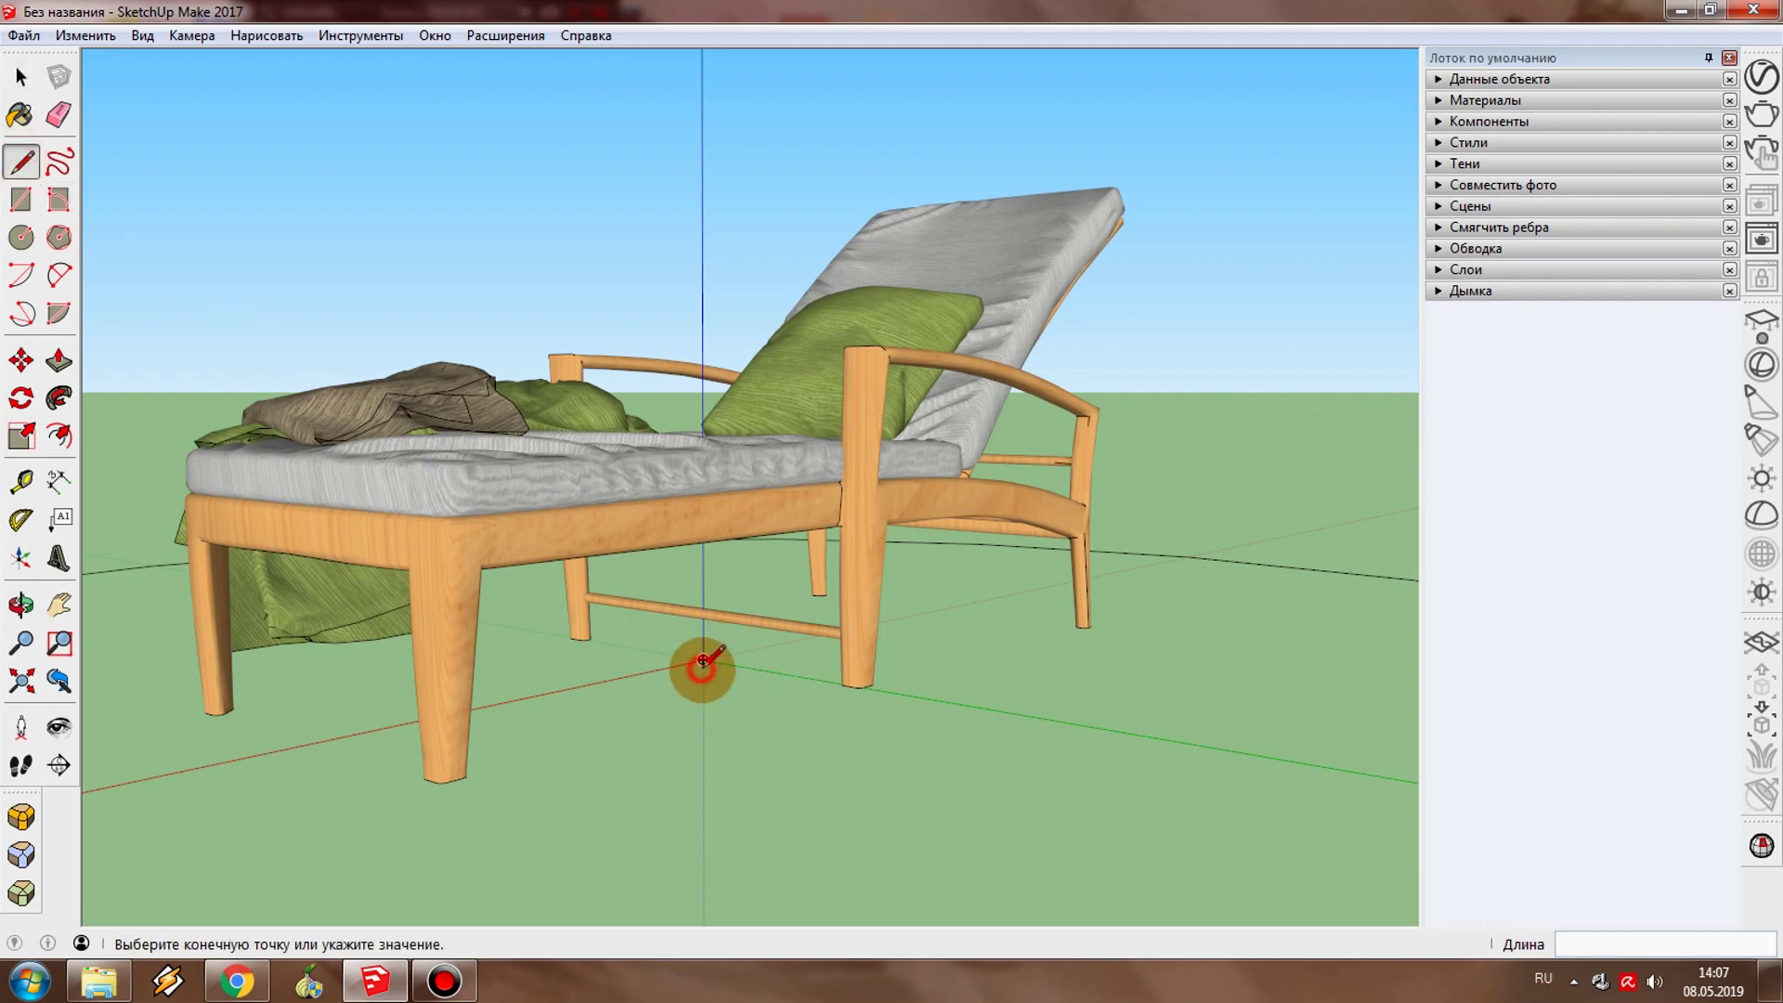
pyautogui.moveTo(740, 669); pyautogui.dragTo(783, 751, button='middle')
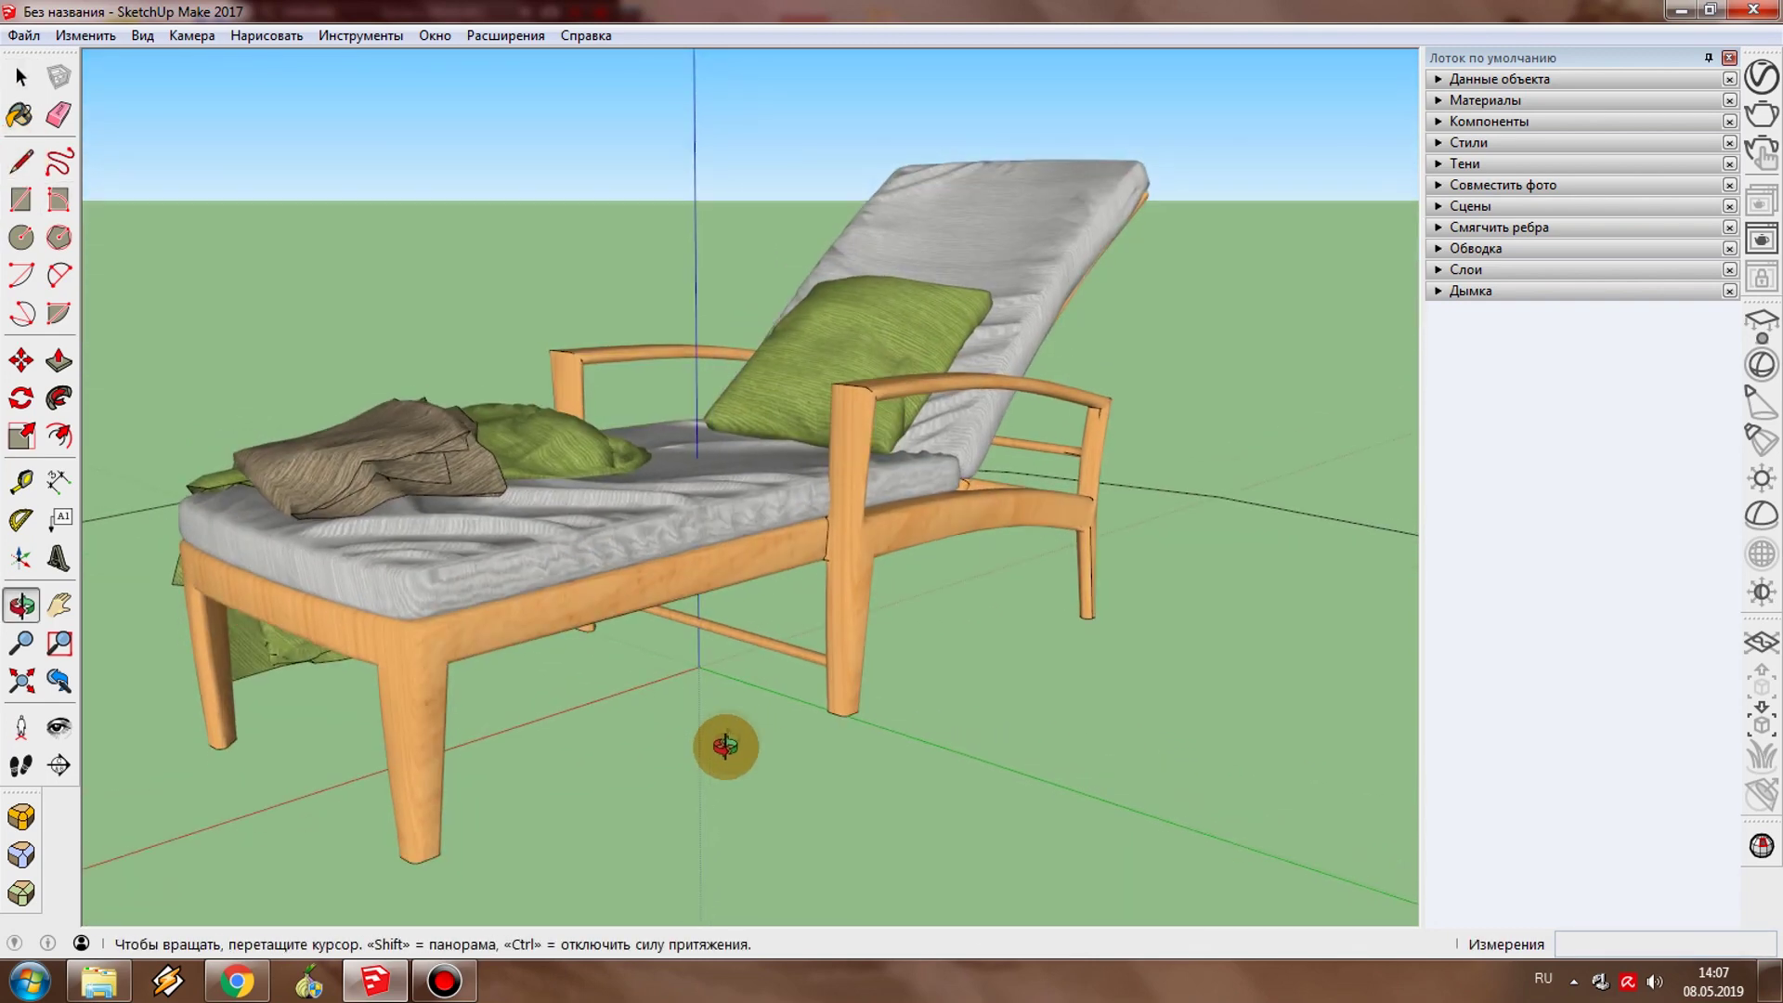
pyautogui.scroll(1, 721, 790)
pyautogui.scroll(3, 690, 402)
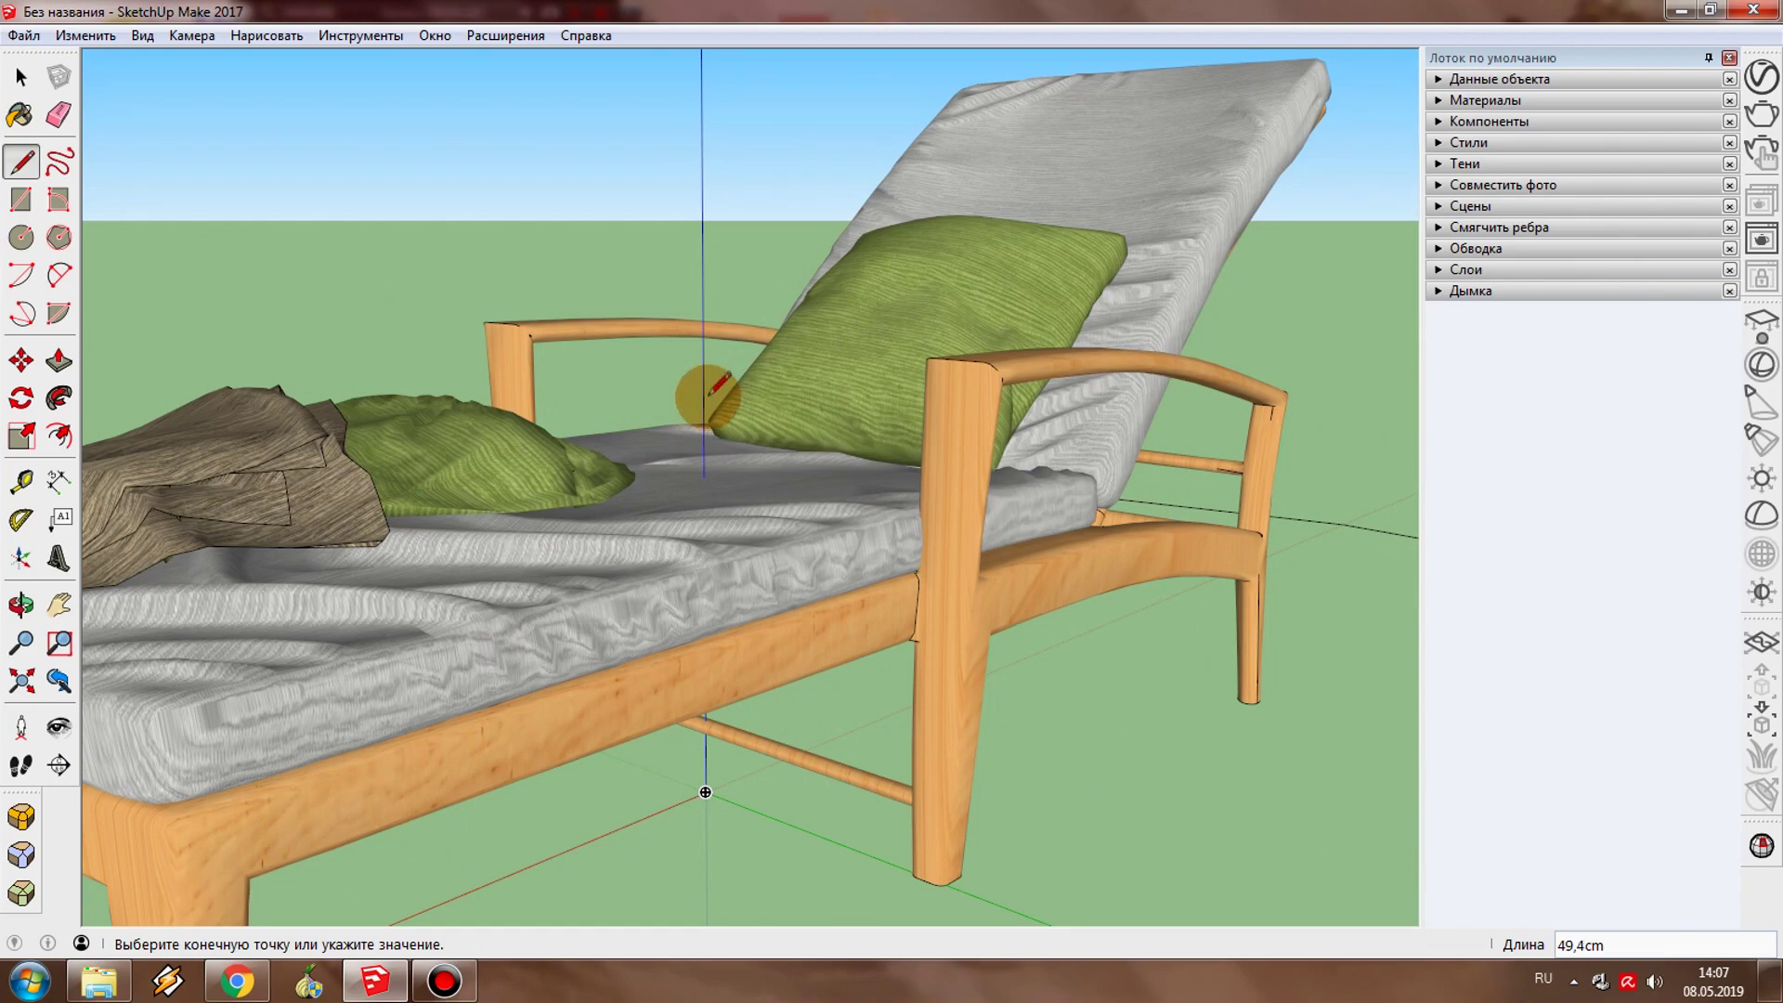
pyautogui.moveTo(756, 398)
pyautogui.mouseDown(button='middle')
pyautogui.moveTo(708, 353)
pyautogui.moveTo(653, 374)
pyautogui.mouseUp(button='middle')
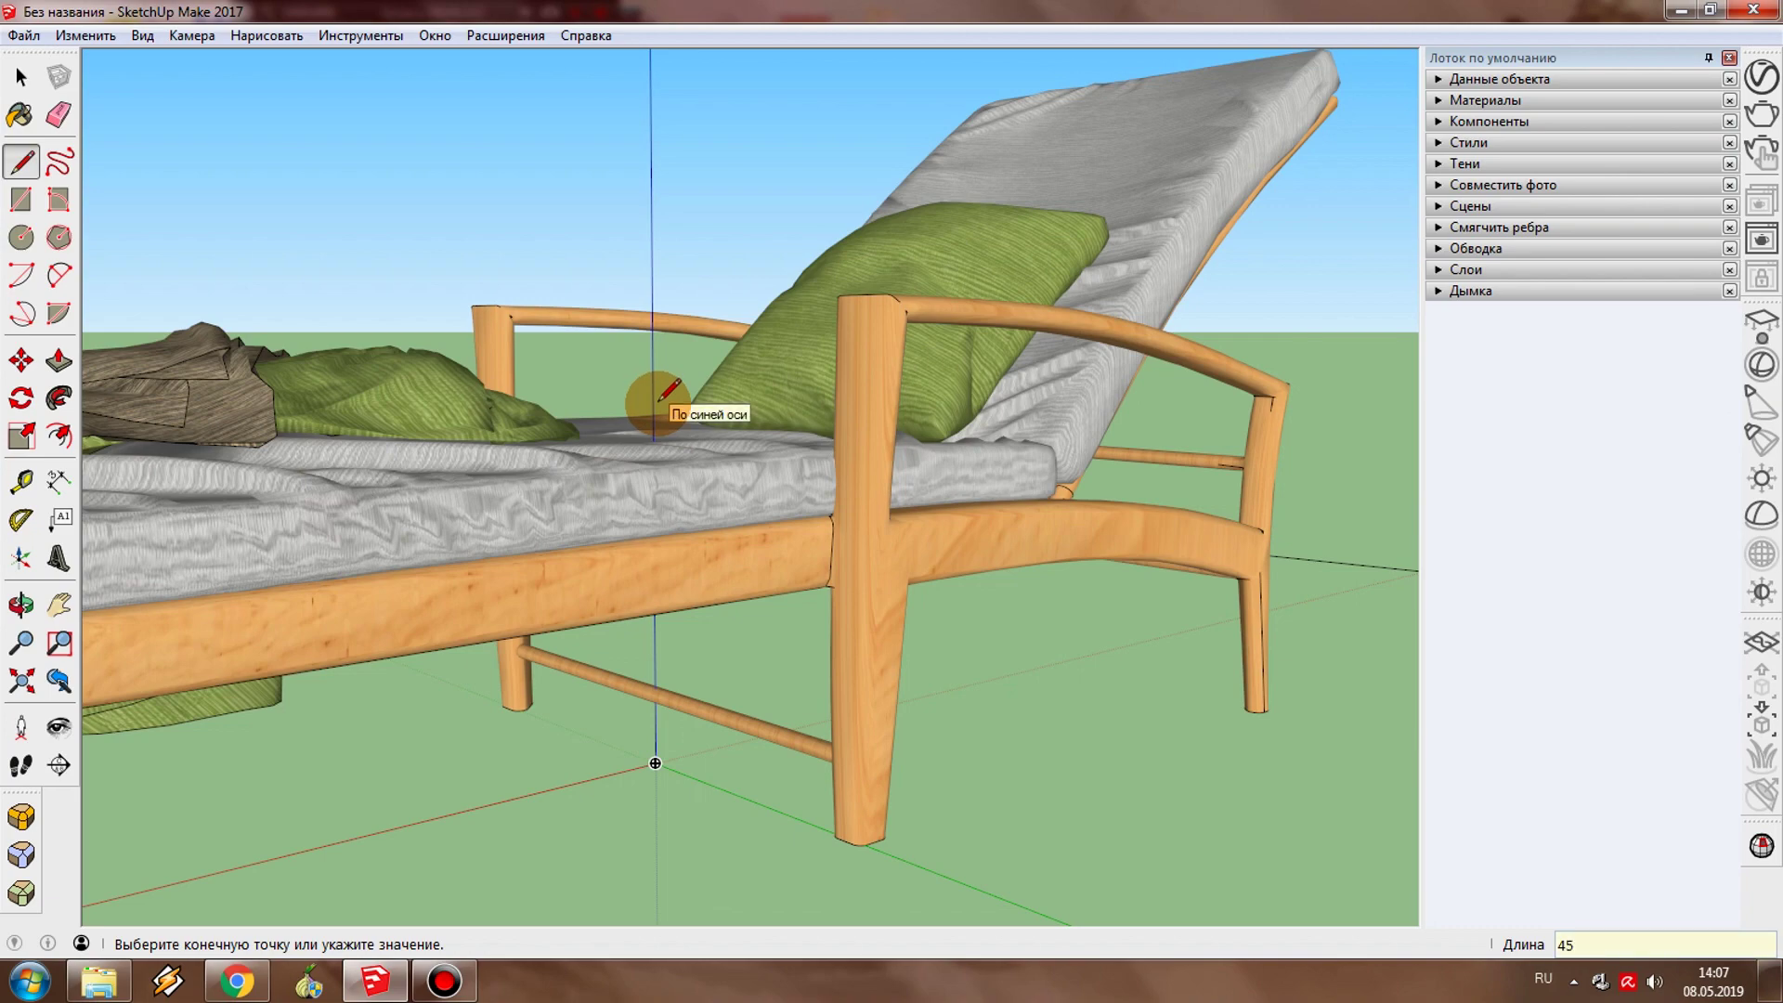
pyautogui.moveTo(654, 394); pyautogui.dragTo(864, 613, button='middle')
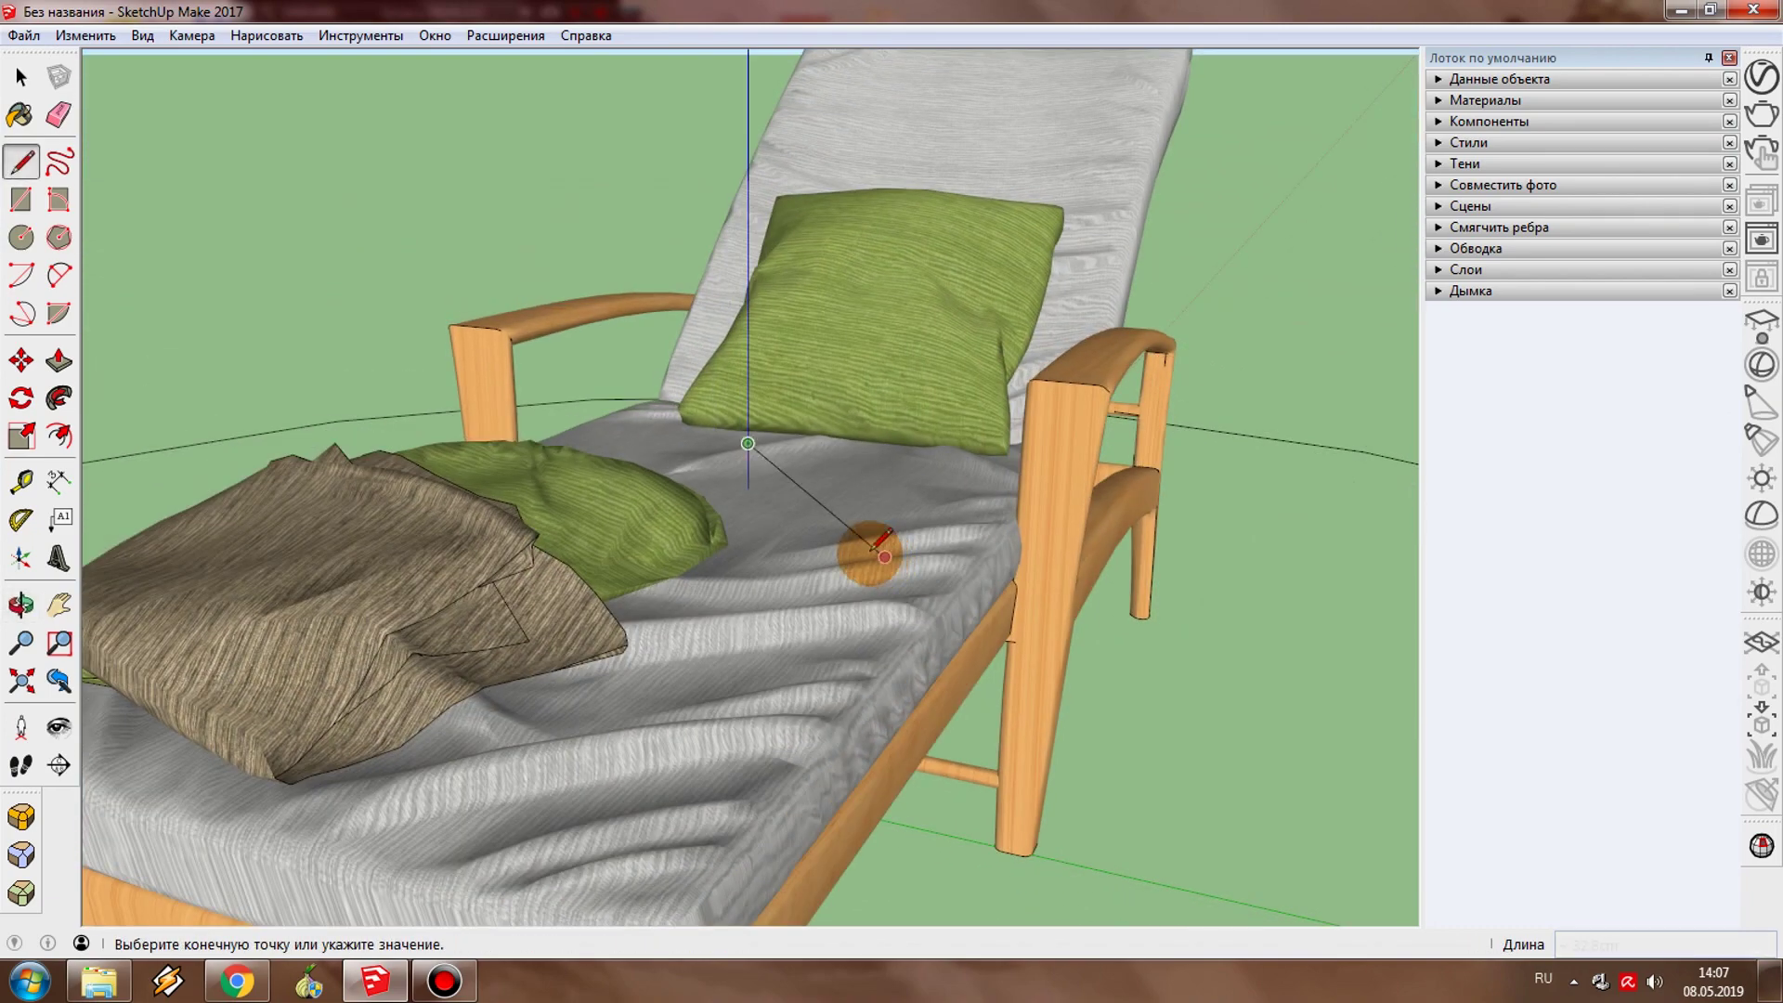
pyautogui.scroll(-3, 864, 613)
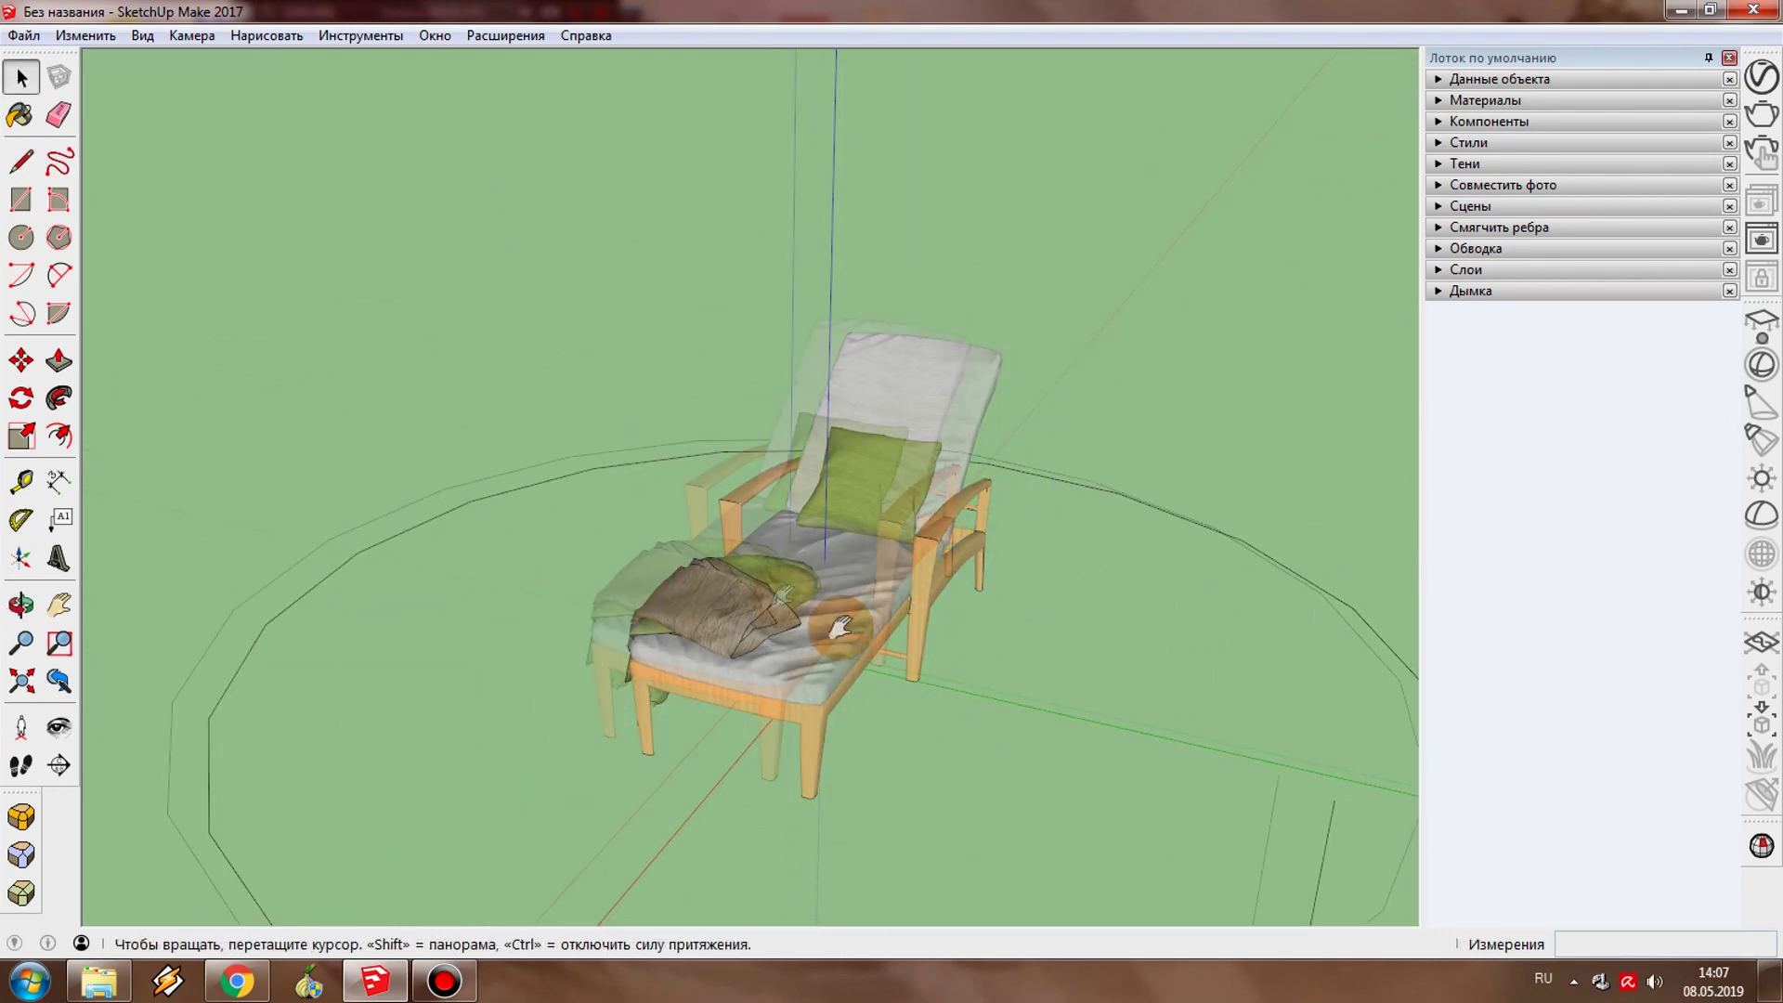
pyautogui.moveTo(861, 592); pyautogui.dragTo(860, 636, button='middle')
pyautogui.moveTo(860, 635)
pyautogui.mouseDown()
pyautogui.moveTo(864, 653)
pyautogui.moveTo(796, 589)
pyautogui.moveTo(743, 571)
pyautogui.mouseUp()
pyautogui.press('space')
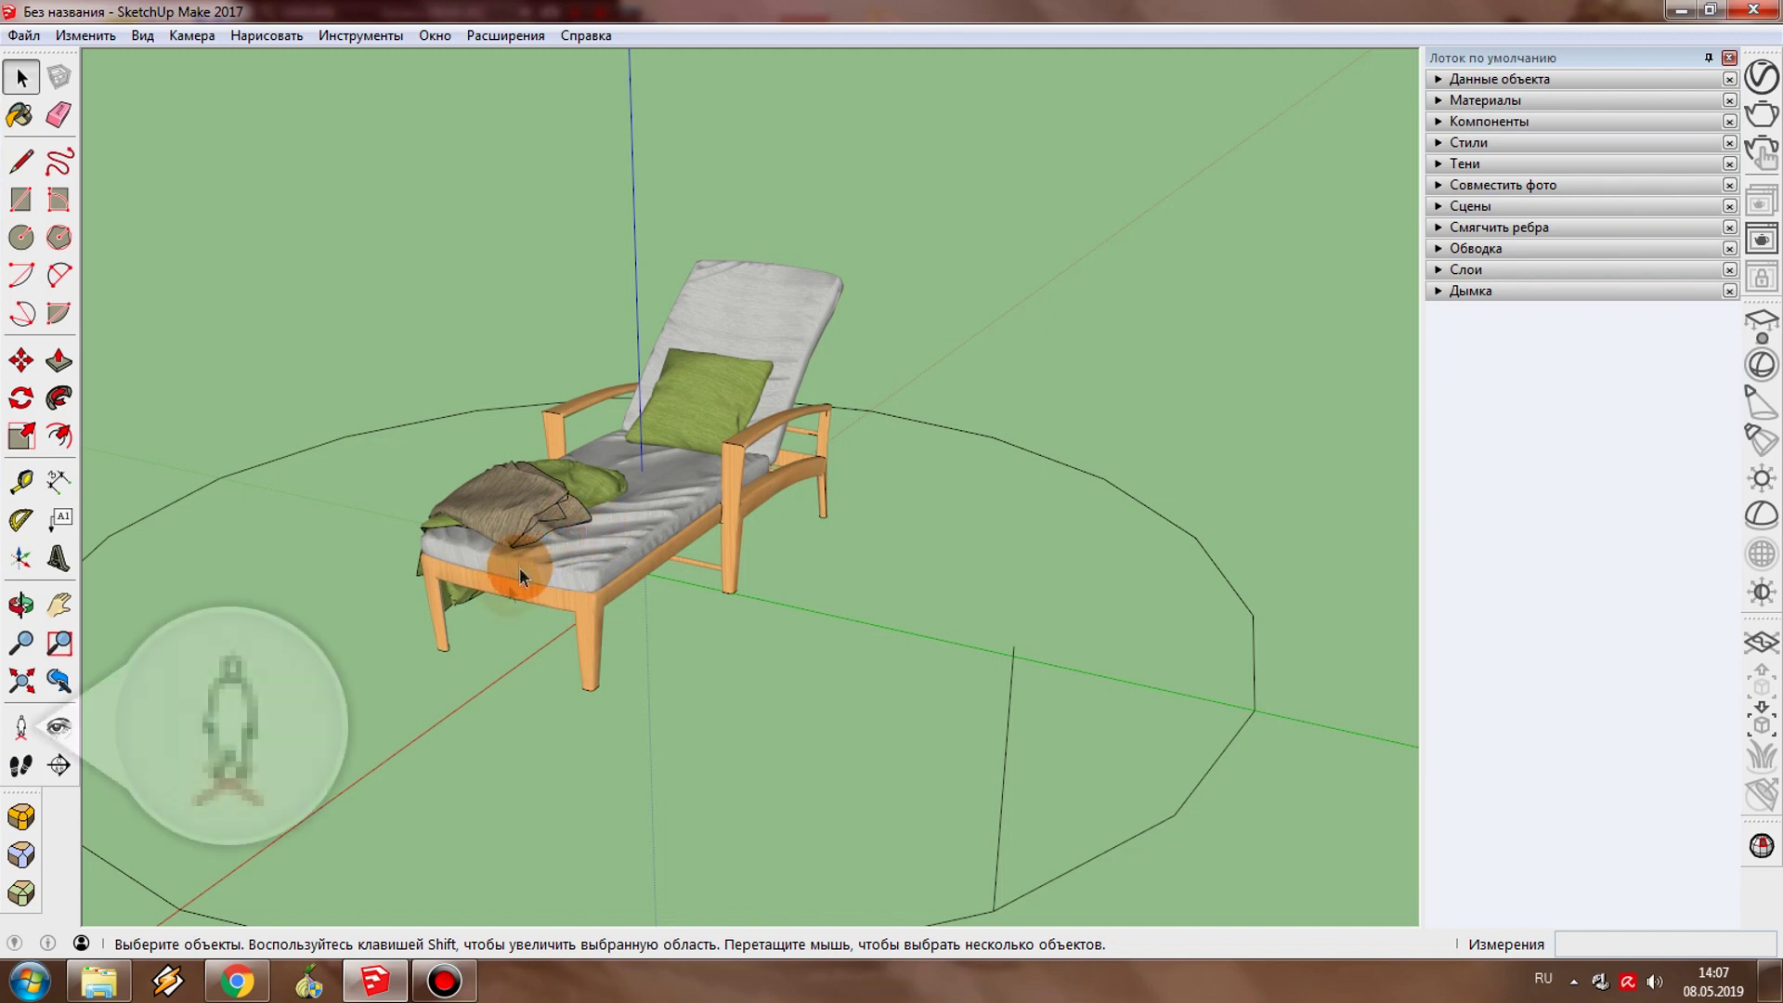
pyautogui.click(32, 740)
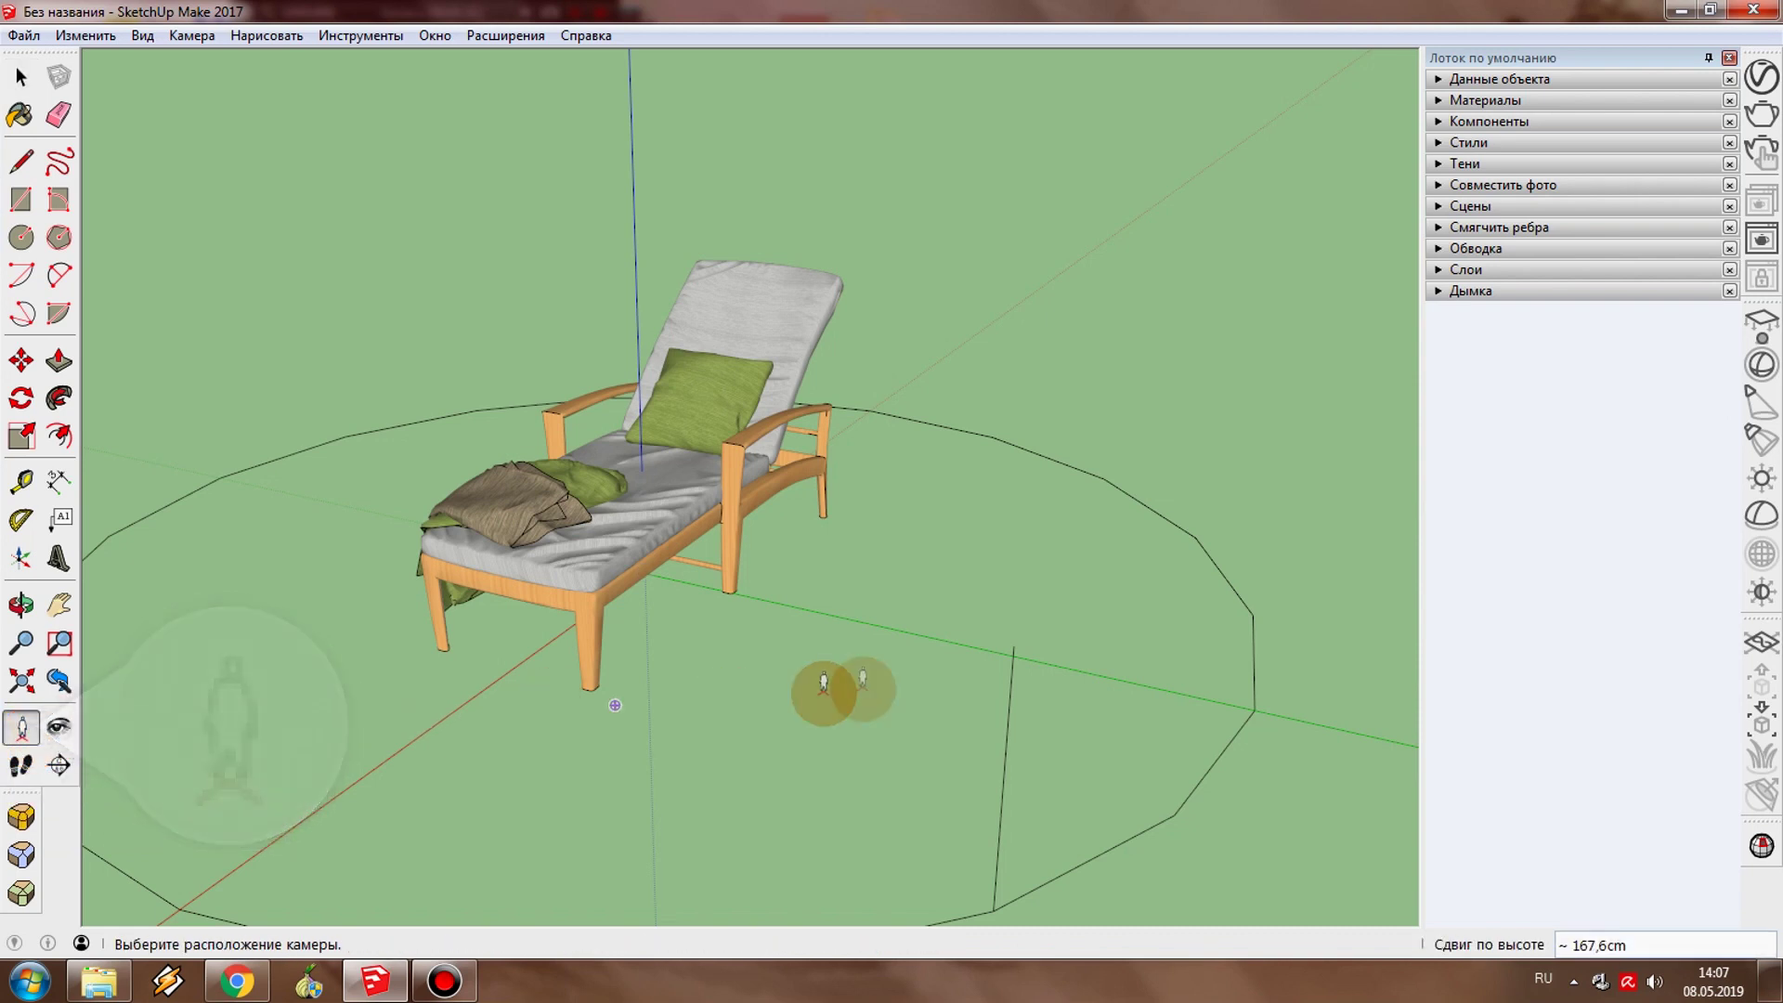
pyautogui.click(1023, 641)
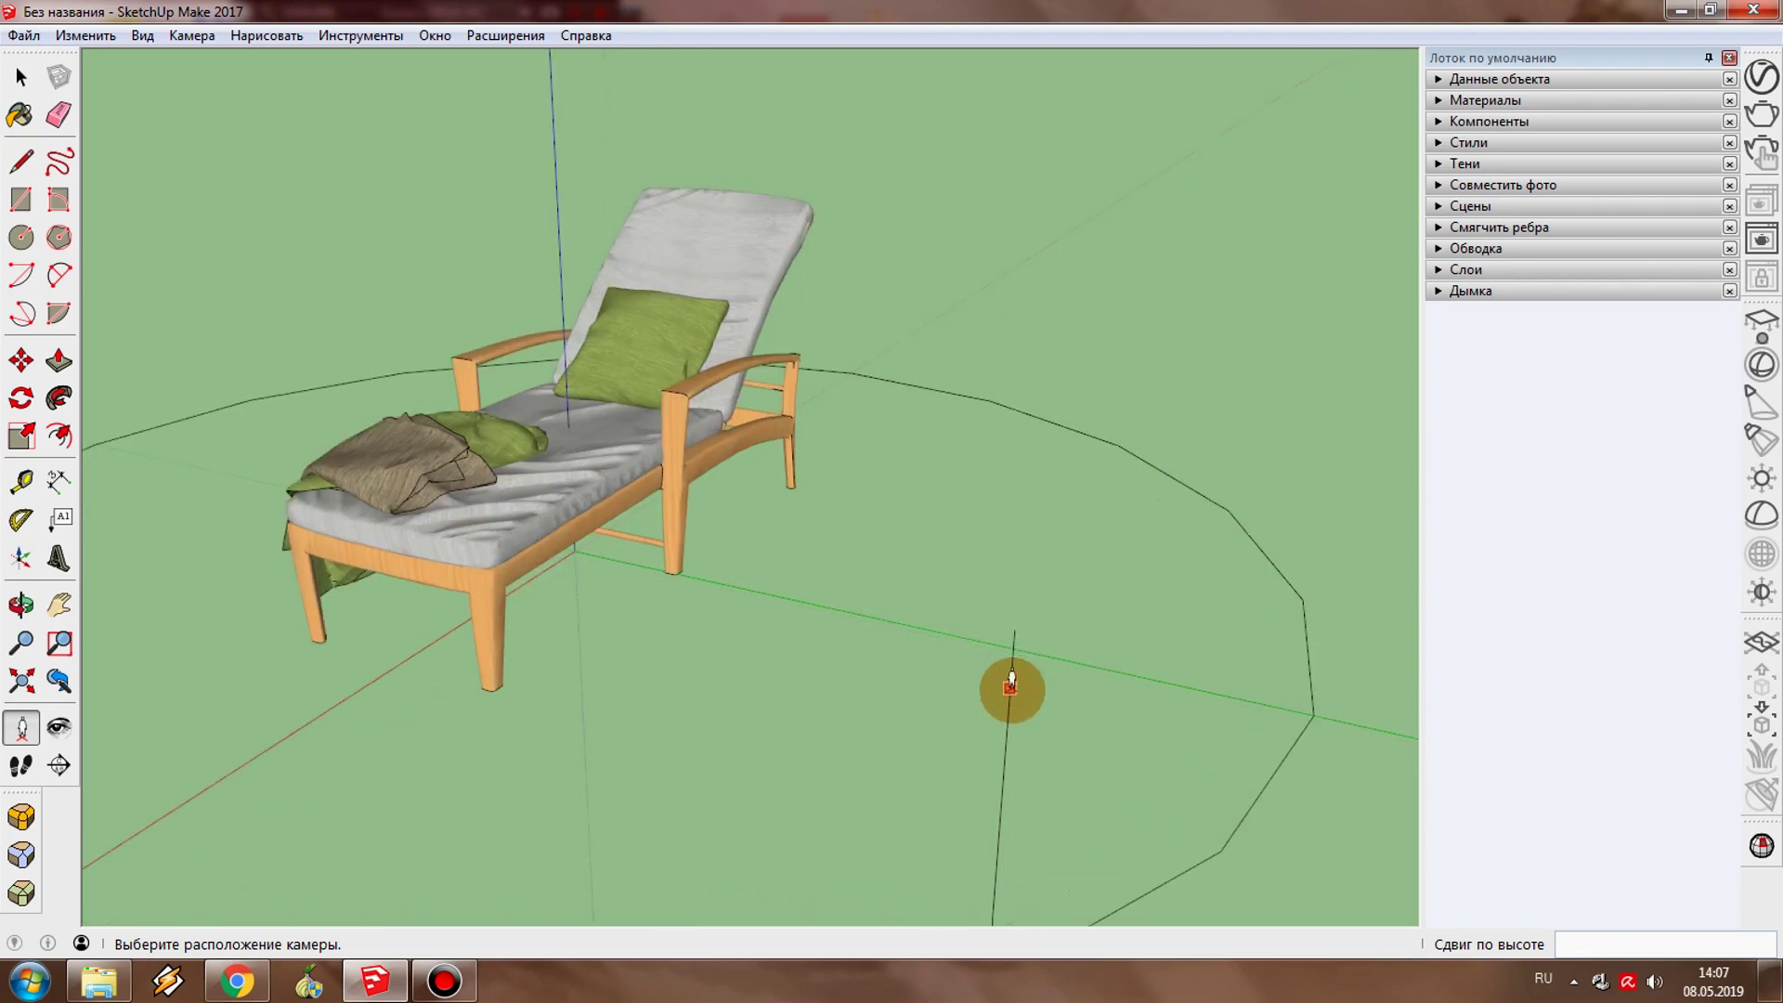
pyautogui.press('o')
pyautogui.moveTo(1047, 684); pyautogui.dragTo(1082, 672)
pyautogui.moveTo(1082, 673); pyautogui.dragTo(1132, 568, button='middle')
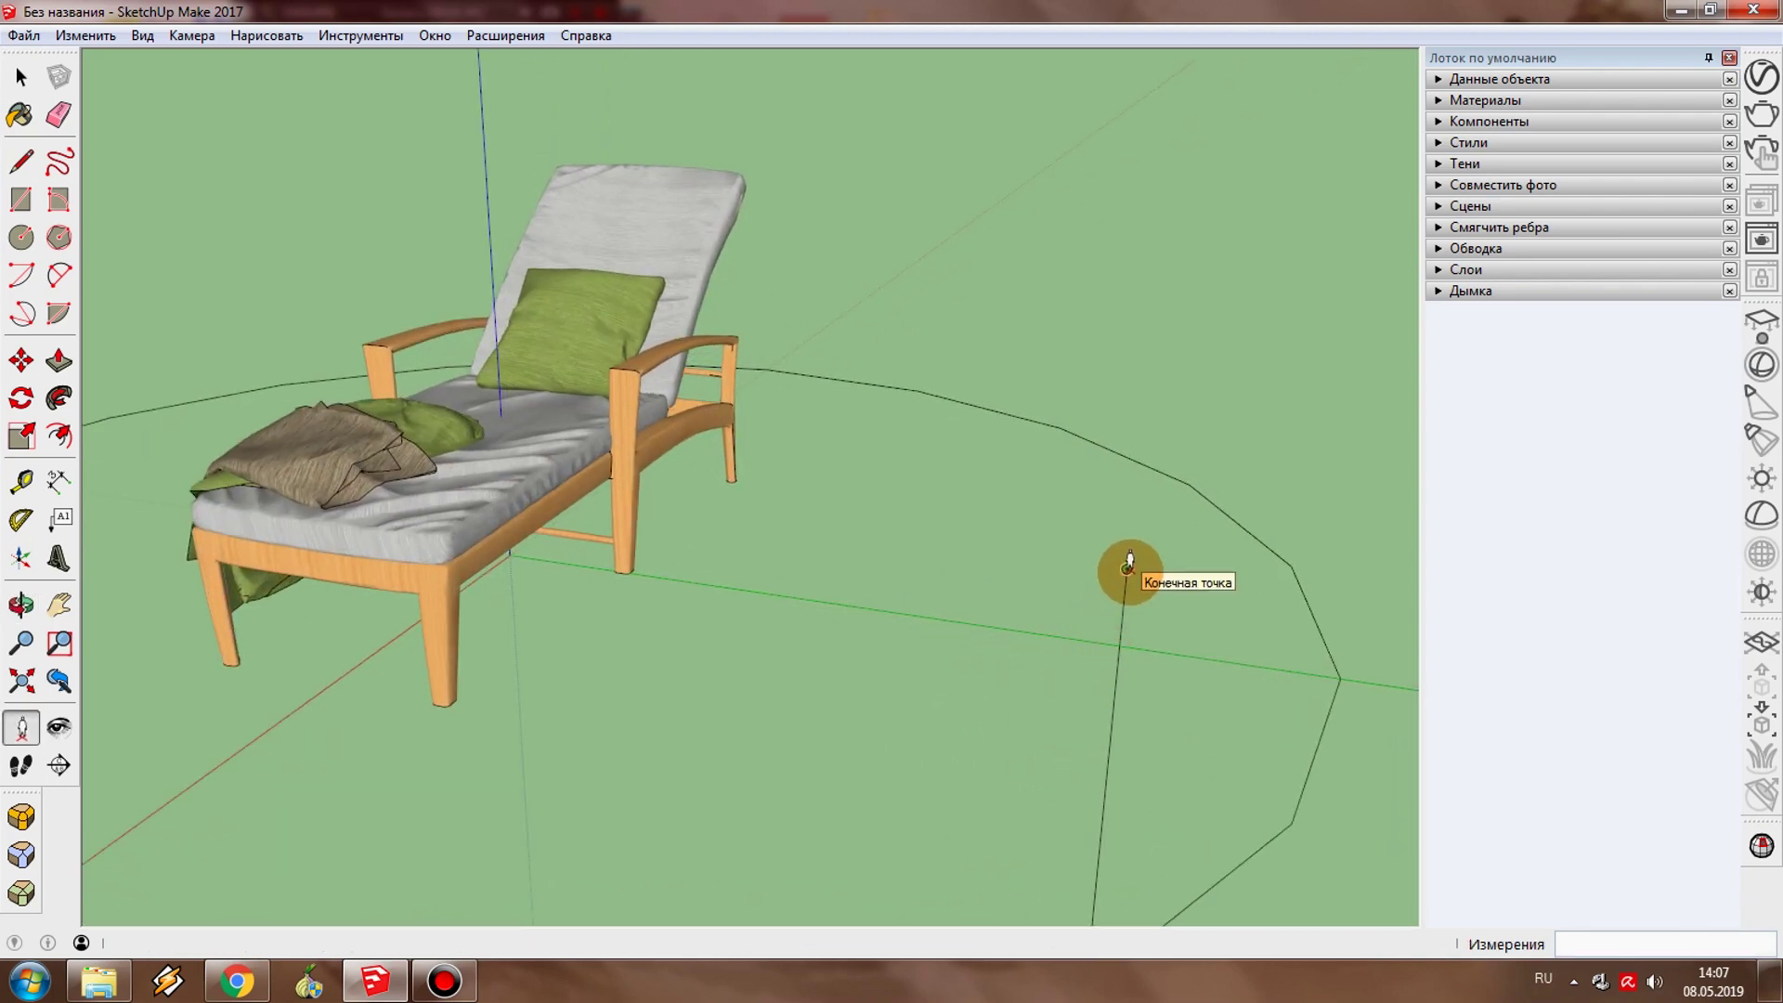
pyautogui.moveTo(1128, 569)
pyautogui.mouseDown()
pyautogui.moveTo(714, 427)
pyautogui.moveTo(518, 400)
pyautogui.mouseUp()
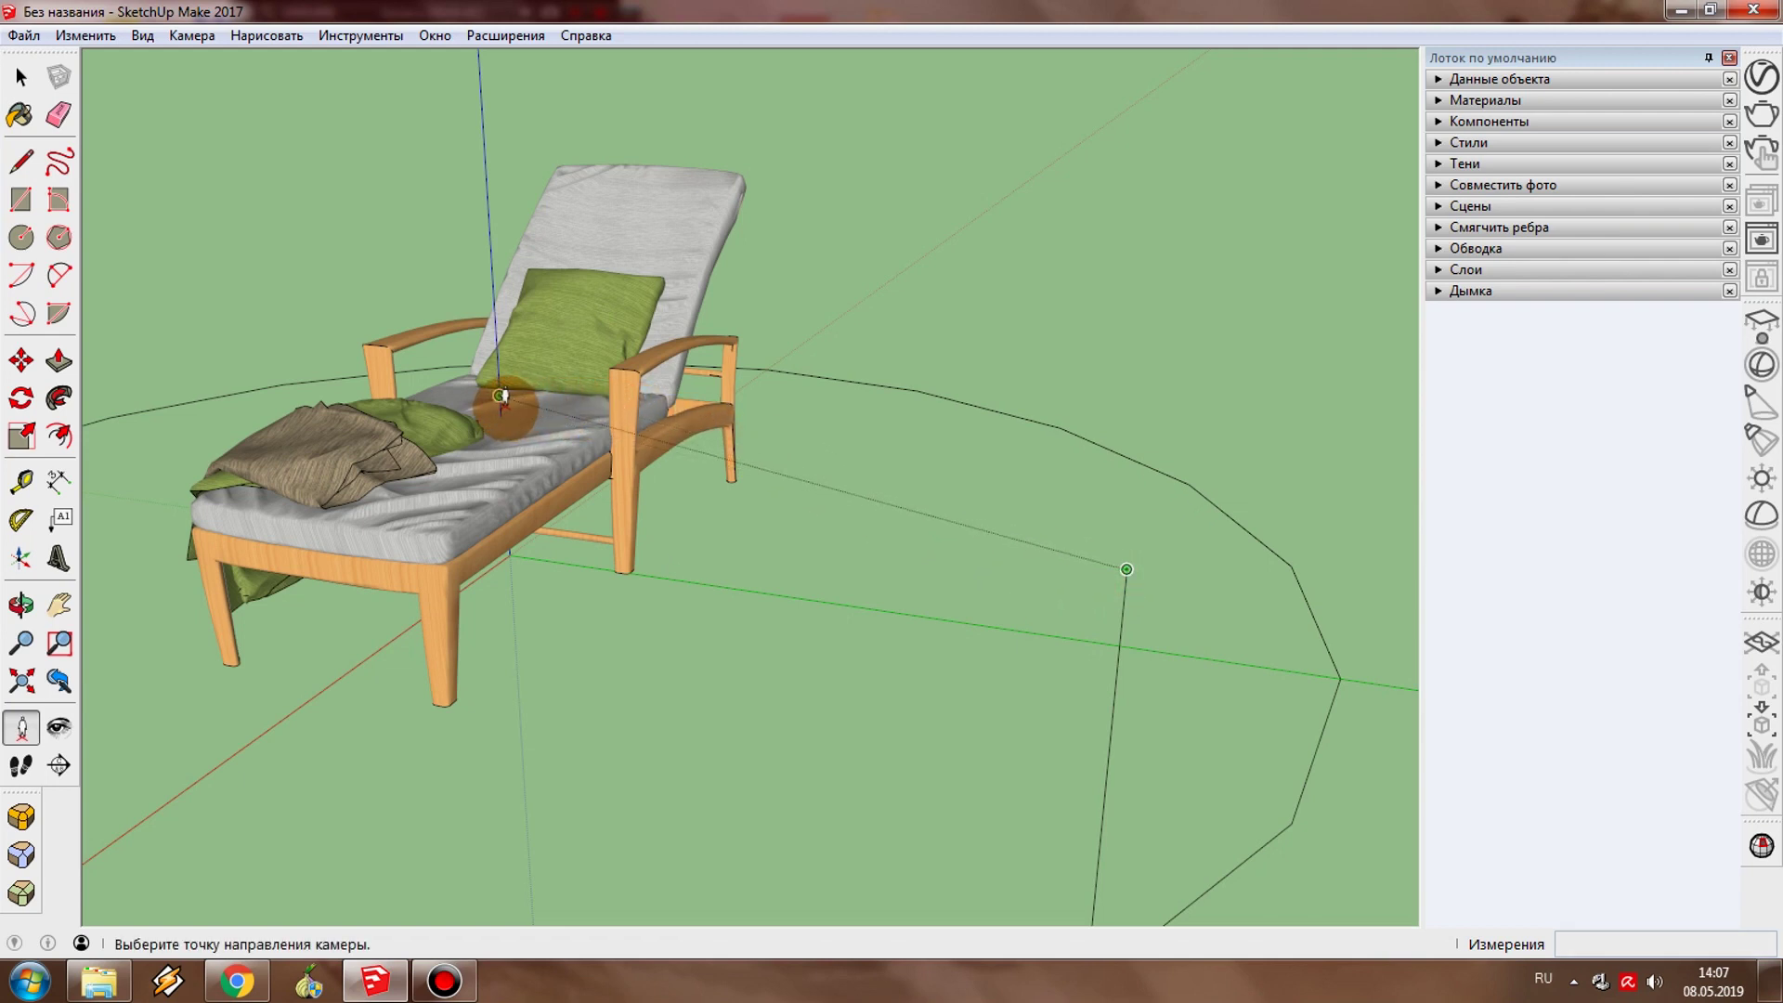
pyautogui.moveTo(509, 397); pyautogui.dragTo(511, 405)
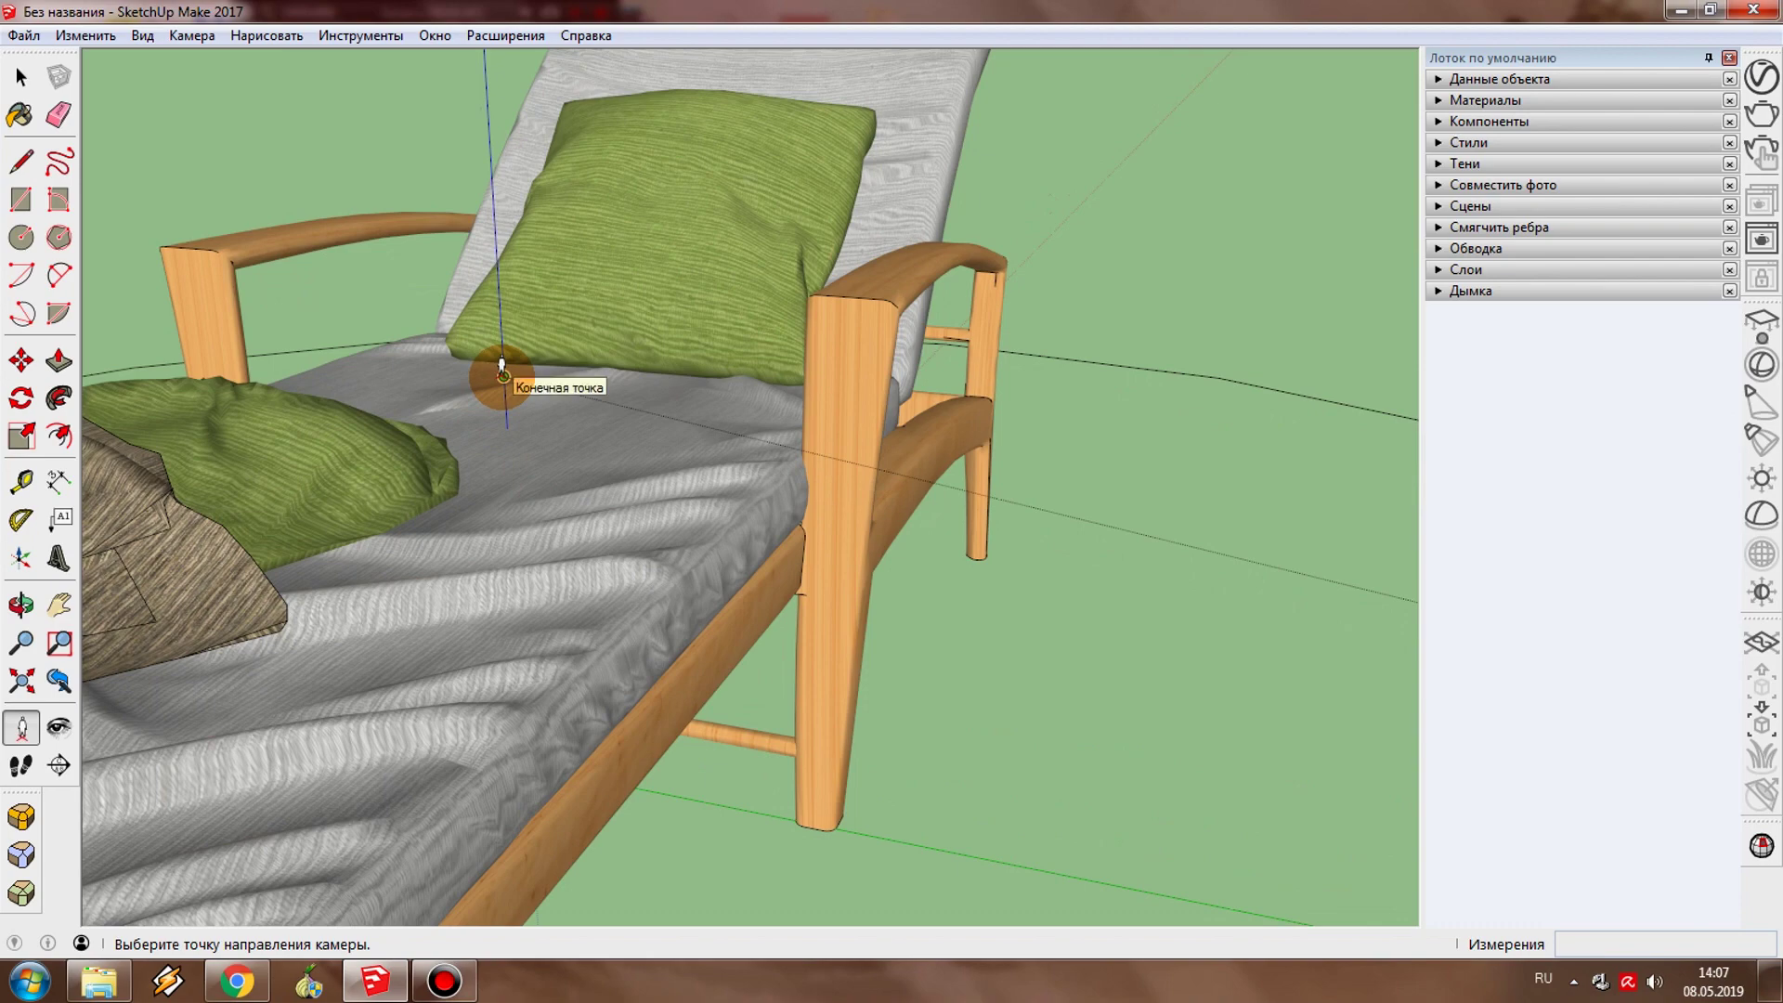
pyautogui.click(503, 375)
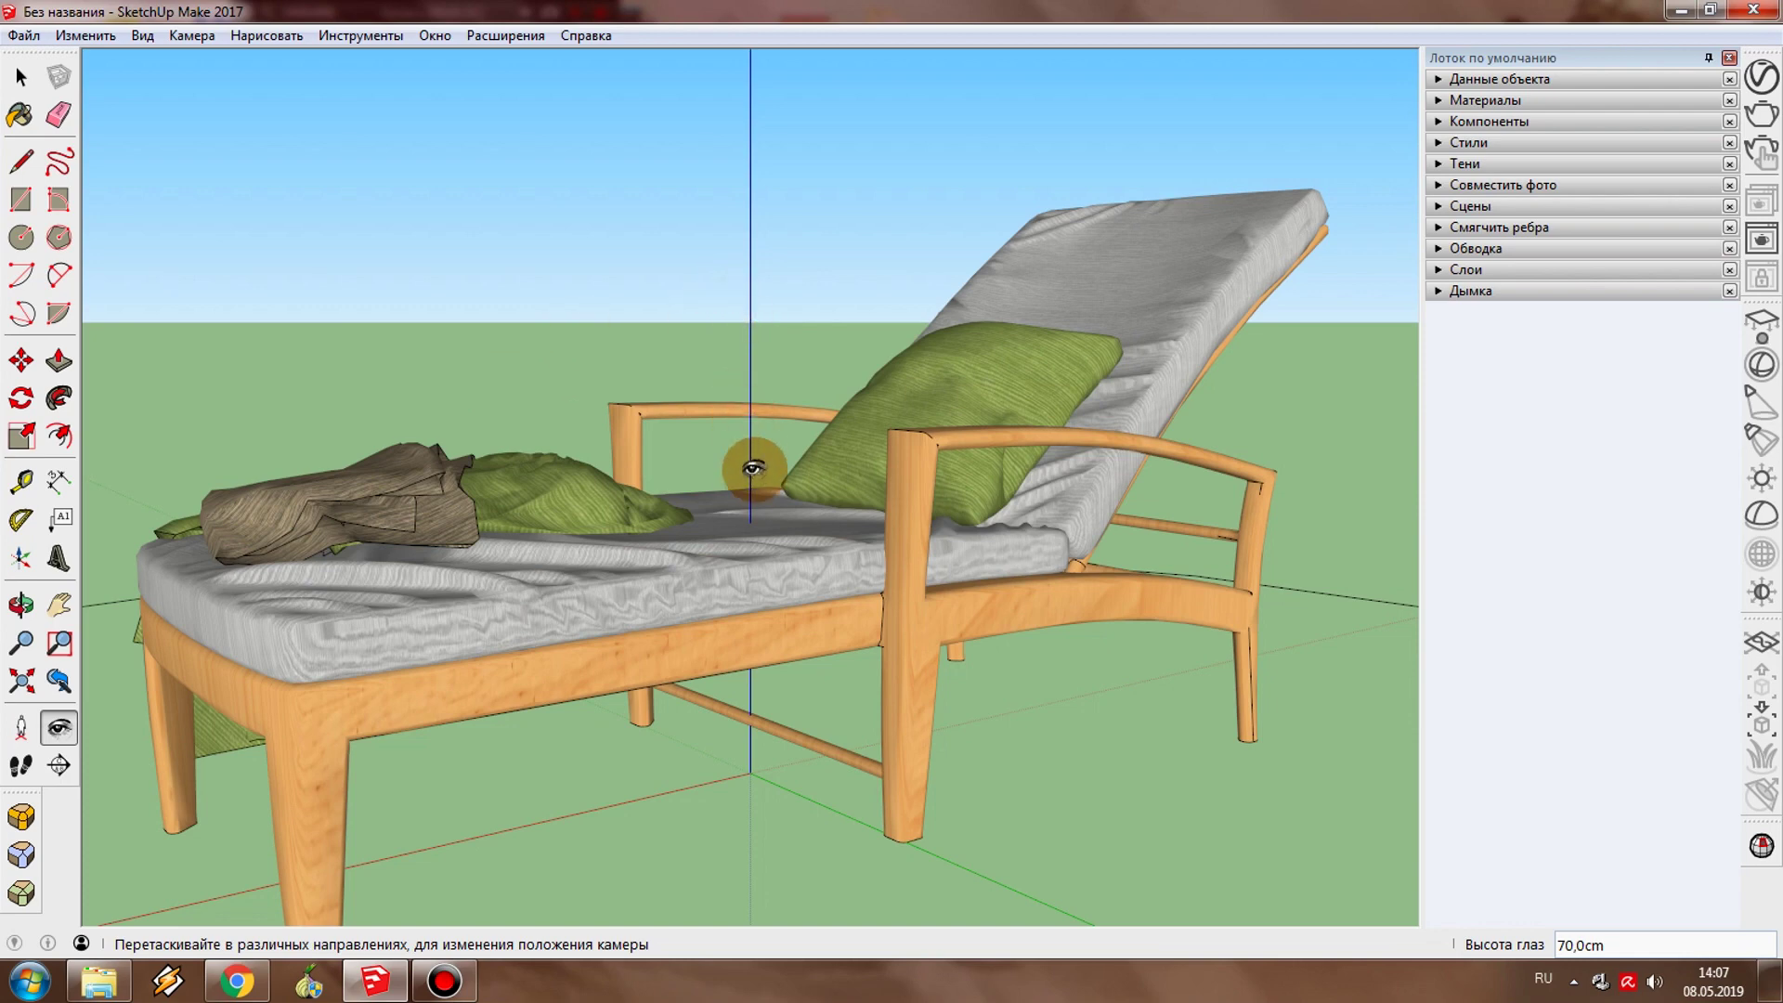
pyautogui.press('space')
pyautogui.moveTo(756, 485); pyautogui.dragTo(929, 604, button='middle')
pyautogui.scroll(-5, 1155, 756)
pyautogui.moveTo(1154, 756)
pyautogui.mouseDown(button='middle')
pyautogui.moveTo(787, 447)
pyautogui.moveTo(901, 603)
pyautogui.mouseUp(button='middle')
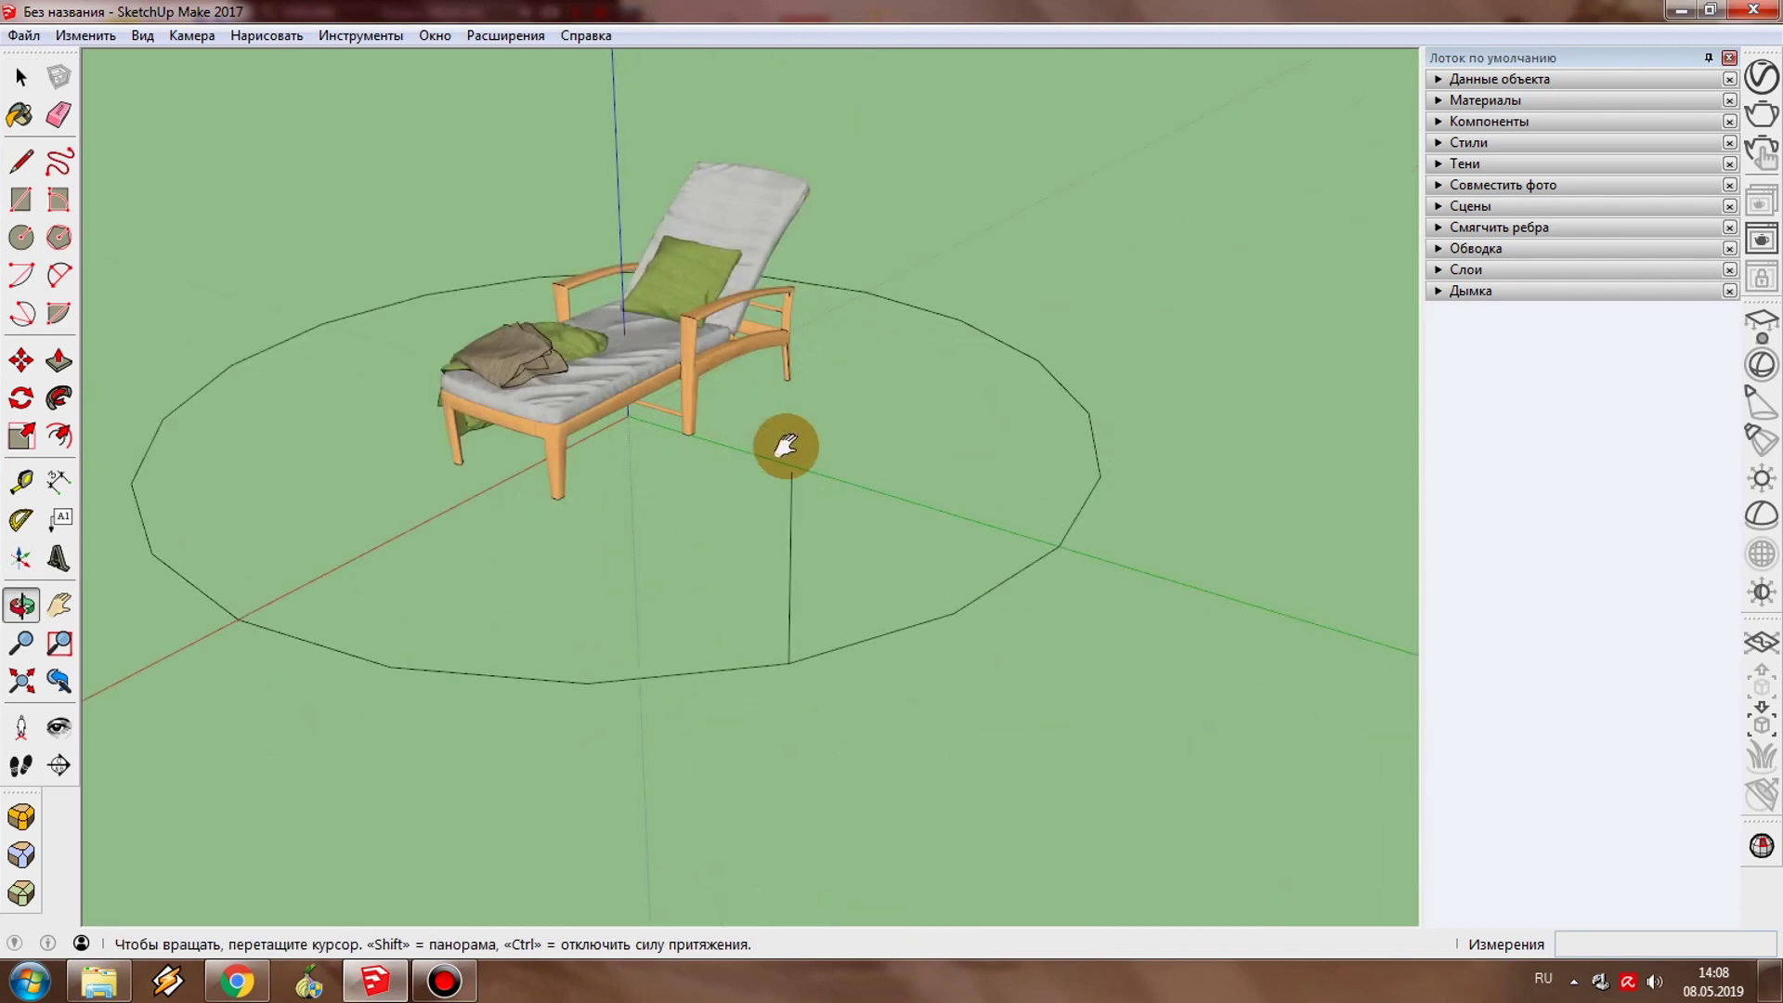
pyautogui.click(893, 641)
pyautogui.keyDown('shift'); pyautogui.click(927, 665); pyautogui.keyUp('shift')
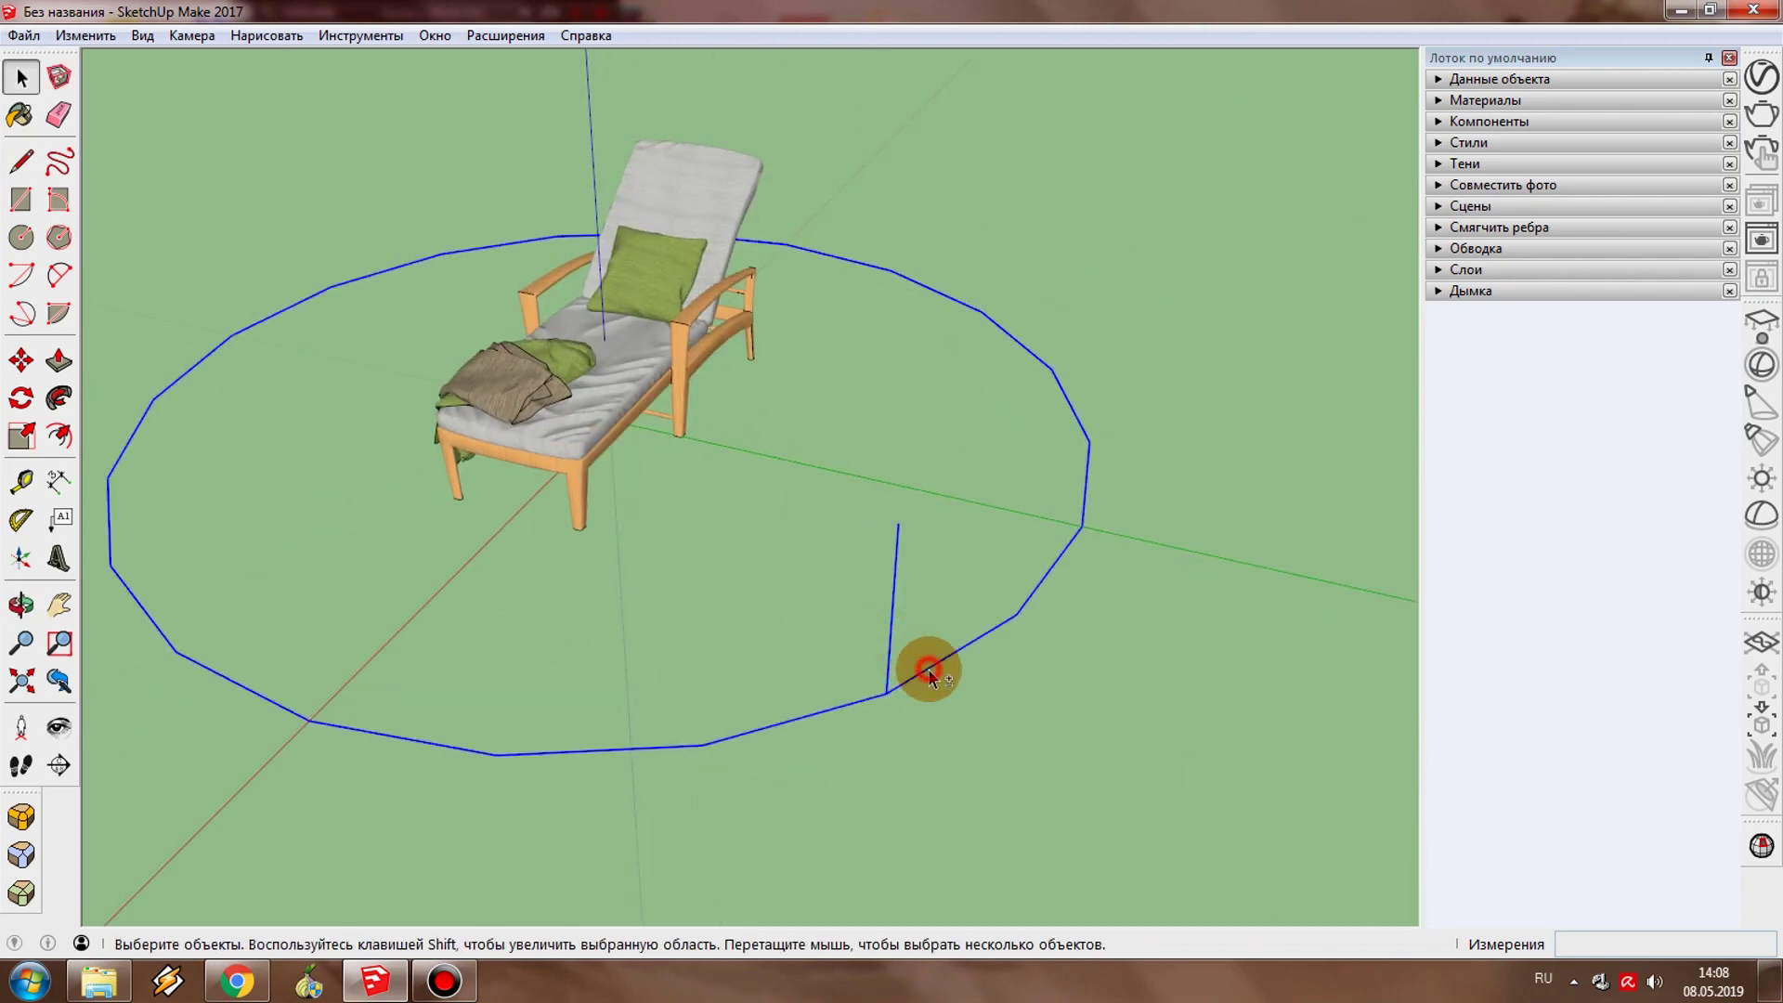
# Step: Select the circle with its marker line and scale it up by about 1.42
pyautogui.scroll(-3, 934, 636)
pyautogui.click(1014, 599)
pyautogui.click(21, 435)
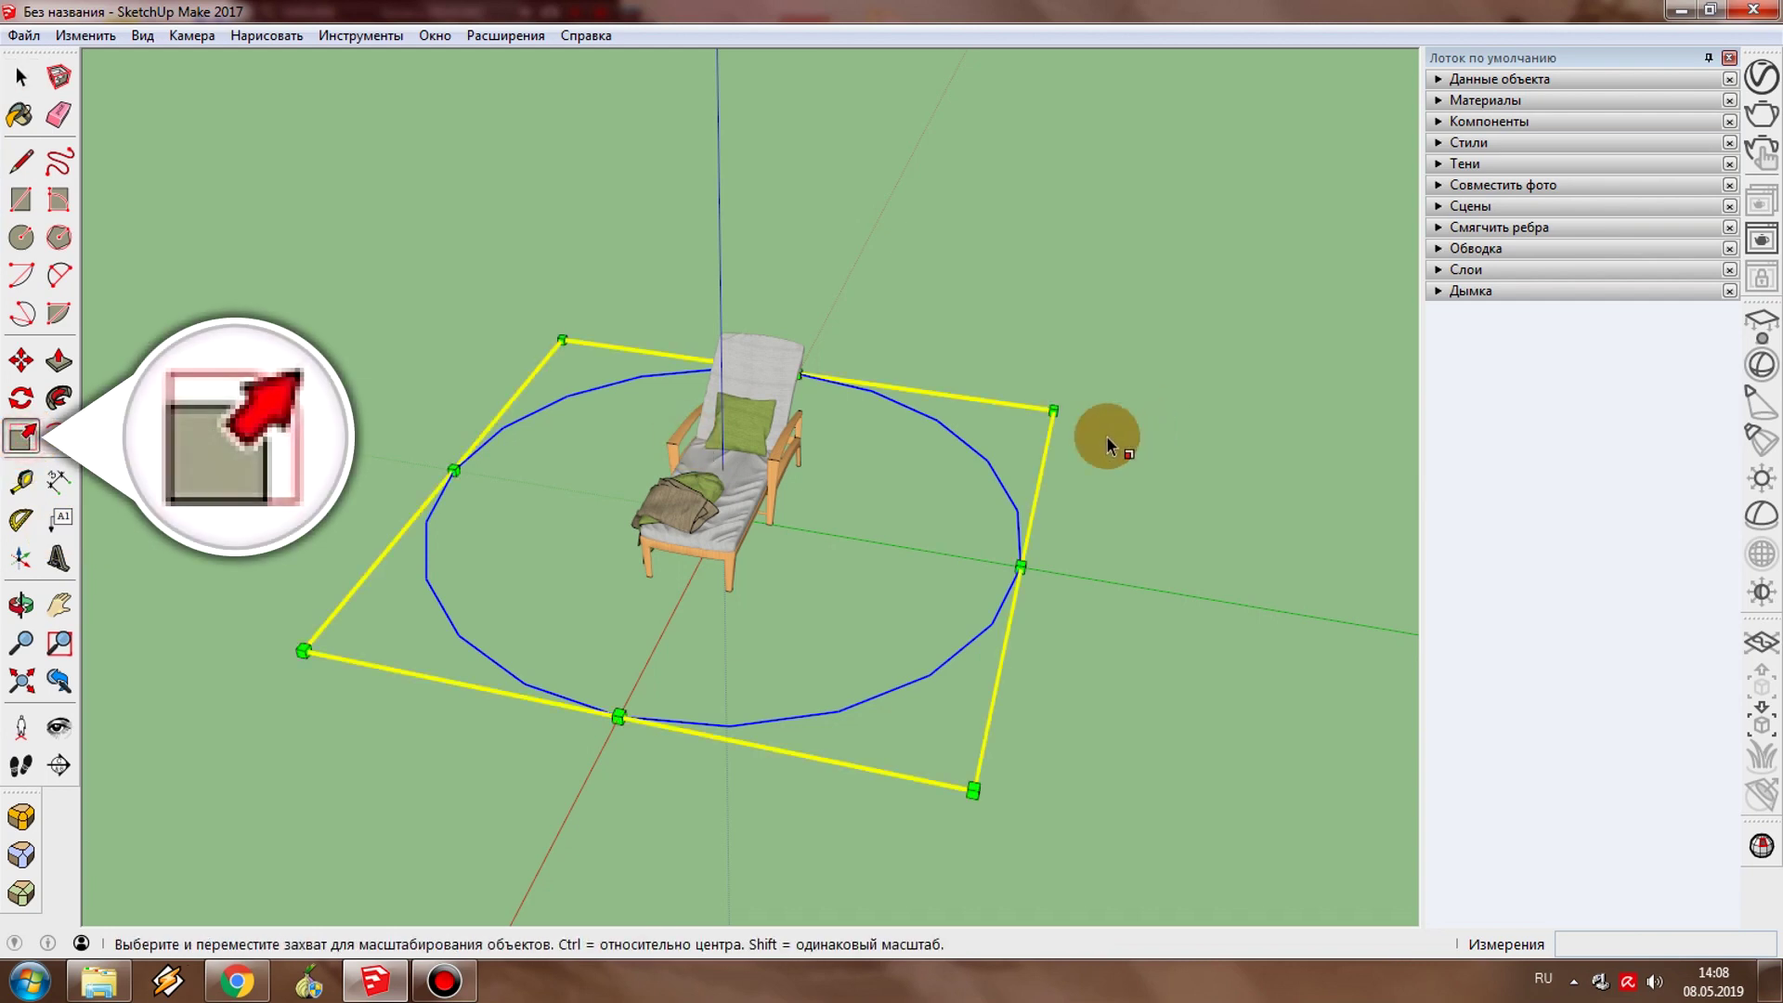
pyautogui.moveTo(1055, 409)
pyautogui.mouseDown()
pyautogui.moveTo(1148, 379)
pyautogui.moveTo(1182, 394)
pyautogui.mouseUp()
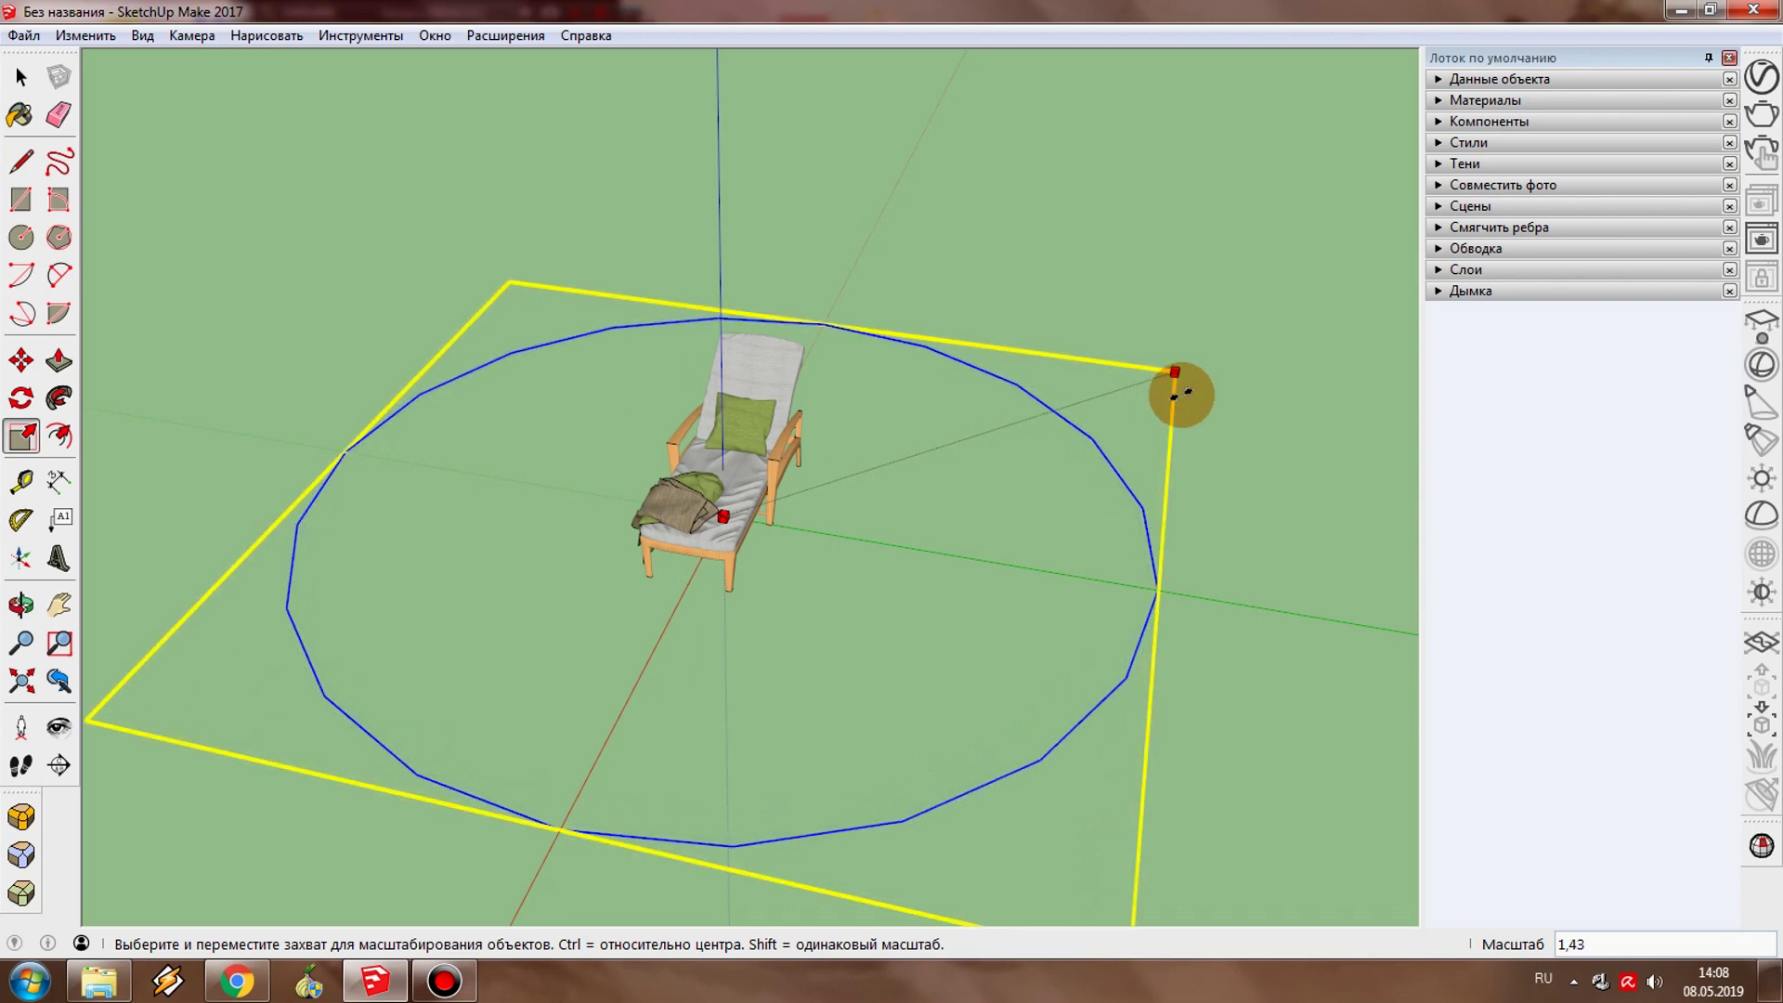
pyautogui.moveTo(1179, 395); pyautogui.dragTo(1177, 394)
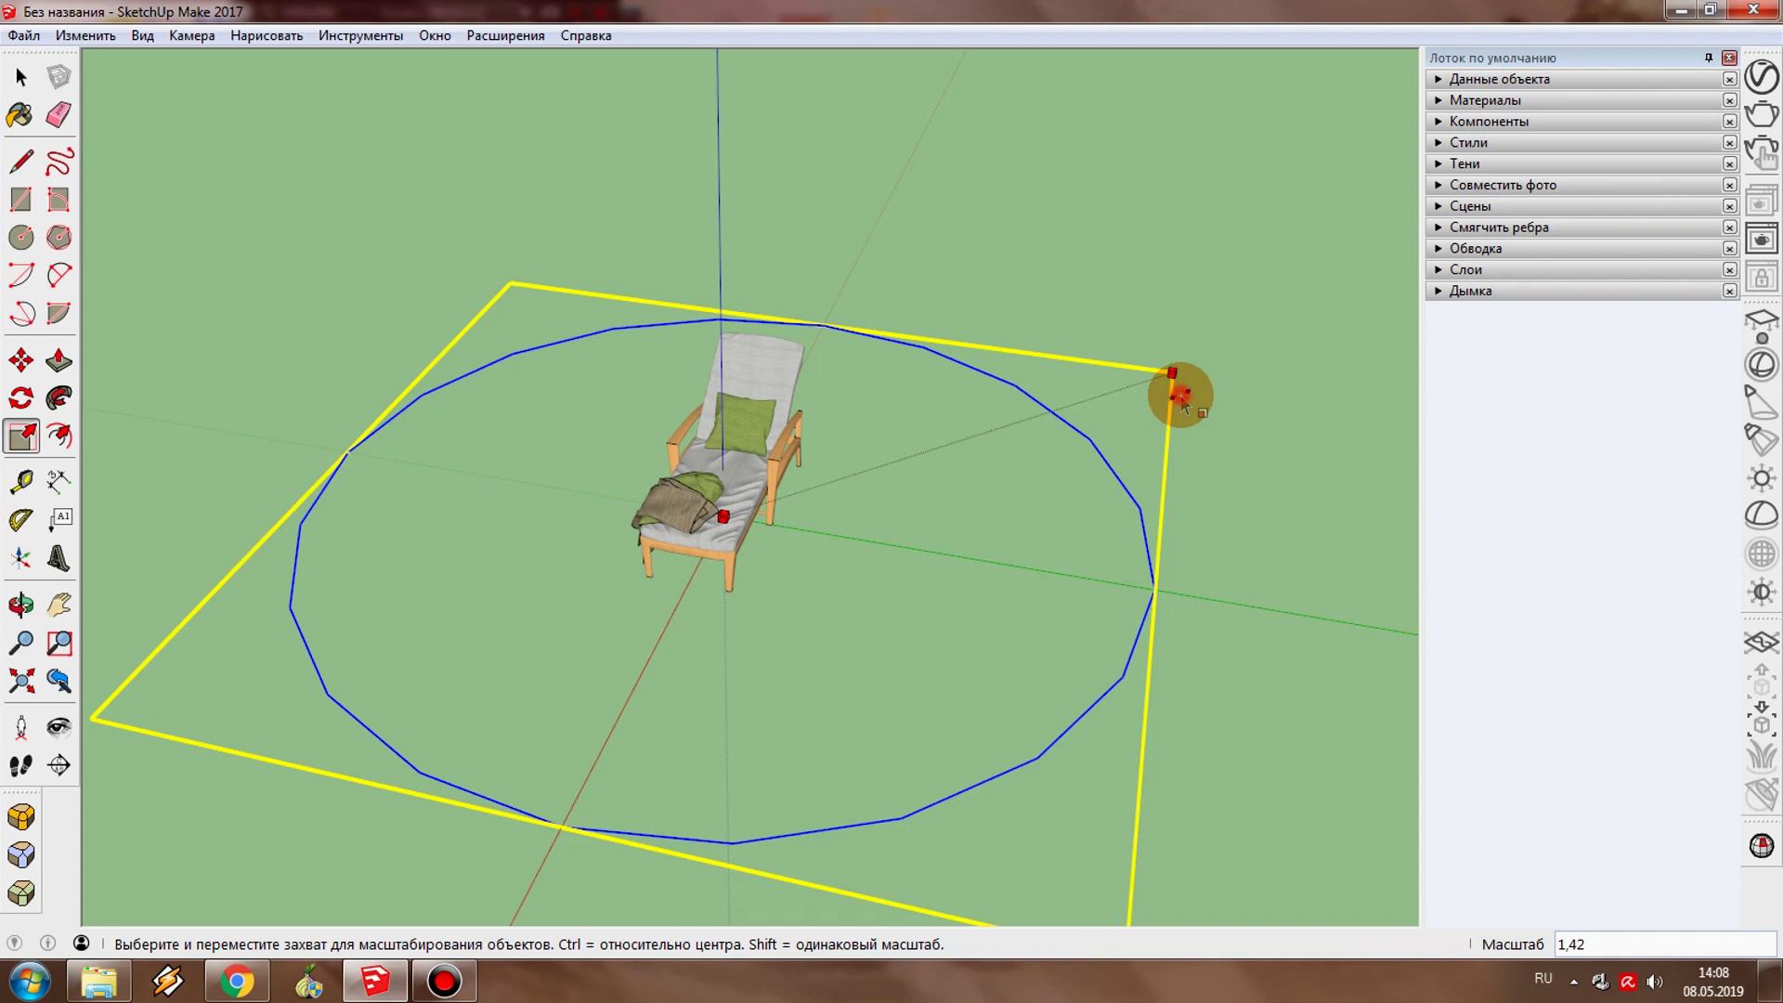
pyautogui.moveTo(1155, 526); pyautogui.dragTo(1003, 525, button='middle')
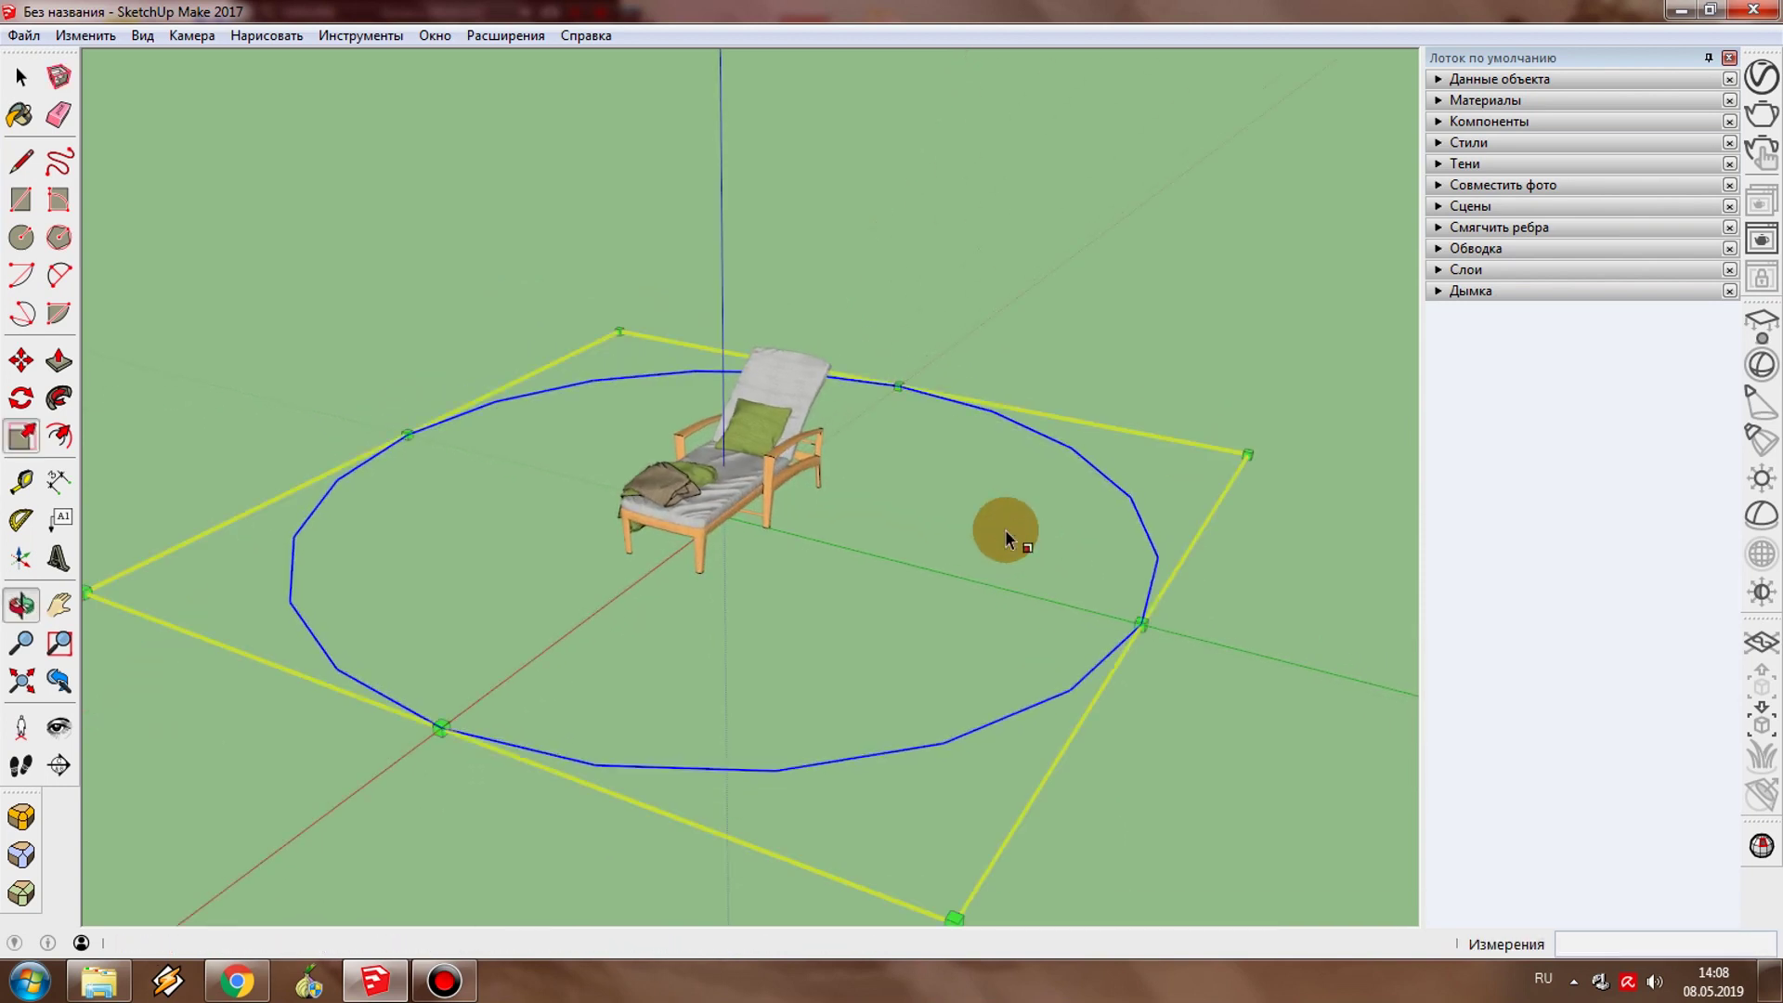
pyautogui.click(20, 161)
# Step: Draw a 100 cm vertical line rising from a vertex on the circle's rim
pyautogui.click(942, 743)
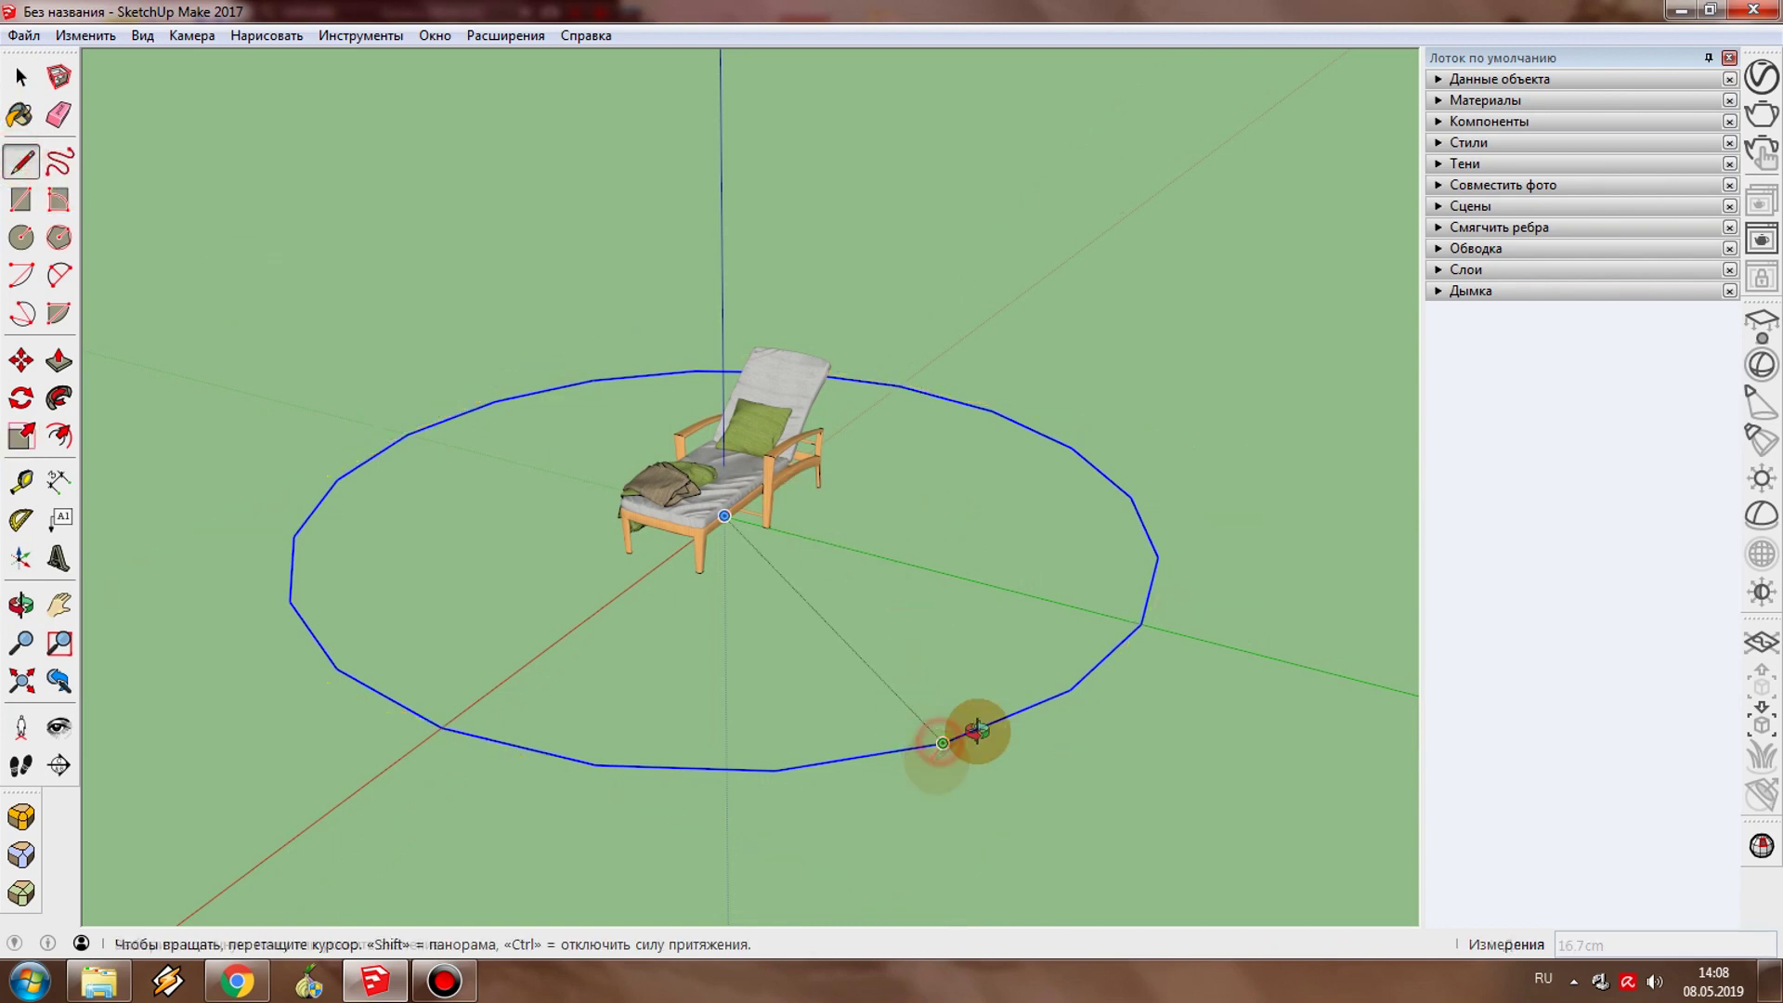
pyautogui.moveTo(939, 747); pyautogui.dragTo(995, 649, button='middle')
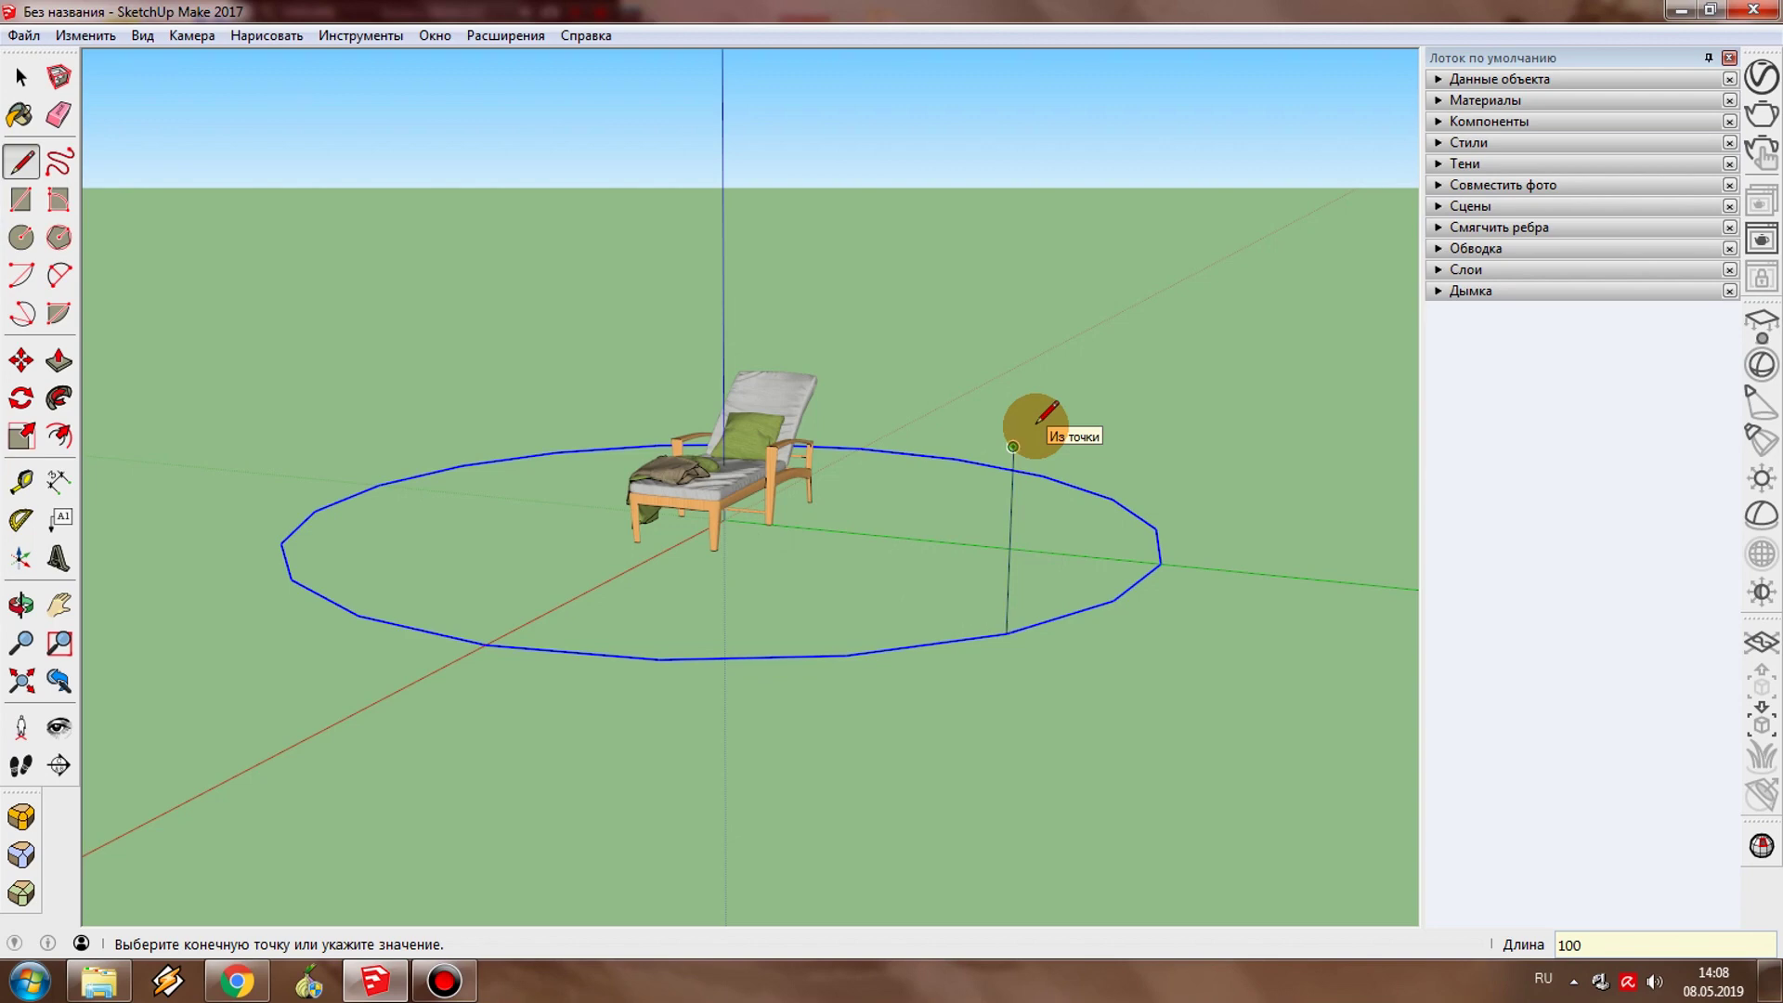
pyautogui.press('Return')
pyautogui.press('space')
# Step: Position the camera at the top of the 100 cm line, facing the chair
pyautogui.moveTo(1024, 577); pyautogui.dragTo(1089, 649, button='middle')
pyautogui.moveTo(1001, 609); pyautogui.dragTo(950, 610, button='middle')
pyautogui.click(21, 727)
pyautogui.moveTo(1039, 492); pyautogui.dragTo(621, 357)
pyautogui.moveTo(638, 467)
pyautogui.mouseDown(button='middle')
pyautogui.moveTo(637, 490)
pyautogui.moveTo(478, 387)
pyautogui.mouseUp(button='middle')
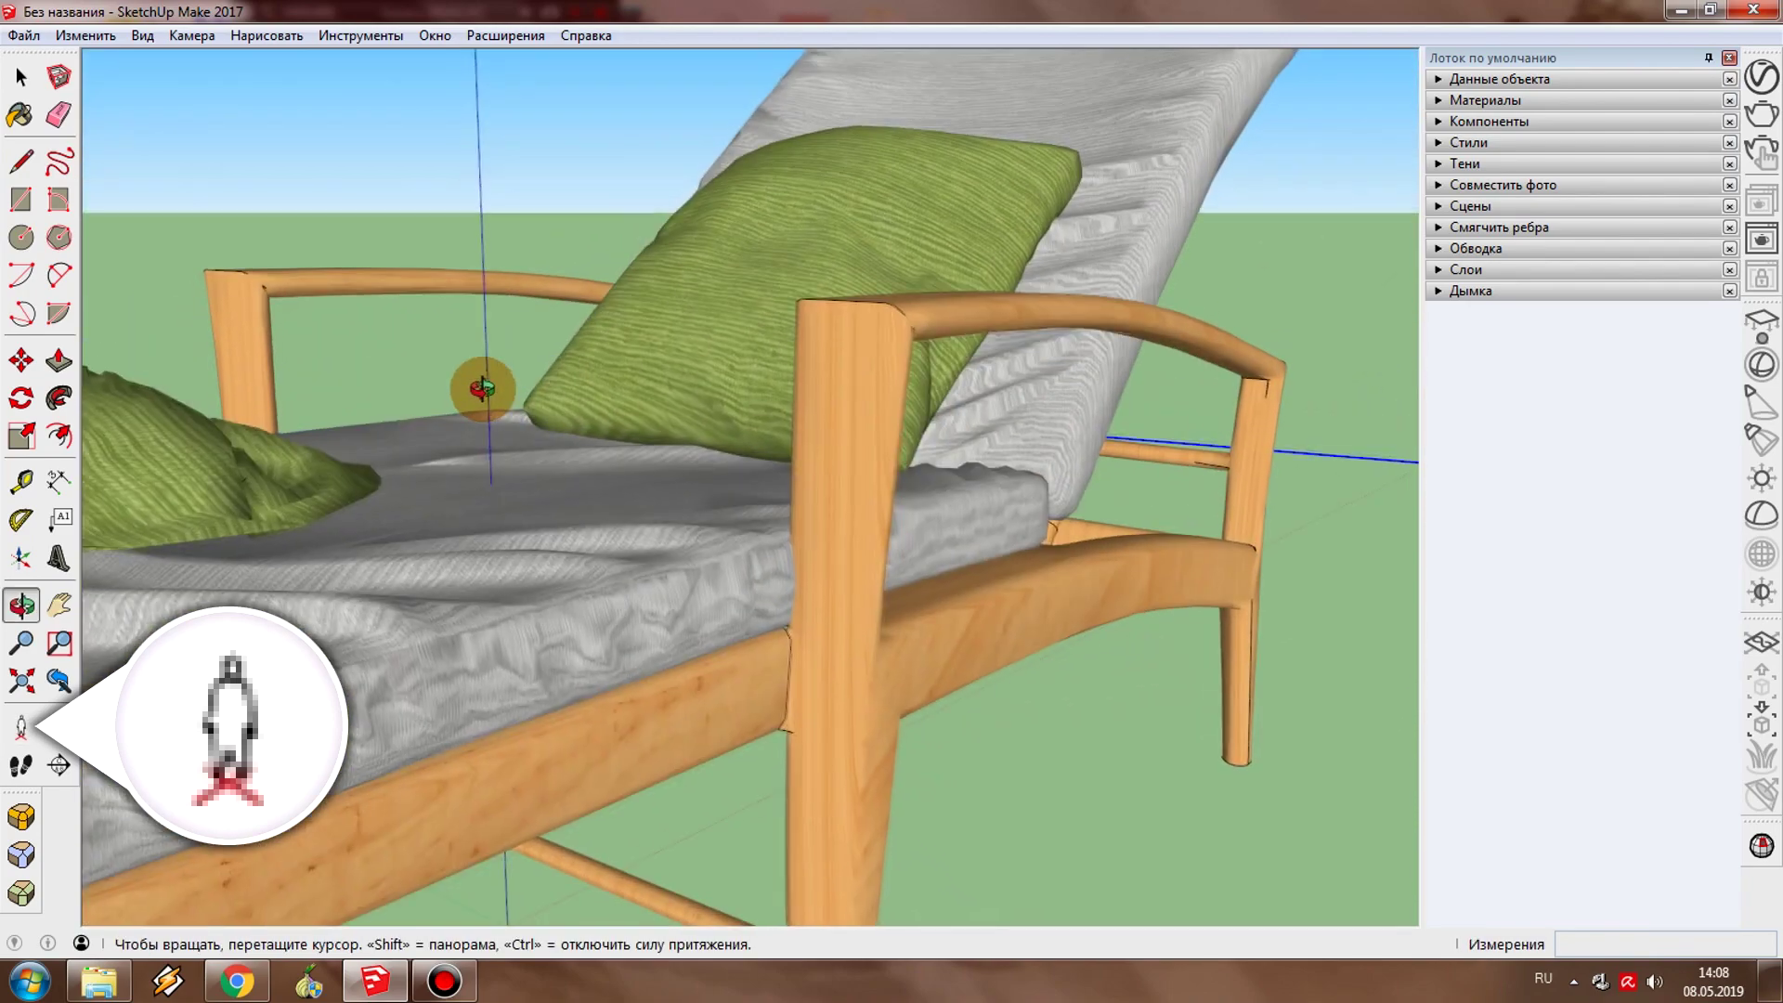
pyautogui.moveTo(481, 301); pyautogui.dragTo(487, 397)
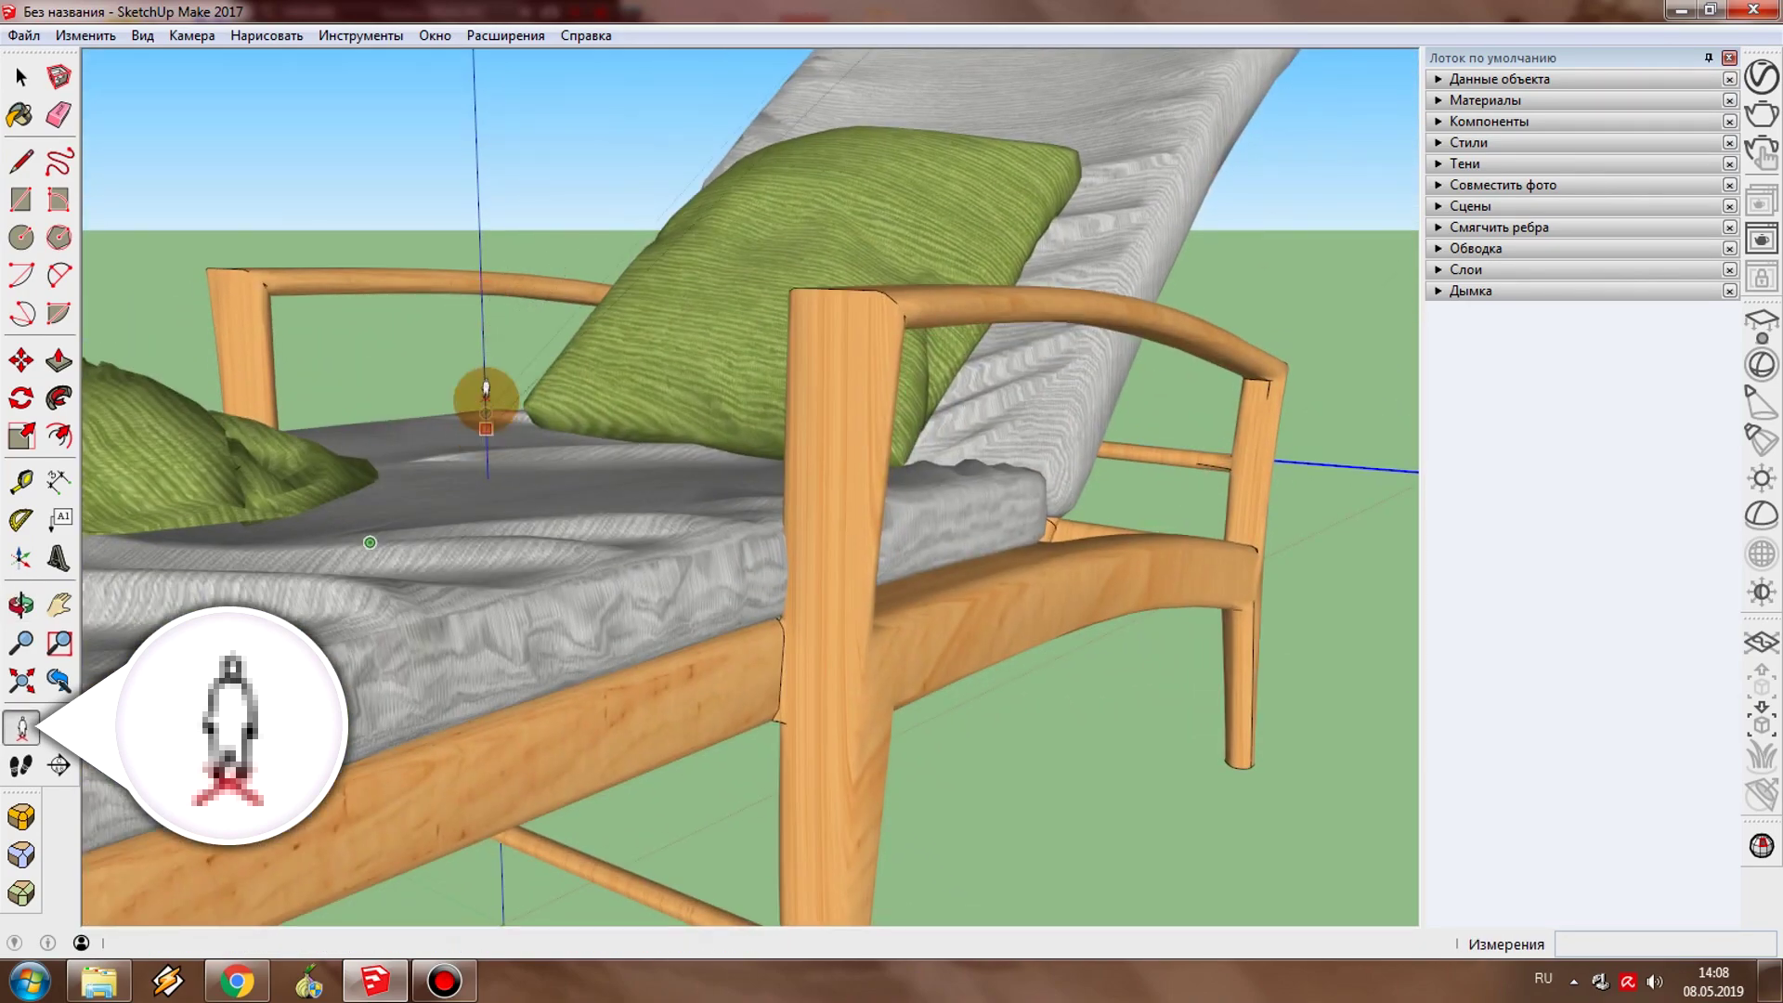
pyautogui.click(486, 398)
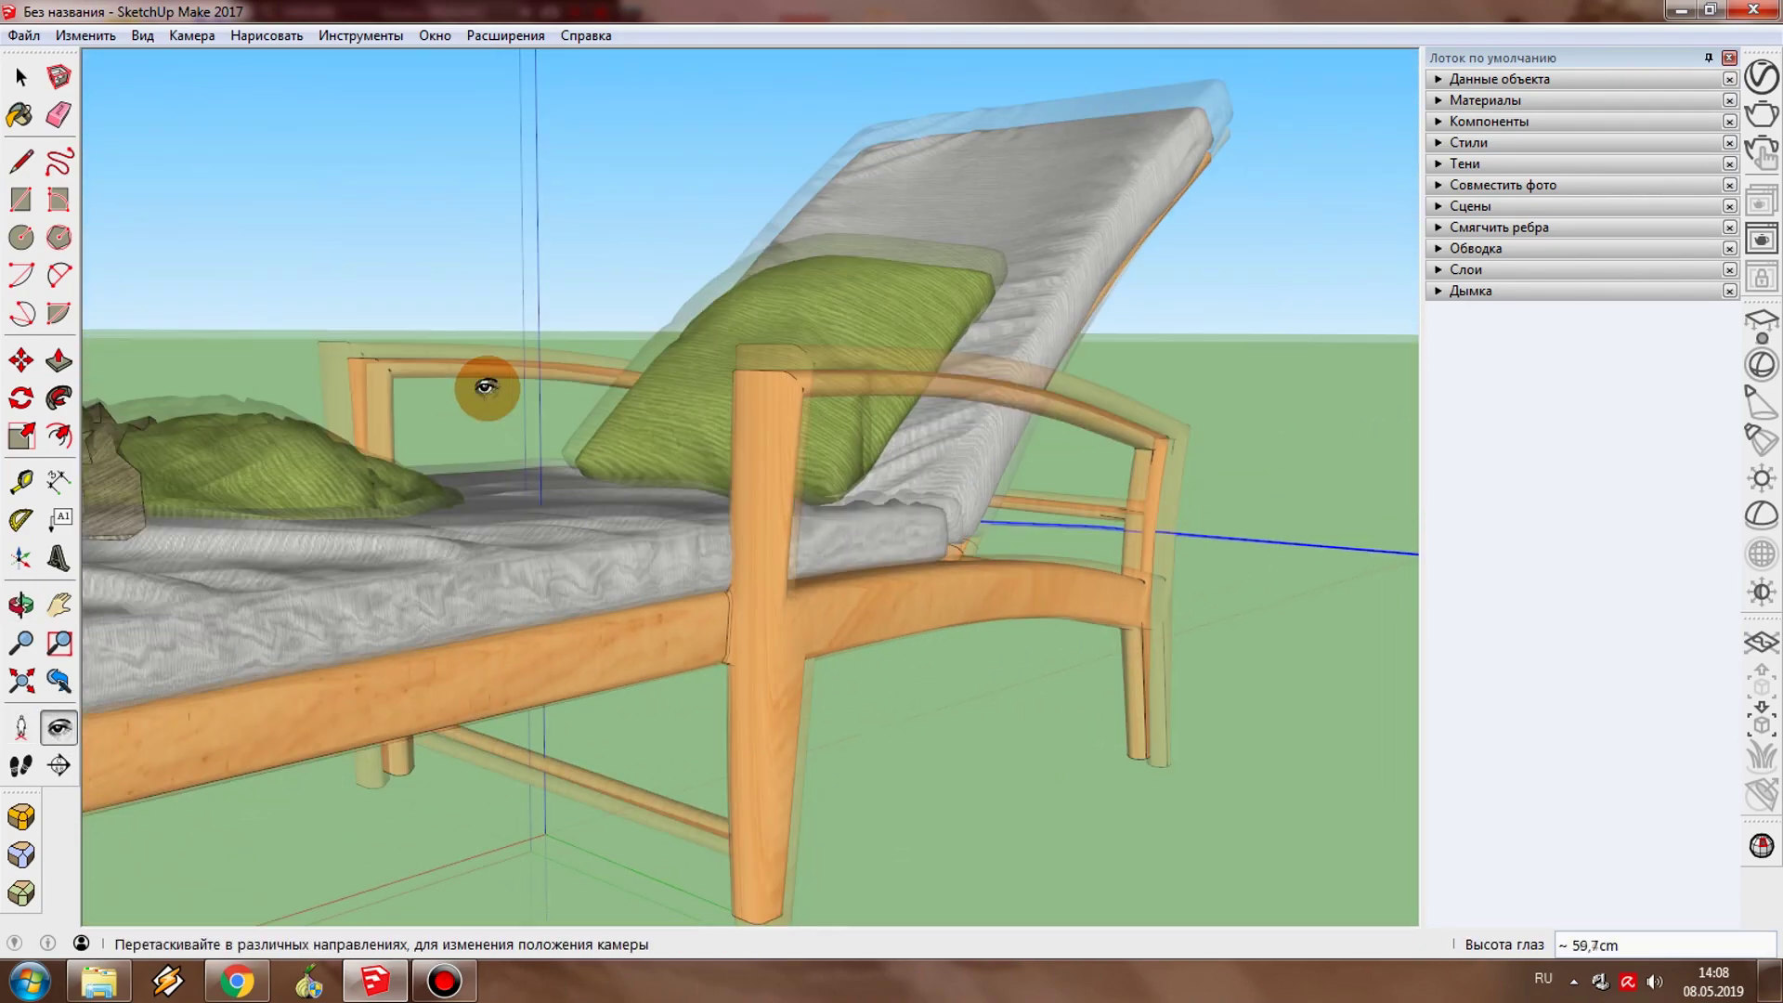
pyautogui.hotkey('ctrl', 'z')
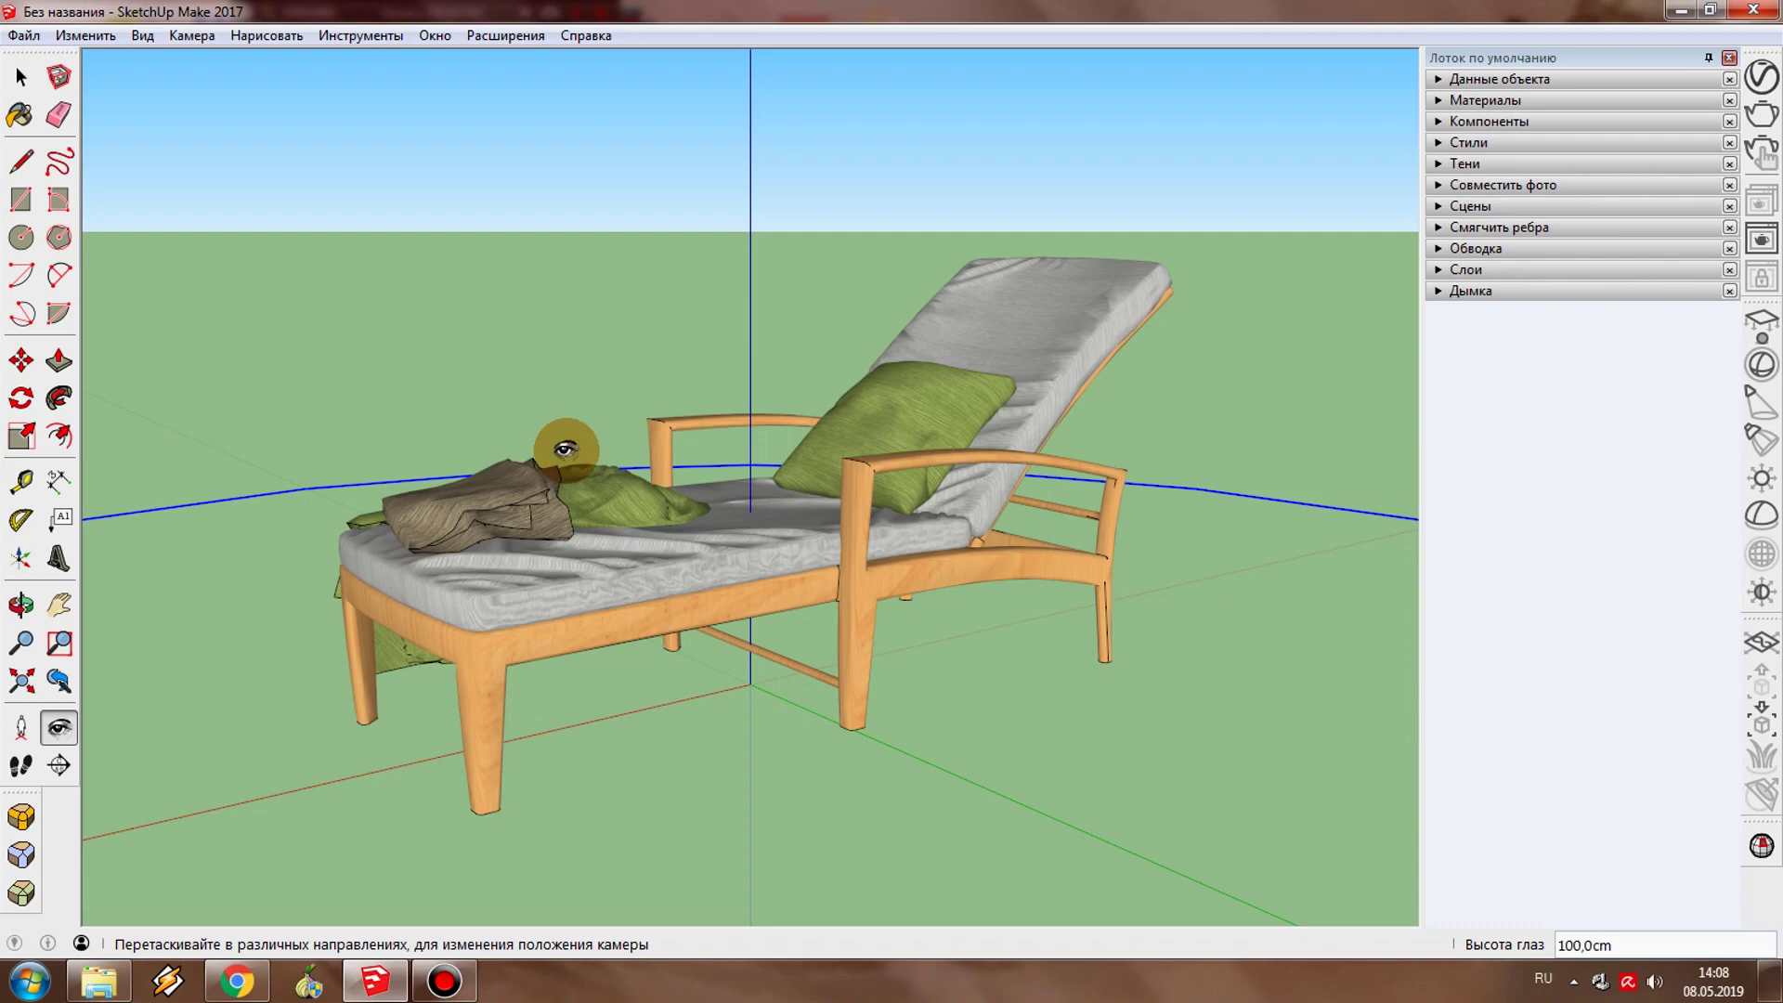
pyautogui.click(21, 161)
pyautogui.moveTo(844, 482)
pyautogui.mouseDown(button='middle')
pyautogui.moveTo(840, 537)
pyautogui.moveTo(733, 455)
pyautogui.moveTo(716, 350)
pyautogui.moveTo(764, 510)
pyautogui.moveTo(764, 446)
pyautogui.moveTo(640, 575)
pyautogui.mouseUp(button='middle')
pyautogui.scroll(3, 841, 537)
pyautogui.scroll(3, 779, 506)
pyautogui.scroll(3, 776, 518)
pyautogui.click(625, 577)
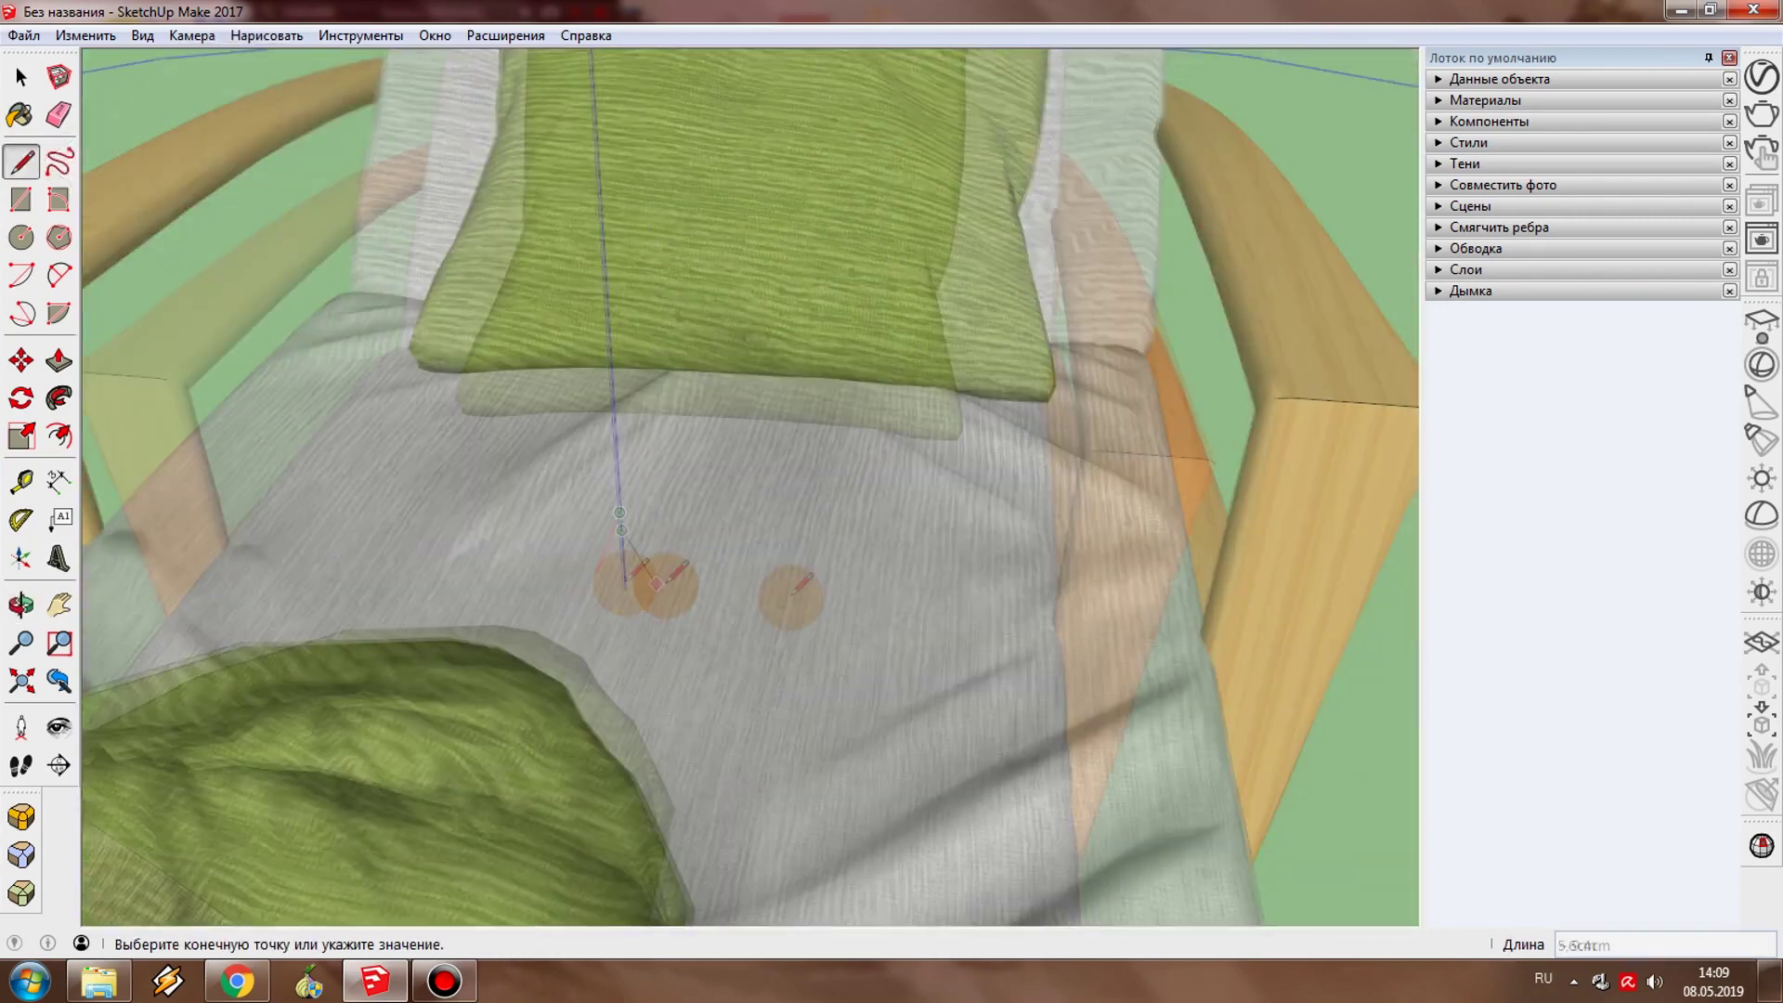
pyautogui.scroll(-5, 790, 588)
pyautogui.moveTo(764, 609); pyautogui.dragTo(796, 744, button='middle')
pyautogui.scroll(3, 796, 744)
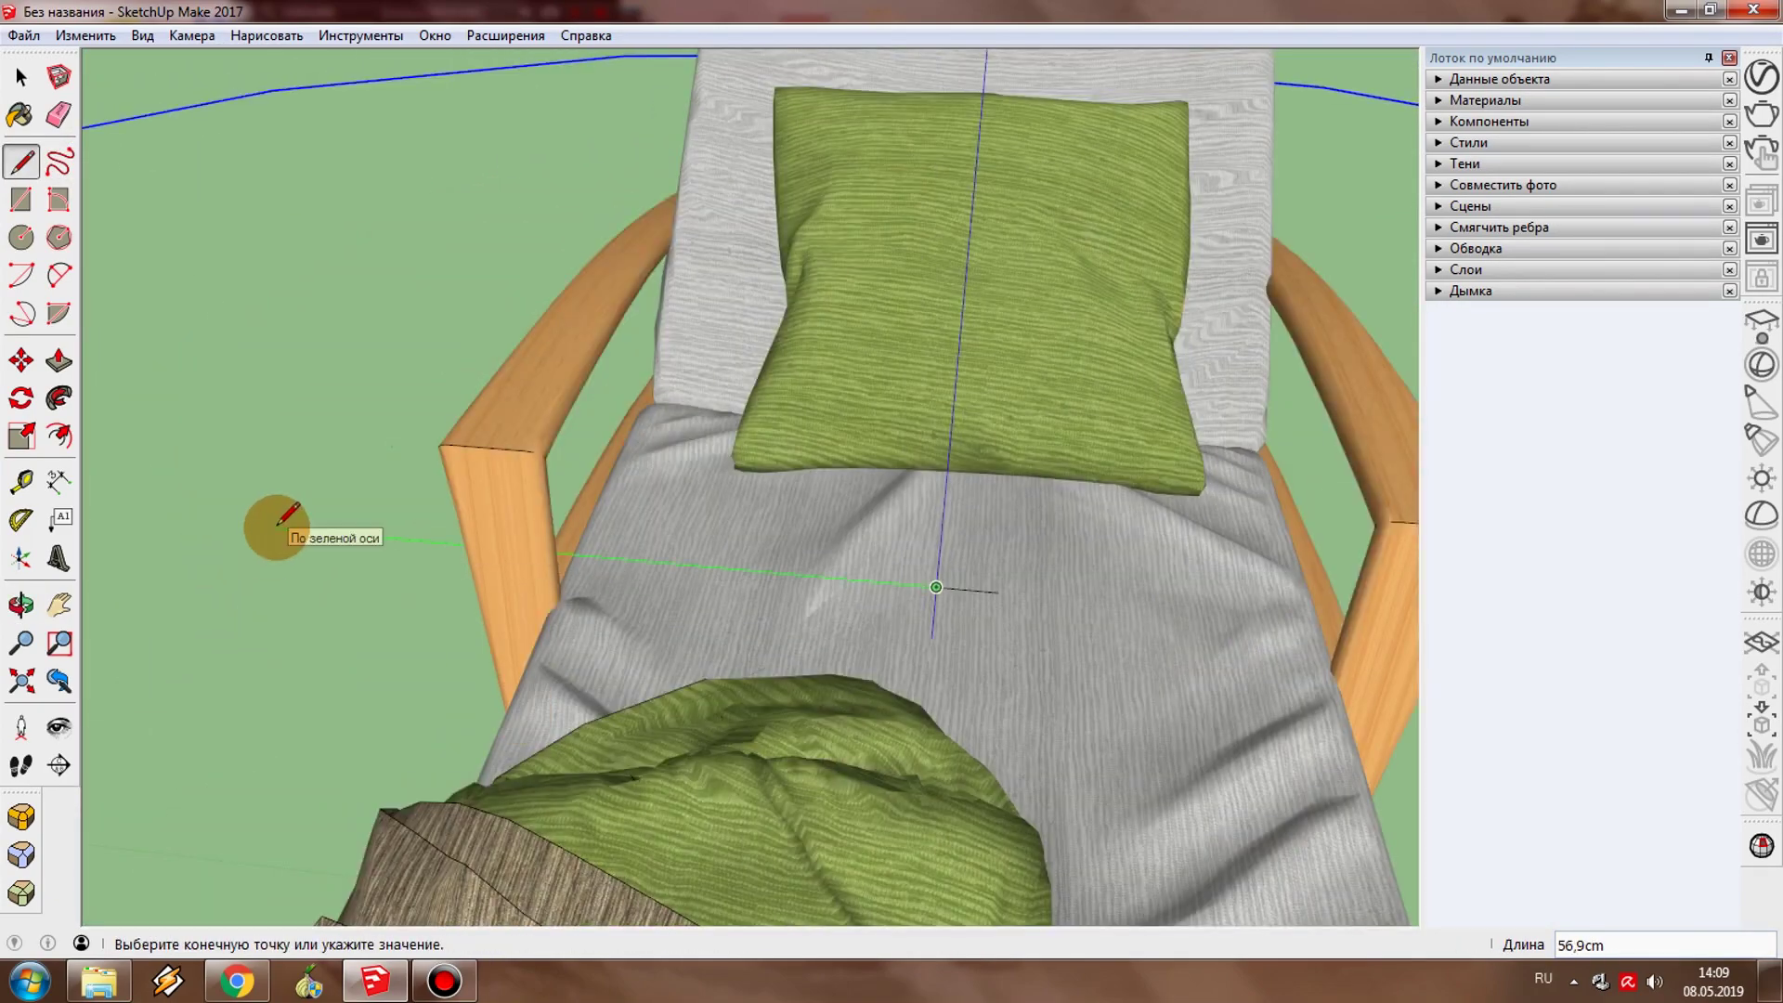
pyautogui.moveTo(1035, 677)
pyautogui.mouseDown(button='middle')
pyautogui.moveTo(669, 685)
pyautogui.moveTo(307, 728)
pyautogui.moveTo(340, 528)
pyautogui.moveTo(1074, 597)
pyautogui.mouseUp(button='middle')
pyautogui.scroll(-4, 1075, 613)
pyautogui.write('5')
pyautogui.moveTo(1277, 636)
pyautogui.mouseDown(button='middle')
pyautogui.moveTo(735, 737)
pyautogui.moveTo(1127, 510)
pyautogui.moveTo(767, 587)
pyautogui.mouseUp(button='middle')
pyautogui.press('space')
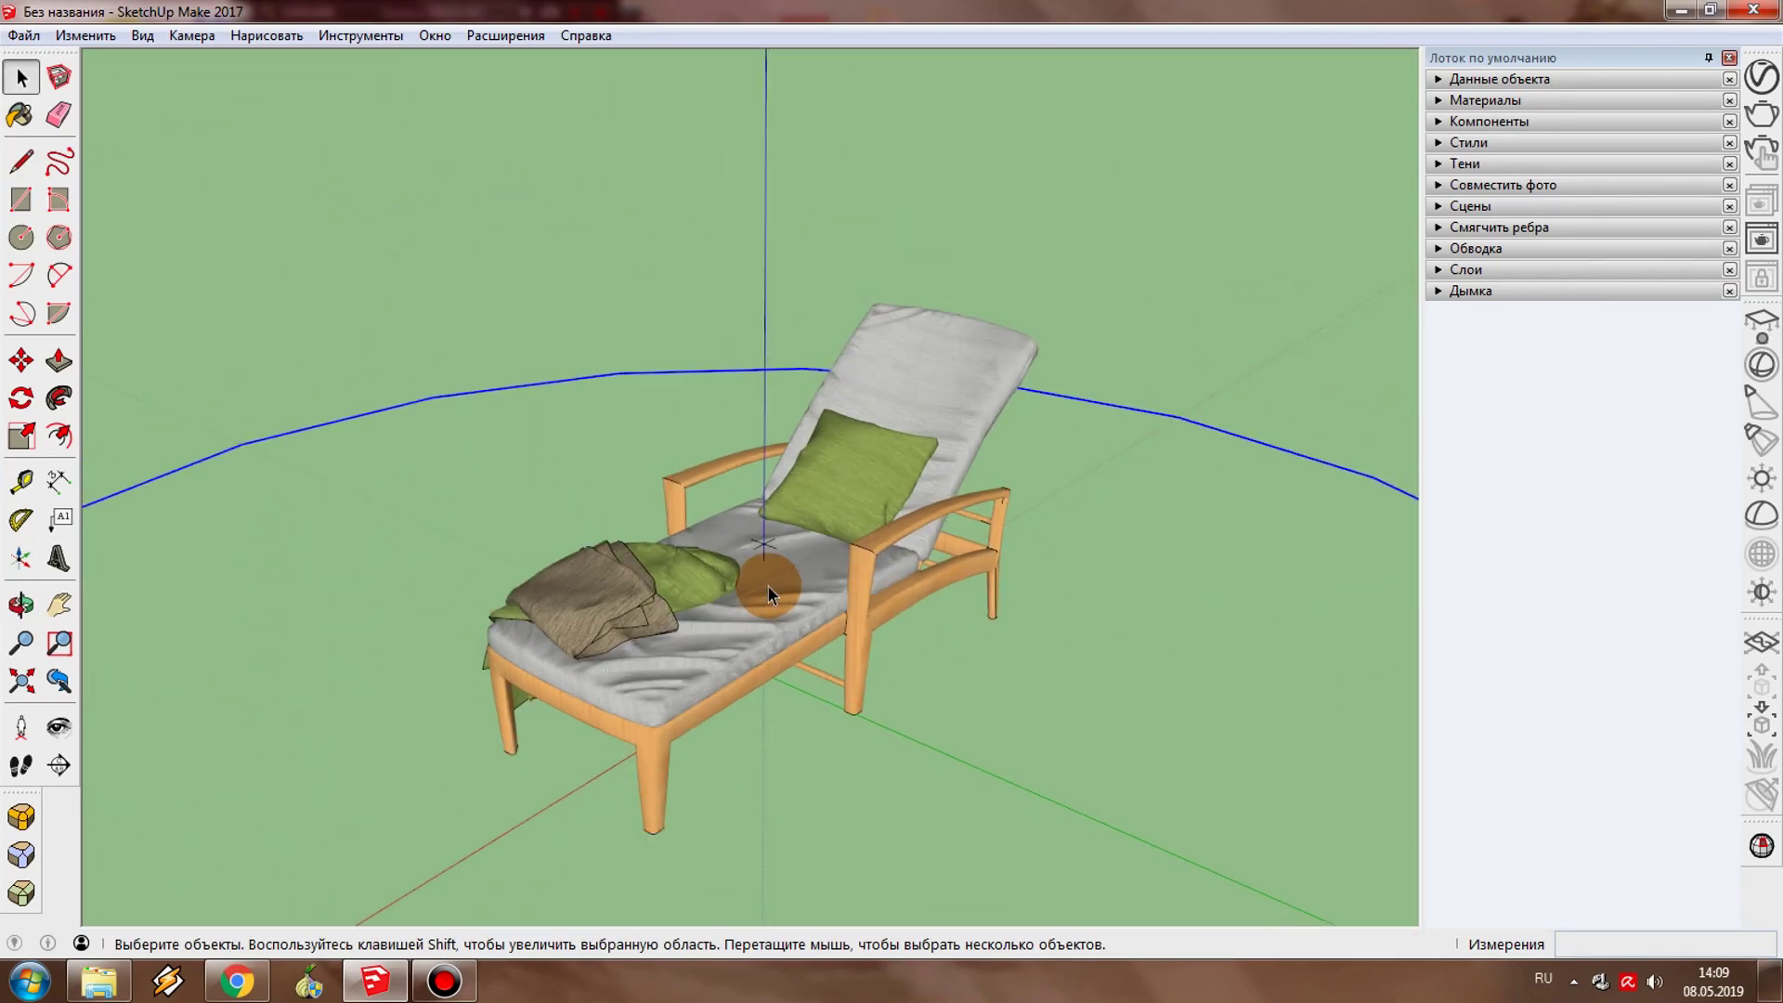
pyautogui.scroll(-2, 767, 587)
pyautogui.scroll(-2, 756, 588)
pyautogui.moveTo(796, 665)
pyautogui.mouseDown(button='middle')
pyautogui.moveTo(757, 569)
pyautogui.moveTo(859, 589)
pyautogui.moveTo(967, 667)
pyautogui.mouseUp(button='middle')
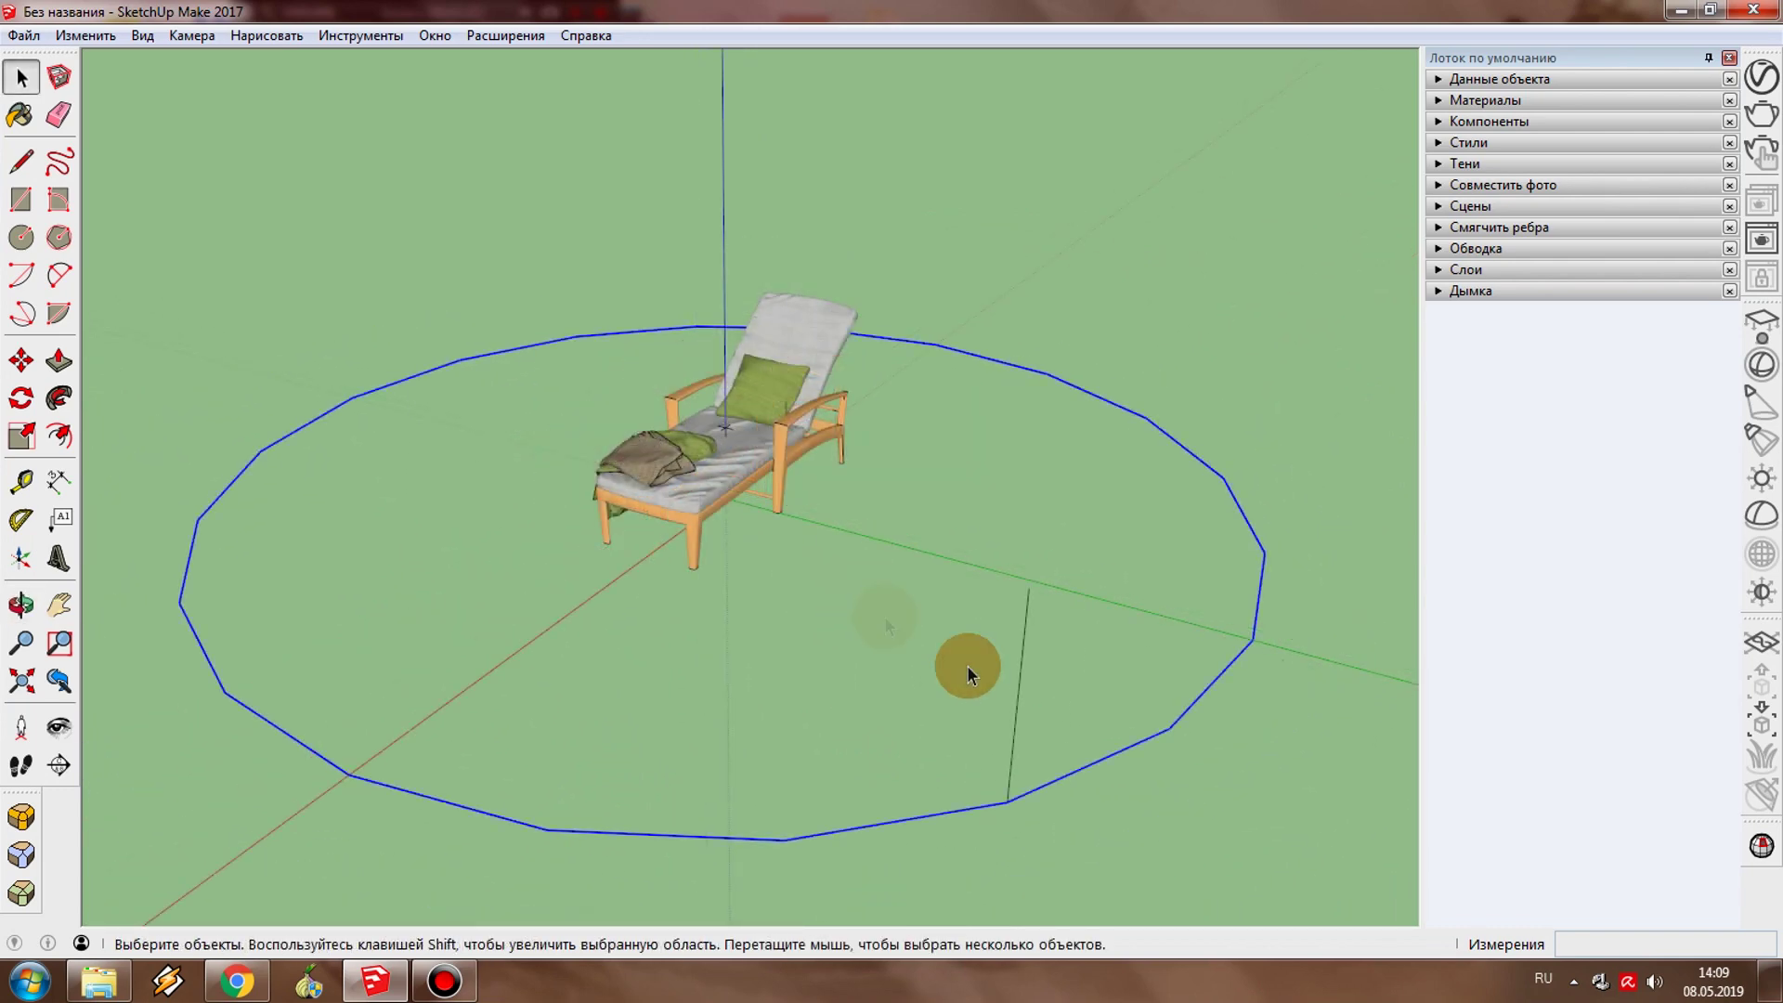
# Step: Select the vertical line and copy it onto the first several circle vertices
pyautogui.click(1018, 698)
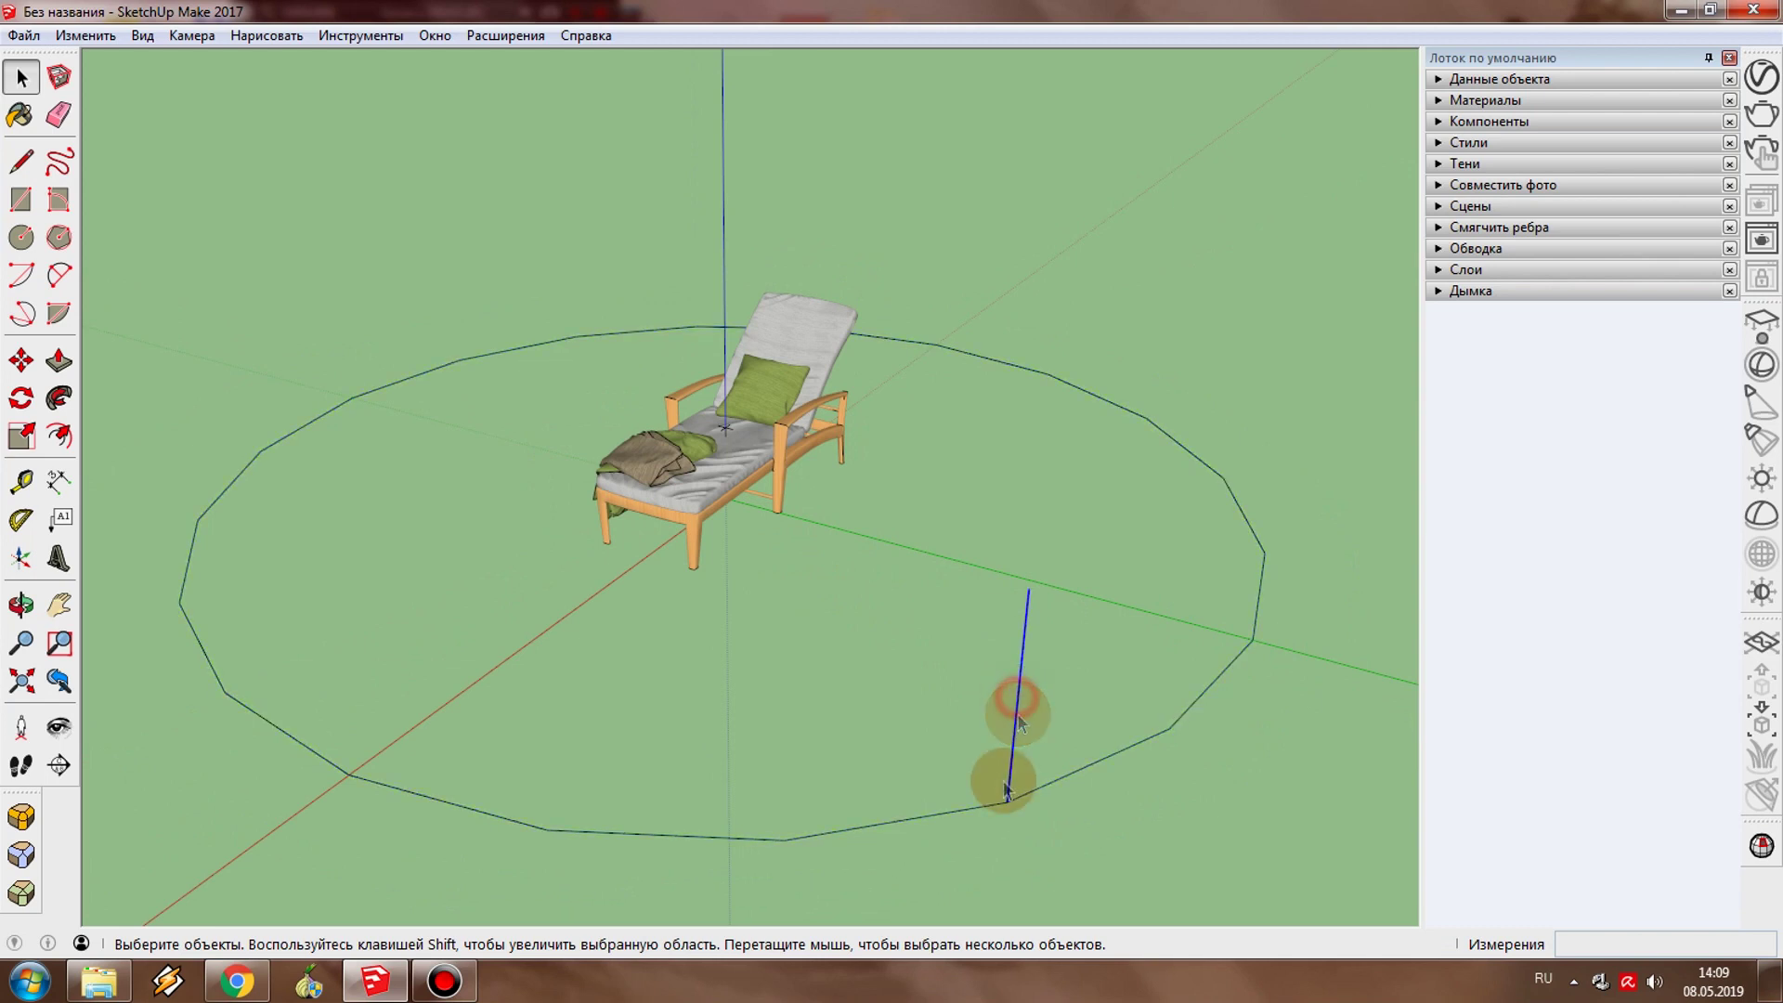
pyautogui.click(44, 388)
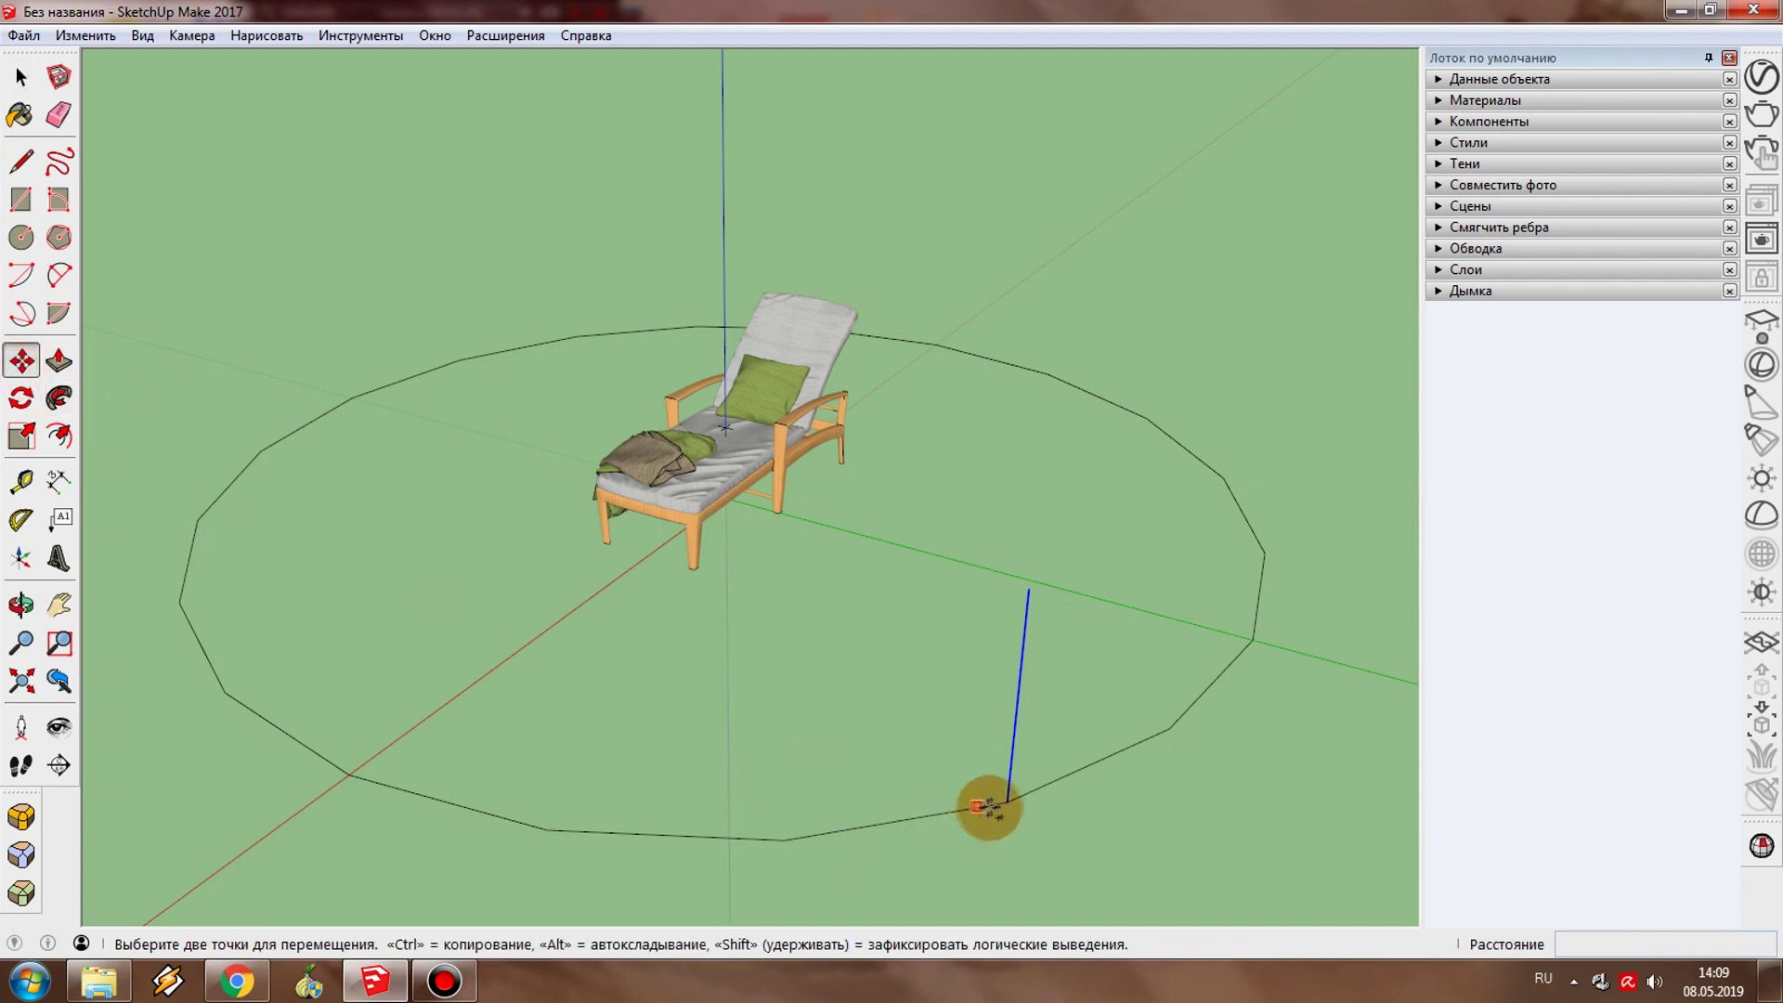
pyautogui.click(1004, 802)
pyautogui.press('ctrl')
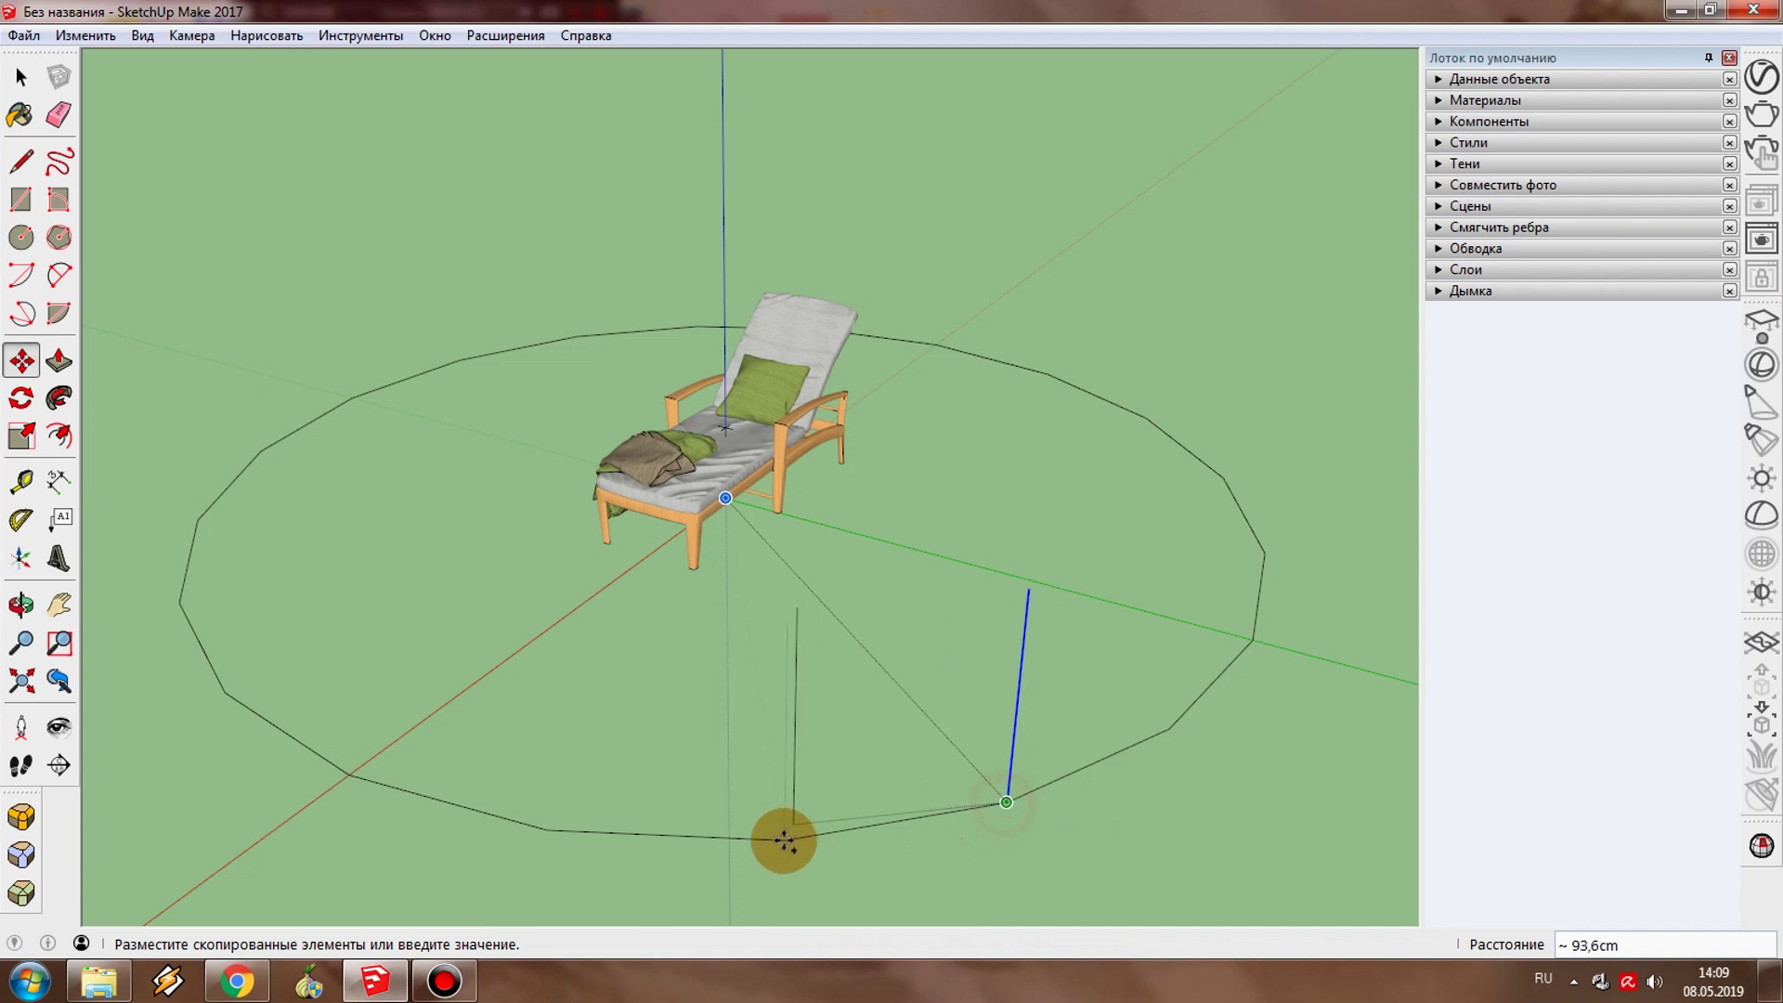
pyautogui.click(787, 840)
pyautogui.click(788, 839)
pyautogui.press('ctrl')
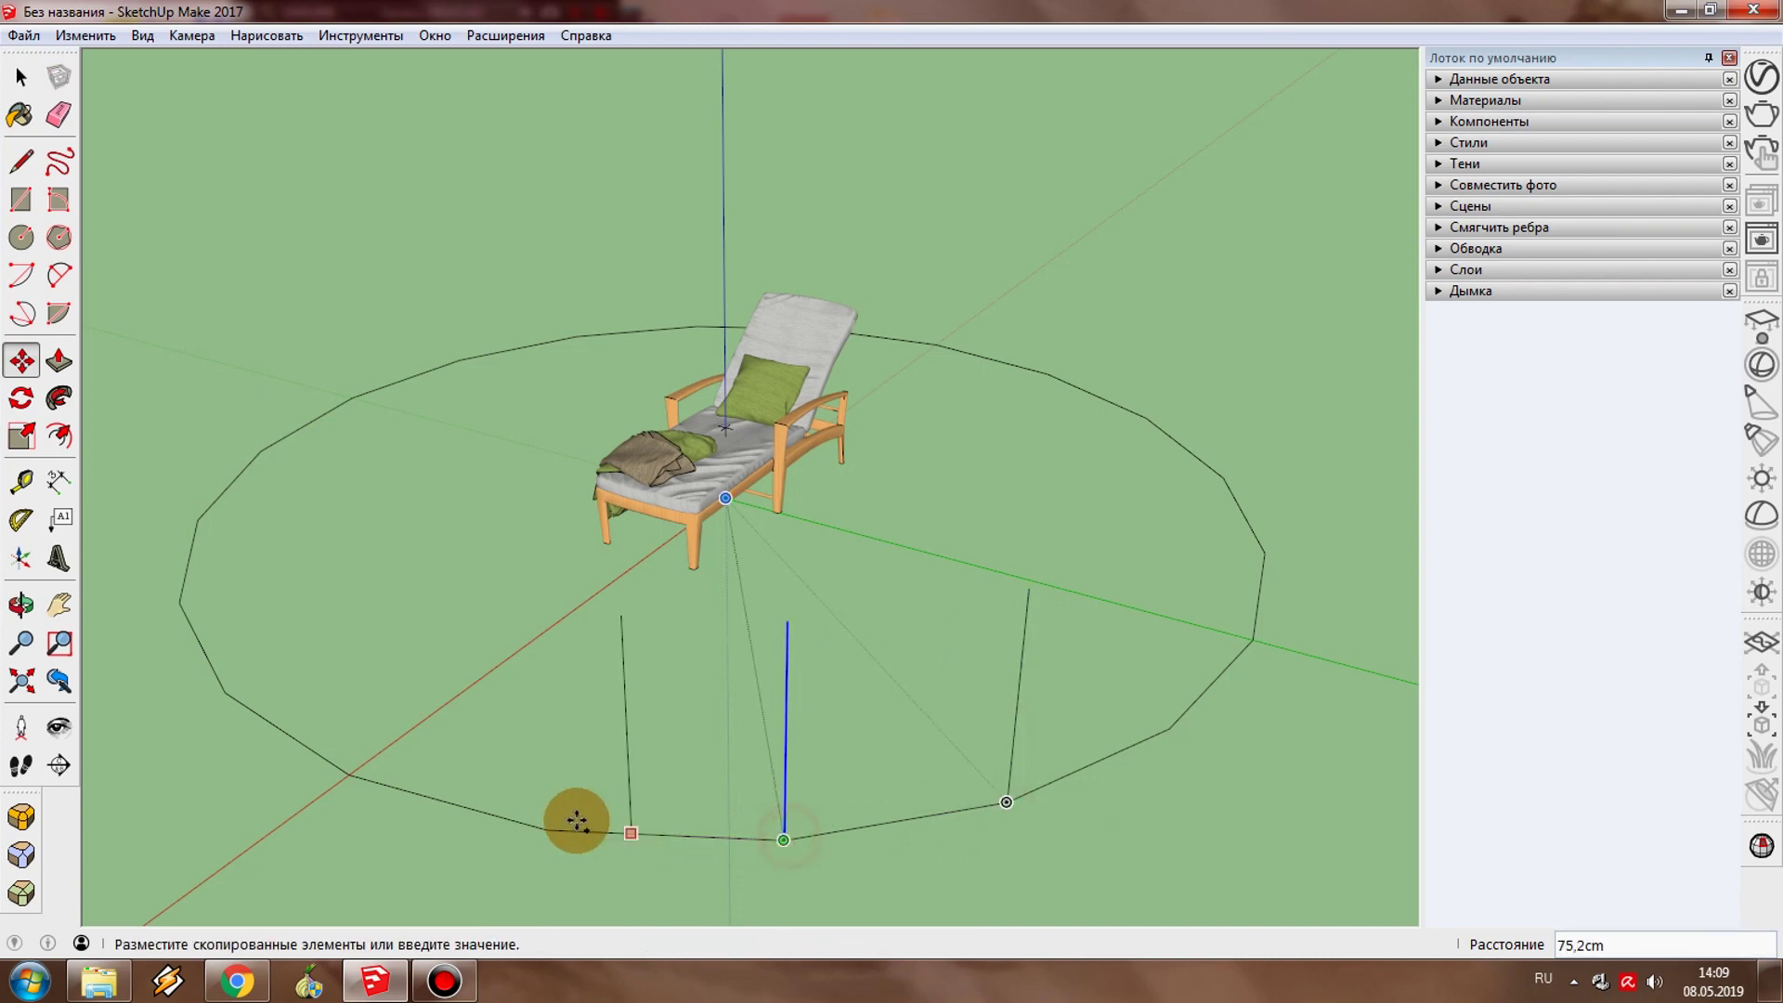
pyautogui.click(548, 830)
pyautogui.click(546, 828)
pyautogui.press('ctrl')
pyautogui.click(349, 775)
pyautogui.press('ctrl')
pyautogui.moveTo(239, 697); pyautogui.dragTo(816, 796, button='middle')
pyautogui.click(823, 783)
pyautogui.press('ctrl')
pyautogui.click(653, 728)
pyautogui.press('ctrl')
pyautogui.click(506, 639)
# Step: Keep copying the post onto further circle vertices around the lounger
pyautogui.moveTo(546, 677)
pyautogui.mouseDown(button='middle')
pyautogui.moveTo(820, 669)
pyautogui.moveTo(725, 665)
pyautogui.mouseUp(button='middle')
pyautogui.click(724, 665)
pyautogui.press('ctrl')
pyautogui.click(454, 529)
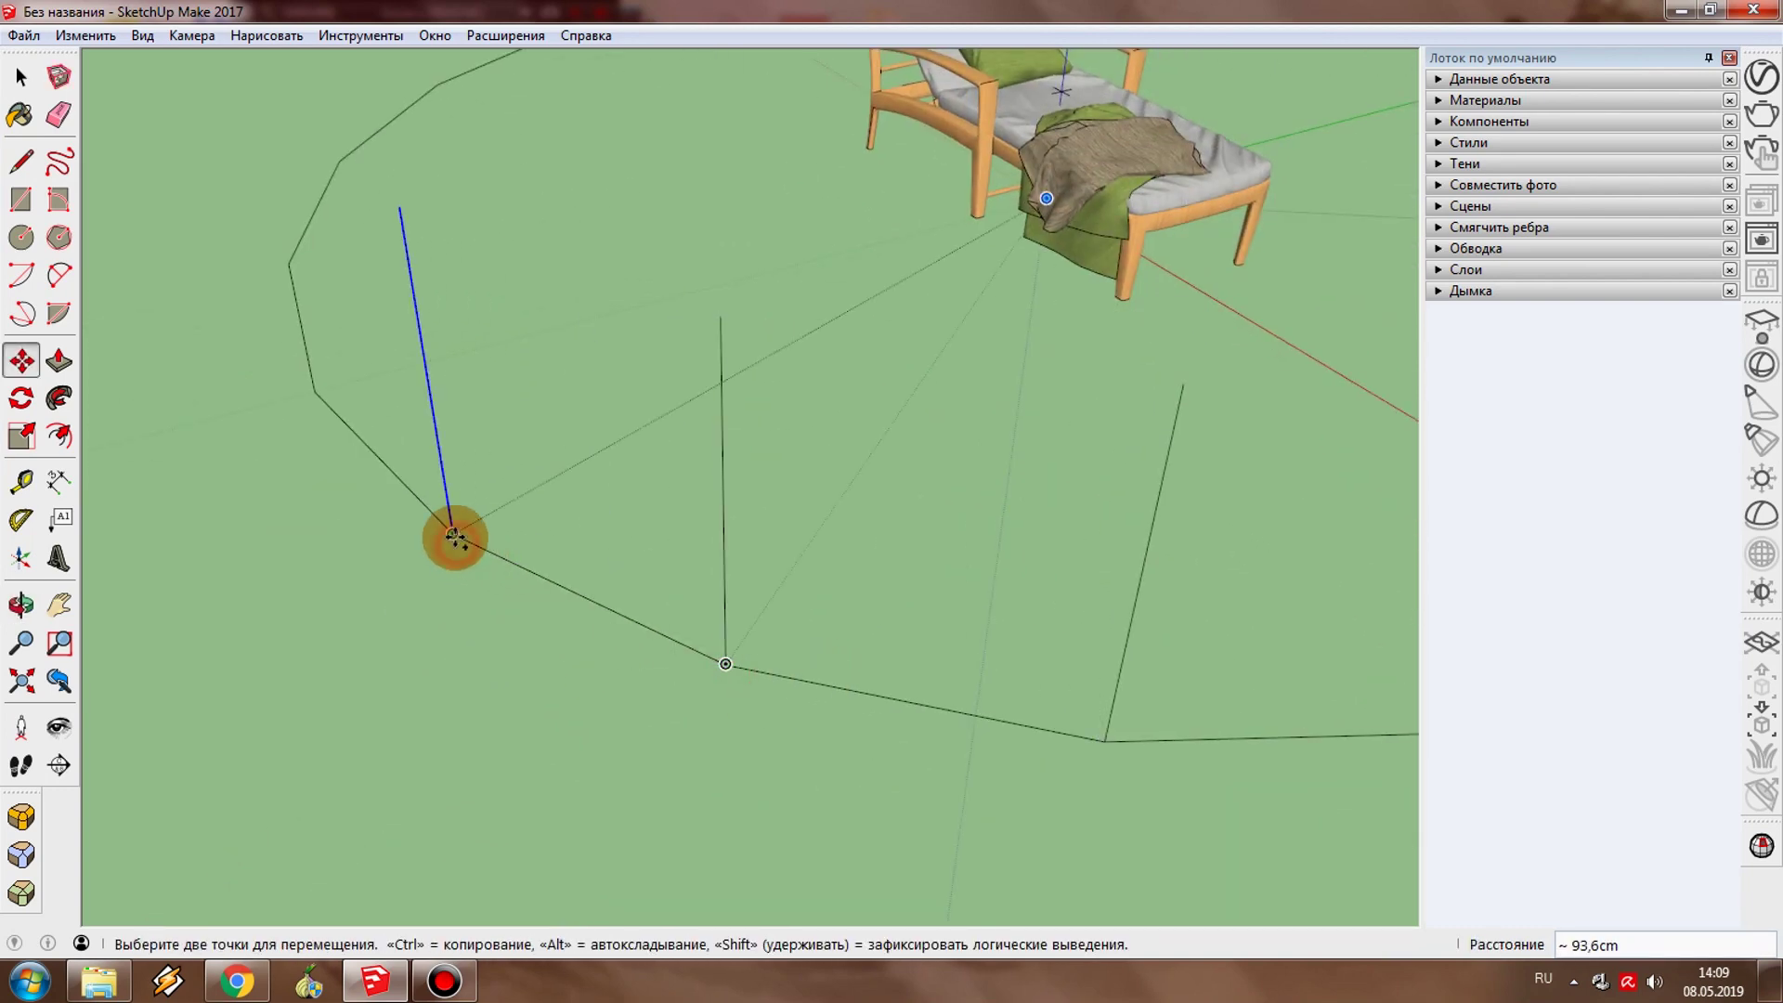
pyautogui.moveTo(454, 529)
pyautogui.mouseDown(button='middle')
pyautogui.moveTo(743, 788)
pyautogui.moveTo(736, 677)
pyautogui.mouseUp(button='middle')
pyautogui.click(725, 660)
pyautogui.press('ctrl')
pyautogui.moveTo(550, 493); pyautogui.dragTo(995, 517, button='middle')
pyautogui.click(859, 520)
pyautogui.press('ctrl')
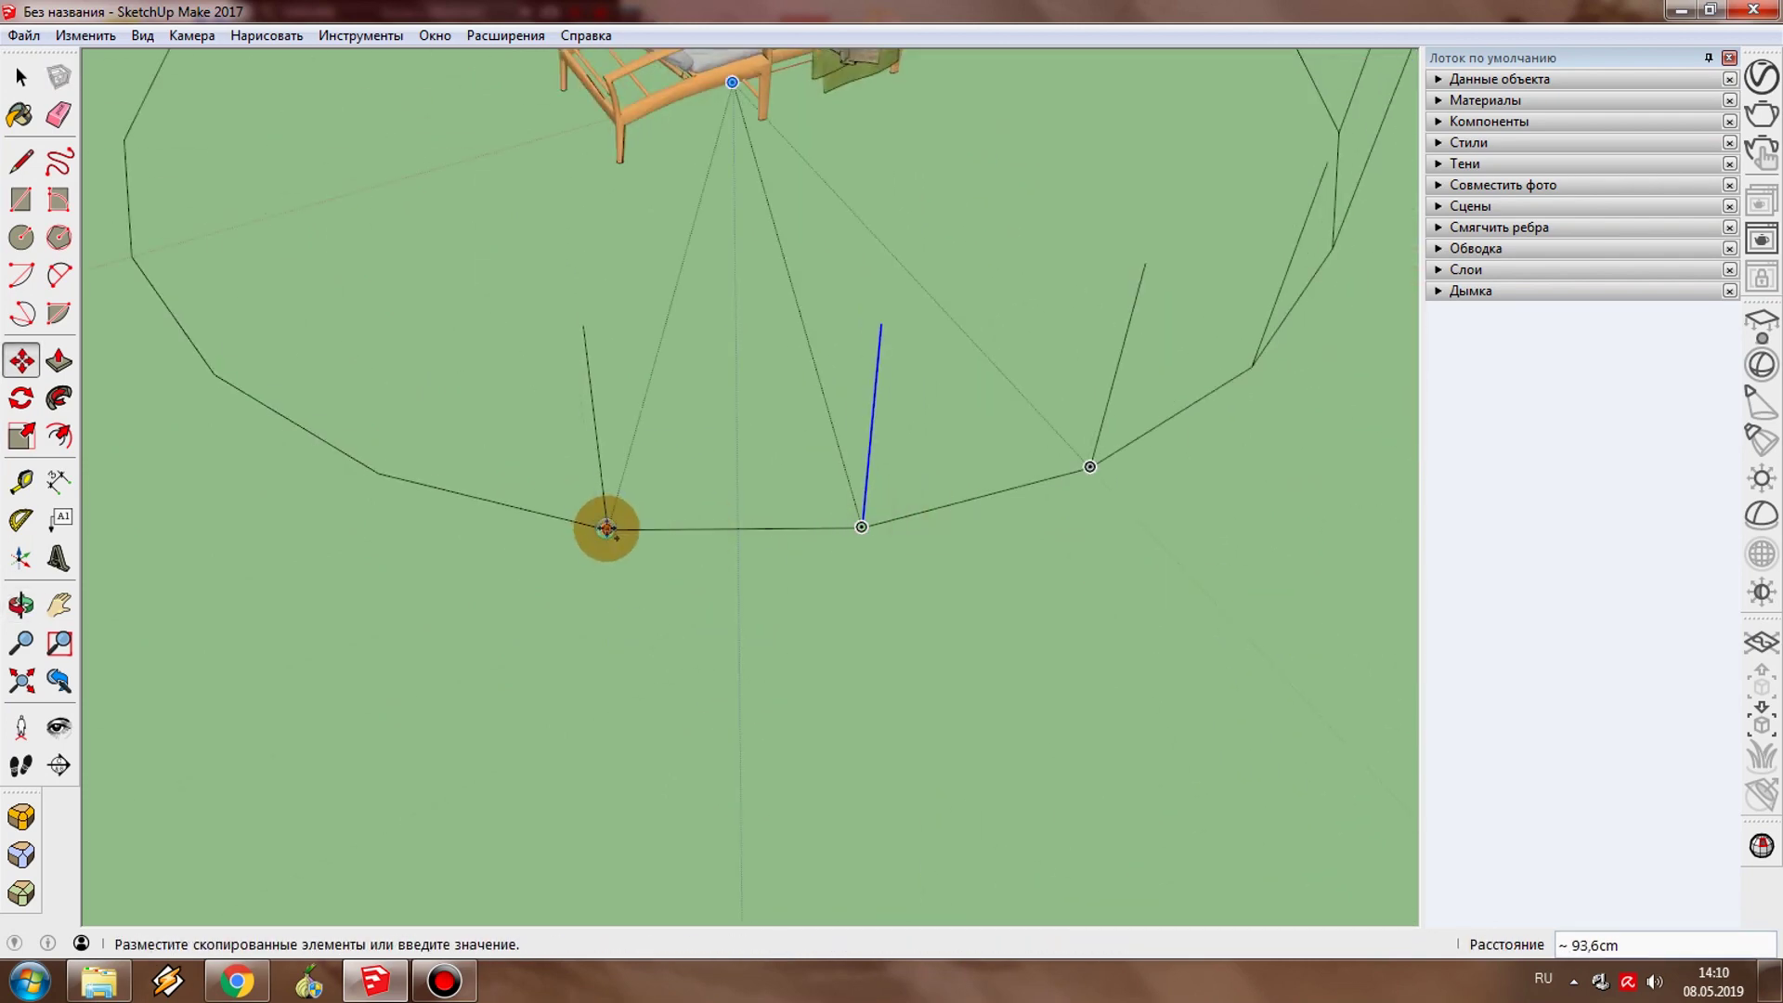
pyautogui.moveTo(378, 477); pyautogui.dragTo(967, 669, button='middle')
pyautogui.click(970, 679)
pyautogui.press('ctrl')
pyautogui.click(738, 661)
pyautogui.click(530, 587)
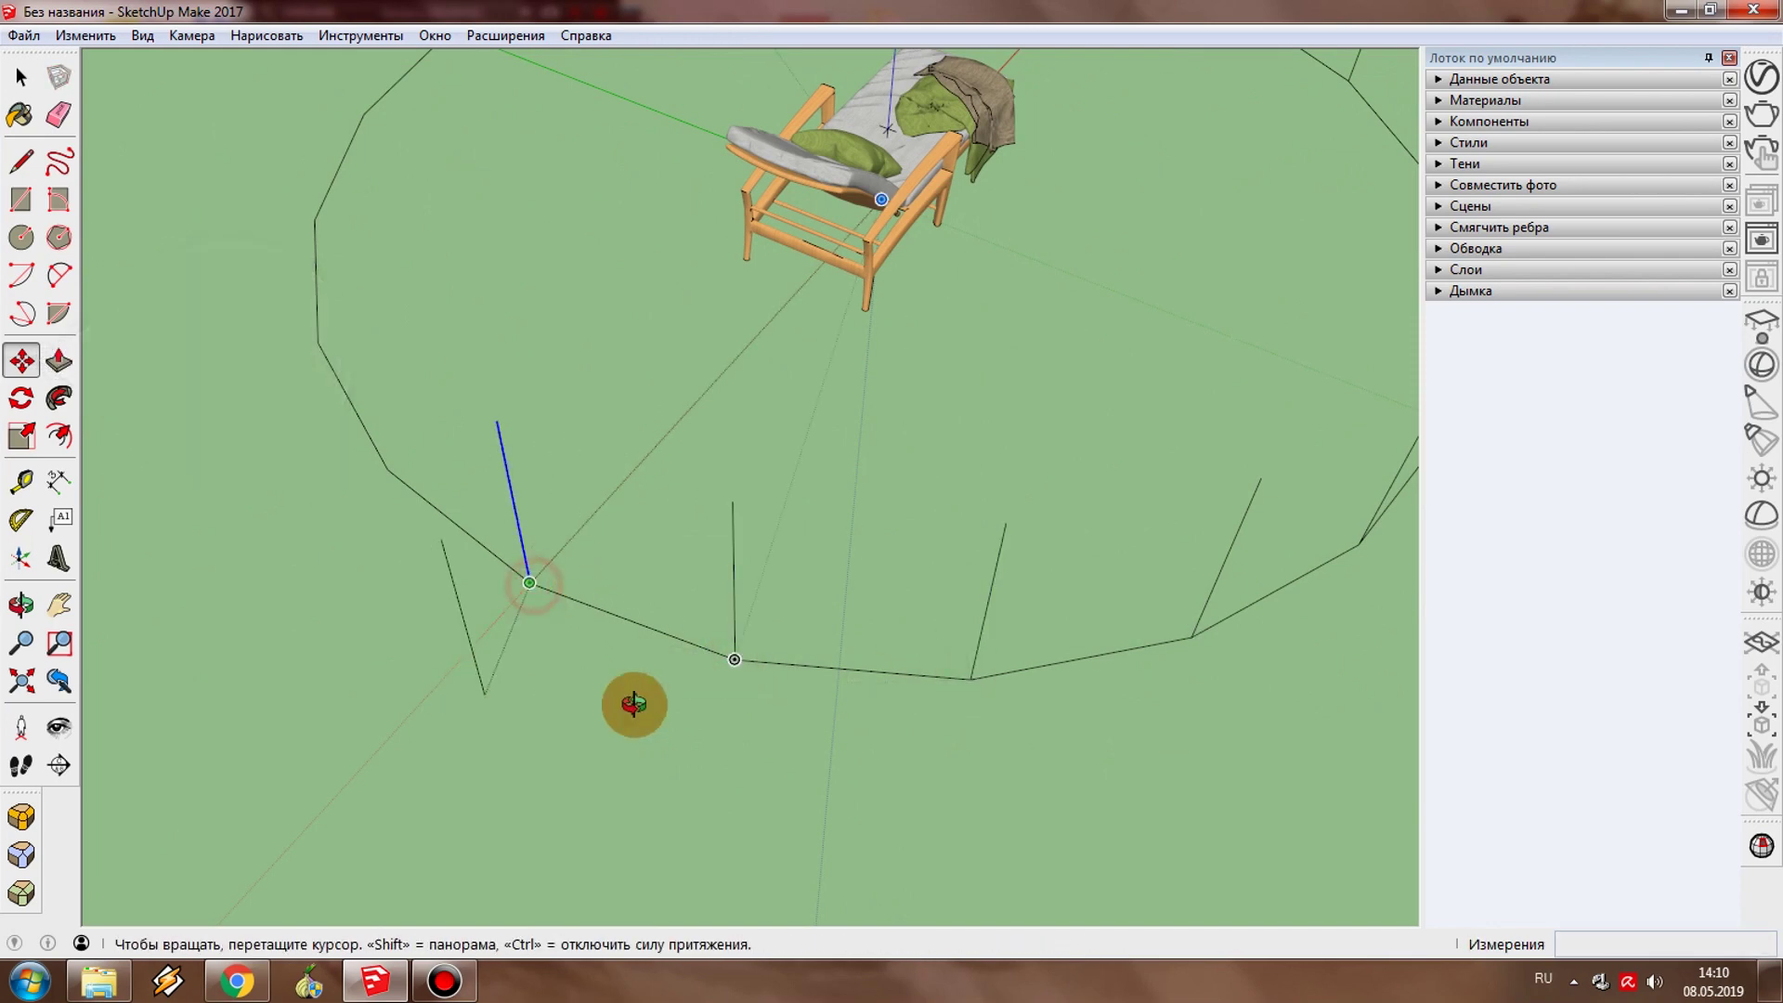
pyautogui.moveTo(569, 704); pyautogui.dragTo(1226, 759, button='middle')
pyautogui.click(876, 645)
pyautogui.press('ctrl')
pyautogui.moveTo(688, 581)
pyautogui.mouseDown(button='middle')
pyautogui.moveTo(928, 738)
pyautogui.moveTo(848, 704)
pyautogui.mouseUp(button='middle')
# Step: Copy the post onto the remaining vertices, completing the ring around the lounge
pyautogui.press('ctrl')
pyautogui.click(844, 707)
pyautogui.click(632, 693)
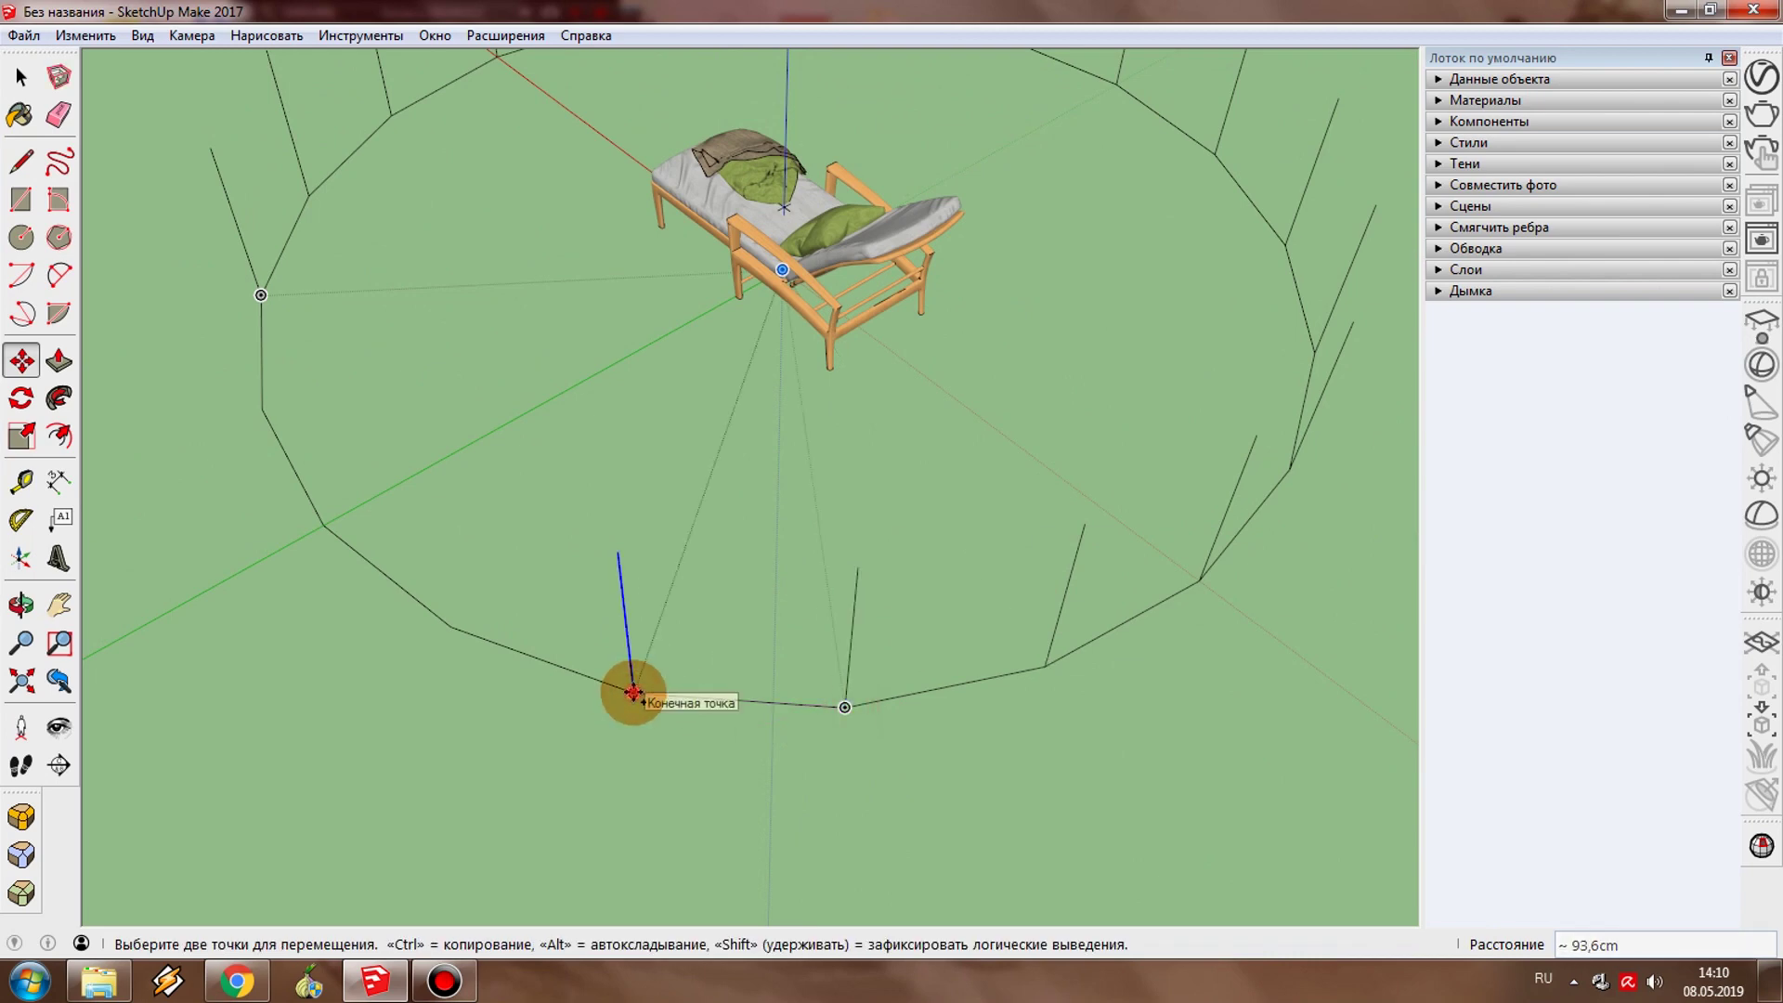
pyautogui.press('ctrl')
pyautogui.click(450, 627)
pyautogui.press('ctrl')
pyautogui.click(324, 527)
pyautogui.moveTo(323, 526)
pyautogui.mouseDown(button='middle')
pyautogui.moveTo(942, 580)
pyautogui.moveTo(1103, 703)
pyautogui.moveTo(1077, 680)
pyautogui.mouseUp(button='middle')
pyautogui.press('ctrl')
pyautogui.click(1078, 680)
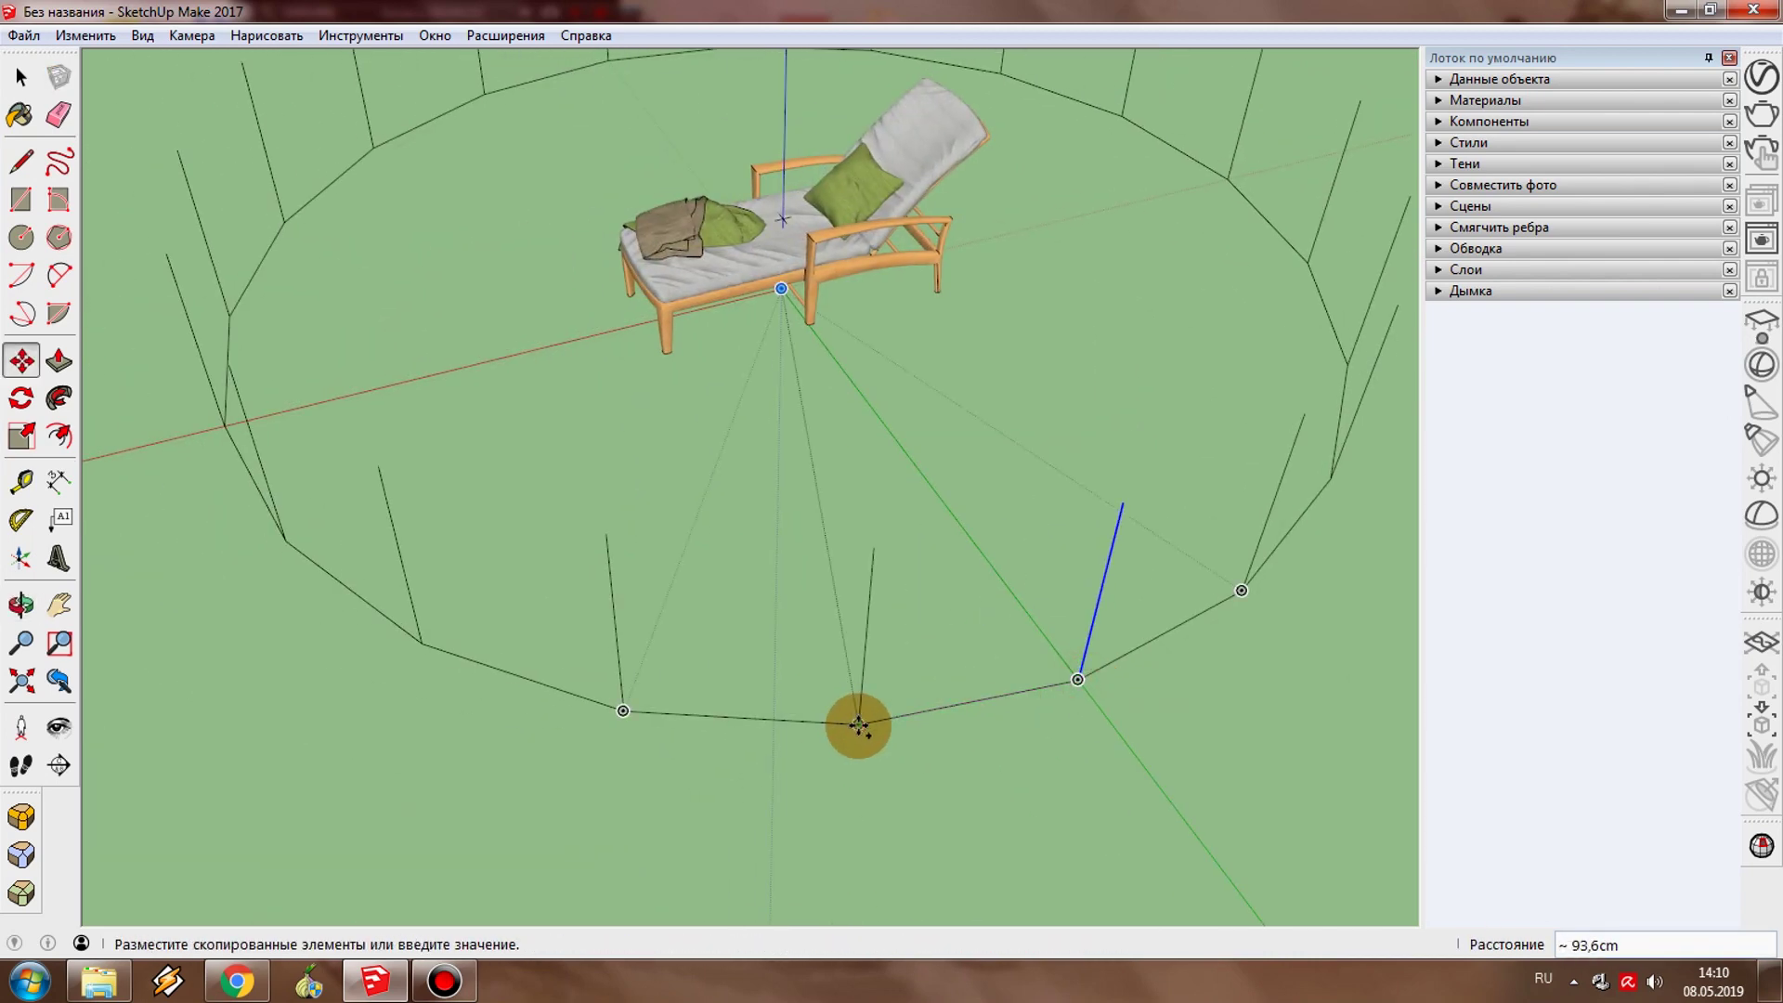
pyautogui.click(858, 725)
pyautogui.scroll(-5, 756, 733)
pyautogui.moveTo(617, 749)
pyautogui.mouseDown(button='middle')
pyautogui.moveTo(956, 502)
pyautogui.moveTo(1222, 441)
pyautogui.moveTo(900, 761)
pyautogui.moveTo(1051, 896)
pyautogui.moveTo(587, 663)
pyautogui.moveTo(720, 582)
pyautogui.moveTo(730, 625)
pyautogui.moveTo(1644, 151)
pyautogui.mouseUp(button='middle')
pyautogui.scroll(3, 586, 663)
pyautogui.press('space')
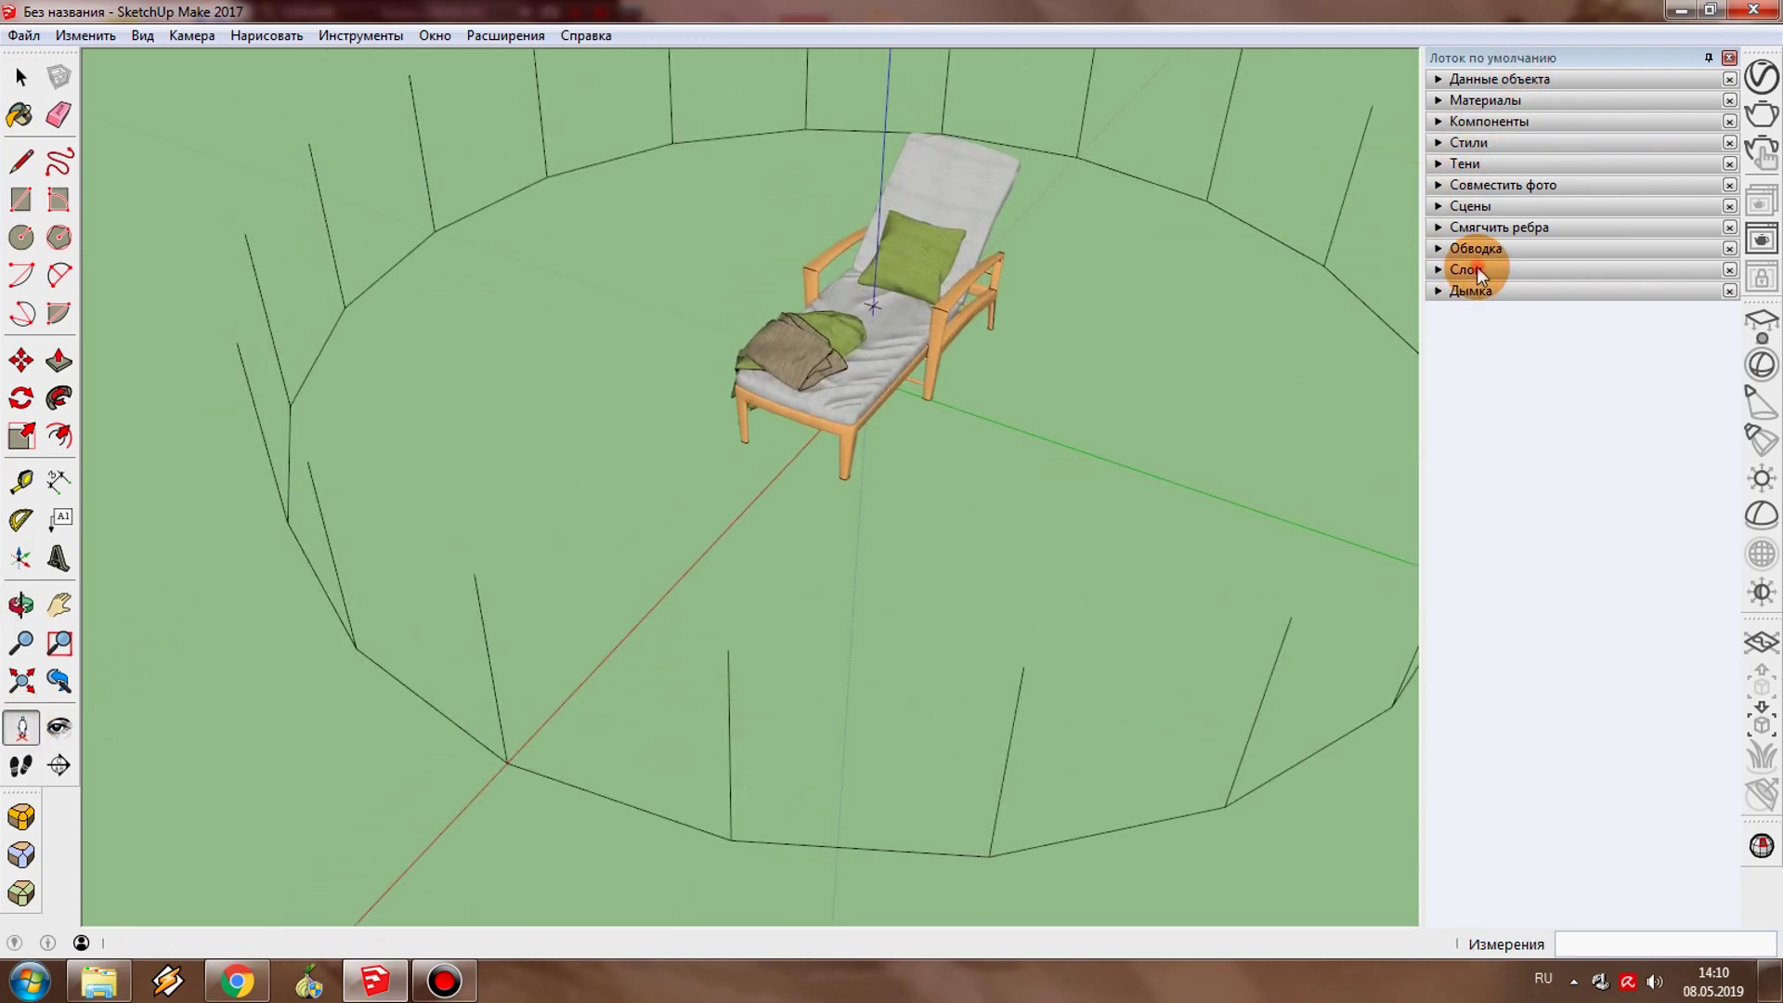
# Step: Delete the Подушка layer, moving its contents to the default layer
pyautogui.click(1468, 269)
pyautogui.click(1486, 359)
pyautogui.click(1467, 294)
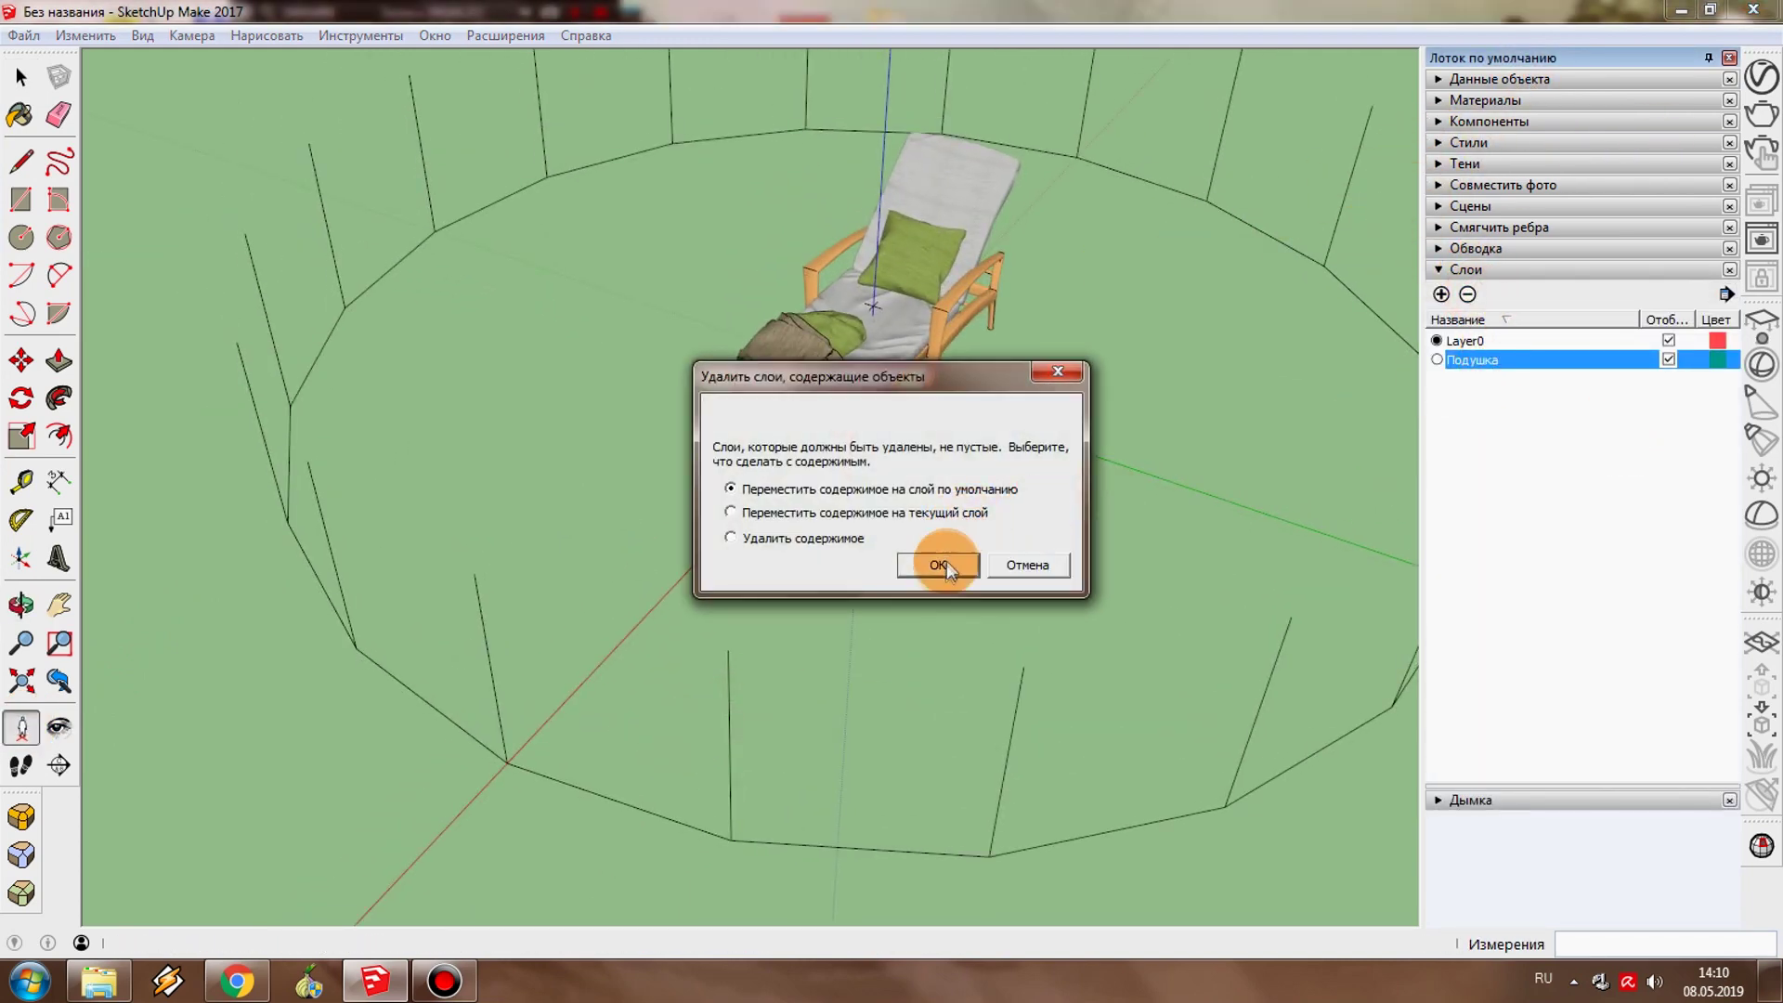
pyautogui.click(944, 560)
# Step: Add a new layer named Лежак
pyautogui.click(1441, 296)
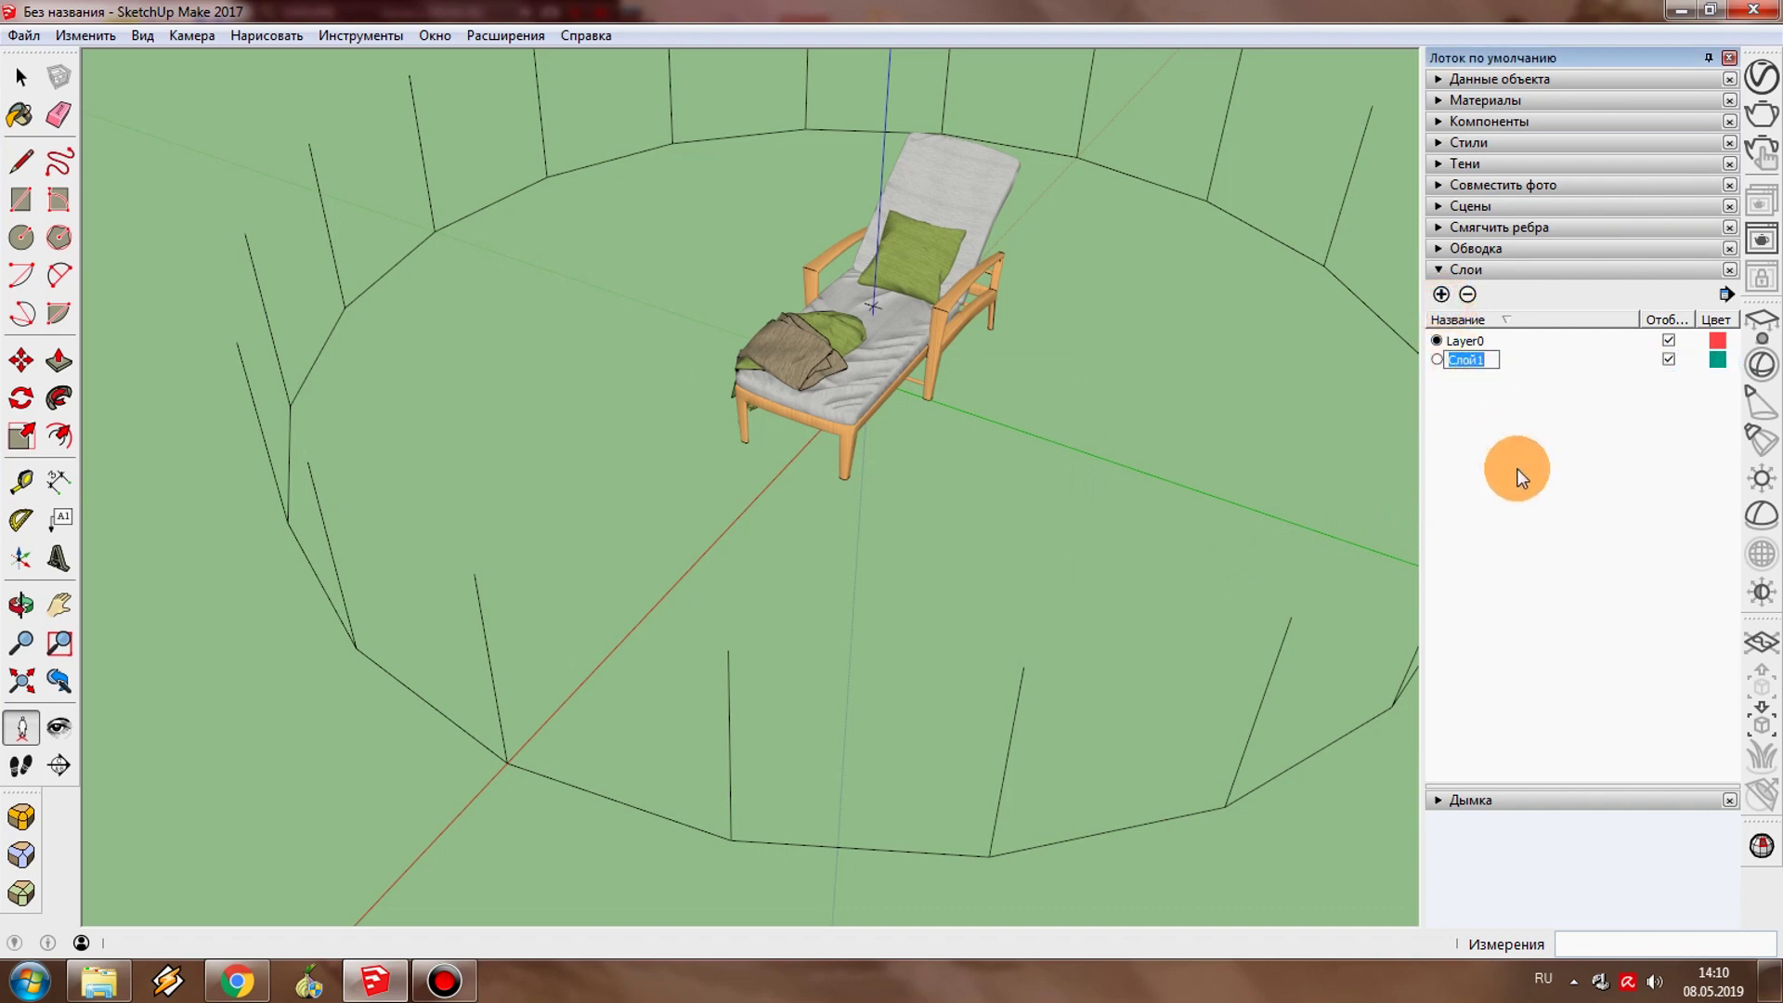
pyautogui.write('Лежак')
pyautogui.press('Return')
pyautogui.press('space')
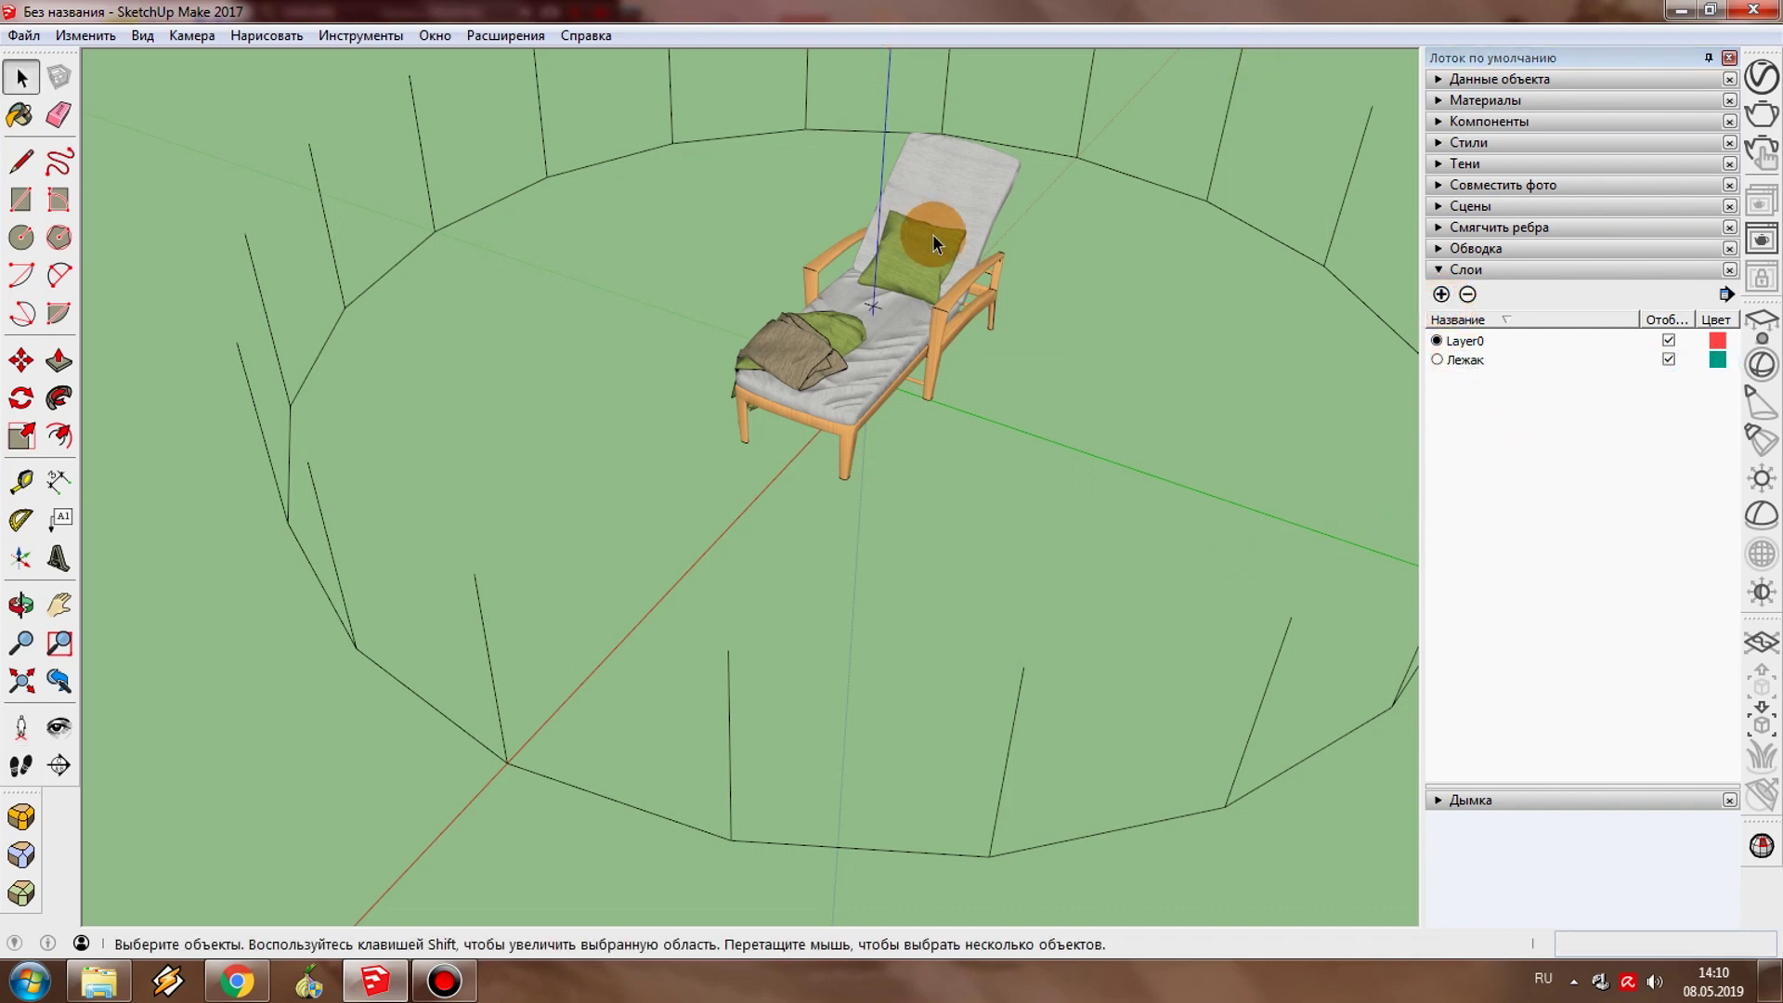
# Step: Select the whole chaise lounge and make it a single group
pyautogui.keyDown('shift'); pyautogui.click(929, 316); pyautogui.keyUp('shift')
pyautogui.keyDown('shift'); pyautogui.click(799, 362); pyautogui.keyUp('shift')
pyautogui.rightClick(844, 444)
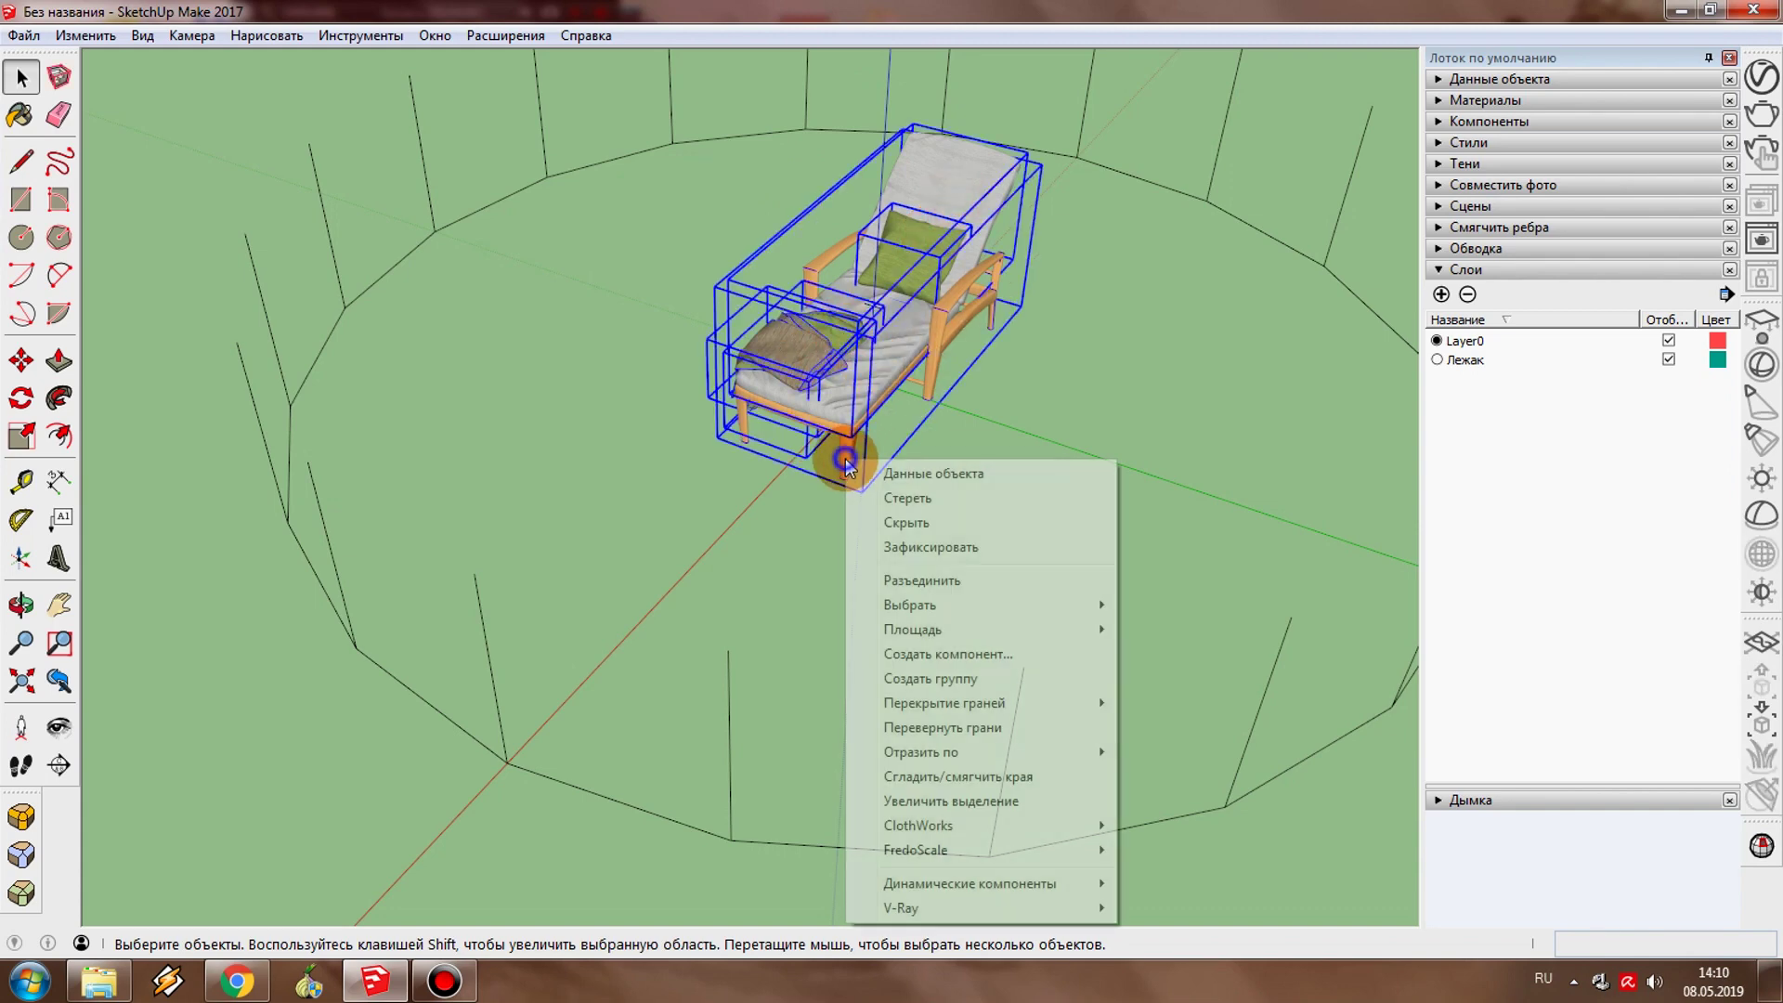
pyautogui.click(966, 679)
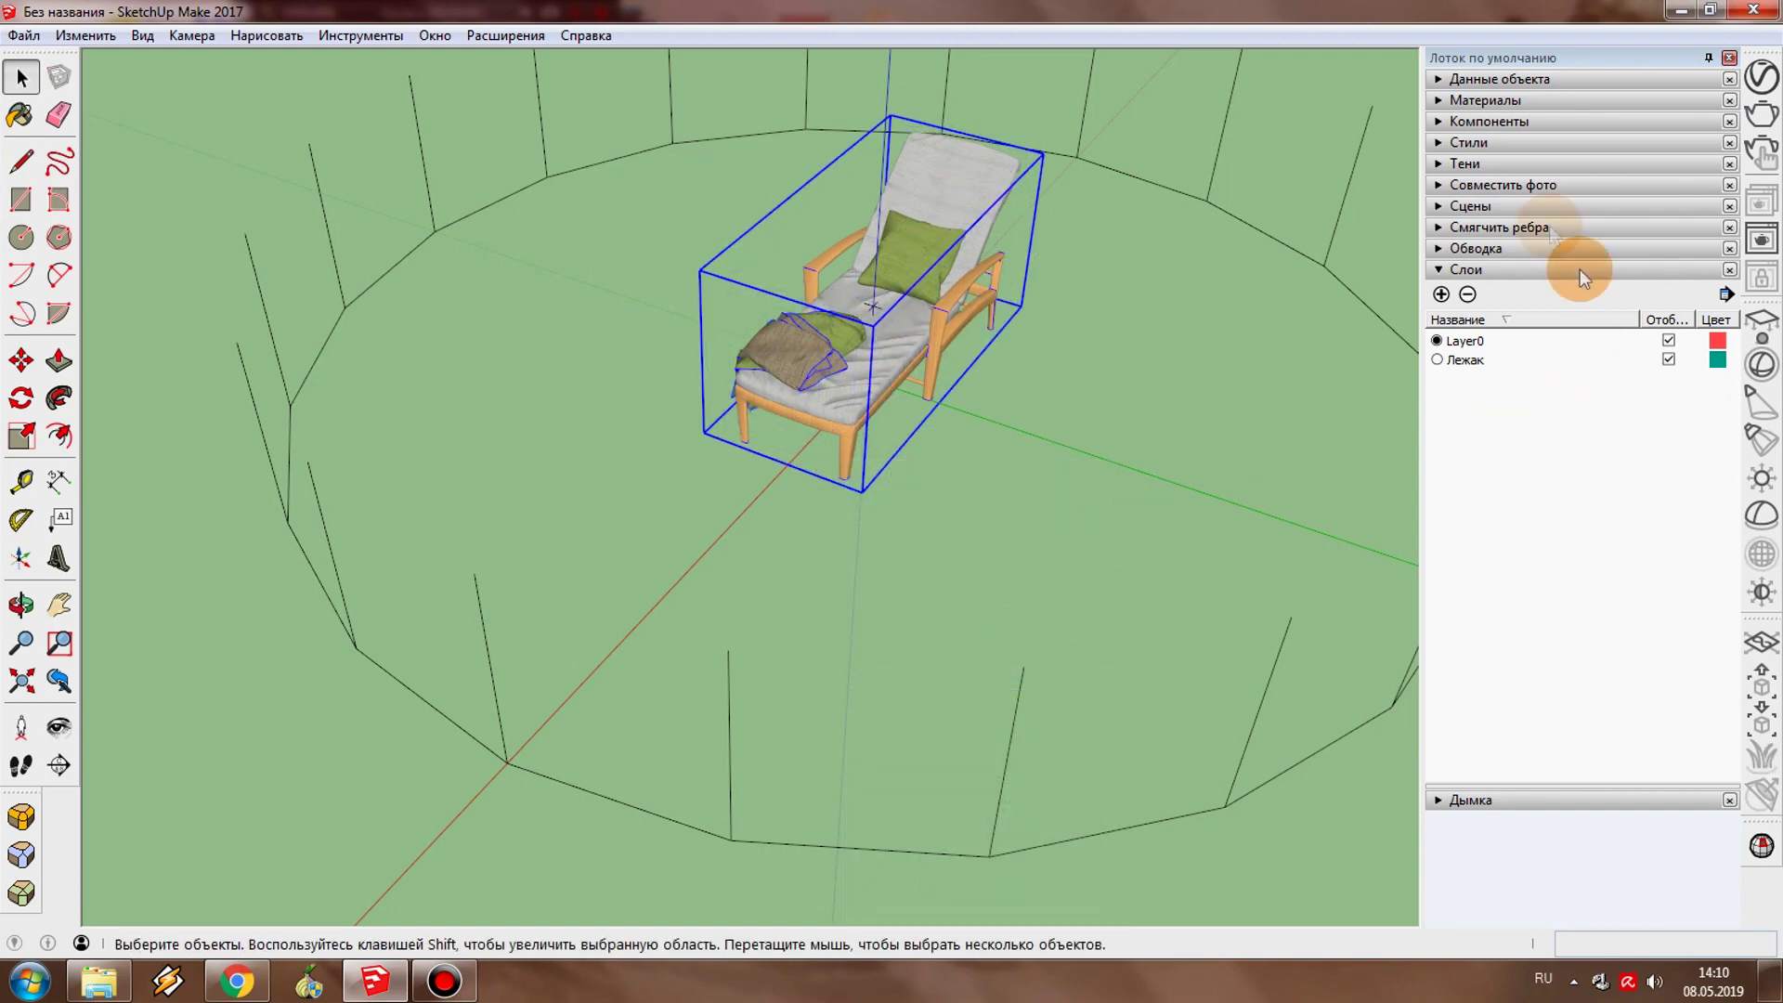
# Step: Put the chair group on the Лежак layer and hide that layer
pyautogui.click(1498, 81)
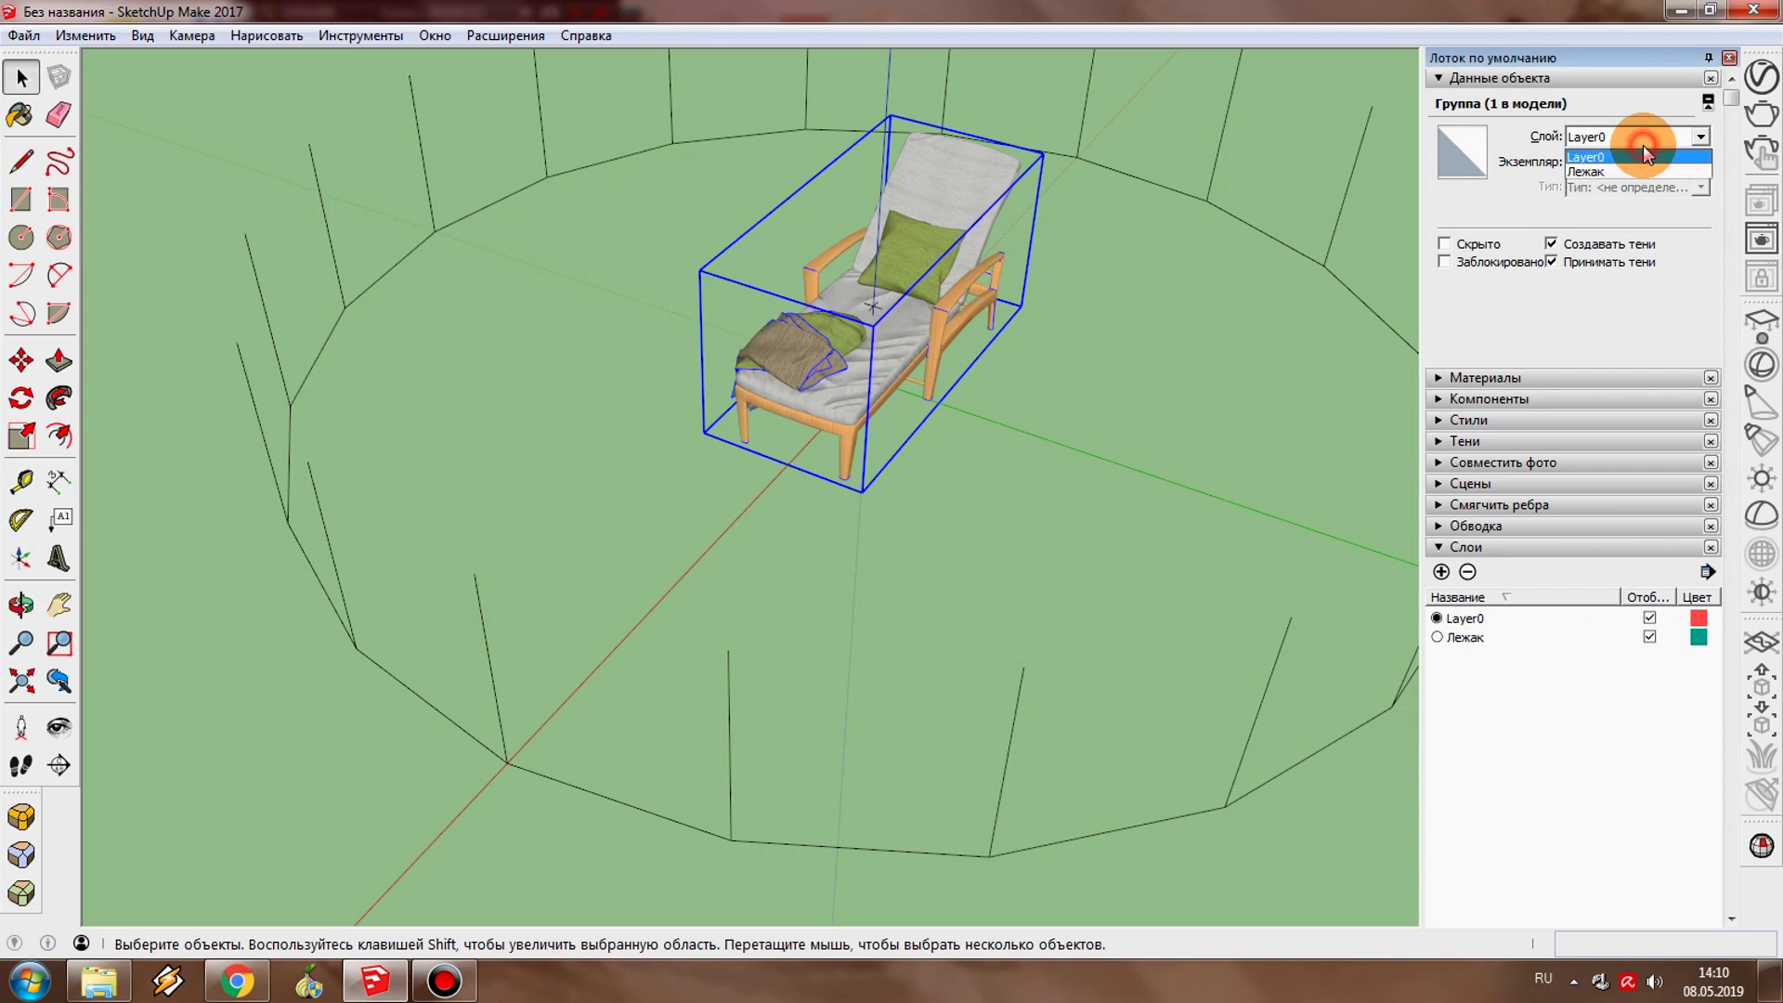
pyautogui.click(1625, 171)
pyautogui.click(1512, 81)
pyautogui.click(1672, 362)
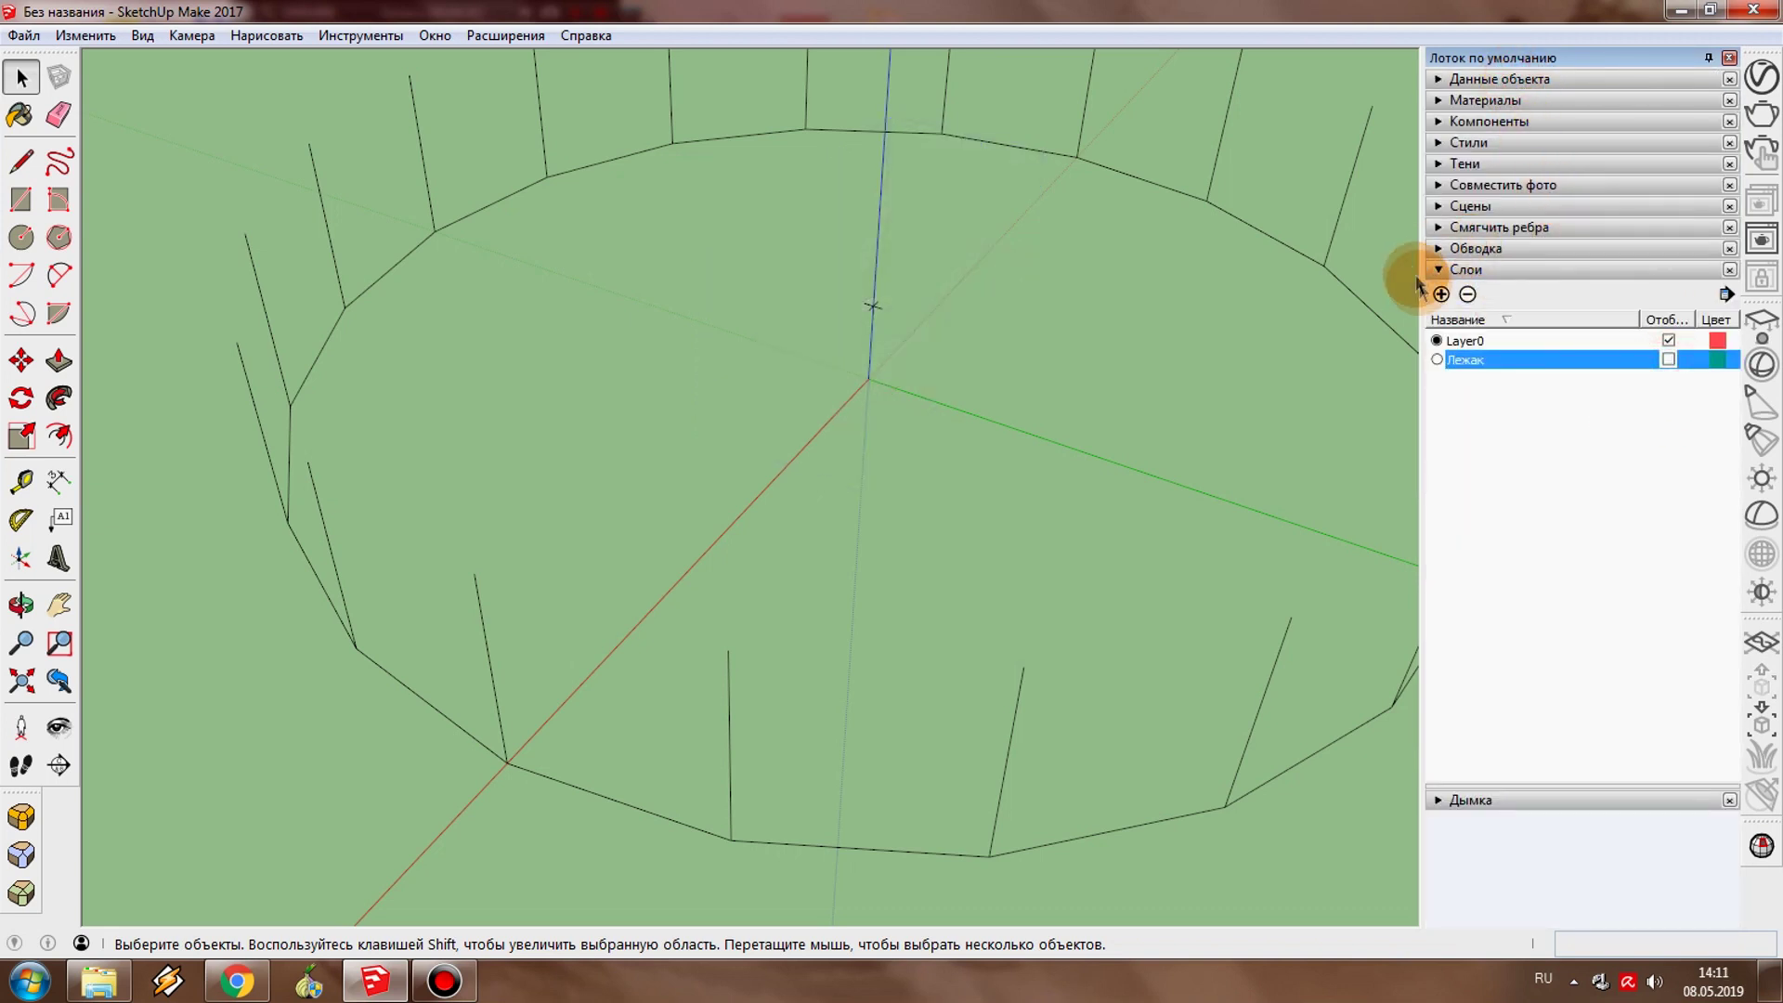
pyautogui.click(1477, 269)
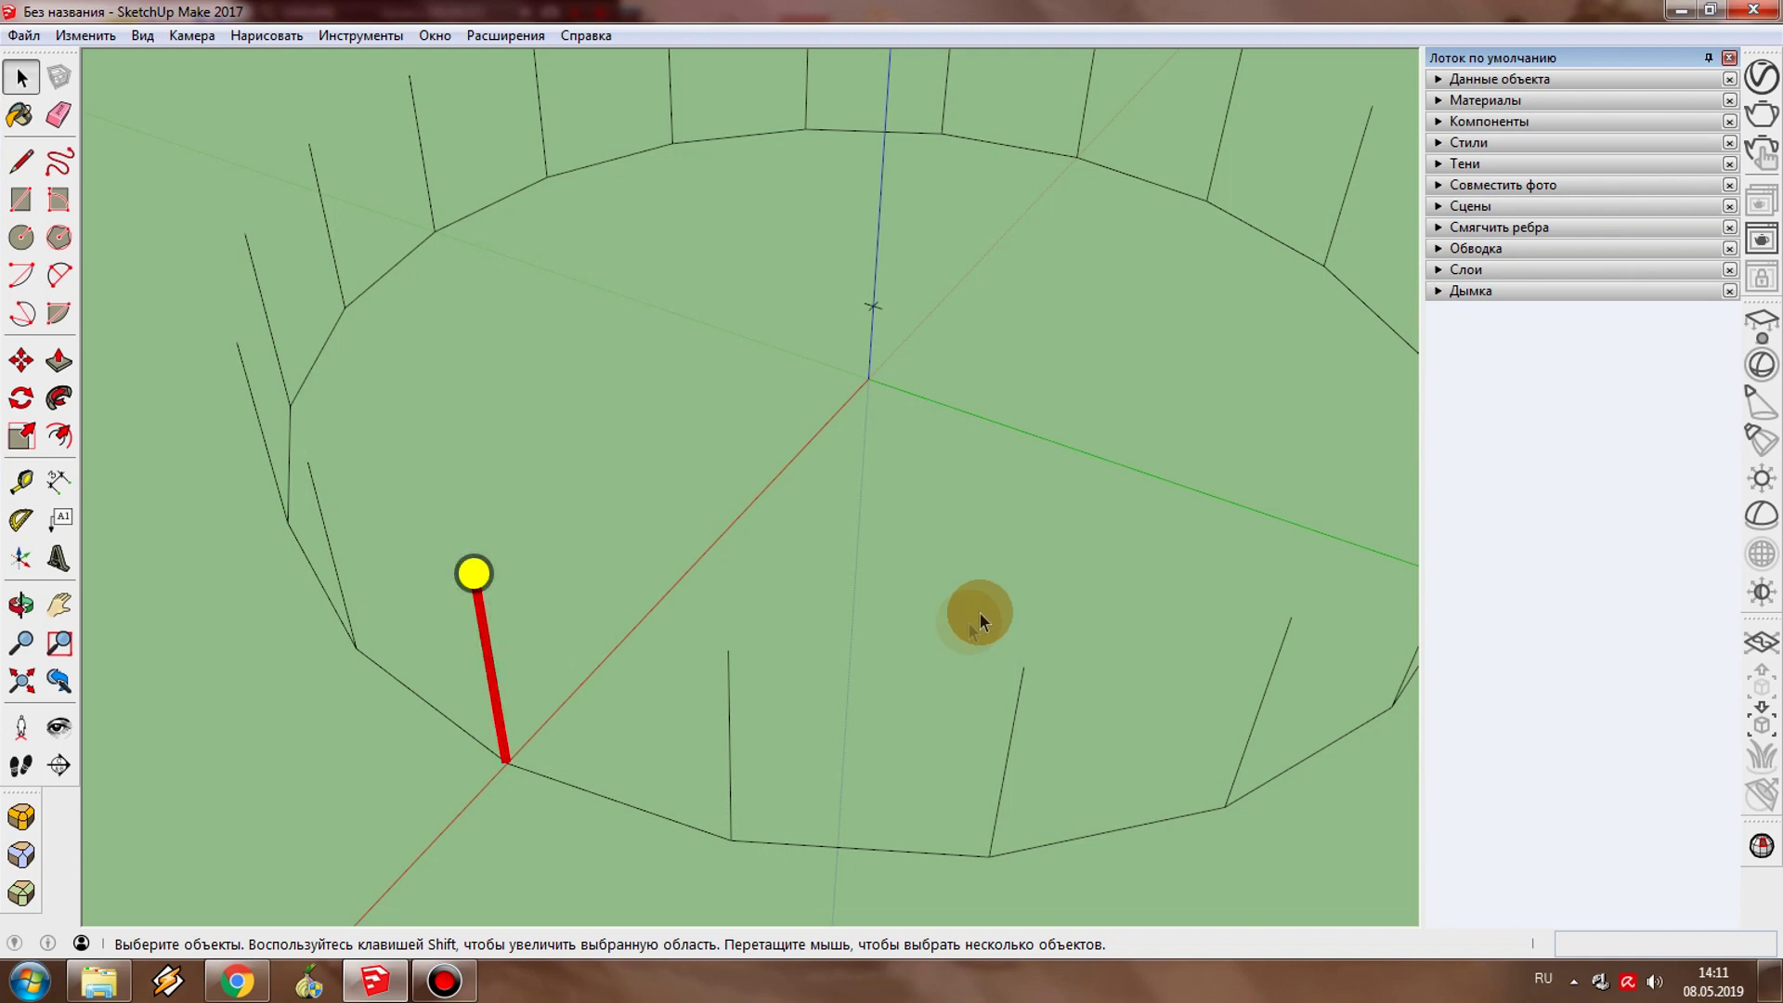
# Step: Place the camera at 100 cm eye height inside the post ring, looking outward
pyautogui.moveTo(967, 617); pyautogui.dragTo(919, 610, button='middle')
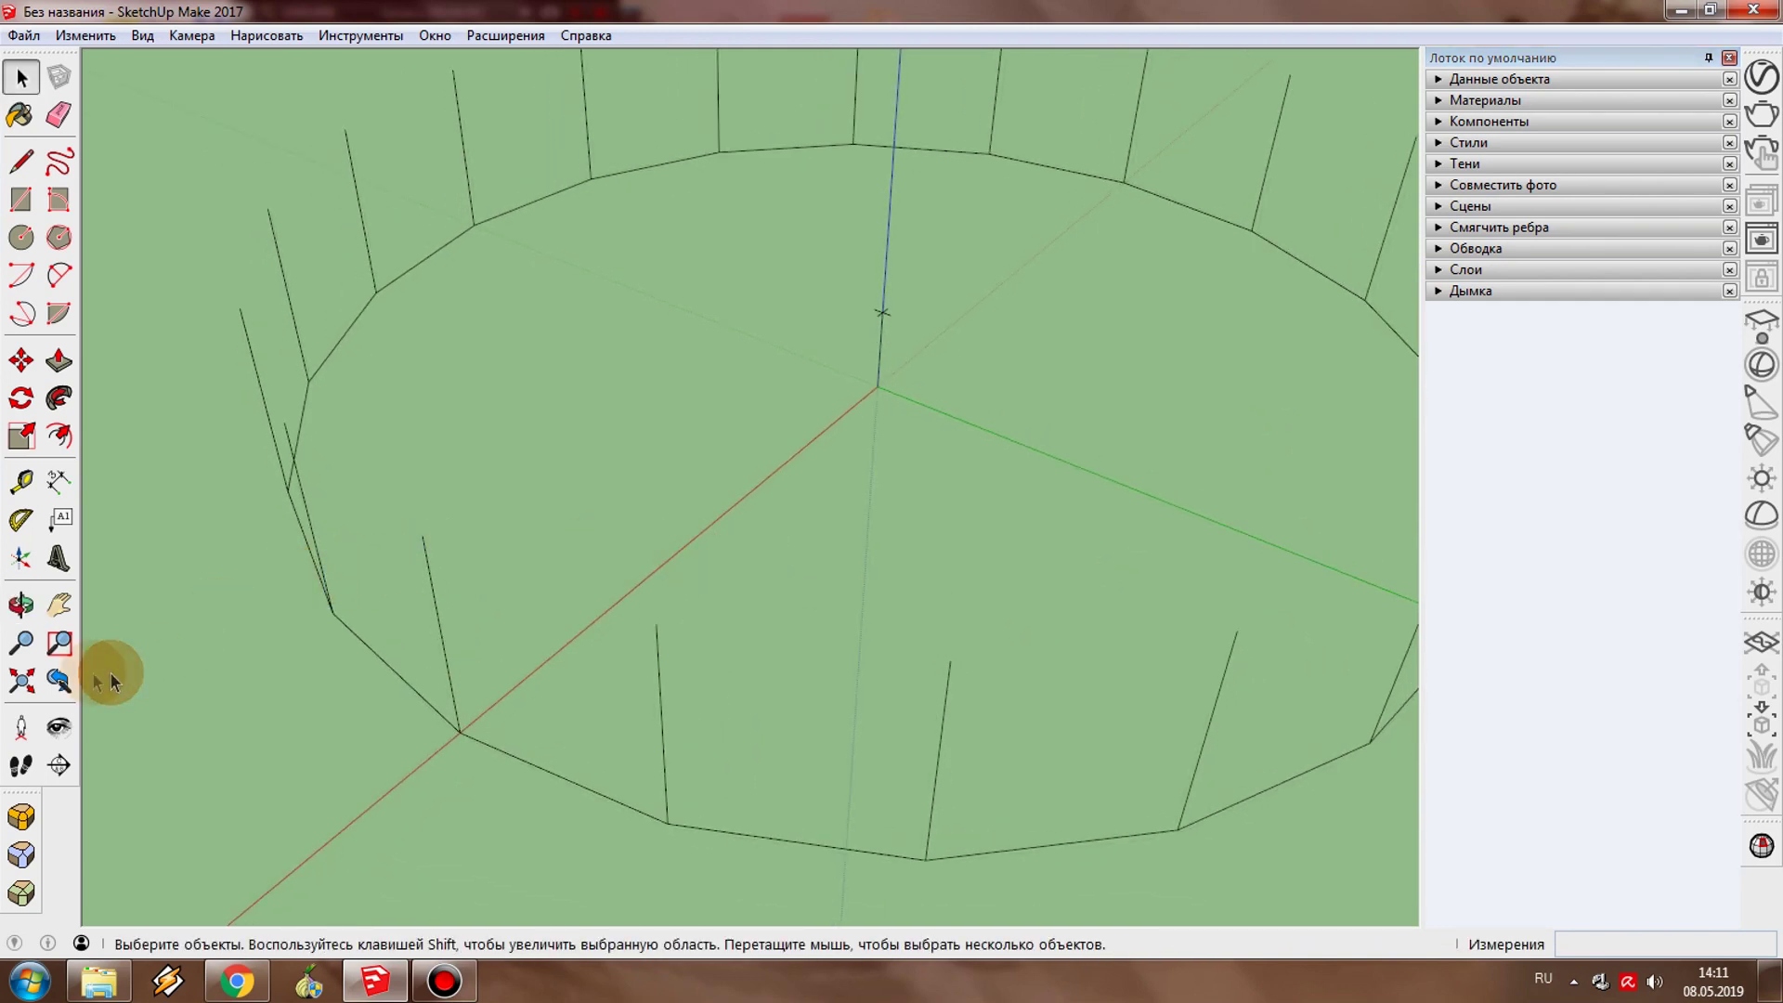
pyautogui.click(22, 724)
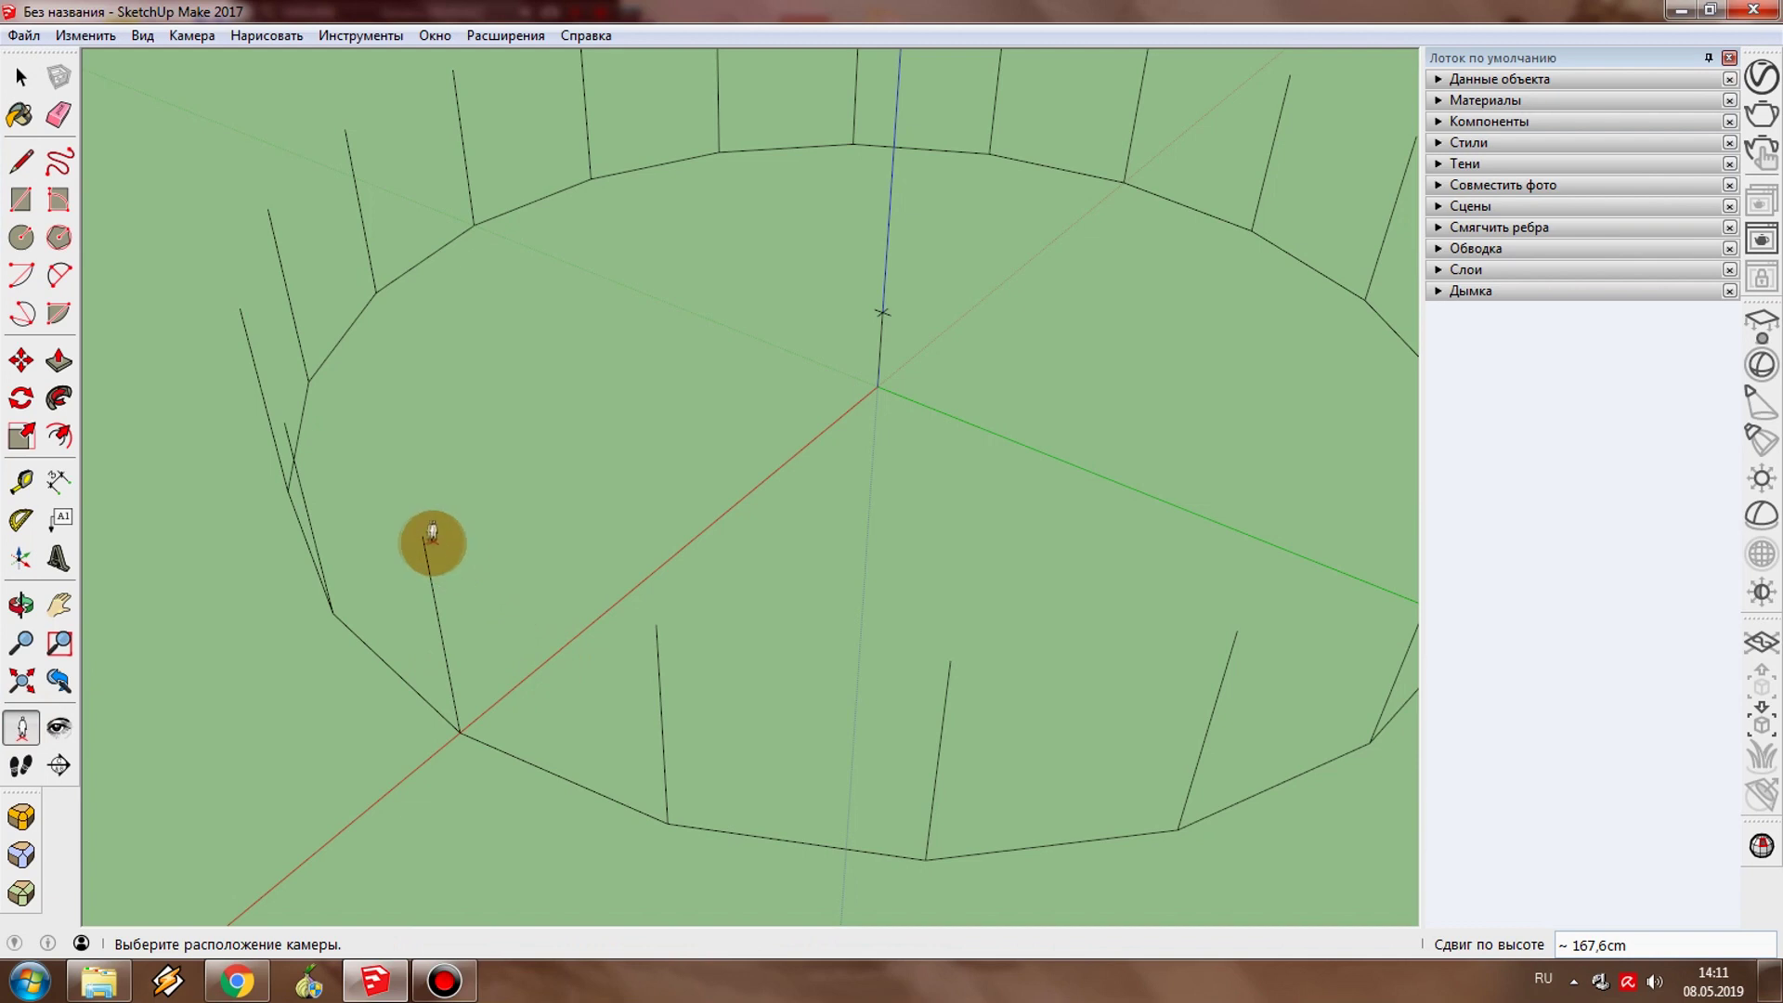
pyautogui.moveTo(427, 534); pyautogui.dragTo(808, 348)
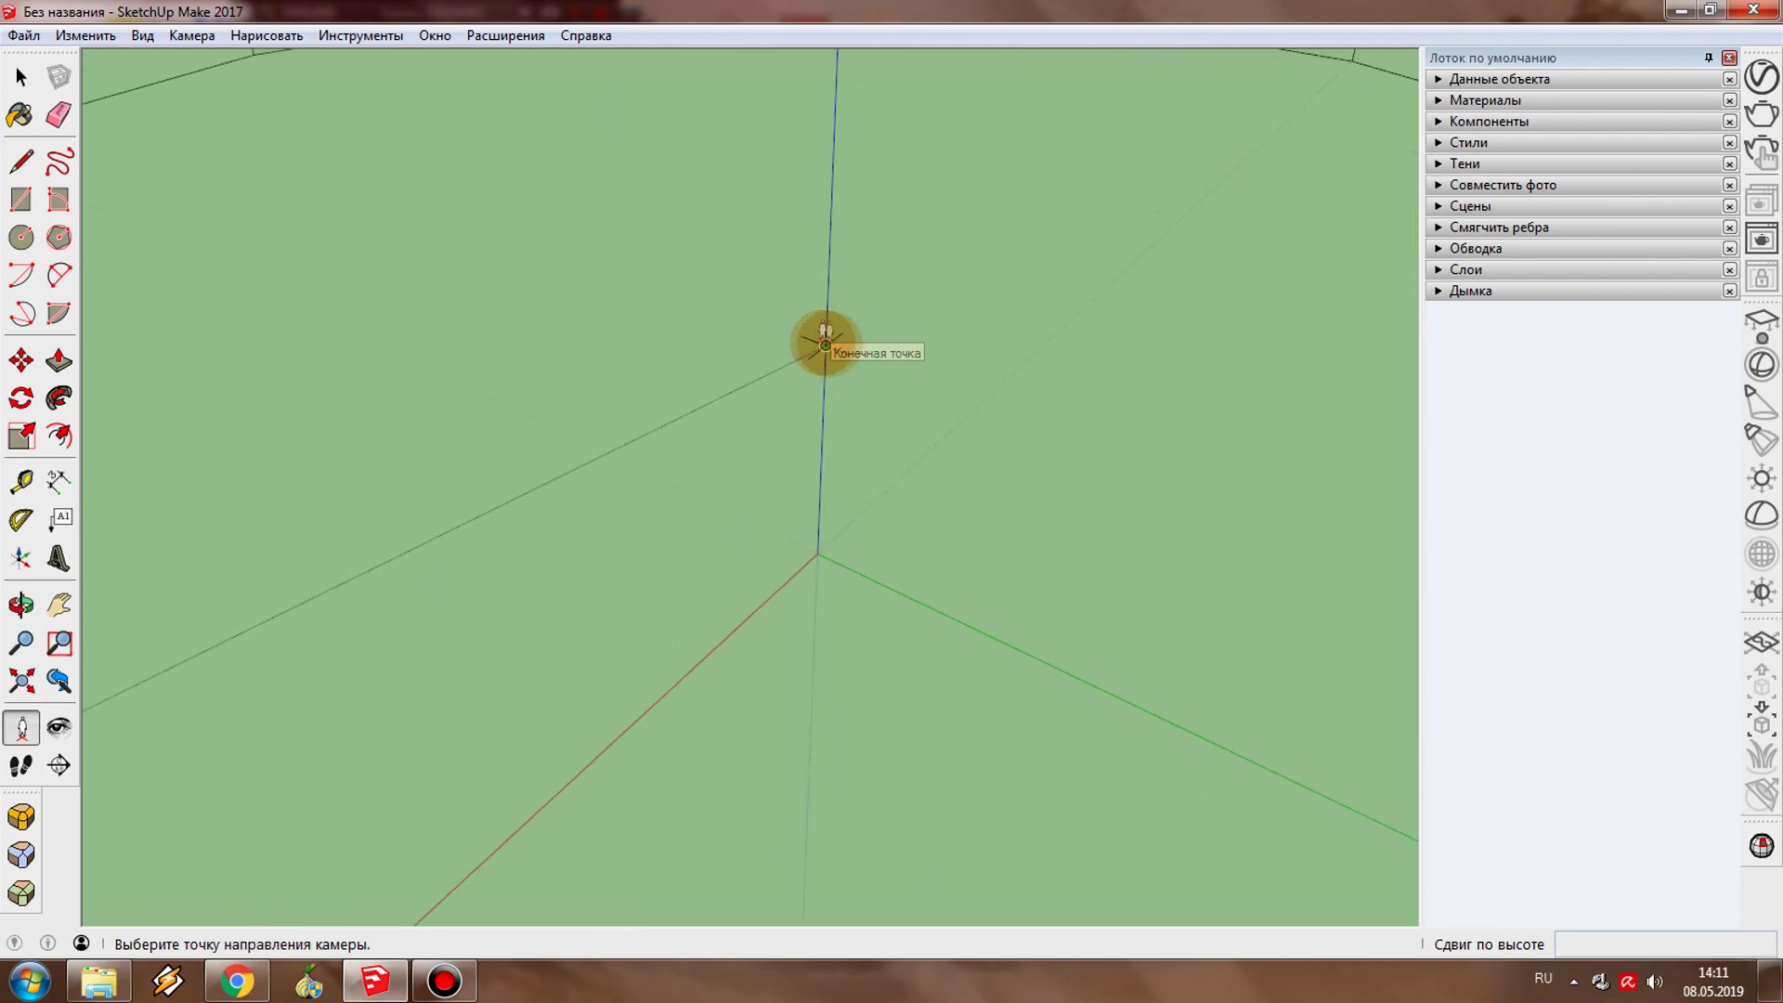
pyautogui.moveTo(819, 342); pyautogui.dragTo(829, 345)
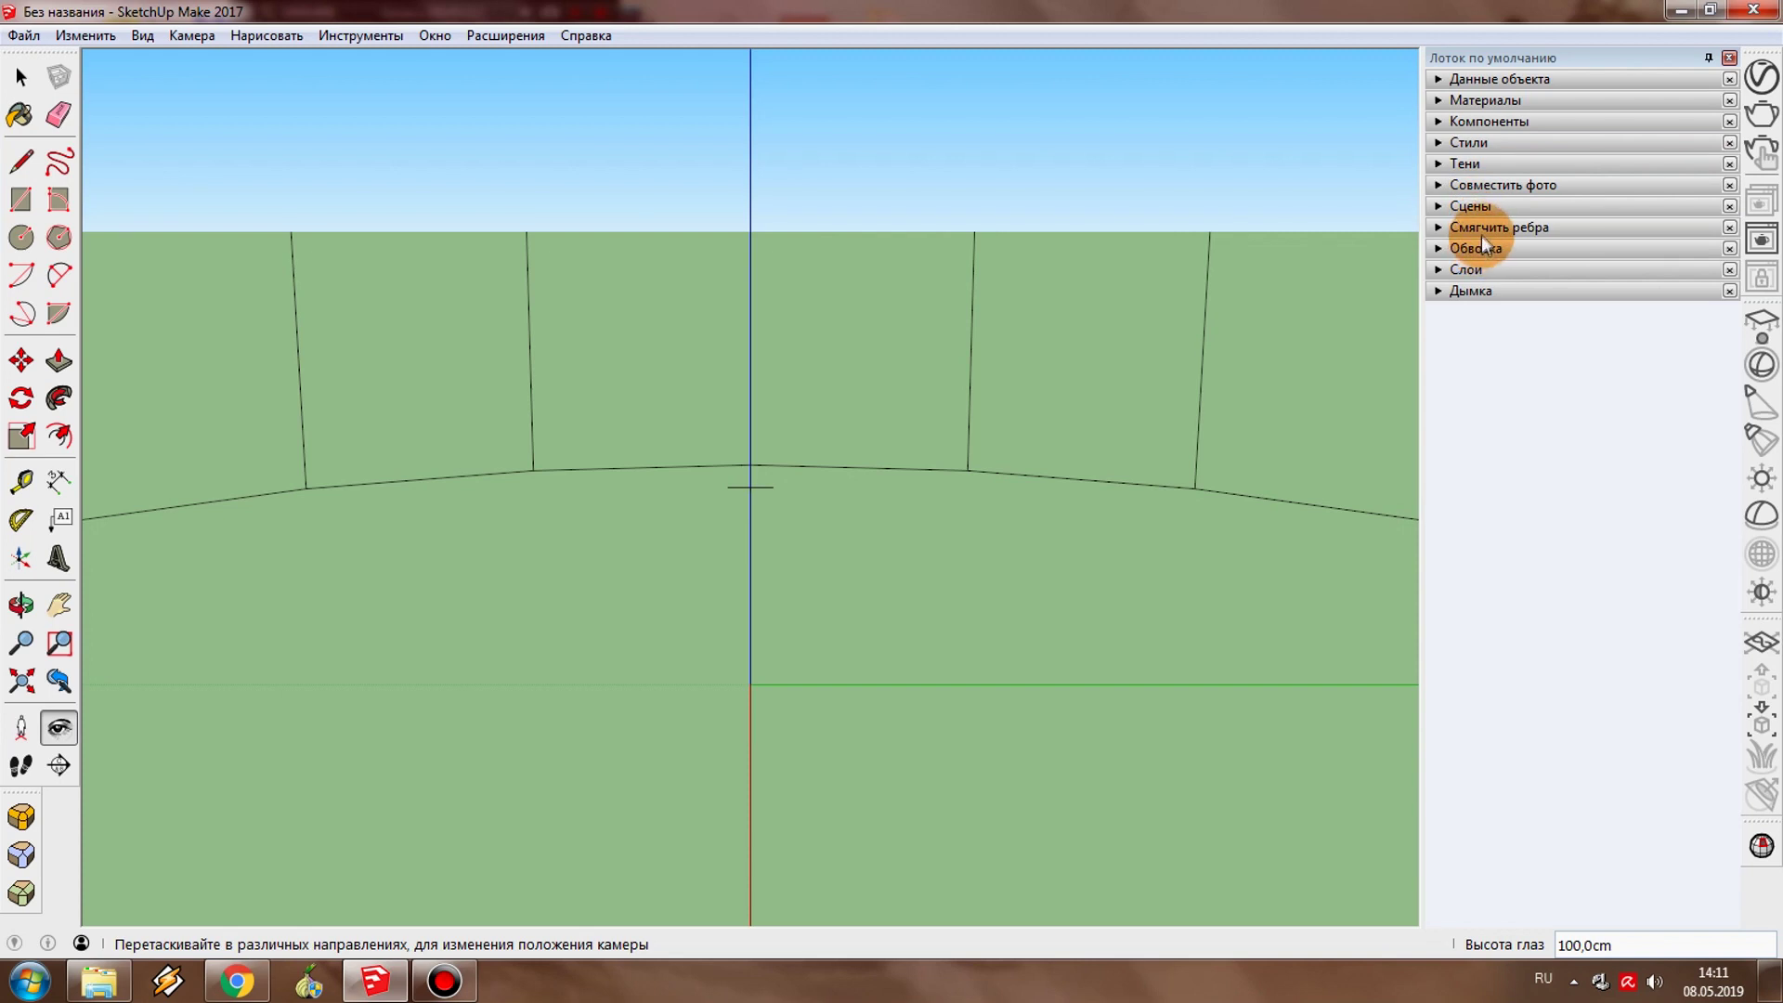
pyautogui.click(1471, 207)
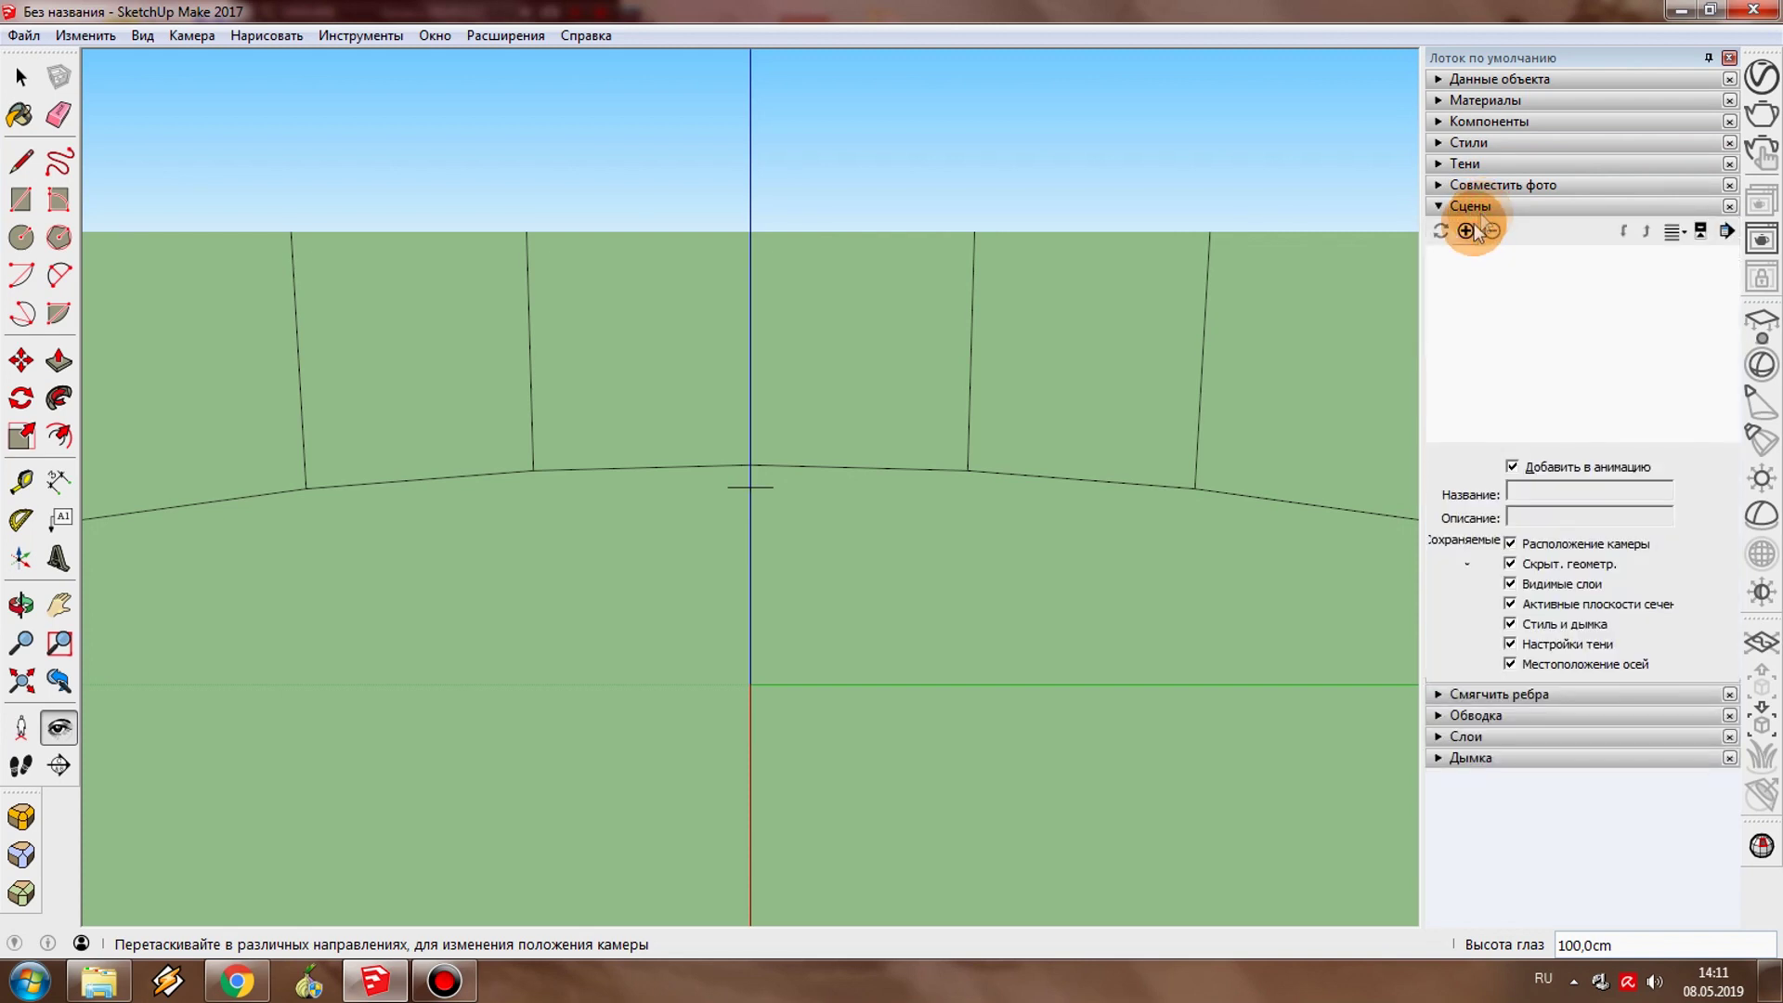
# Step: Save the eye-level view as scene Сцена №1, then re-place the camera inside the ring
pyautogui.click(1467, 232)
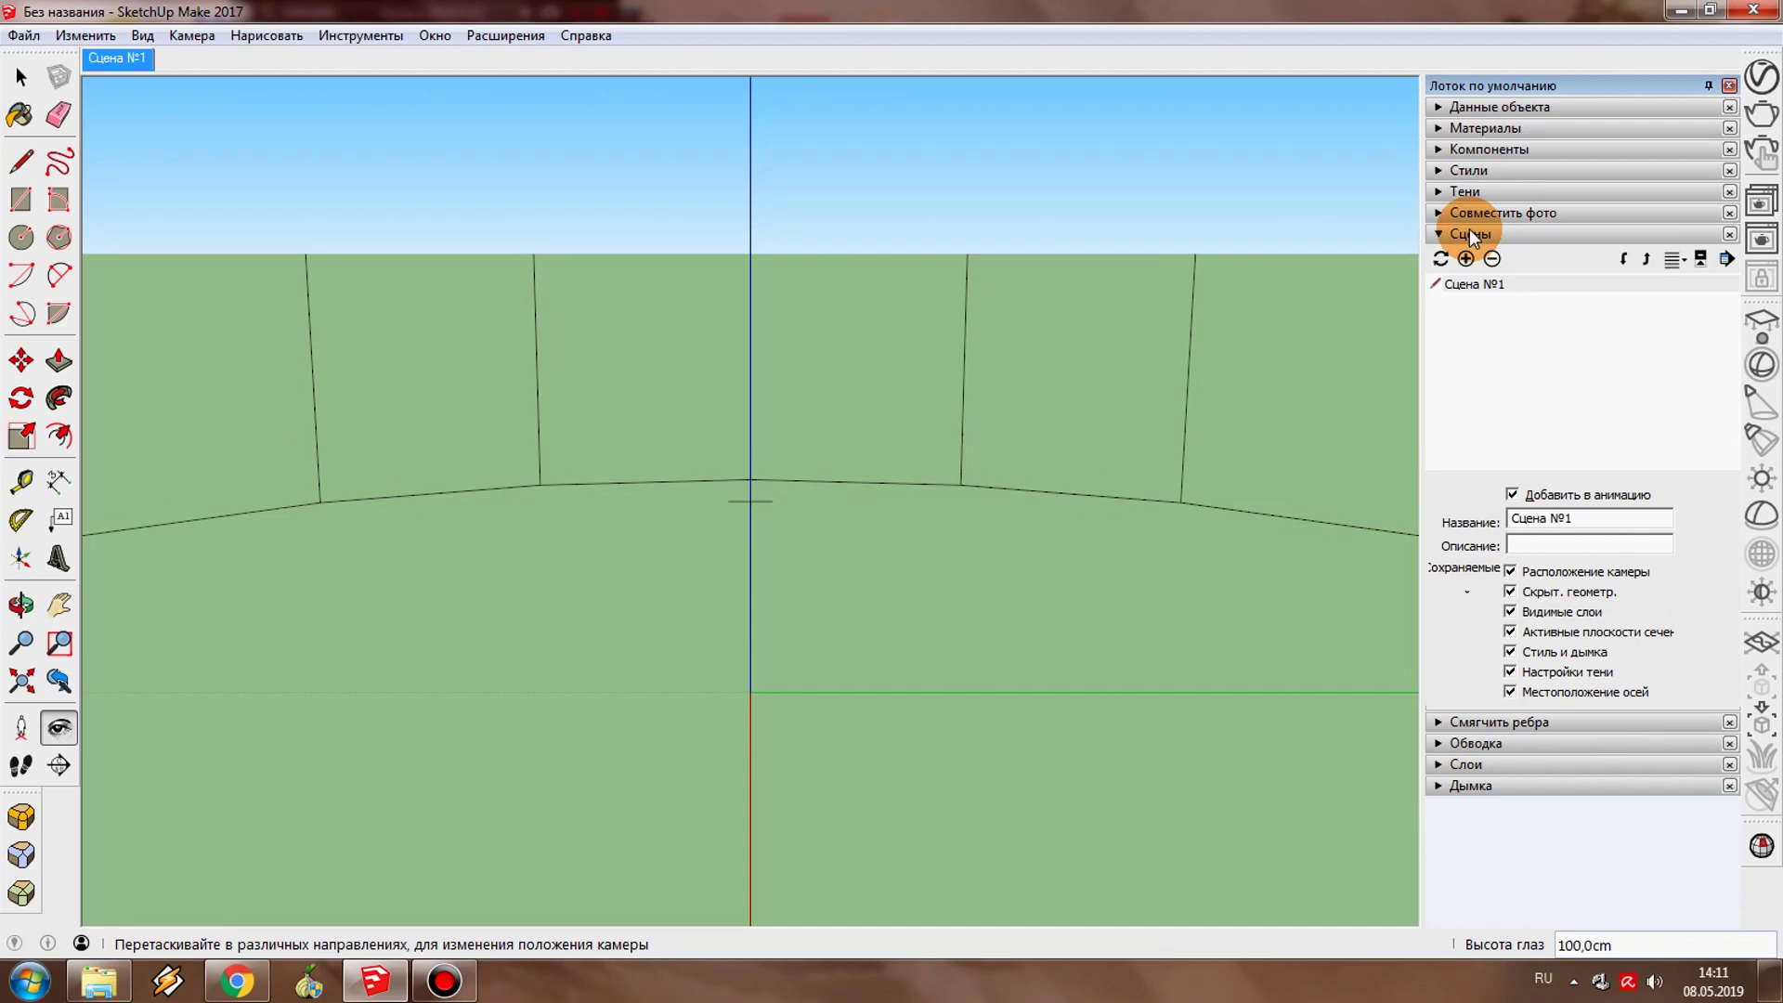
pyautogui.moveTo(1106, 526)
pyautogui.mouseDown()
pyautogui.moveTo(818, 636)
pyautogui.moveTo(637, 756)
pyautogui.mouseUp()
pyautogui.moveTo(637, 757)
pyautogui.mouseDown(button='middle')
pyautogui.moveTo(864, 486)
pyautogui.moveTo(728, 609)
pyautogui.mouseUp(button='middle')
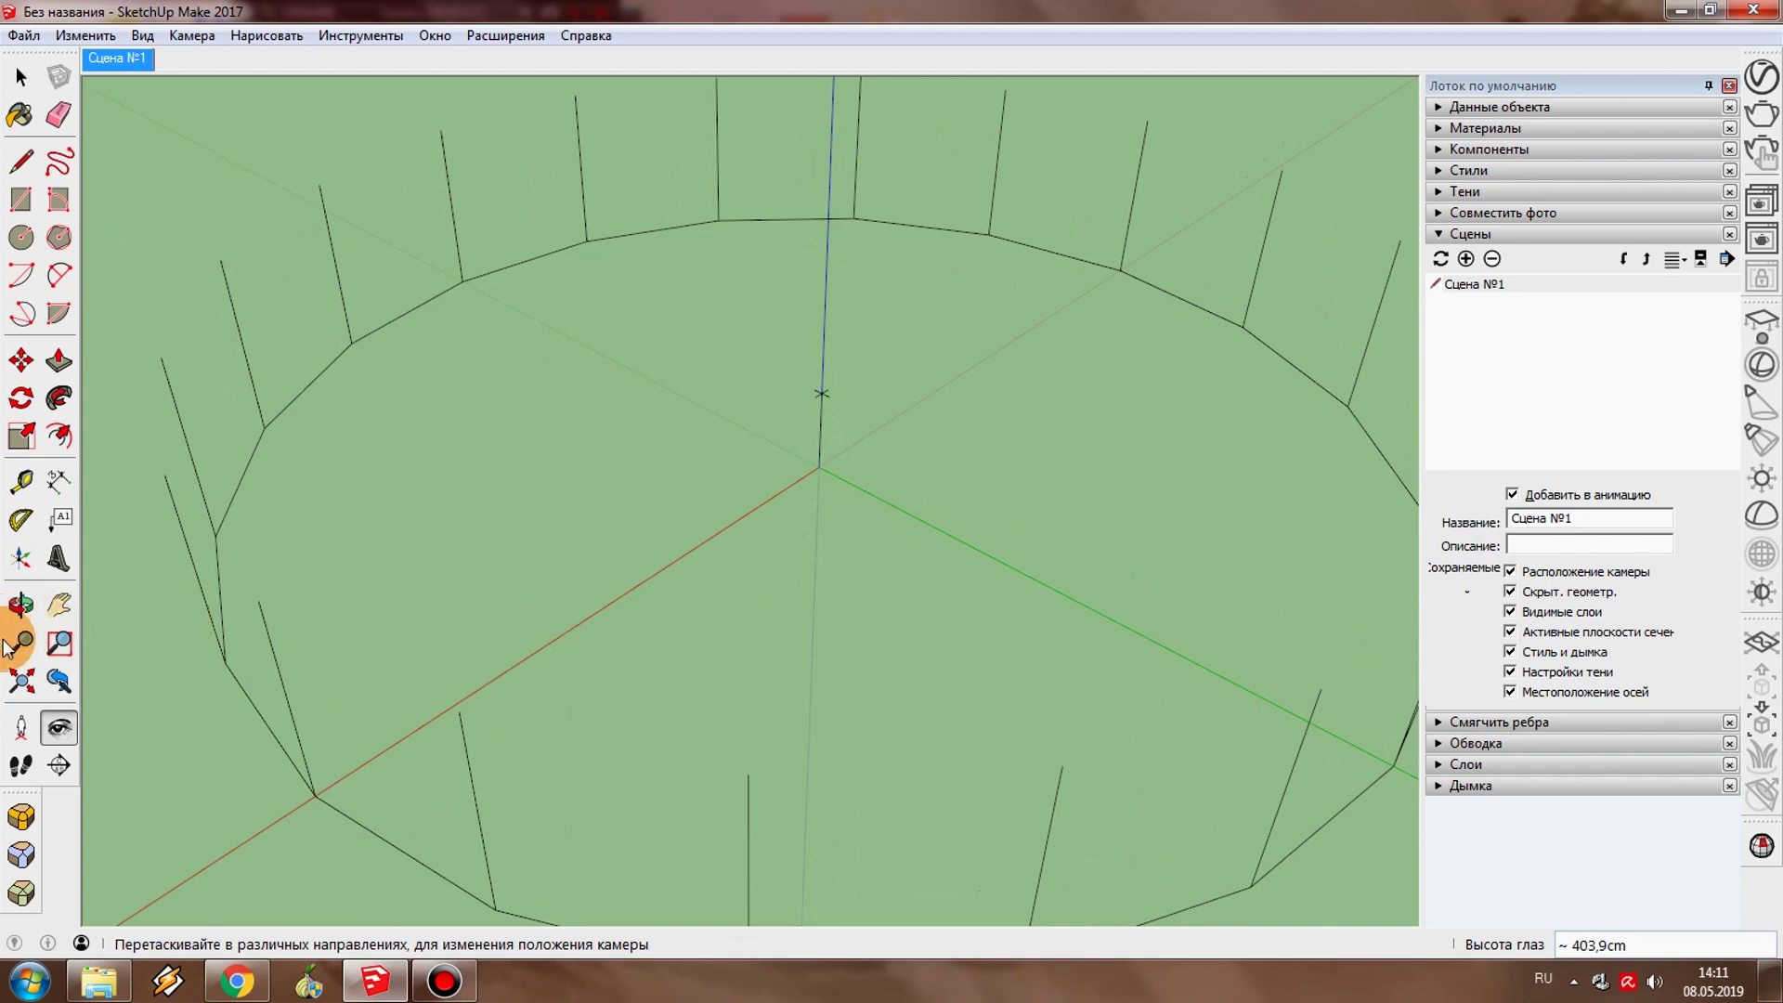
pyautogui.click(17, 729)
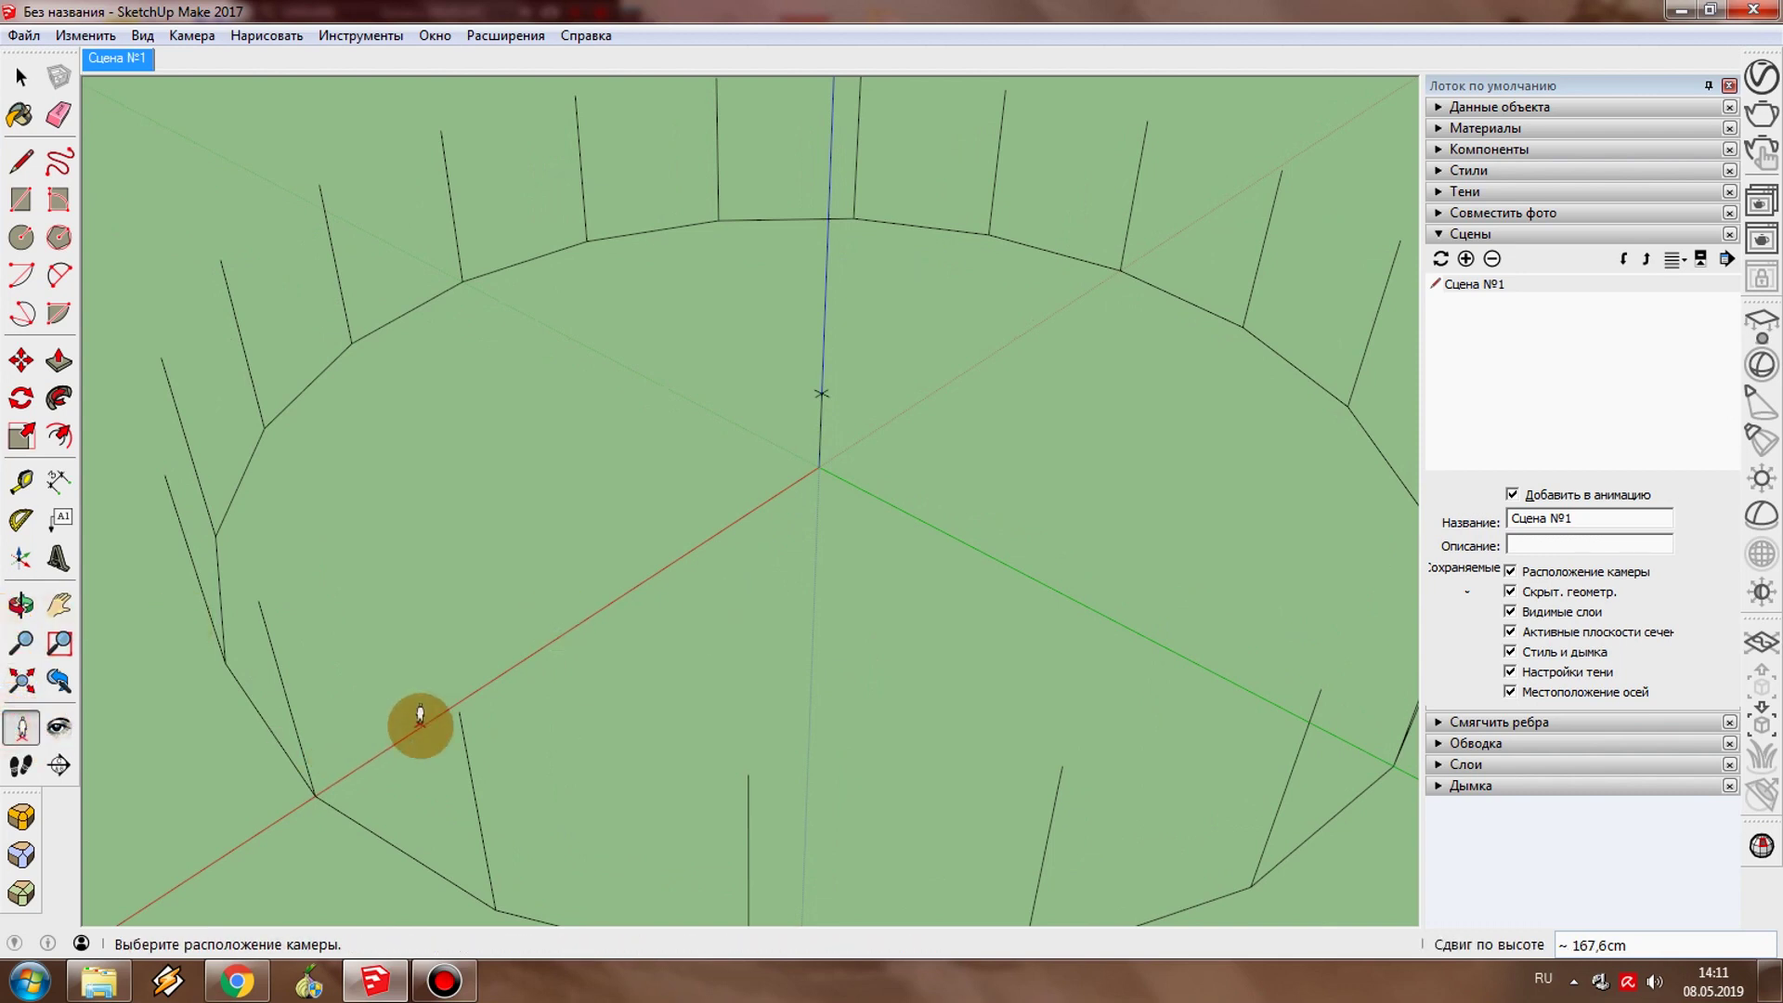
pyautogui.moveTo(460, 715)
pyautogui.mouseDown()
pyautogui.moveTo(847, 404)
pyautogui.moveTo(184, 102)
pyautogui.mouseUp()
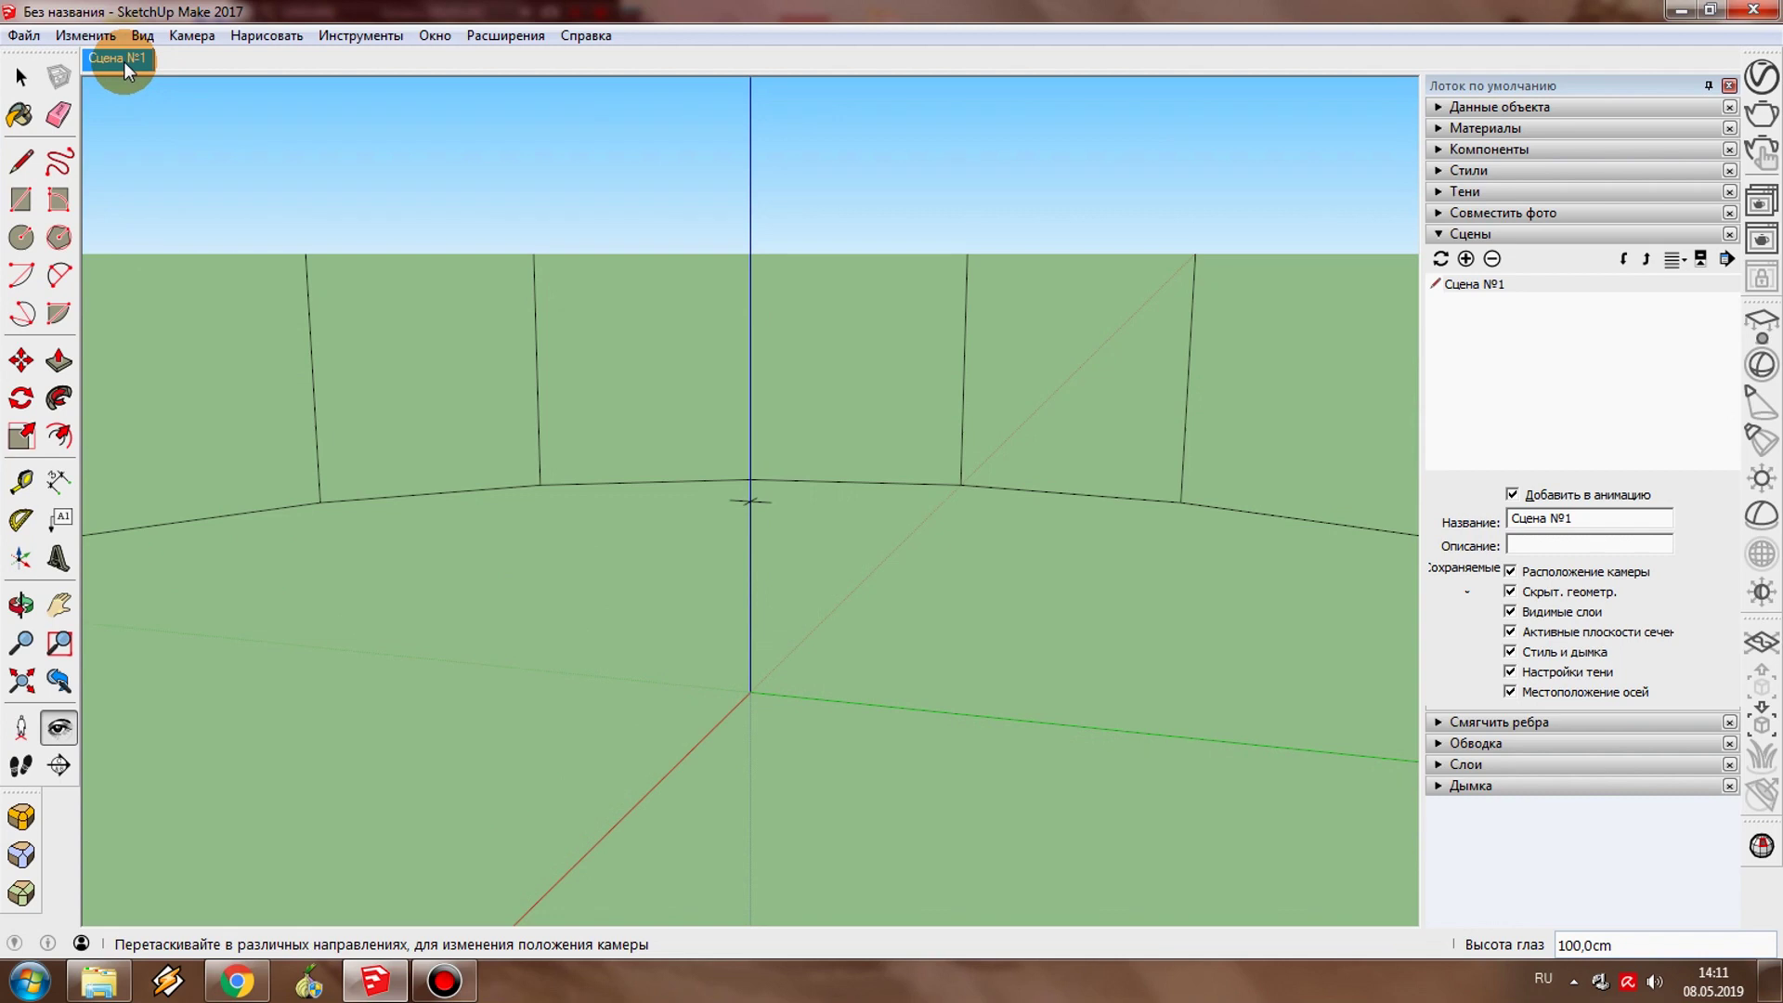
# Step: Add Сцена №2, then place the camera at eye level inside the ring and add Сцена №3
pyautogui.rightClick(123, 61)
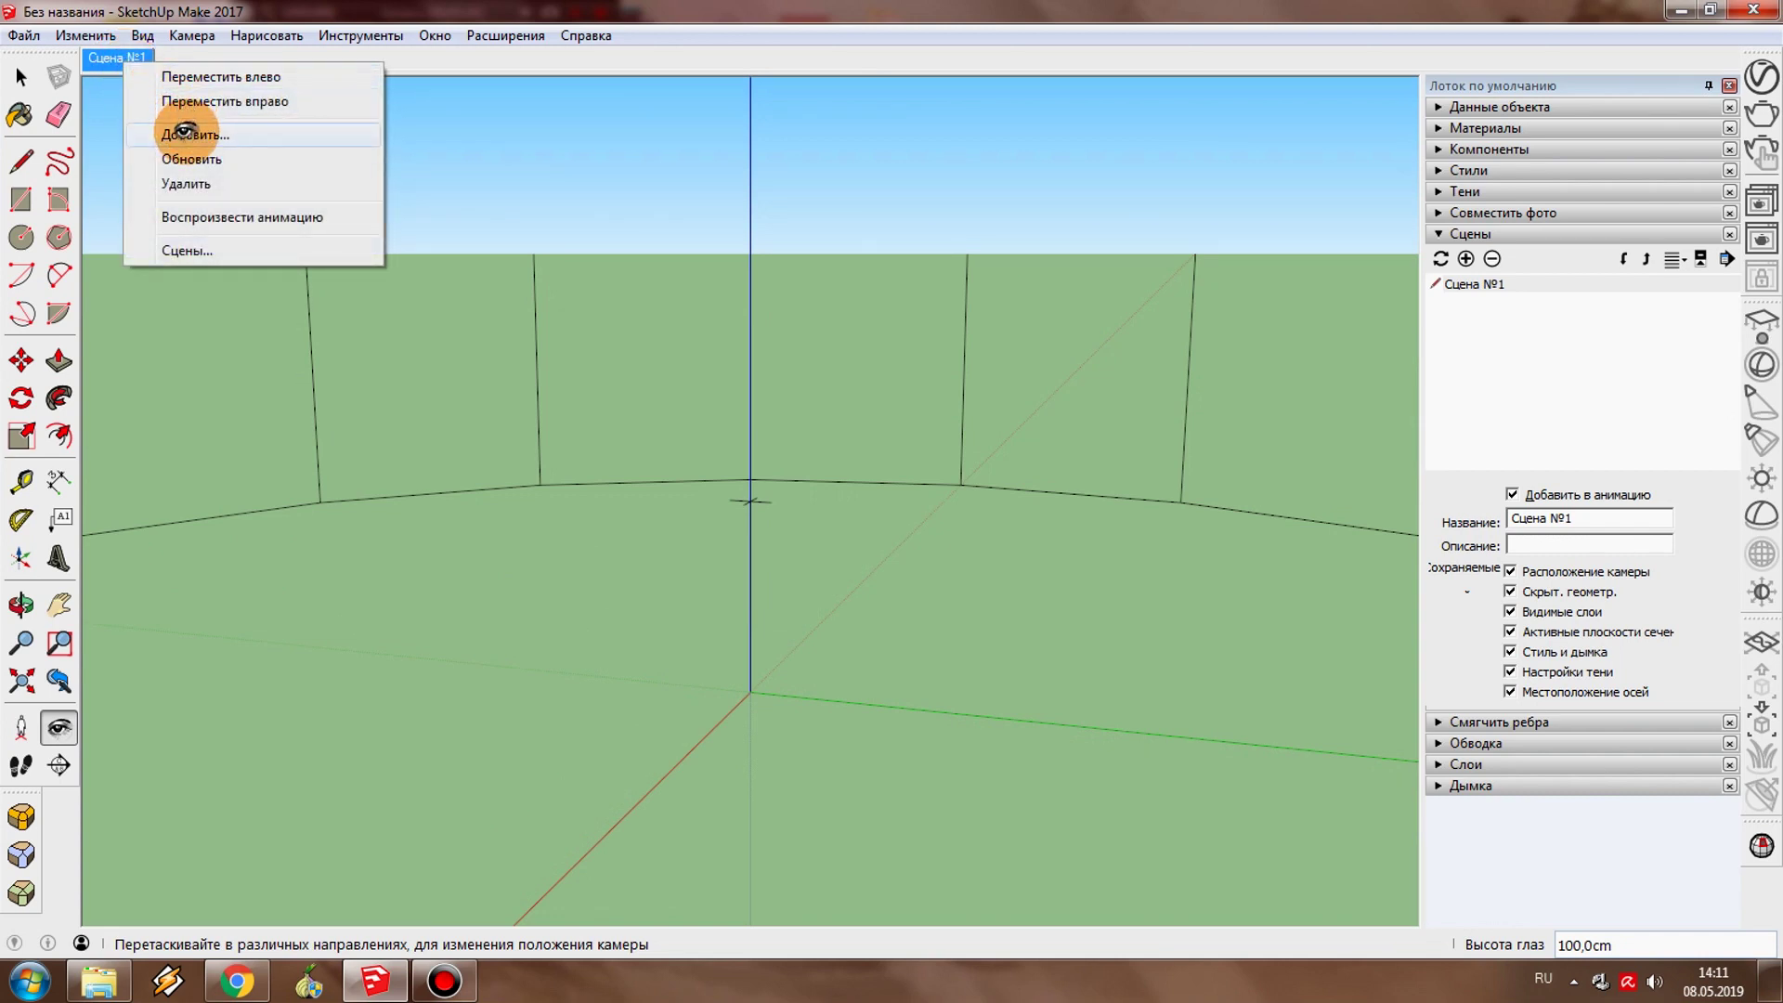
pyautogui.click(185, 133)
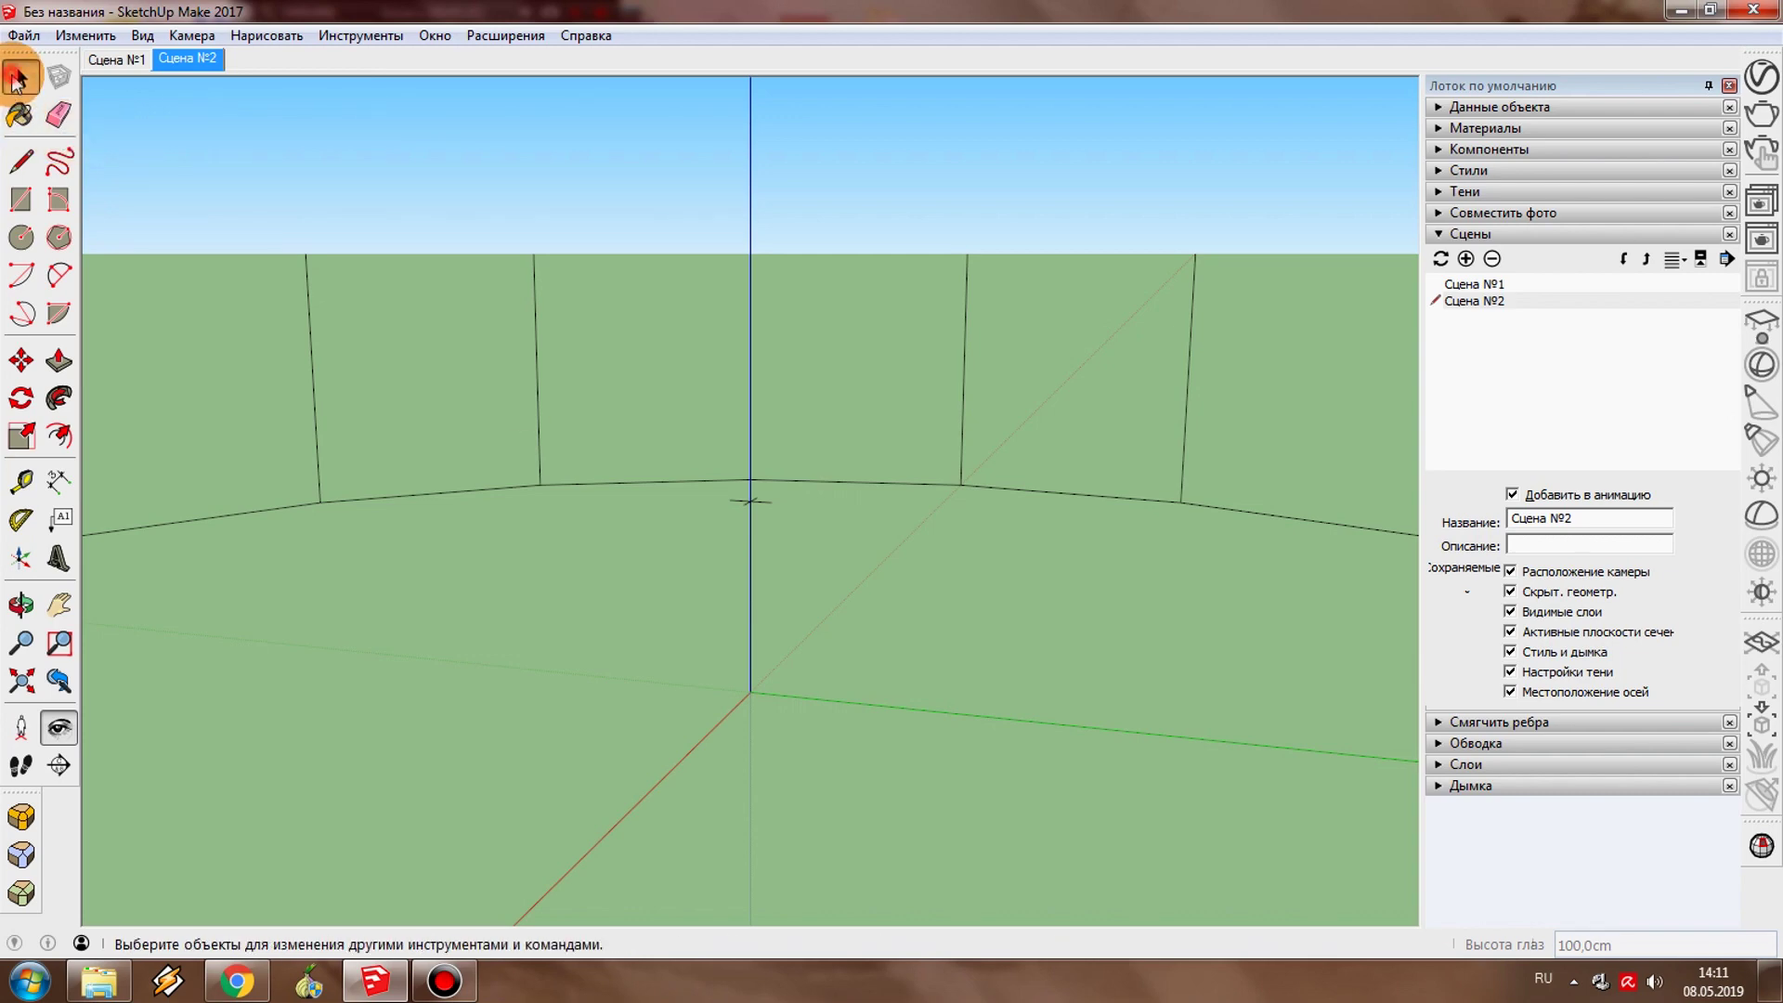
pyautogui.moveTo(1007, 546)
pyautogui.mouseDown(button='middle')
pyautogui.moveTo(822, 667)
pyautogui.moveTo(689, 631)
pyautogui.mouseUp(button='middle')
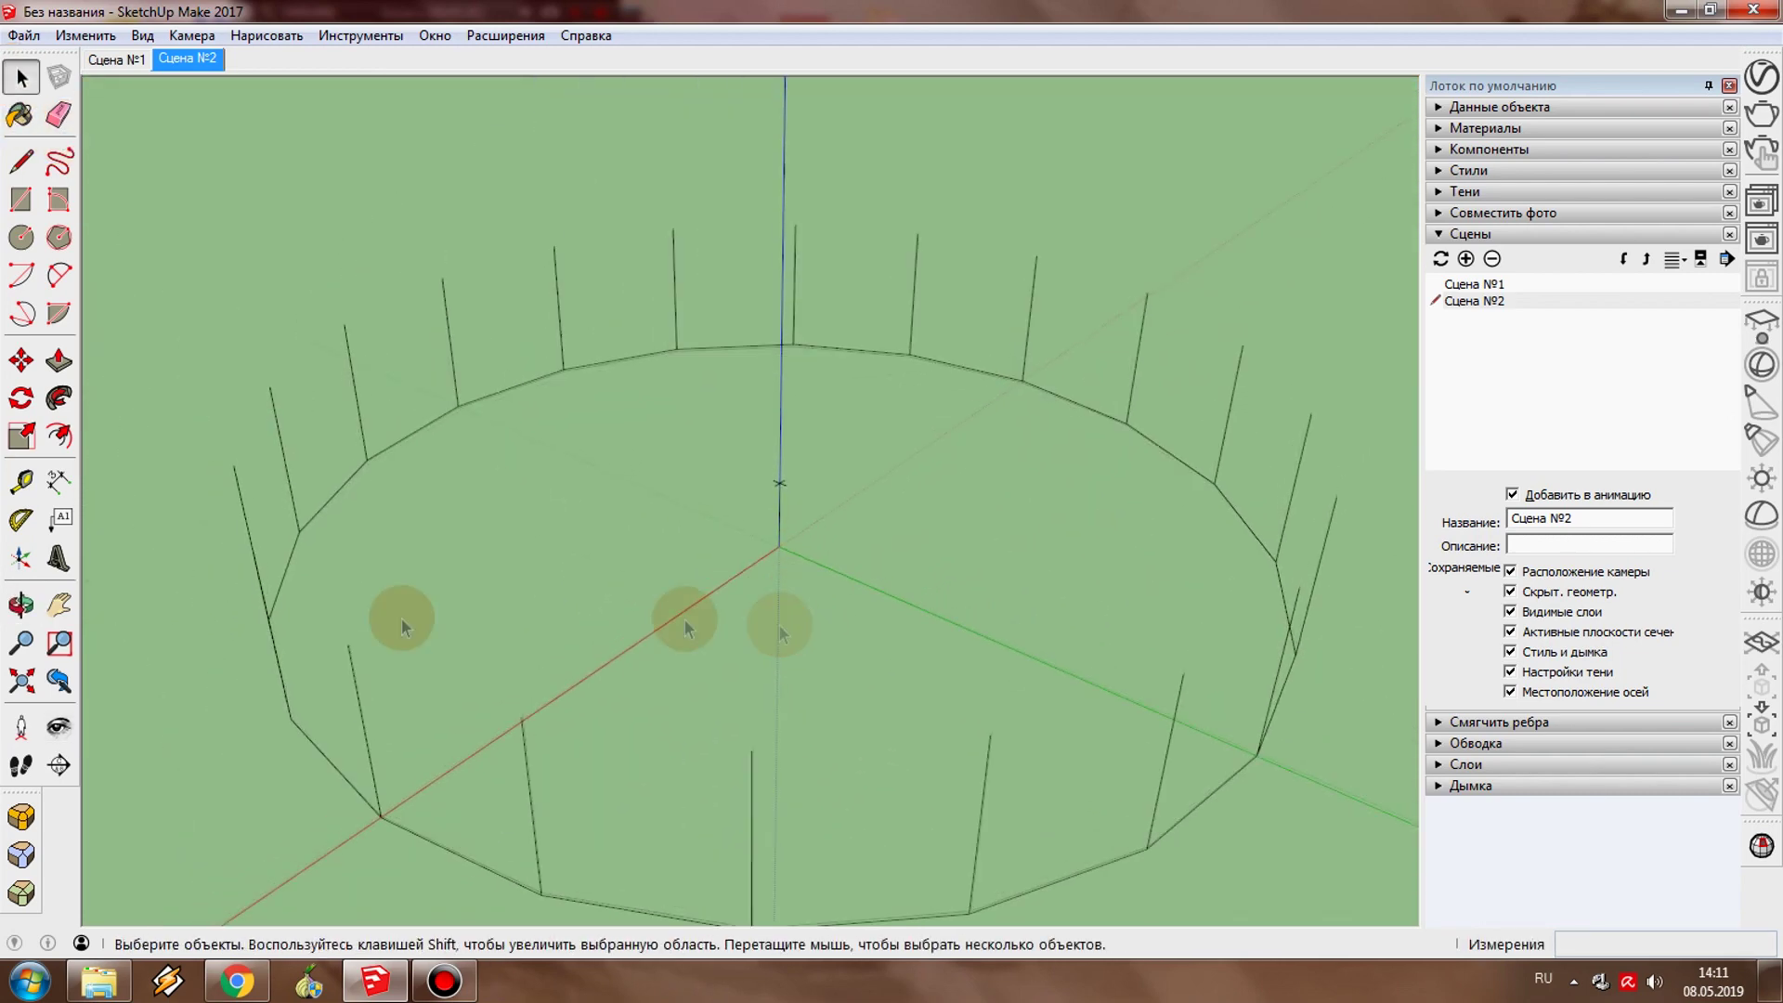
pyautogui.click(740, 747)
pyautogui.moveTo(756, 501); pyautogui.dragTo(489, 310)
pyautogui.rightClick(186, 58)
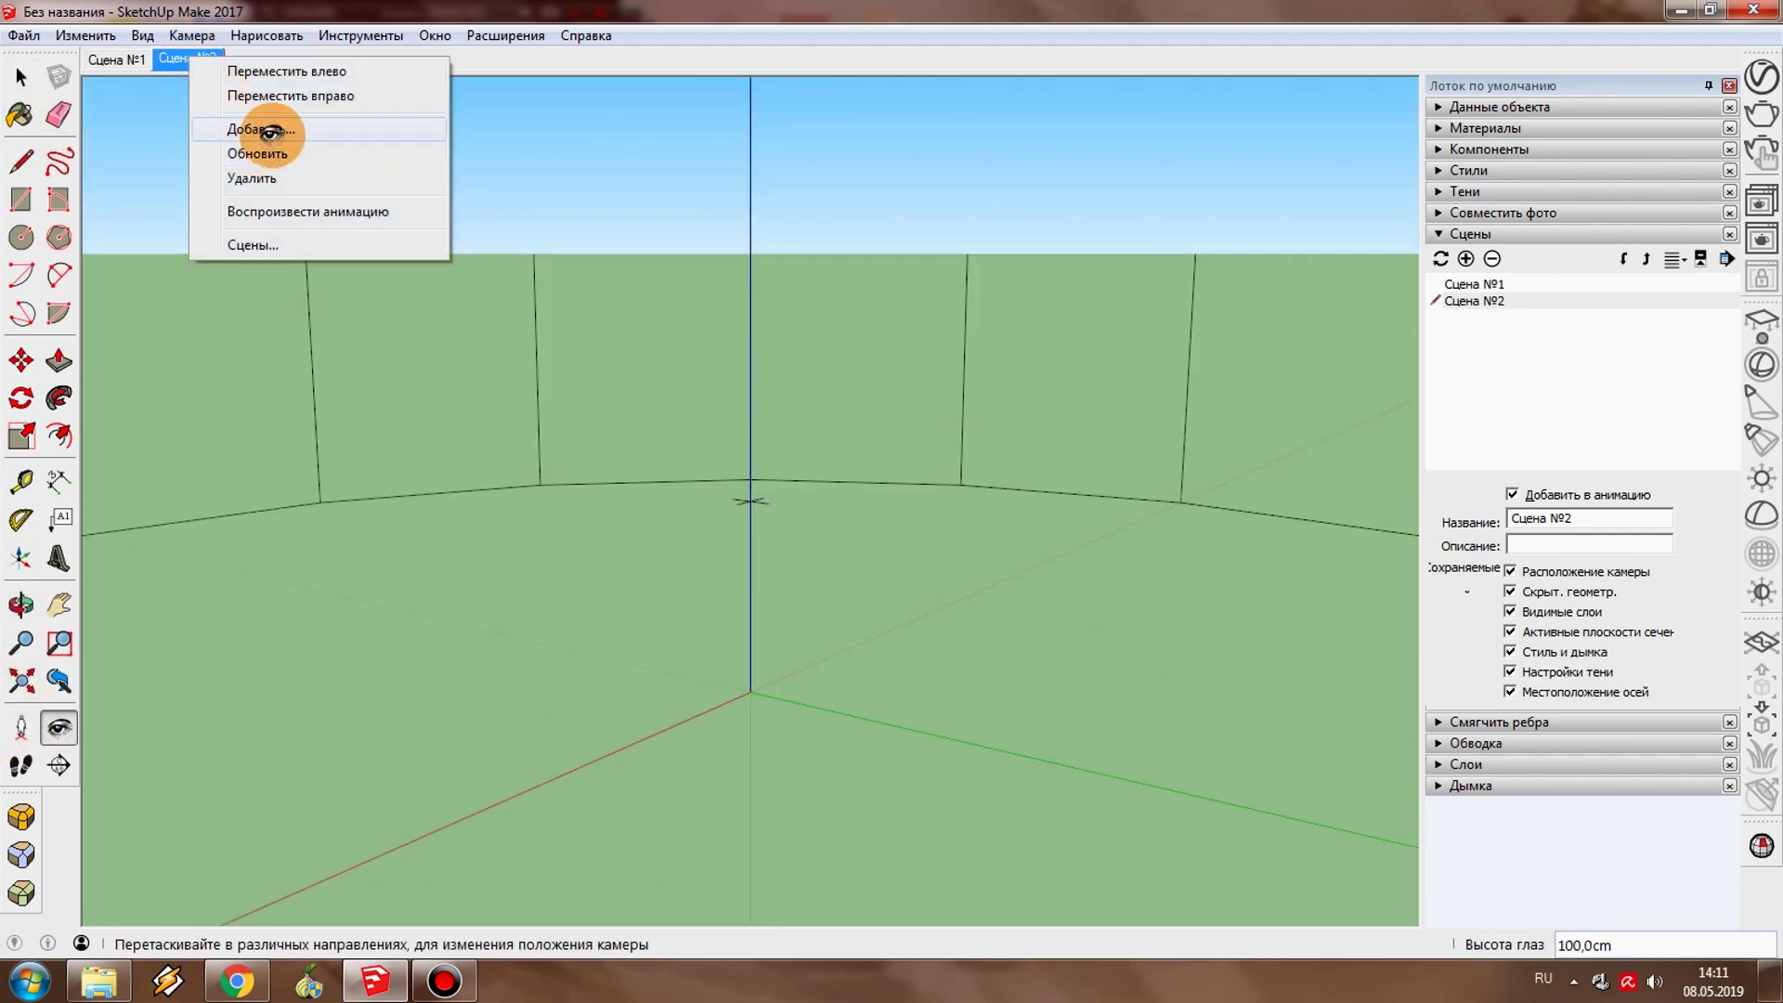
pyautogui.click(269, 132)
# Step: Reposition the camera inside the ring repeatedly, adding further scenes up to Сцена №19
pyautogui.moveTo(856, 637); pyautogui.dragTo(656, 728, button='middle')
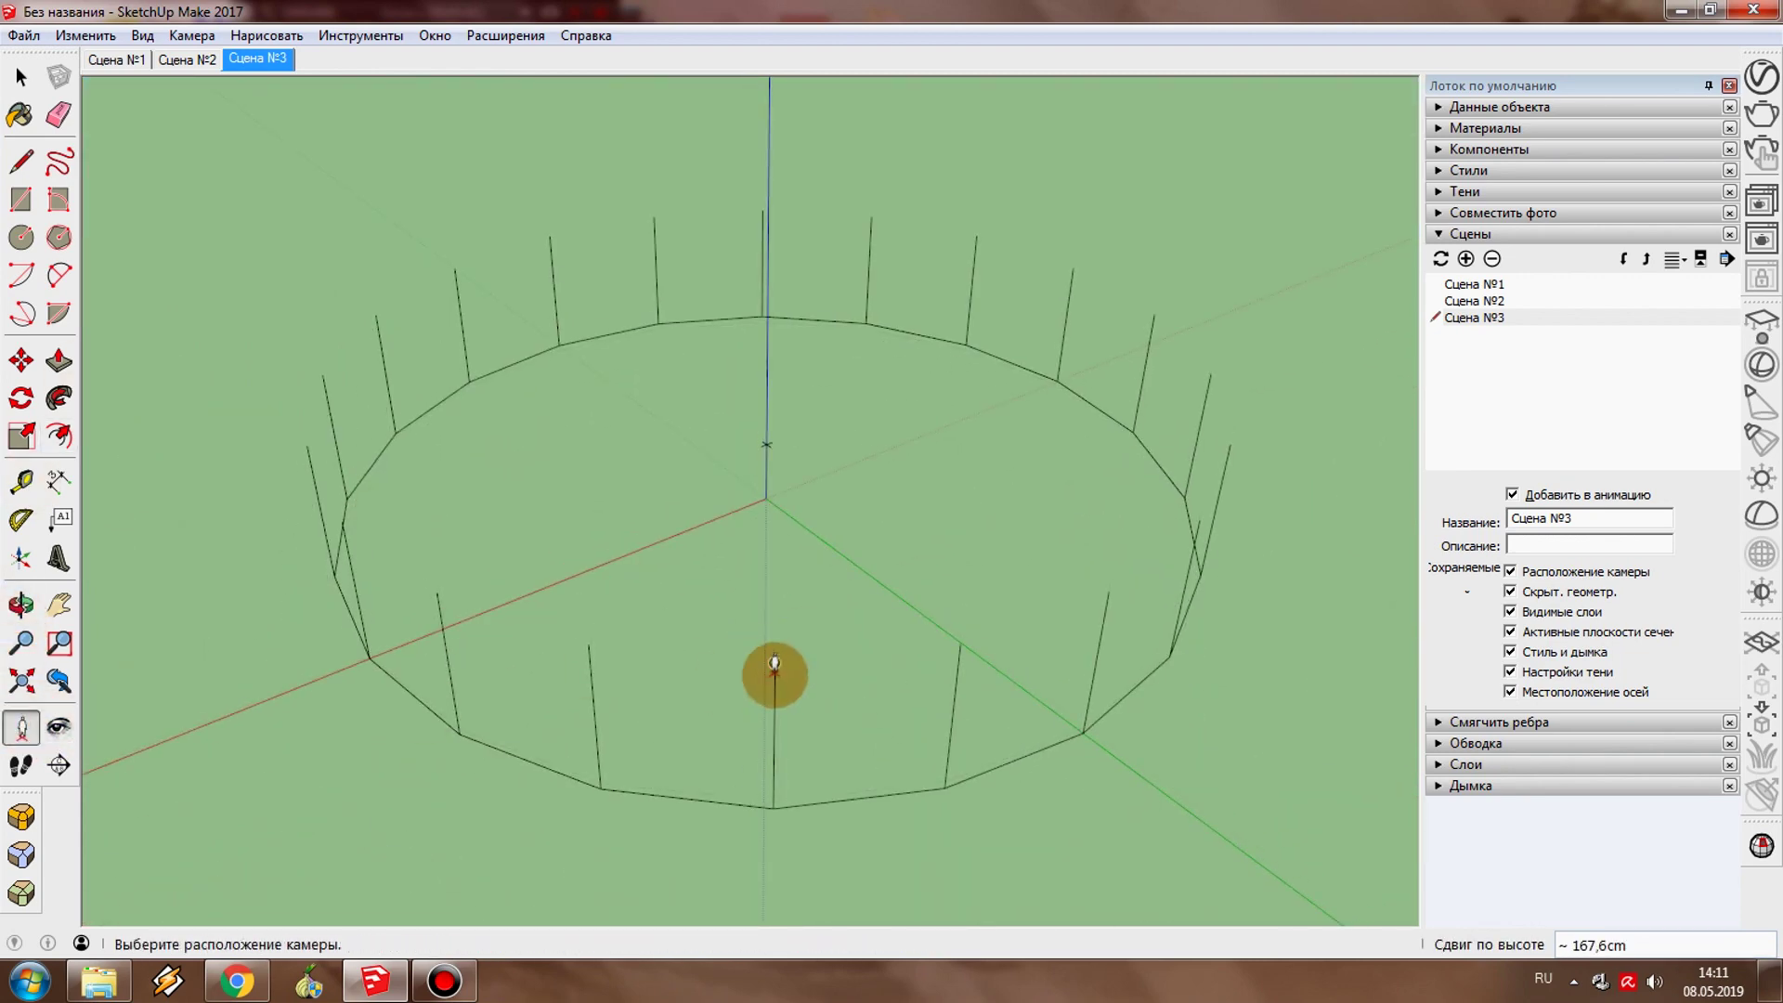
pyautogui.moveTo(775, 664); pyautogui.dragTo(768, 477)
pyautogui.rightClick(257, 59)
pyautogui.click(334, 132)
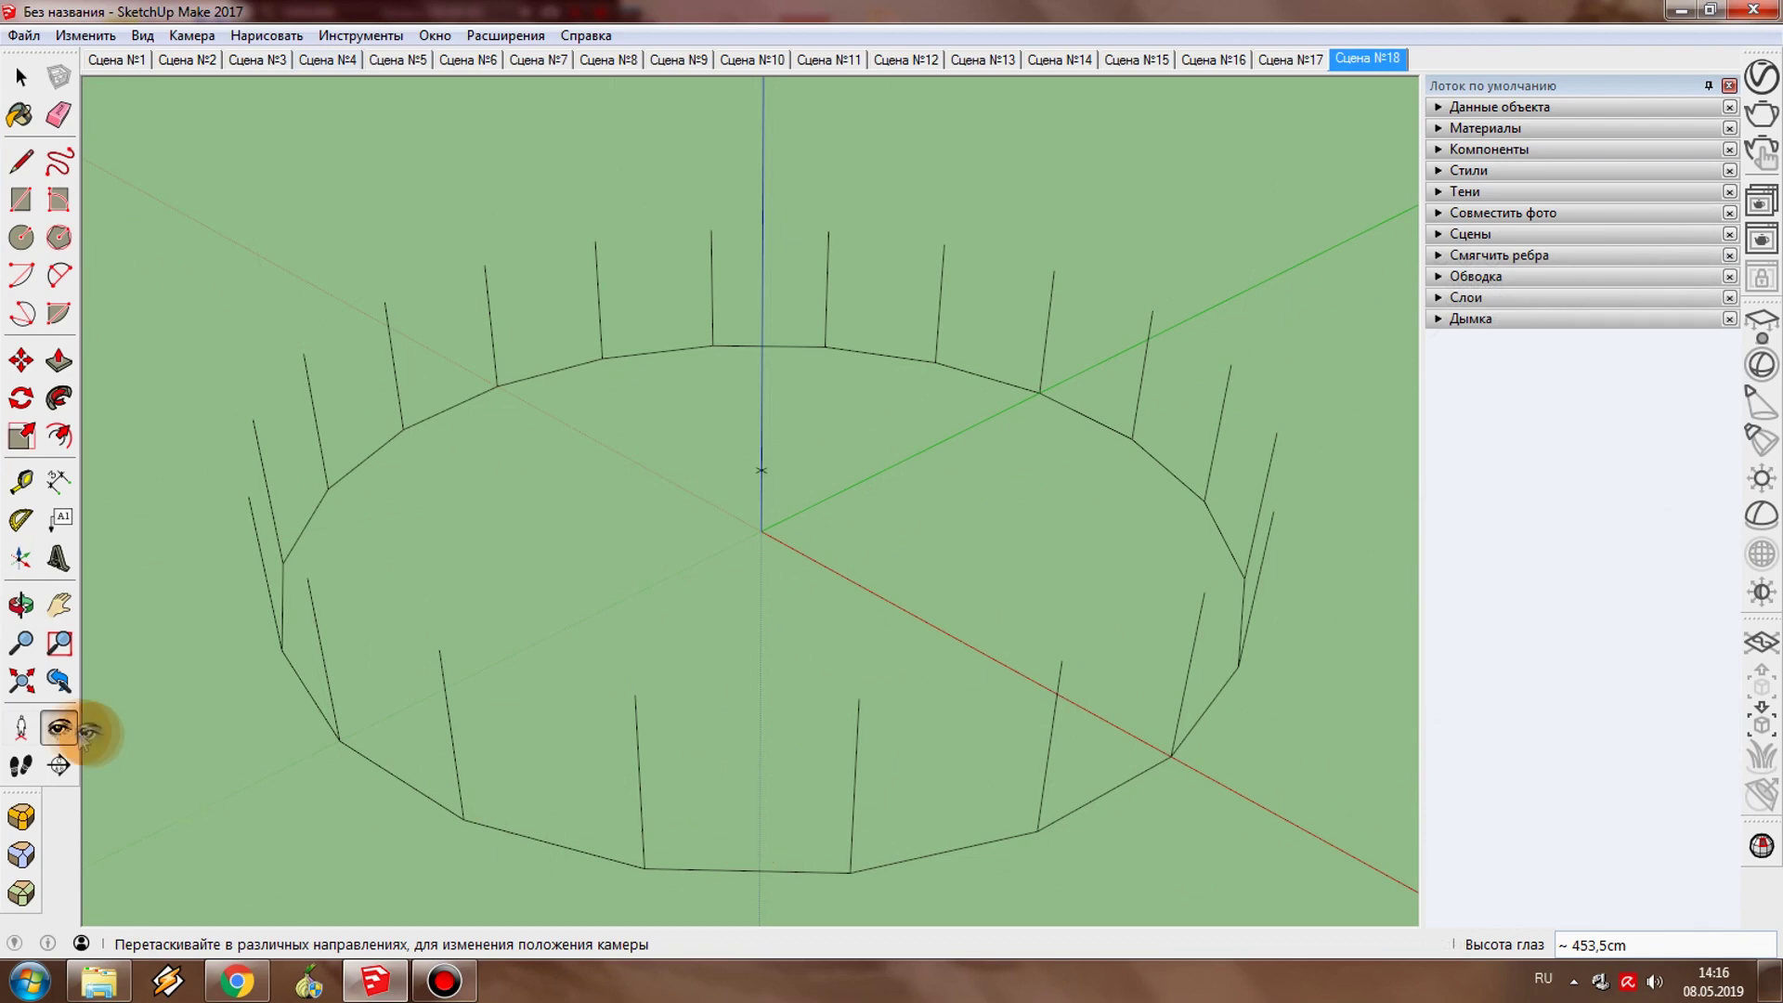
pyautogui.moveTo(848, 697); pyautogui.dragTo(721, 473)
pyautogui.rightClick(1367, 58)
pyautogui.click(1402, 119)
pyautogui.press('space')
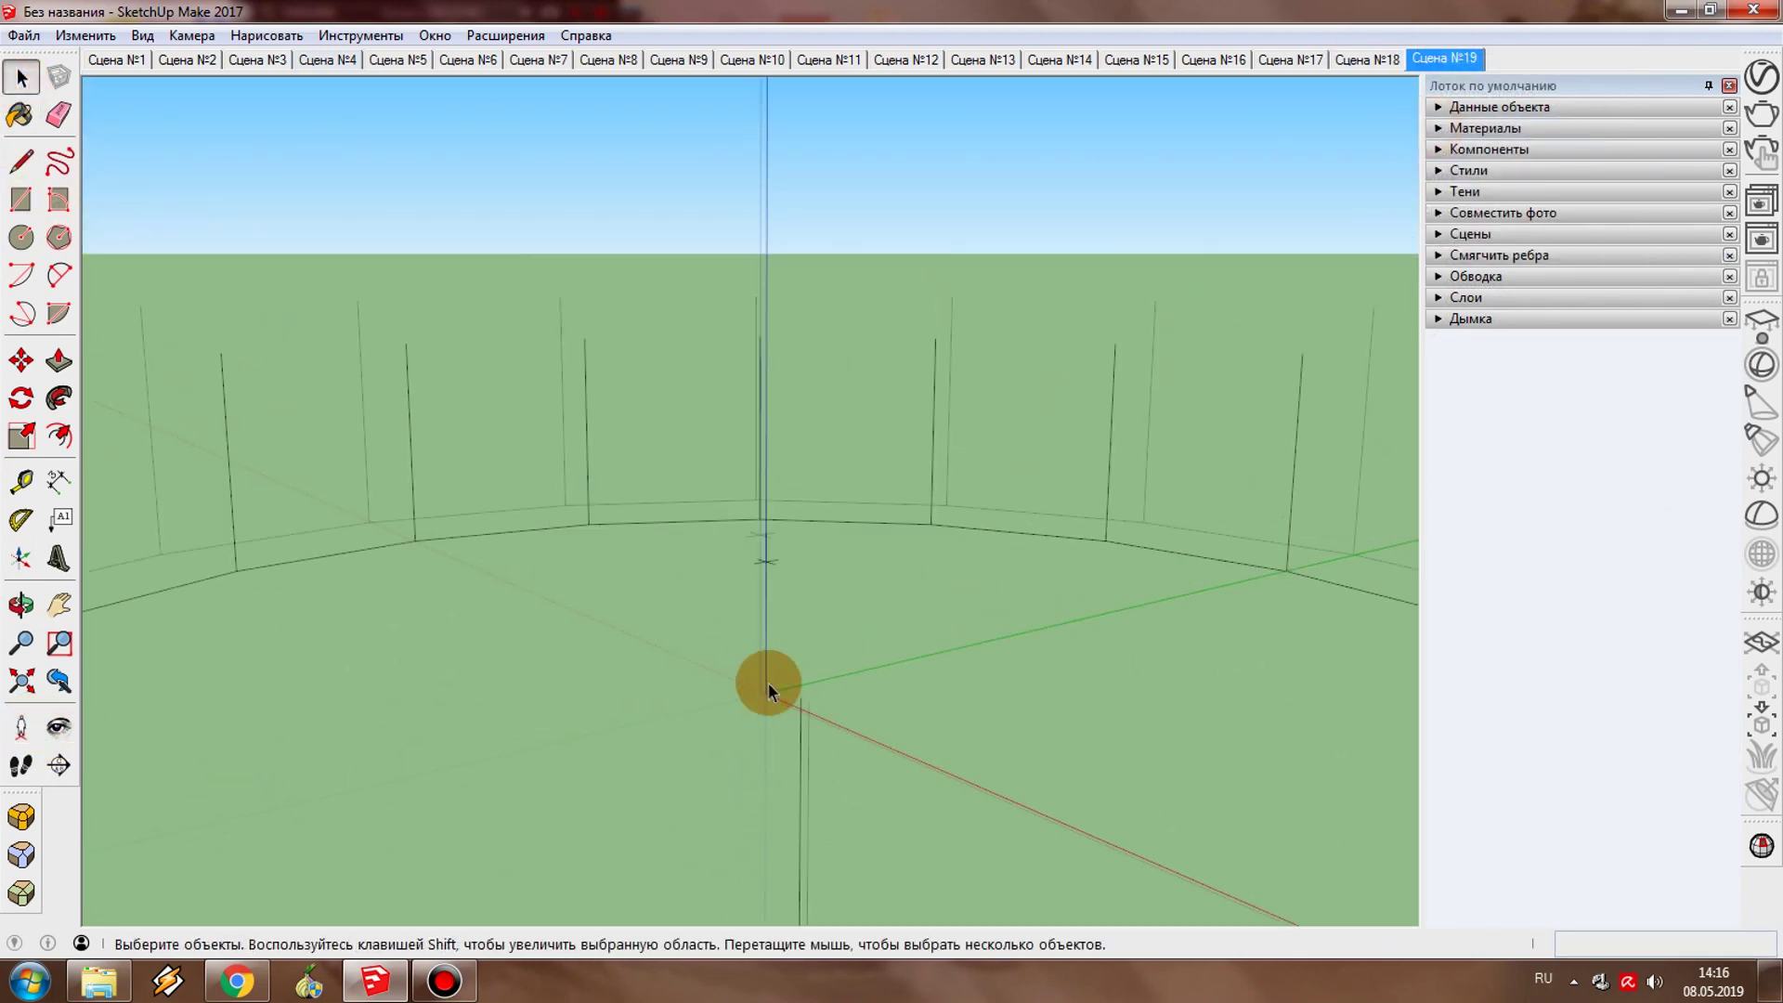
# Step: Re-place the eye-level camera, add Сцена №20, and orbit out to view the whole ring
pyautogui.moveTo(800, 585); pyautogui.dragTo(625, 360)
pyautogui.click(1447, 57)
pyautogui.rightClick(1451, 56)
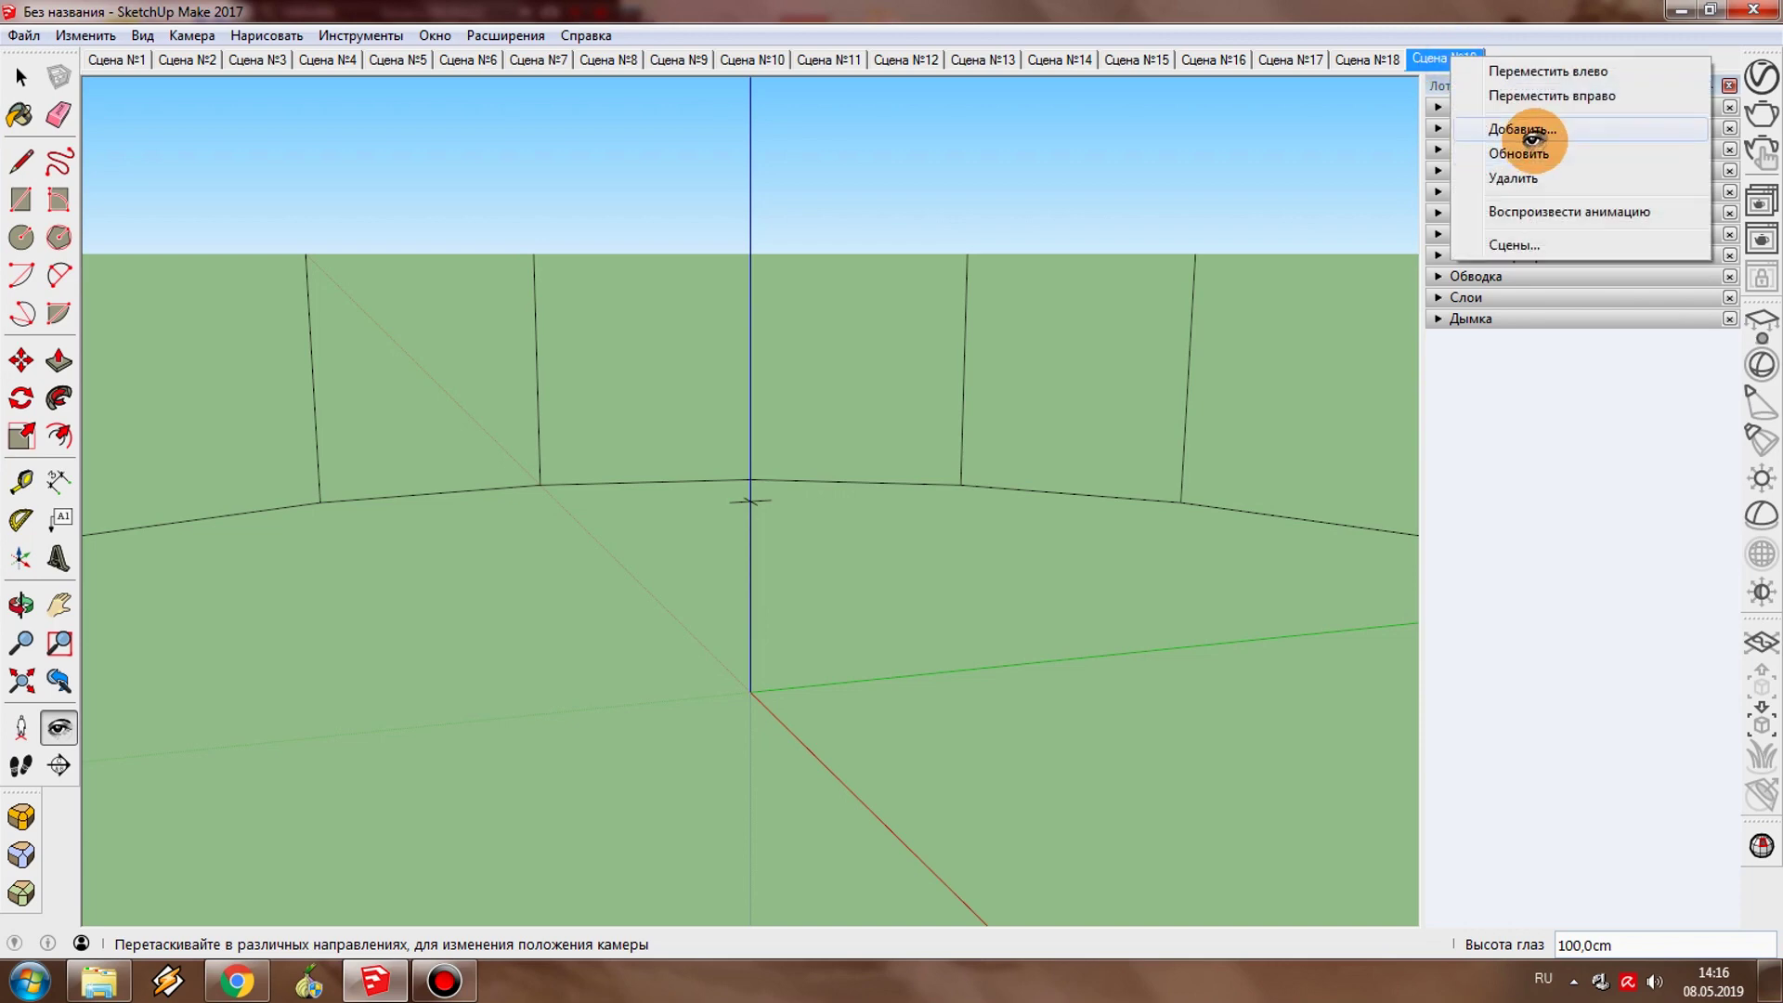
pyautogui.click(1531, 128)
pyautogui.press('space')
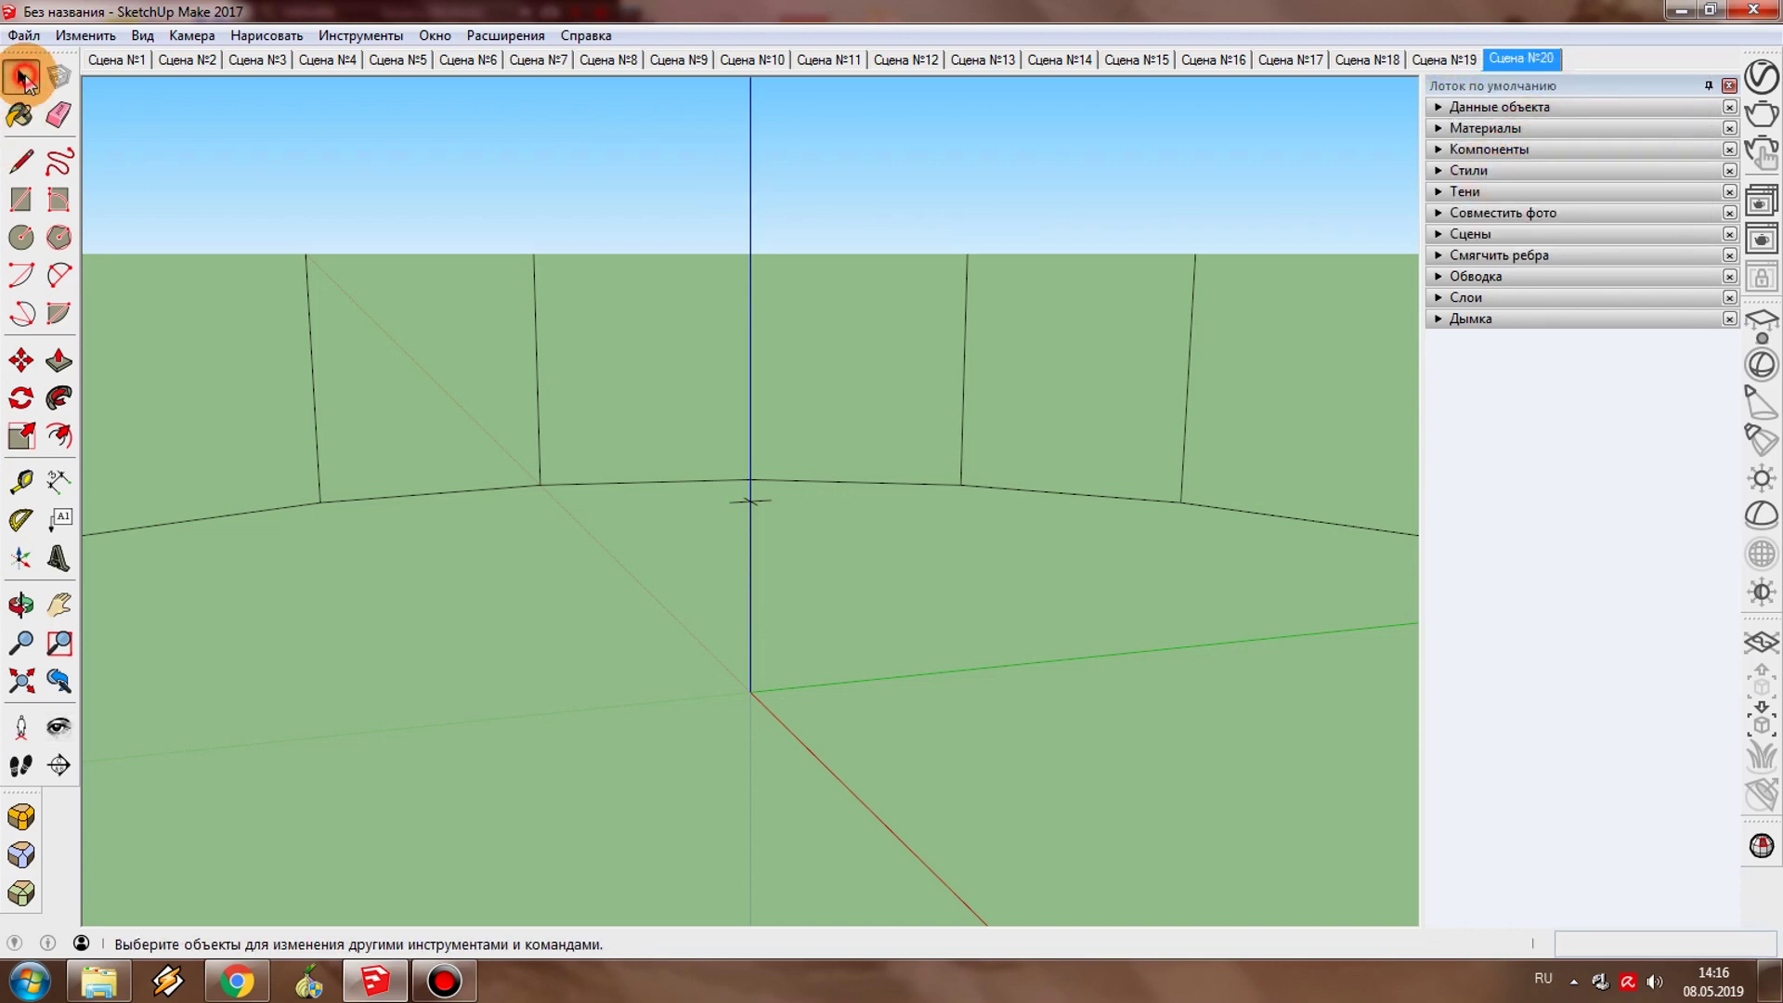
pyautogui.scroll(-3, 693, 468)
pyautogui.scroll(-3, 693, 468)
pyautogui.moveTo(740, 438)
pyautogui.mouseDown(button='middle')
pyautogui.moveTo(847, 736)
pyautogui.moveTo(705, 610)
pyautogui.mouseUp(button='middle')
# Step: Select the whole post ring and create a hidden Вспомогательные layer
pyautogui.scroll(1, 375, 299)
pyautogui.moveTo(316, 180); pyautogui.dragTo(1196, 806)
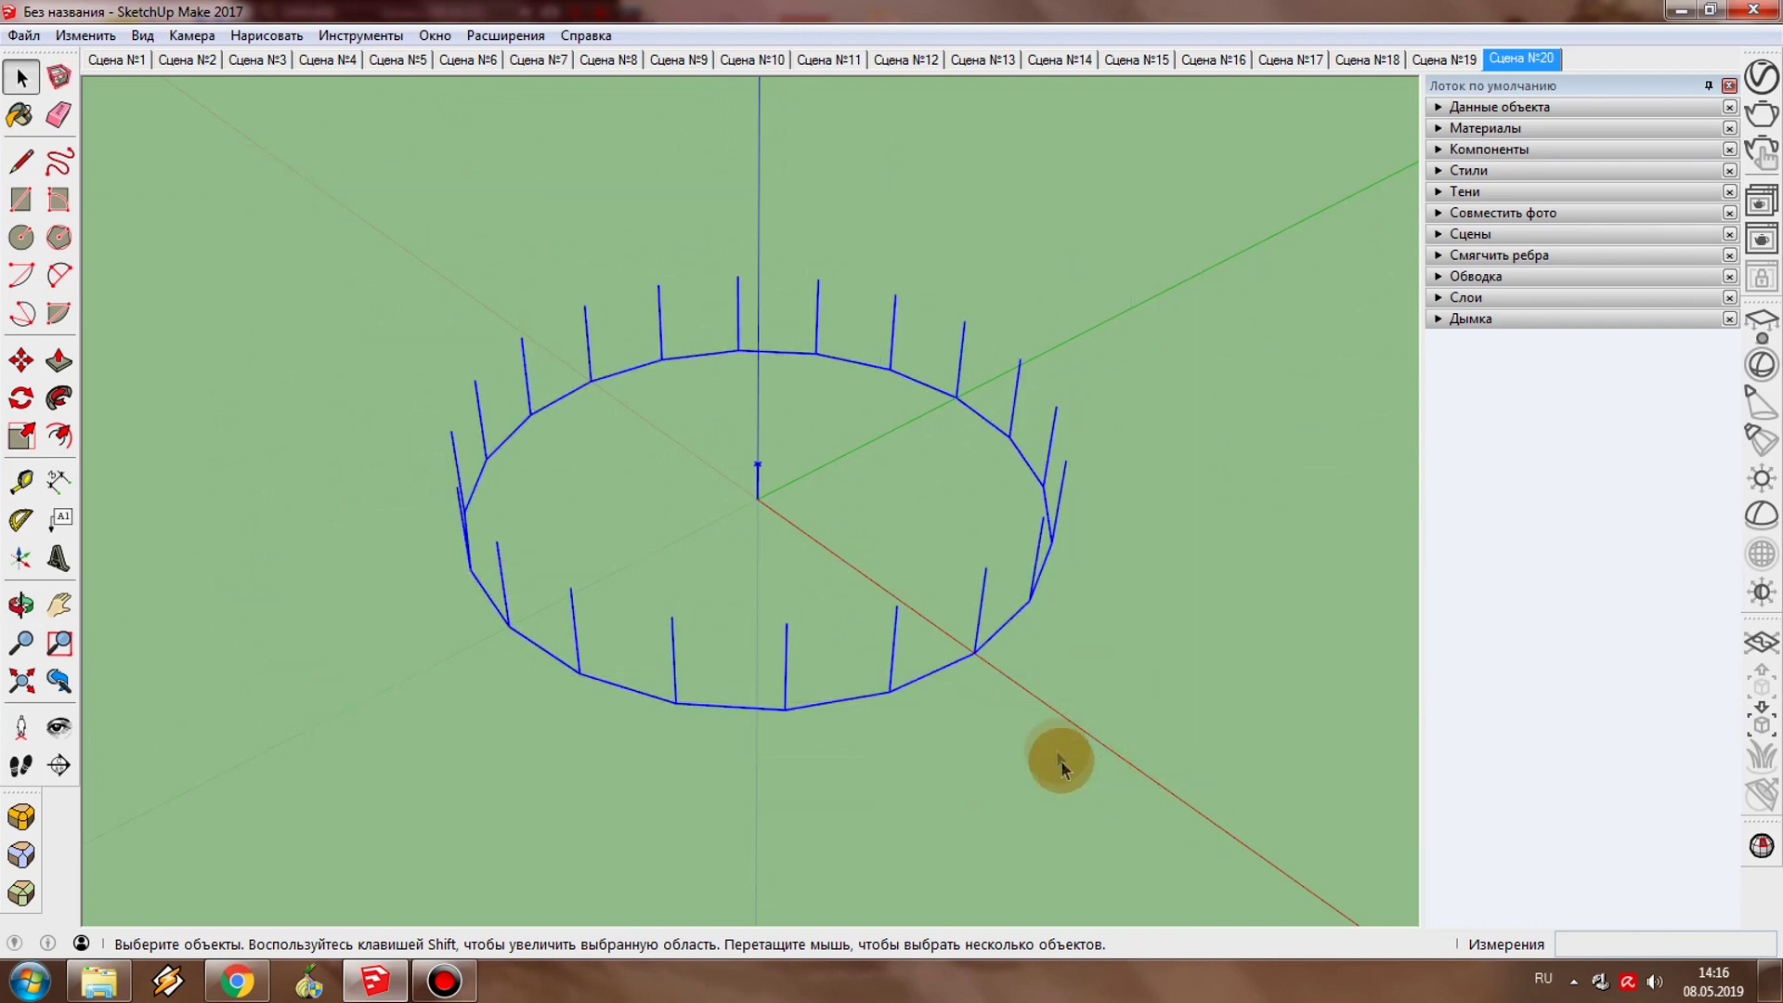
pyautogui.click(1465, 302)
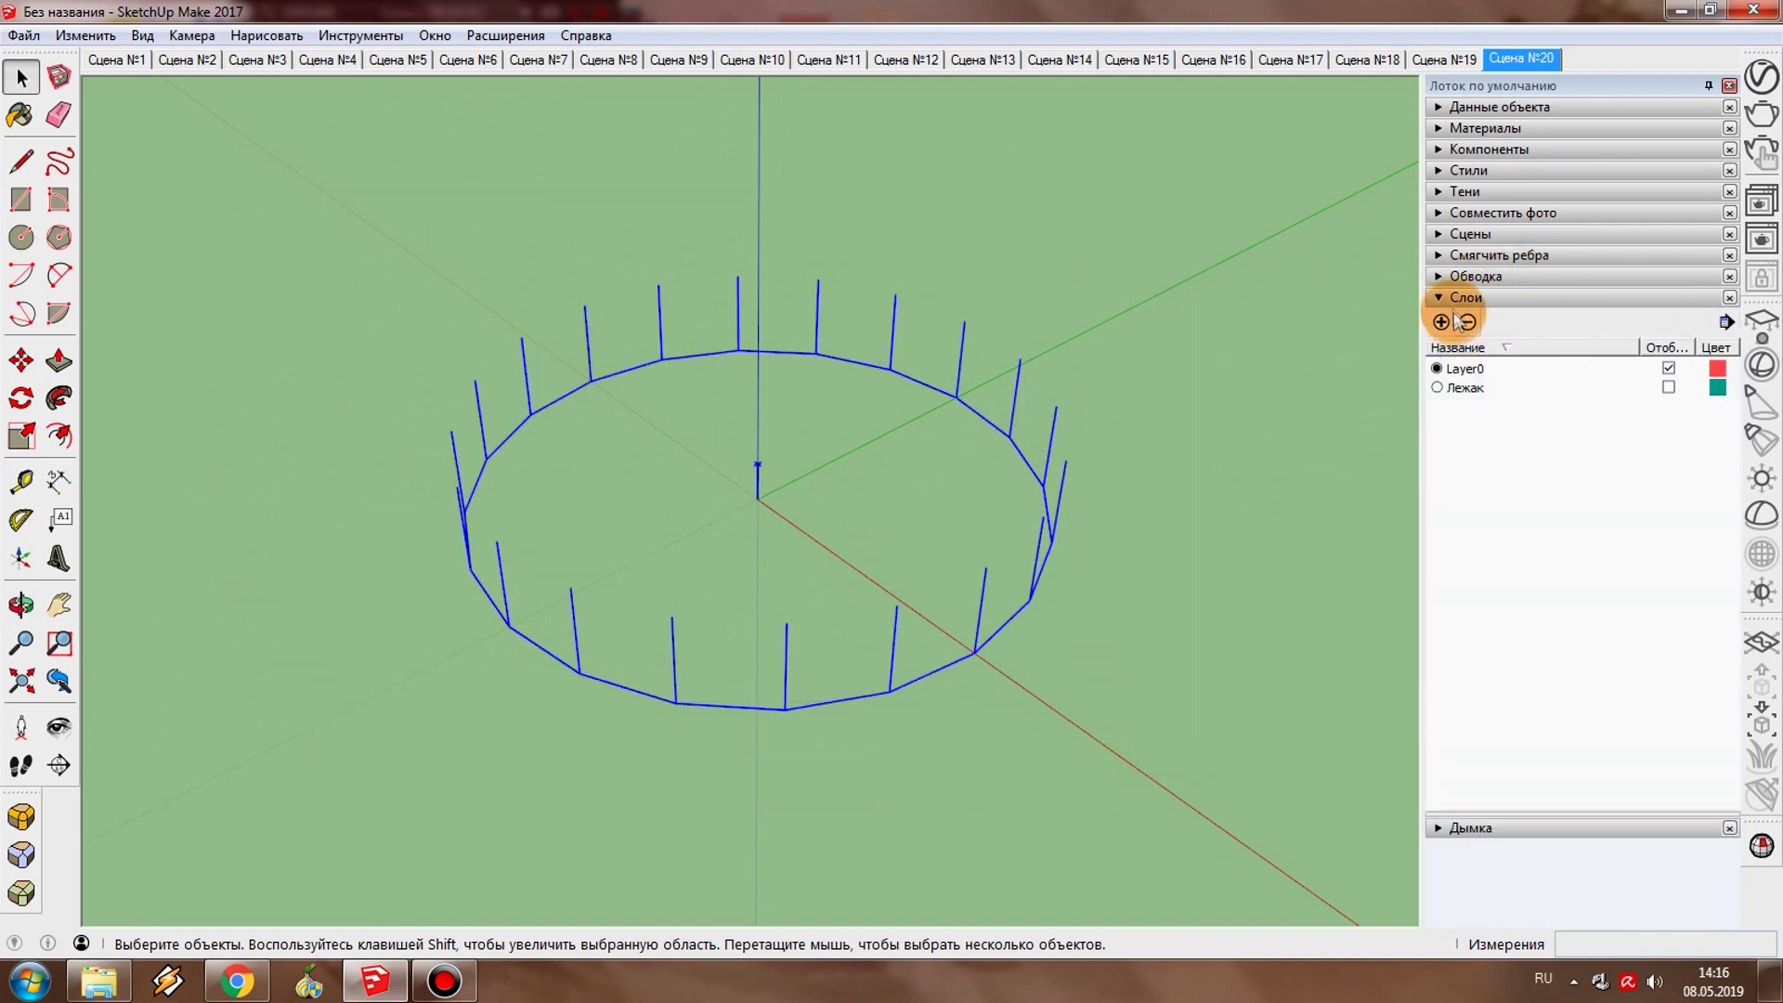
pyautogui.click(1442, 323)
pyautogui.write('Вспомогательные')
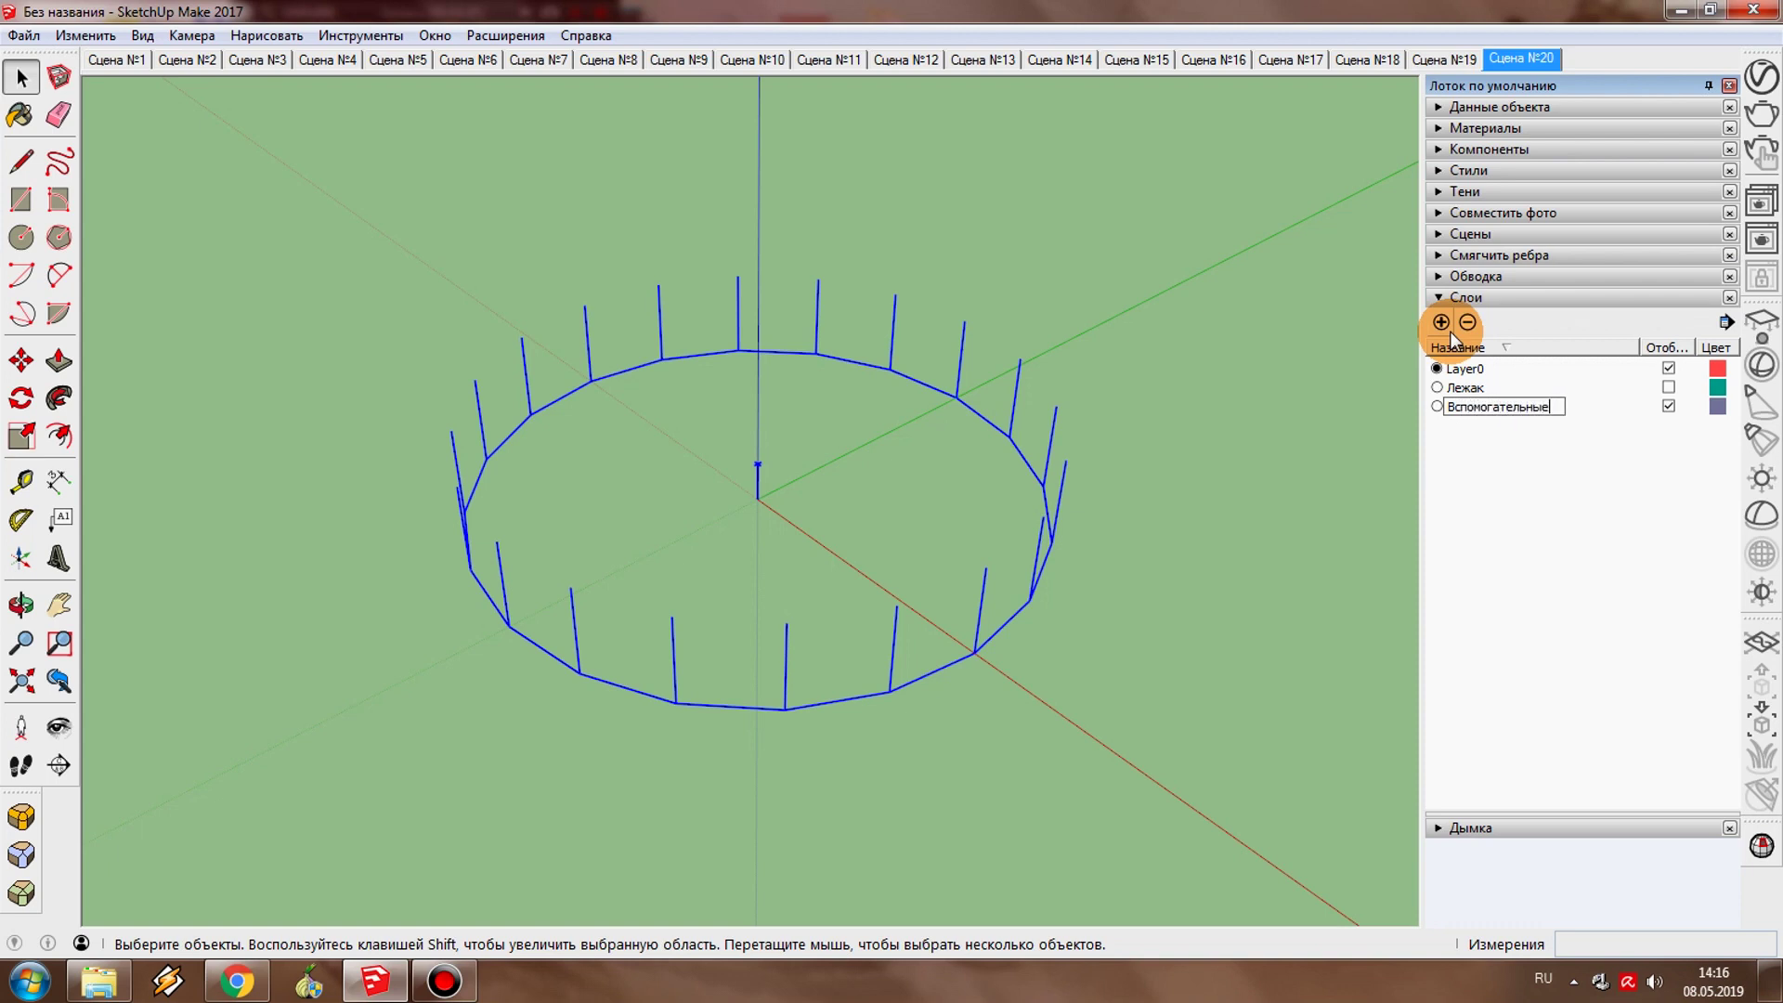
pyautogui.click(1669, 388)
# Step: Group the ring's edges and posts and assign the group to the Вспомогательные layer
pyautogui.rightClick(980, 618)
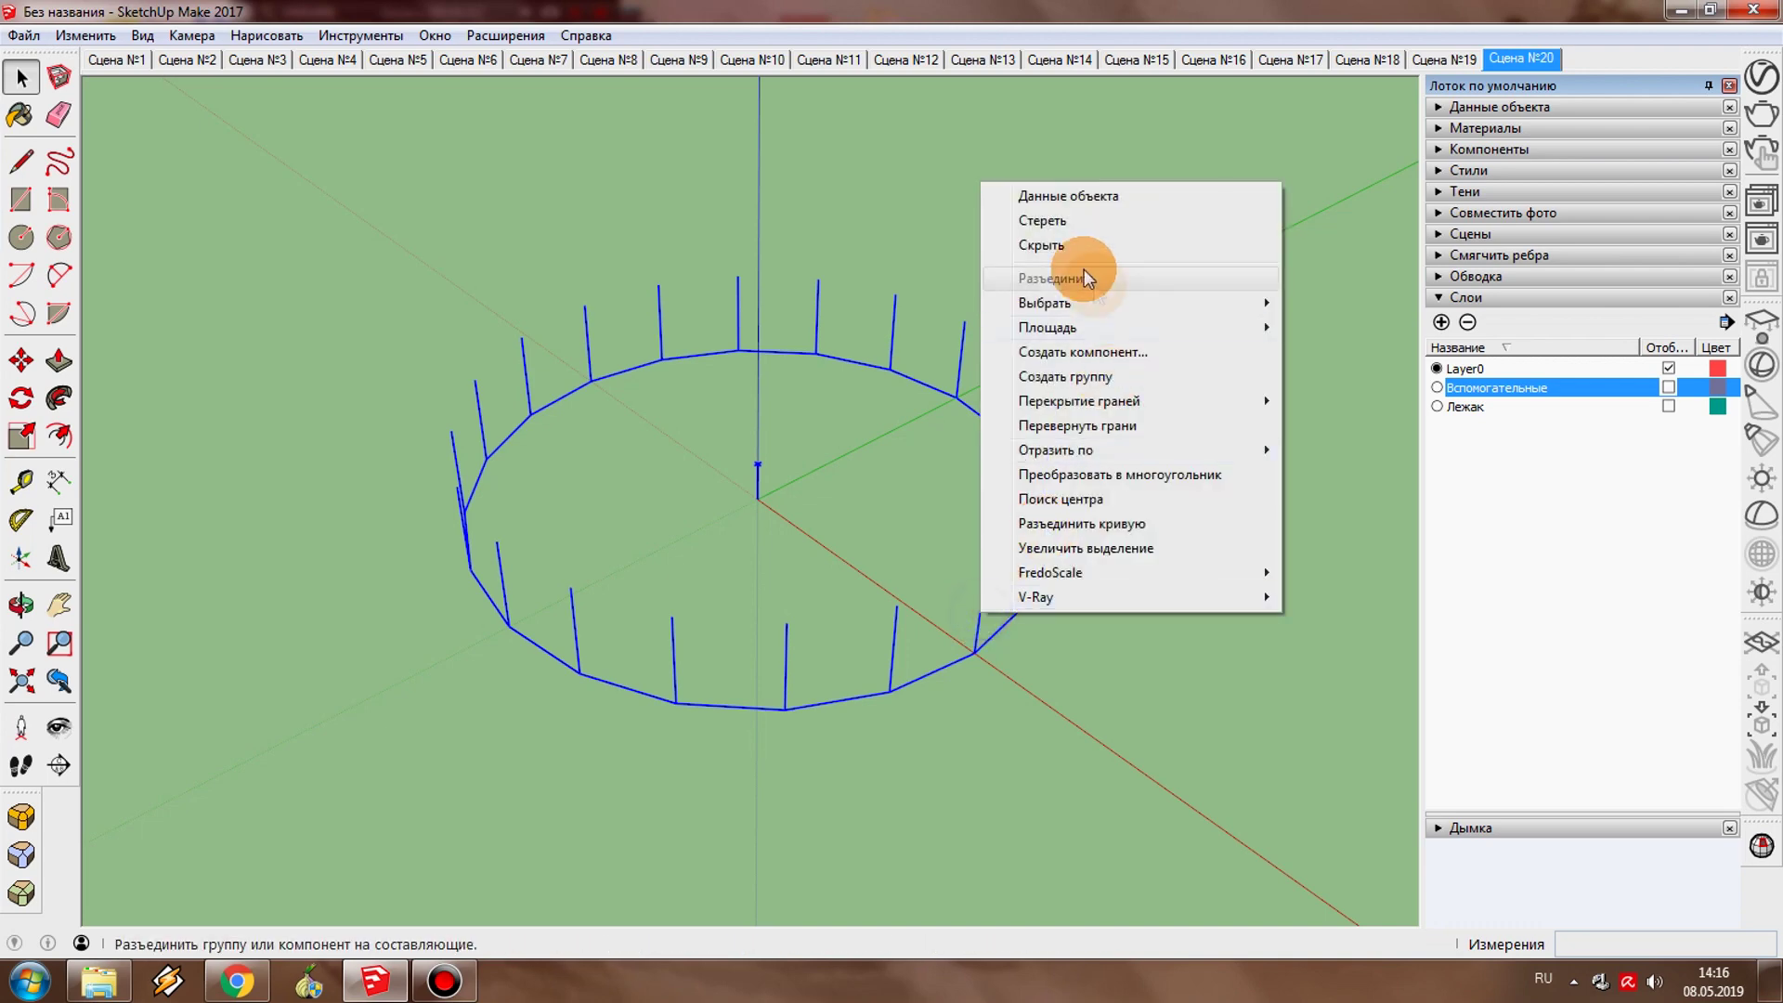
pyautogui.click(1031, 387)
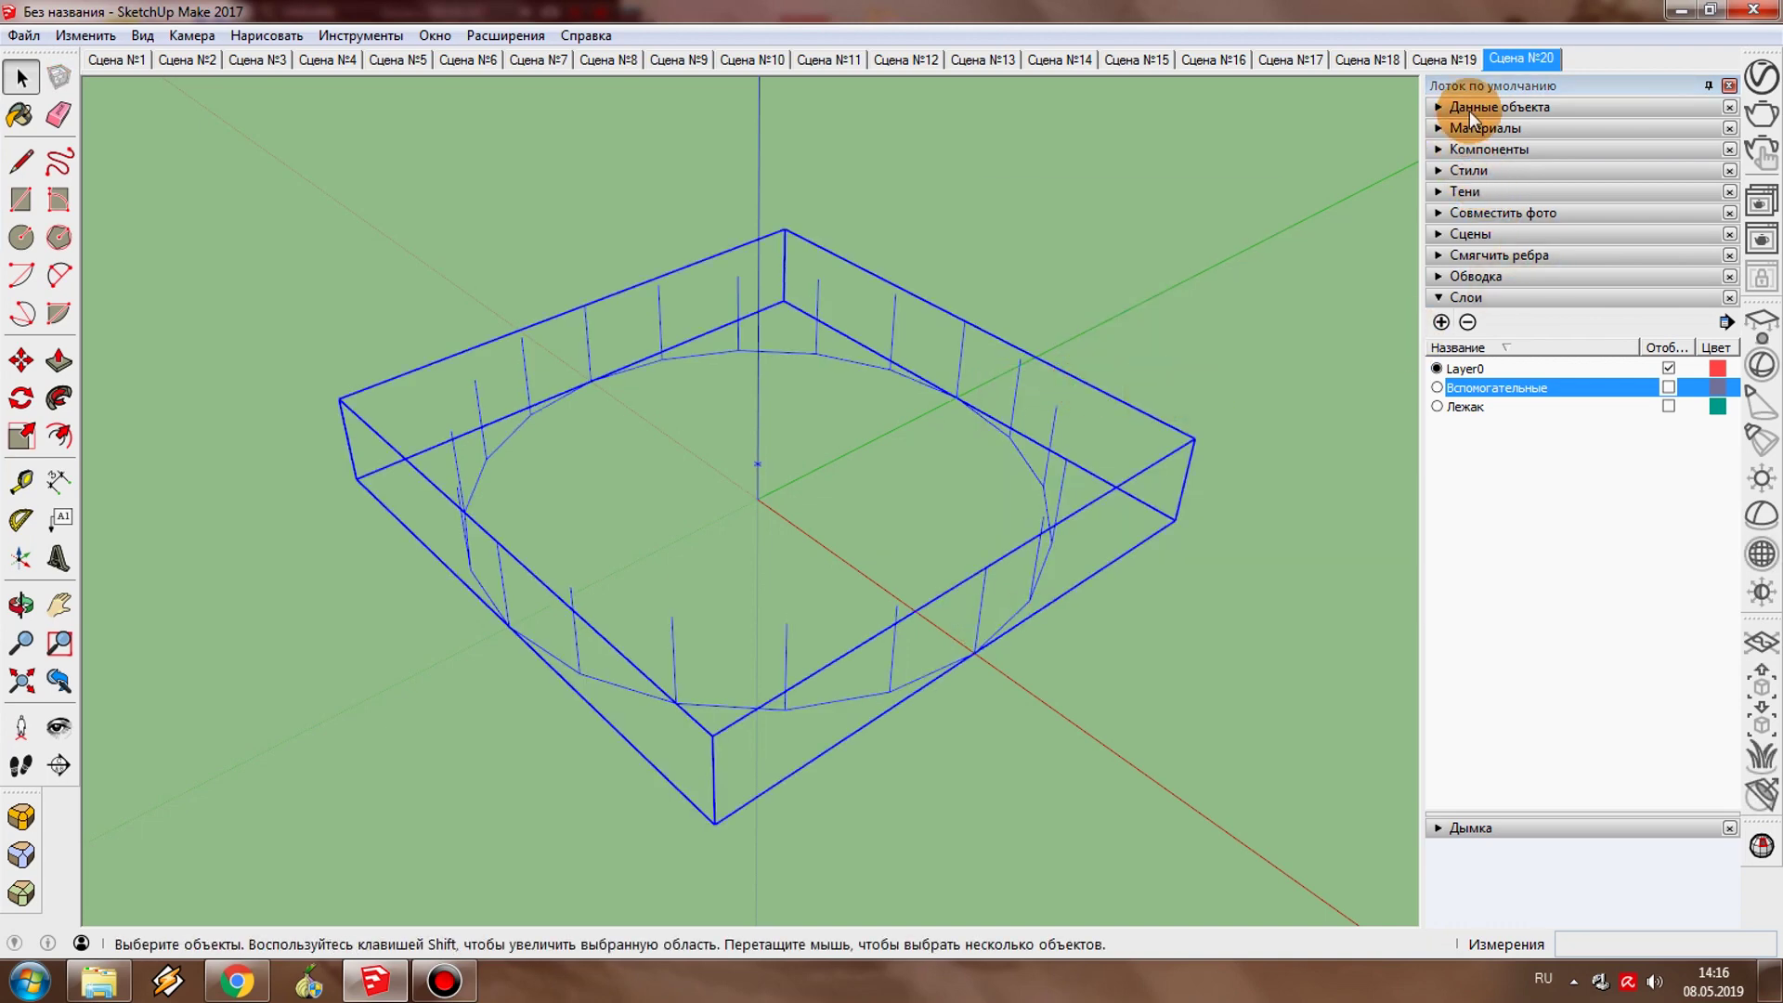
pyautogui.click(1472, 109)
pyautogui.click(1639, 164)
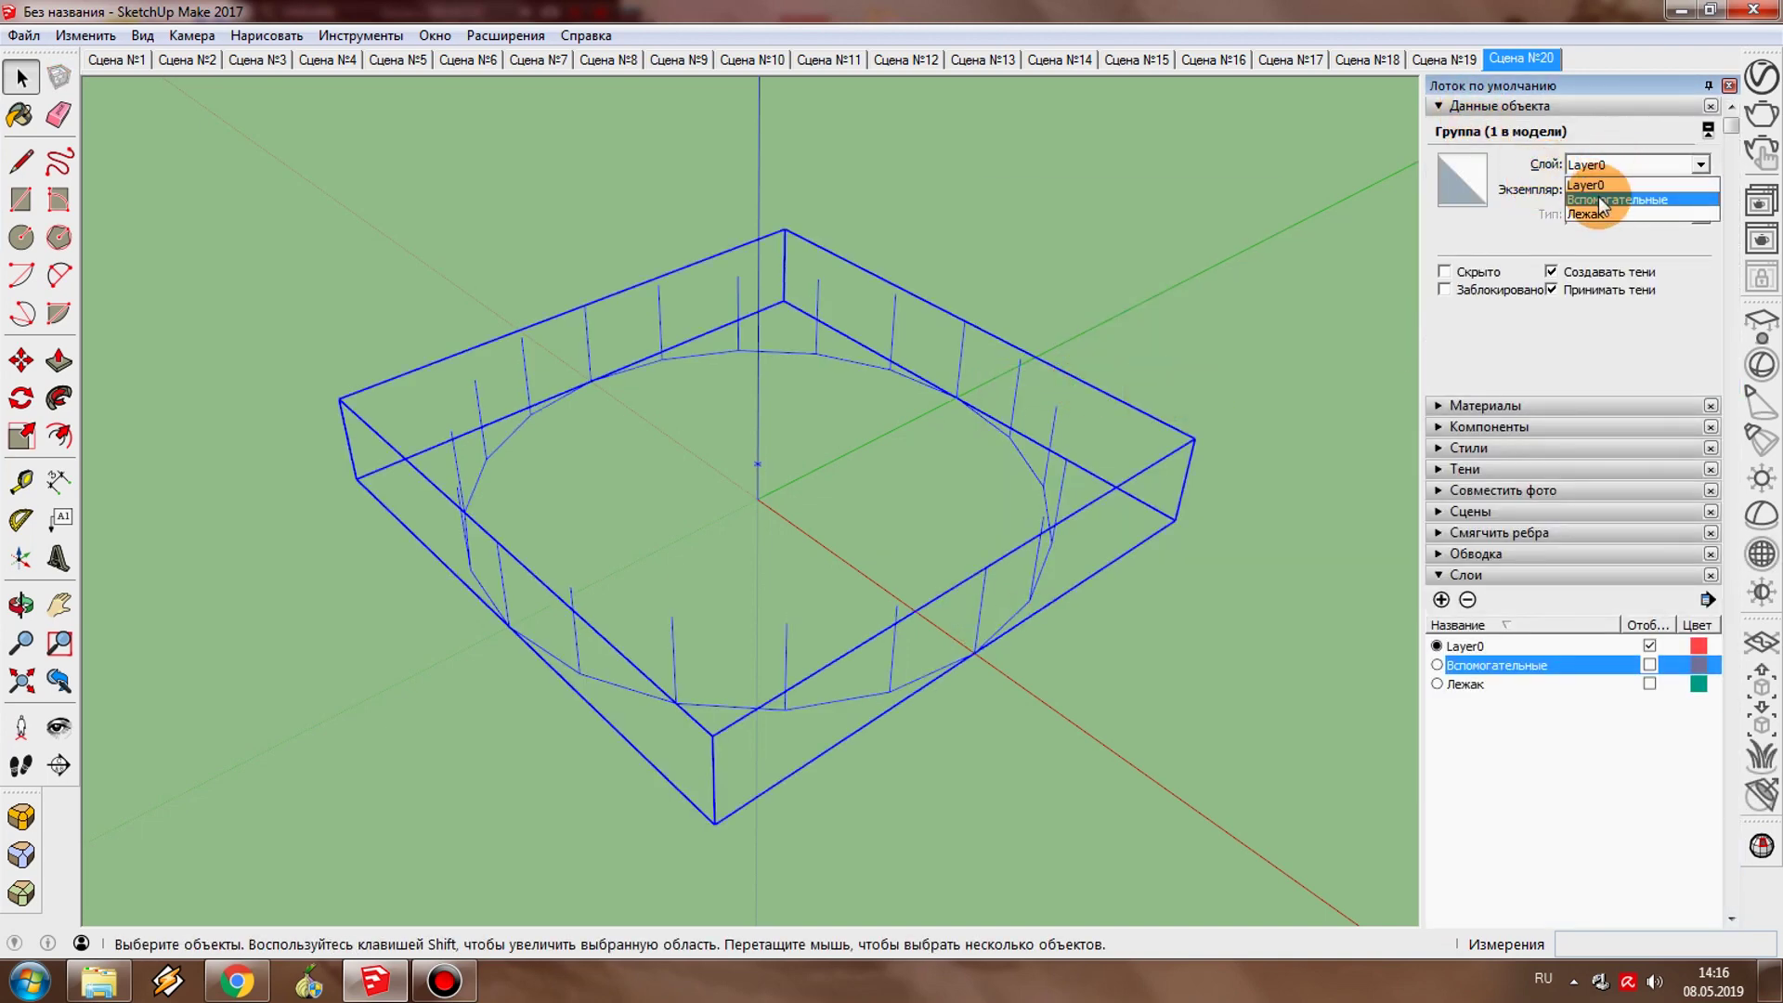
pyautogui.click(1616, 200)
# Step: Show the Лежак chair layer and return to Сцена №1
pyautogui.click(1278, 350)
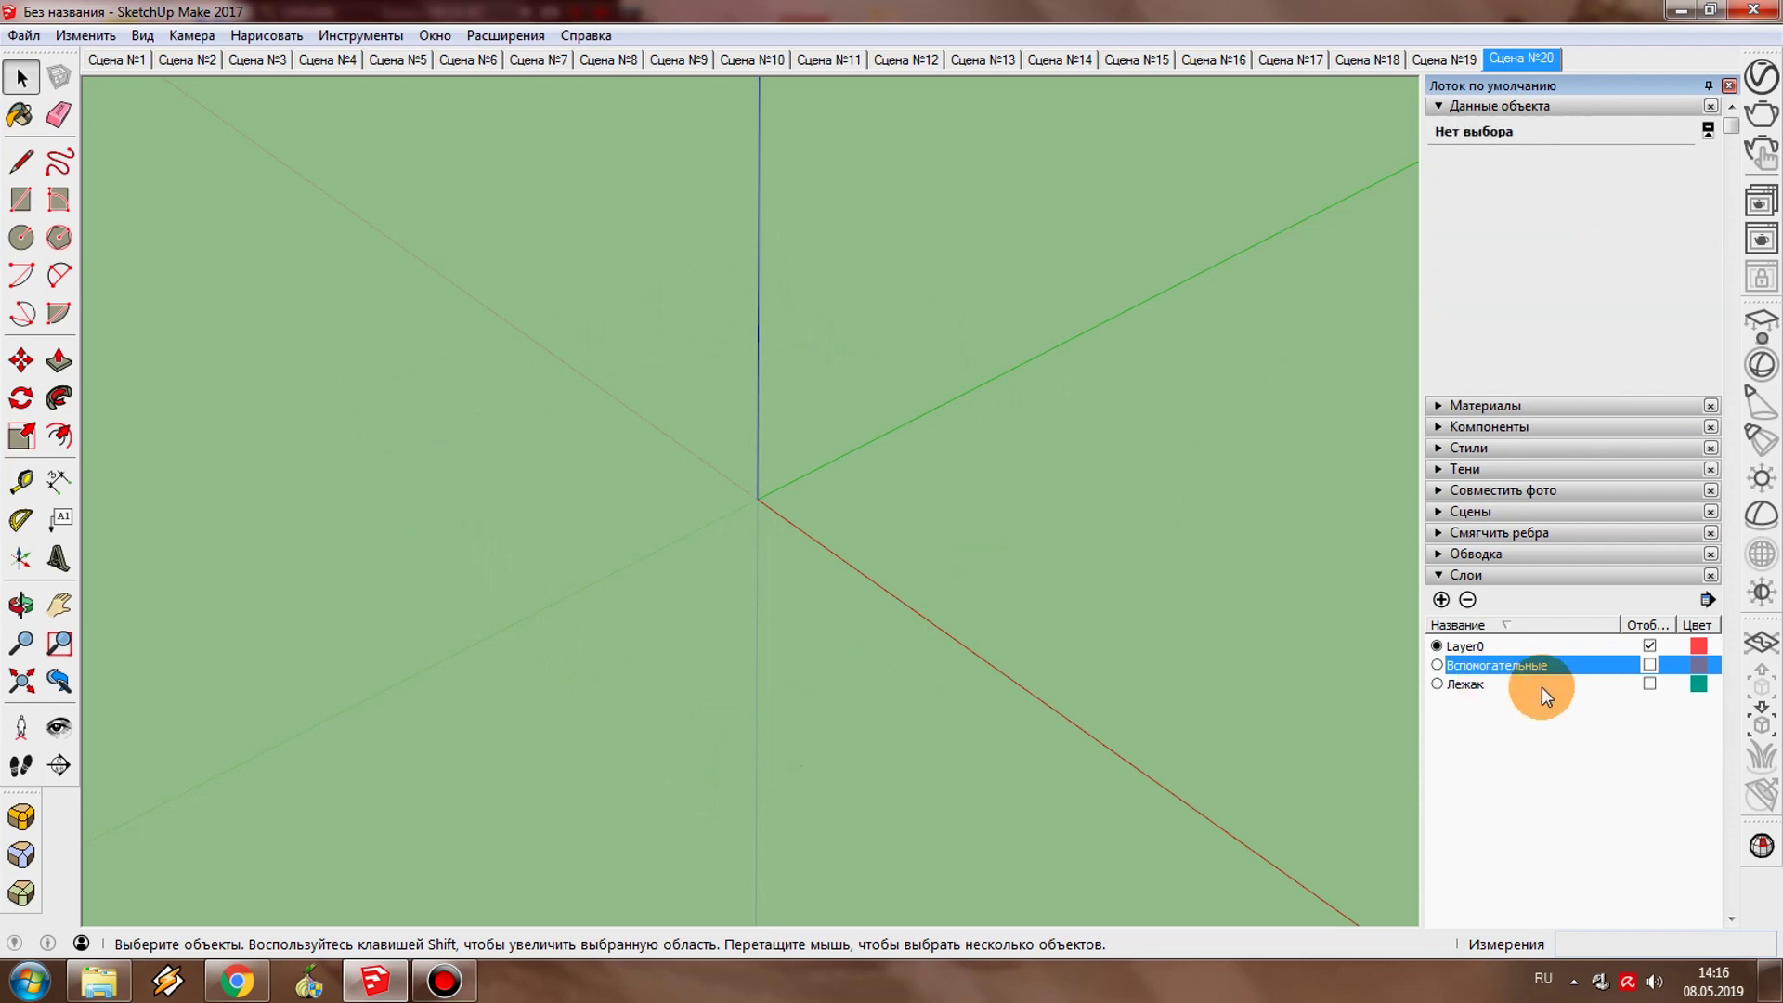
pyautogui.click(1650, 684)
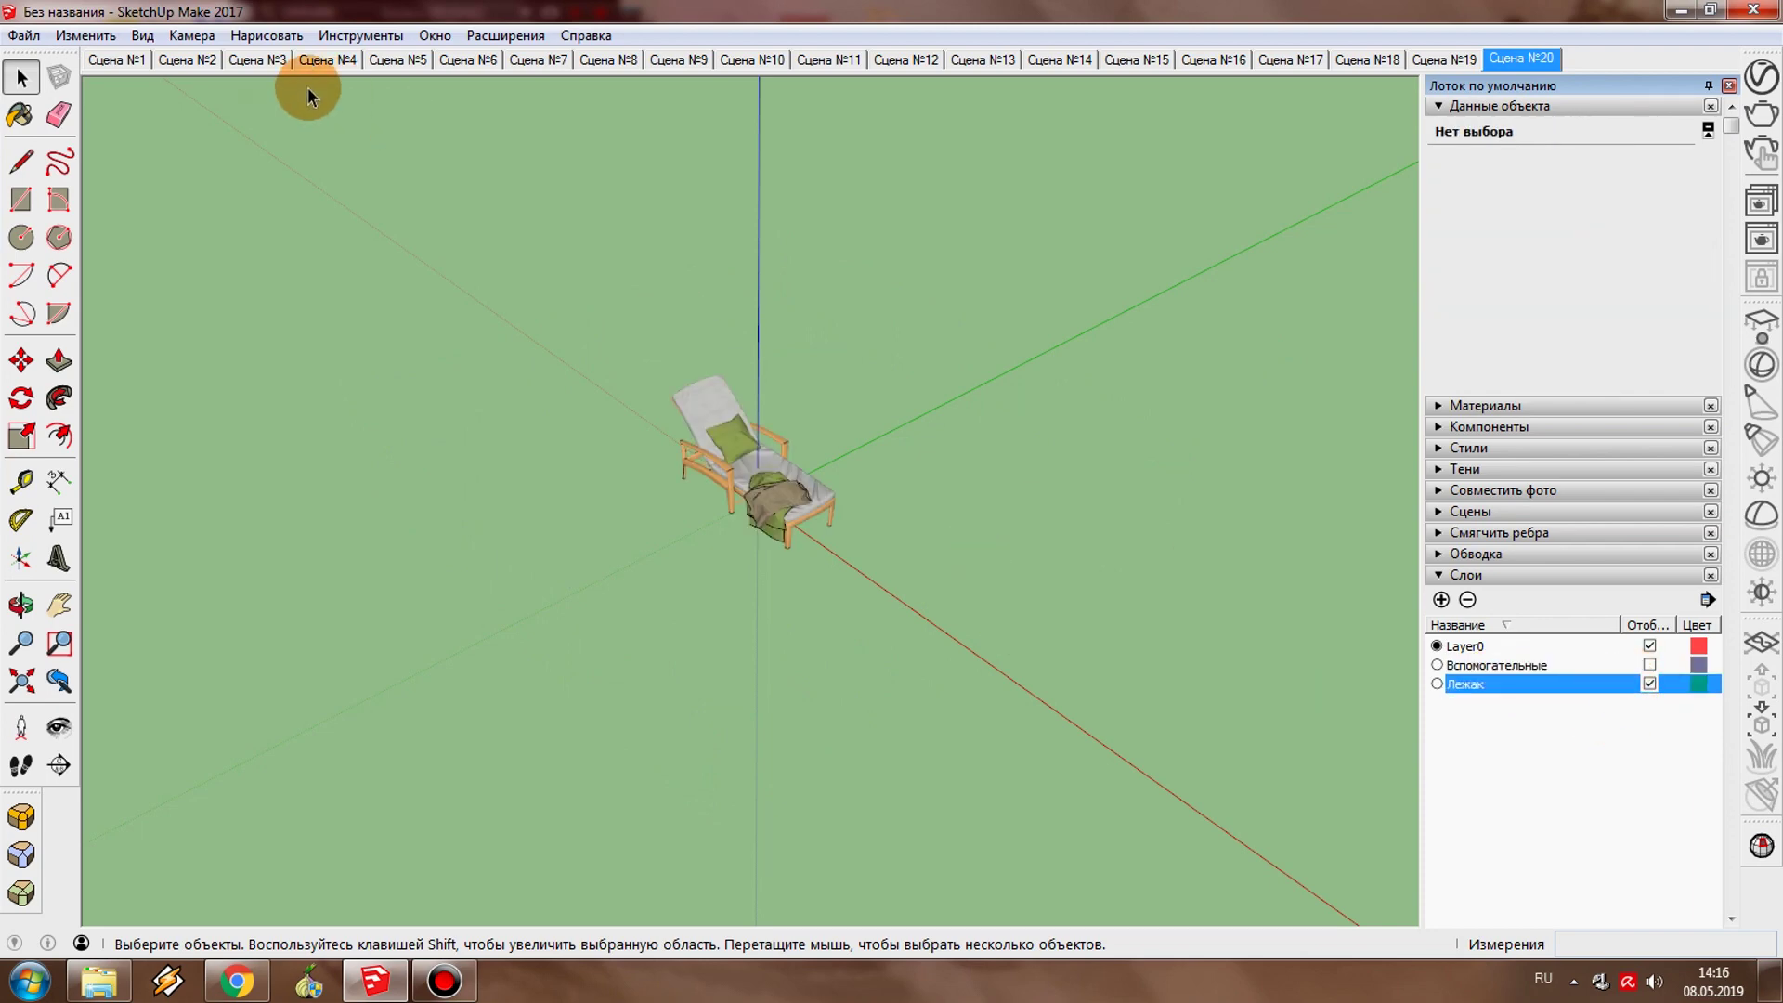
pyautogui.click(117, 60)
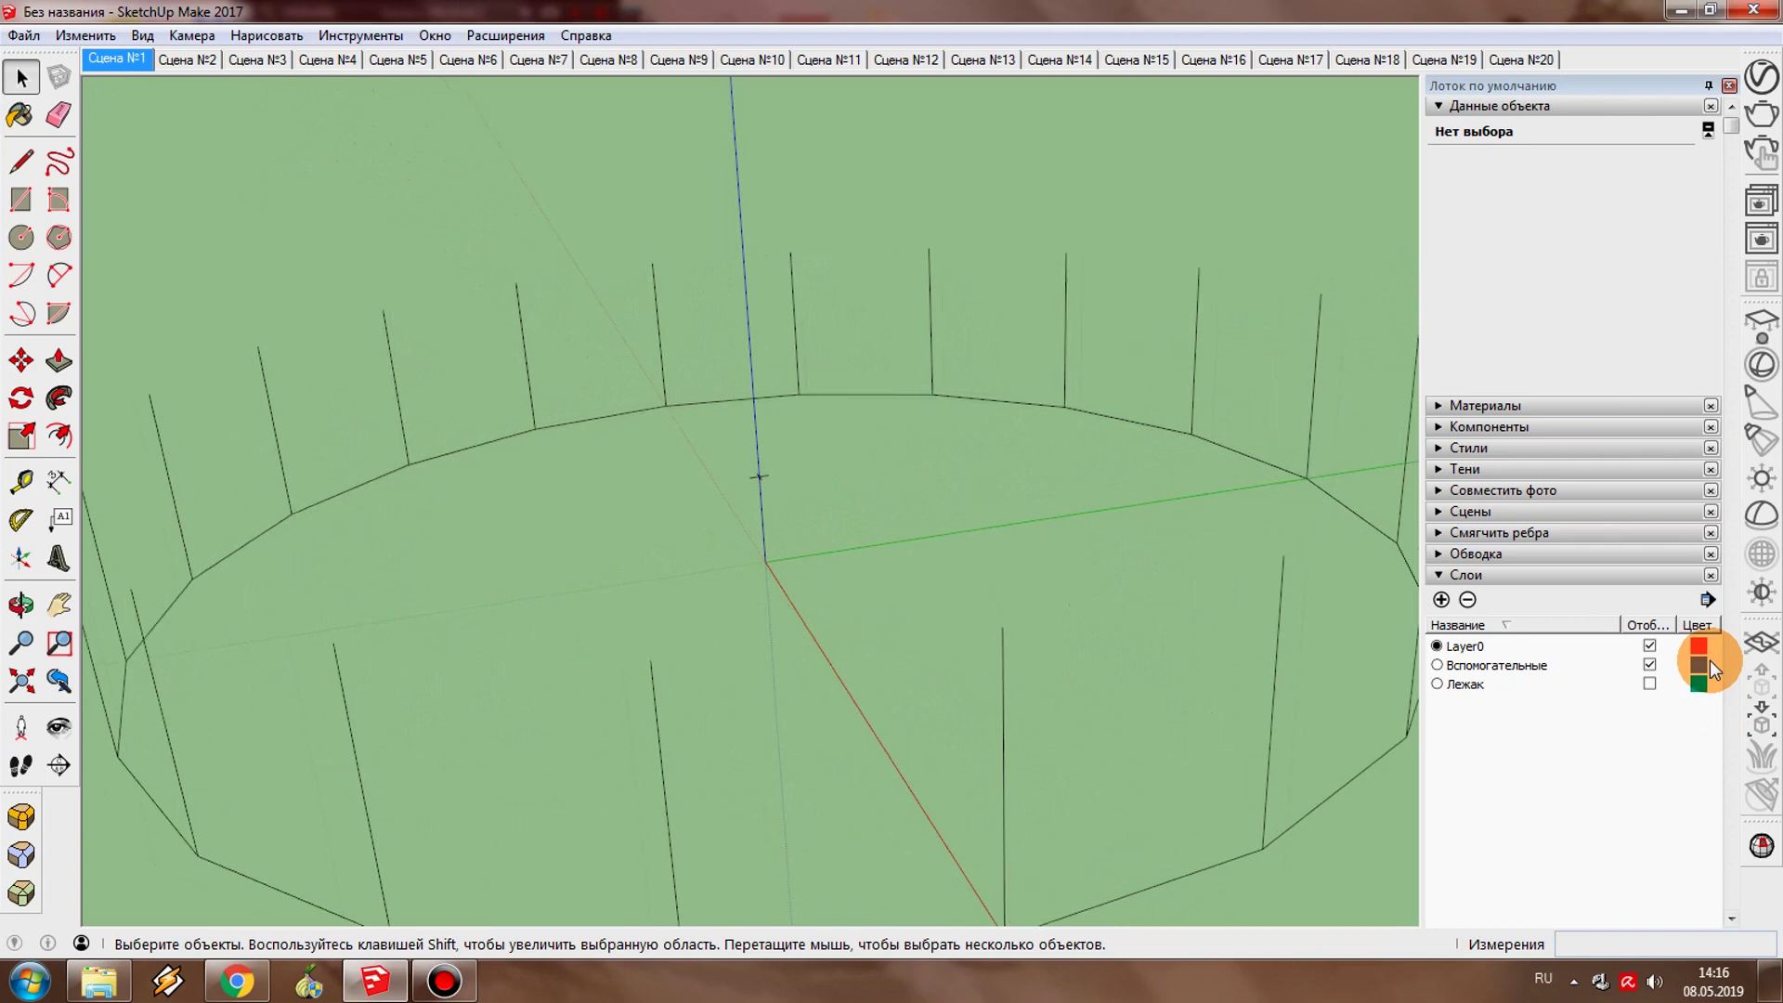
# Step: In Сцена №1, hide Вспомогательные, show Лежак, and update the scene
pyautogui.click(1651, 665)
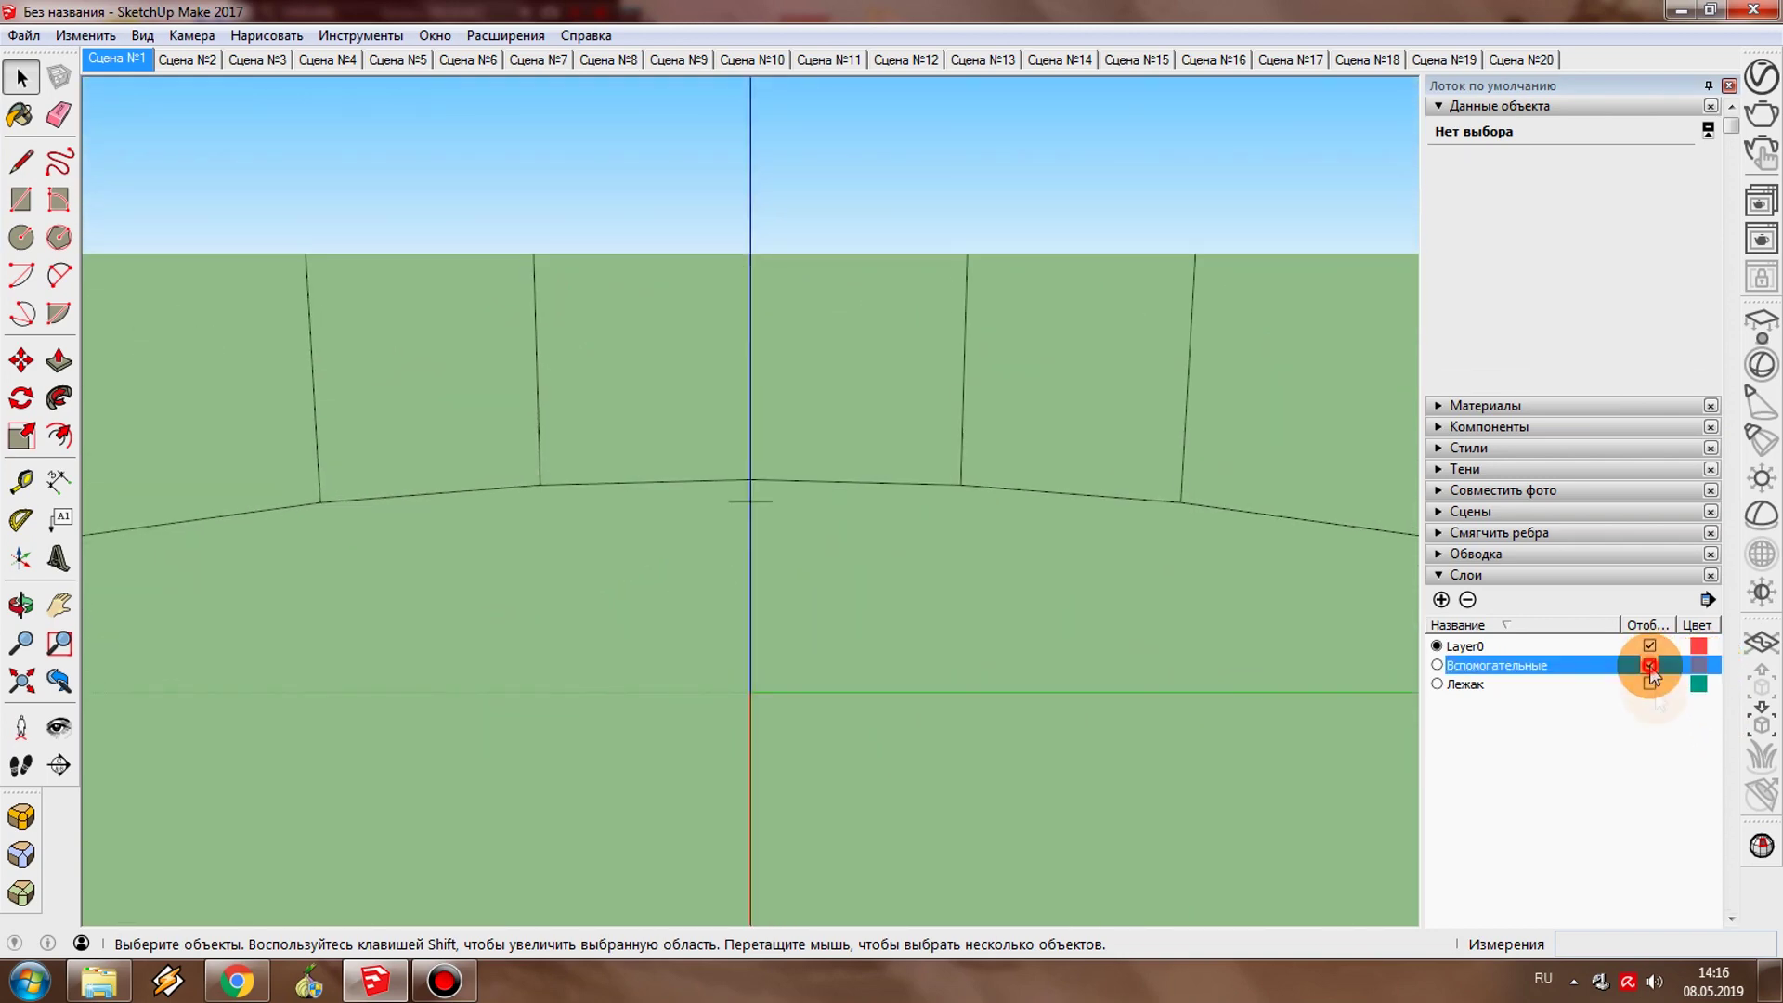
pyautogui.click(1650, 684)
pyautogui.click(140, 67)
pyautogui.rightClick(138, 65)
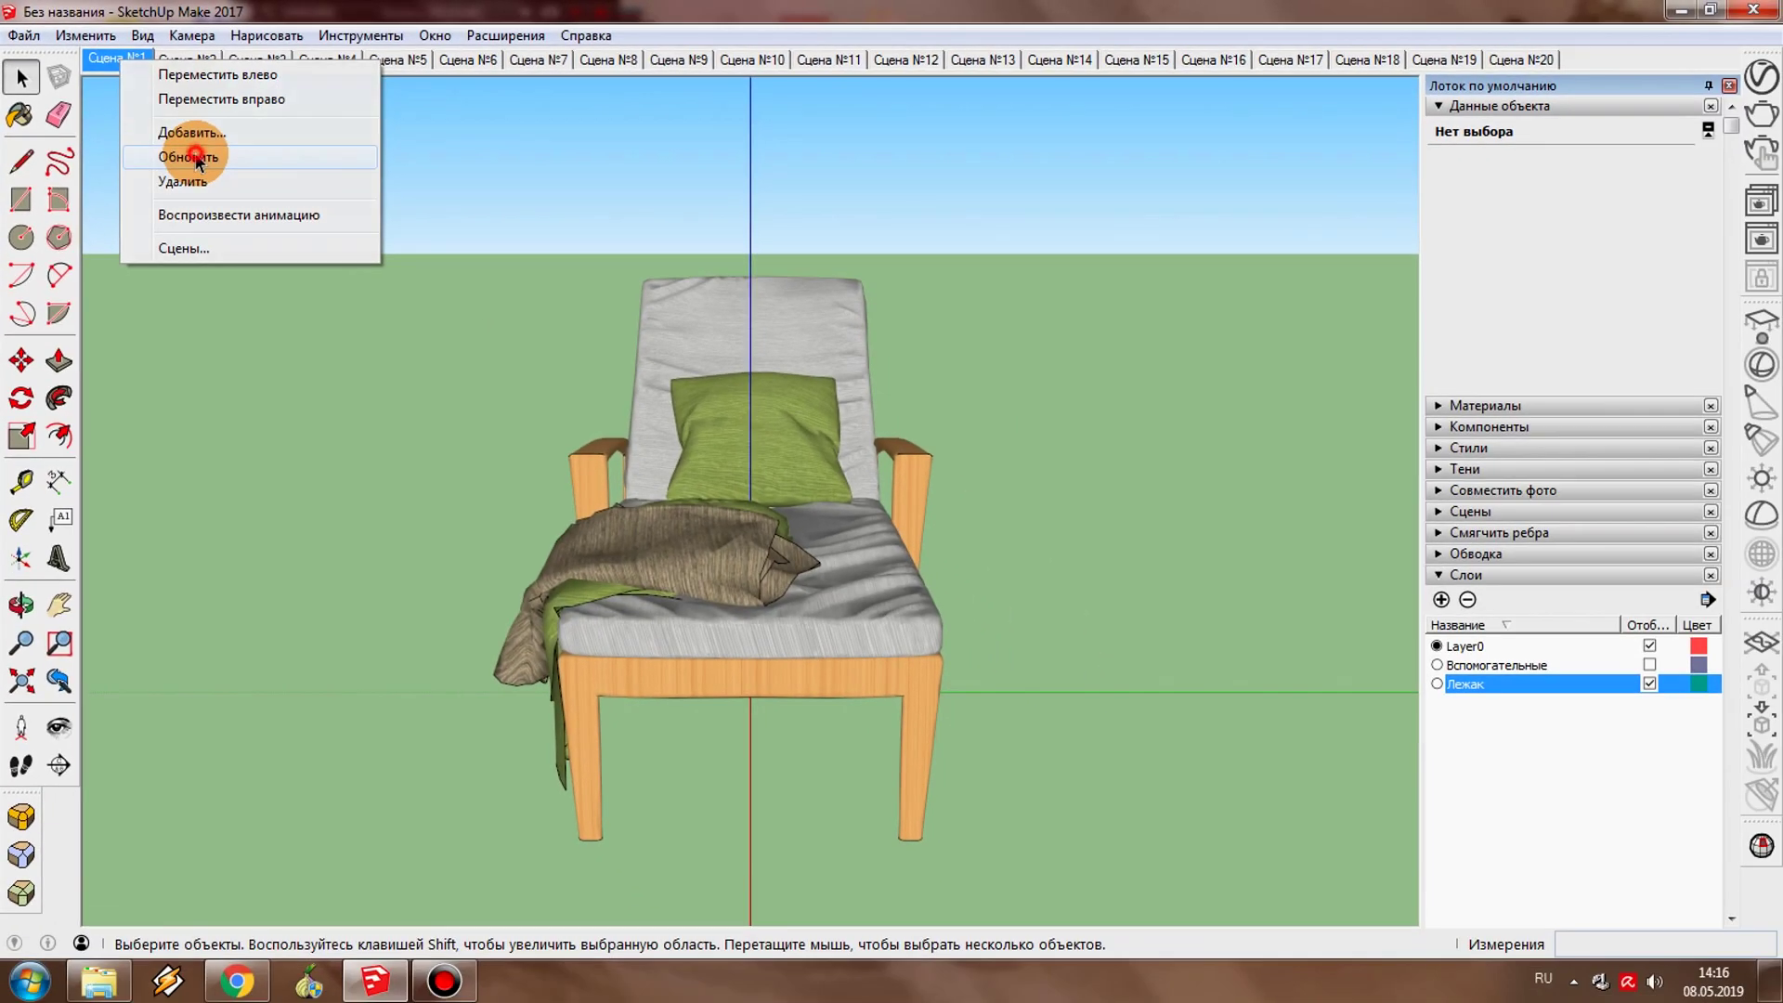
pyautogui.click(190, 118)
# Step: Update Сцена №2 with the helper layer hidden, then fix Сцена №3's layer visibility
pyautogui.click(193, 57)
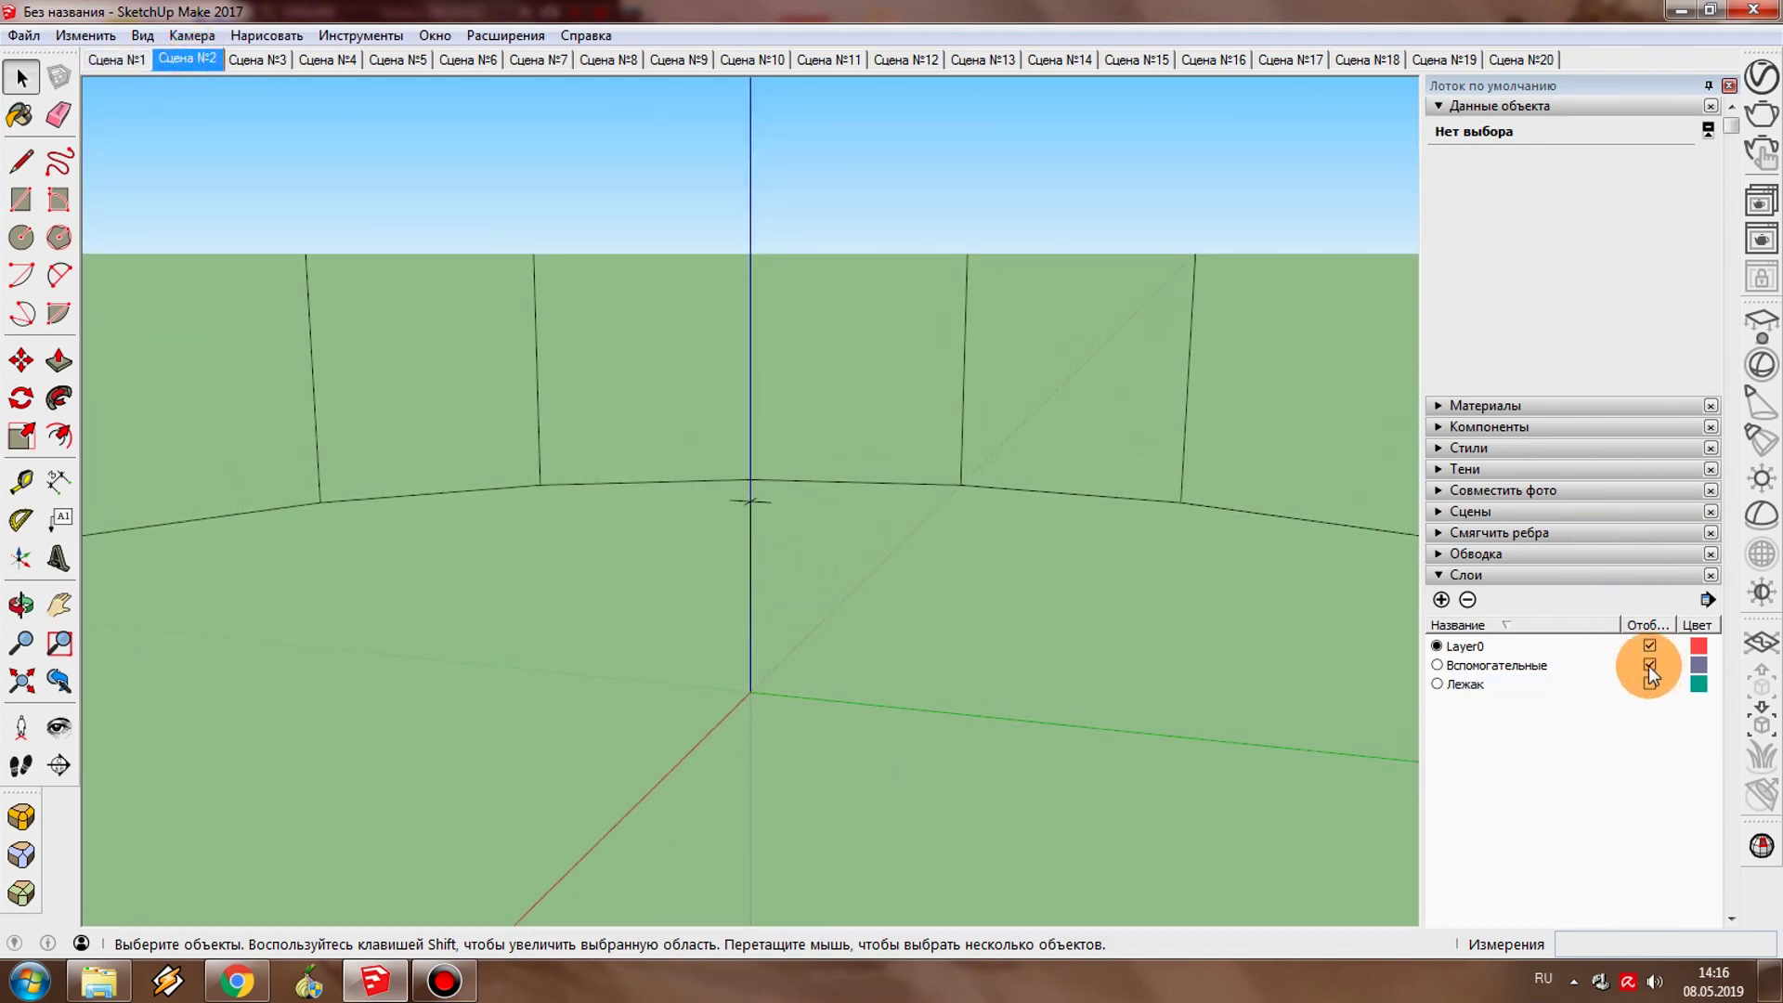
pyautogui.click(1650, 665)
pyautogui.rightClick(212, 64)
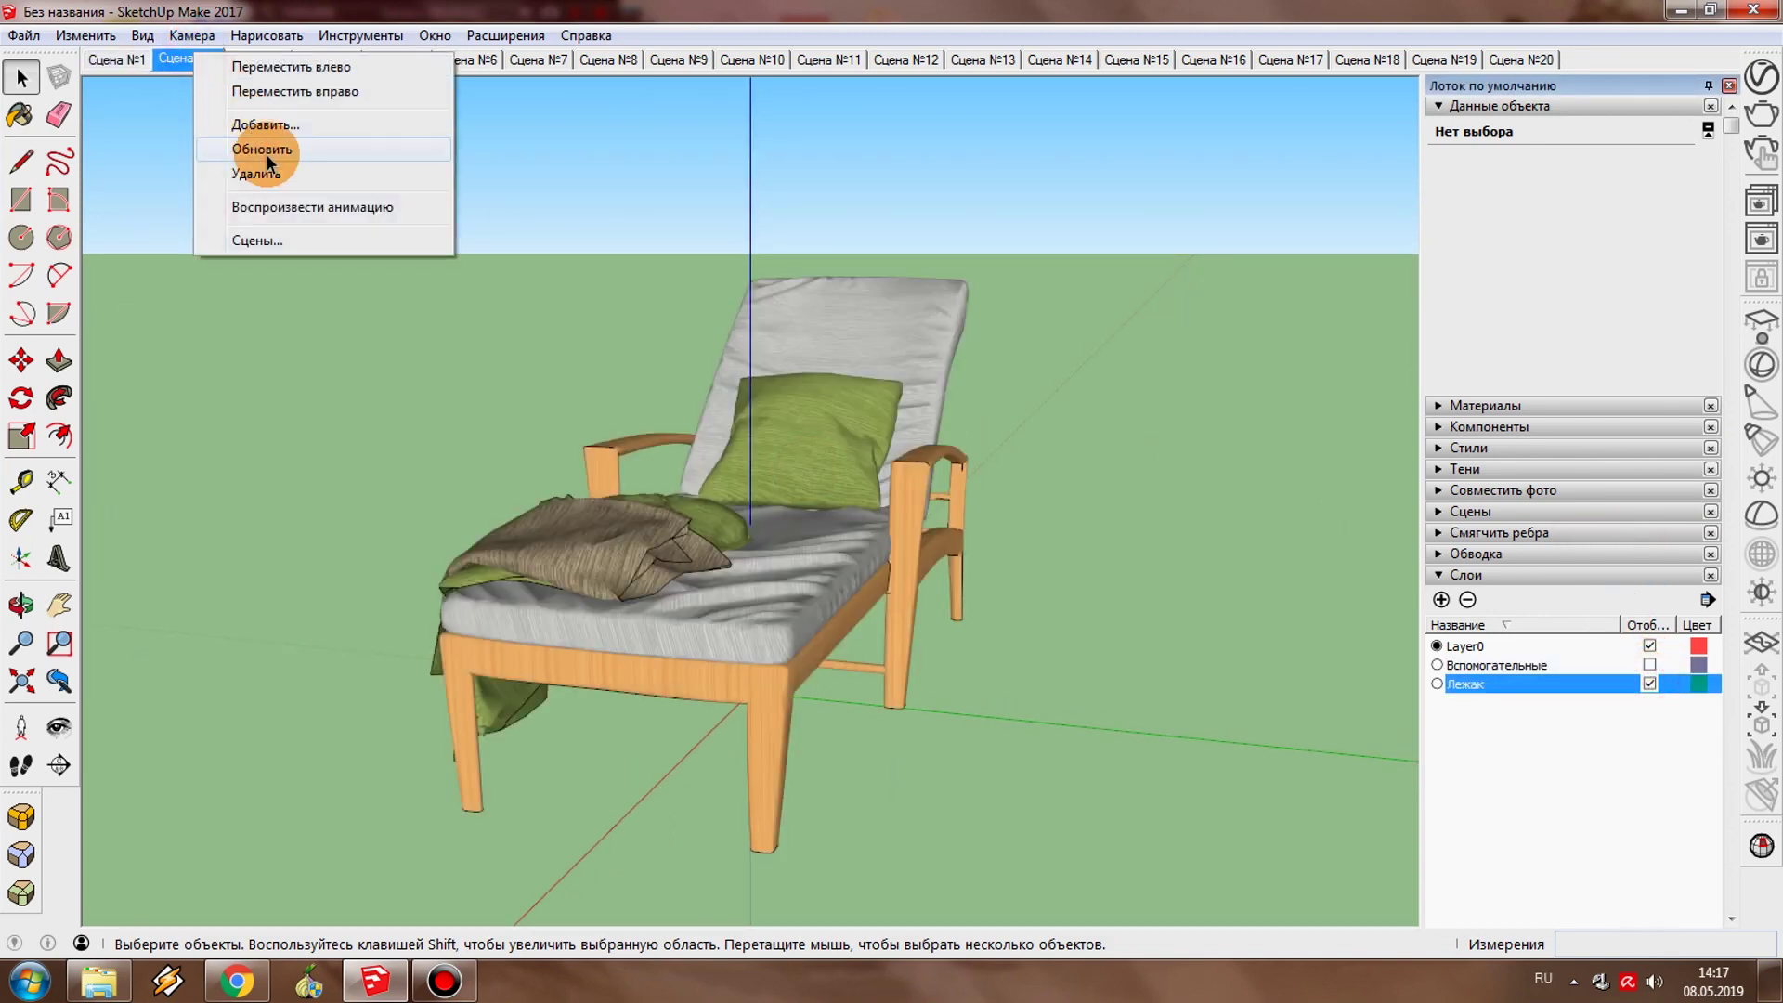
pyautogui.click(255, 148)
pyautogui.click(257, 59)
pyautogui.click(1649, 665)
pyautogui.click(1650, 683)
# Step: Hide Вспомогательные and show Лежак in Сцены №4–6, updating the sixth scene
pyautogui.click(340, 63)
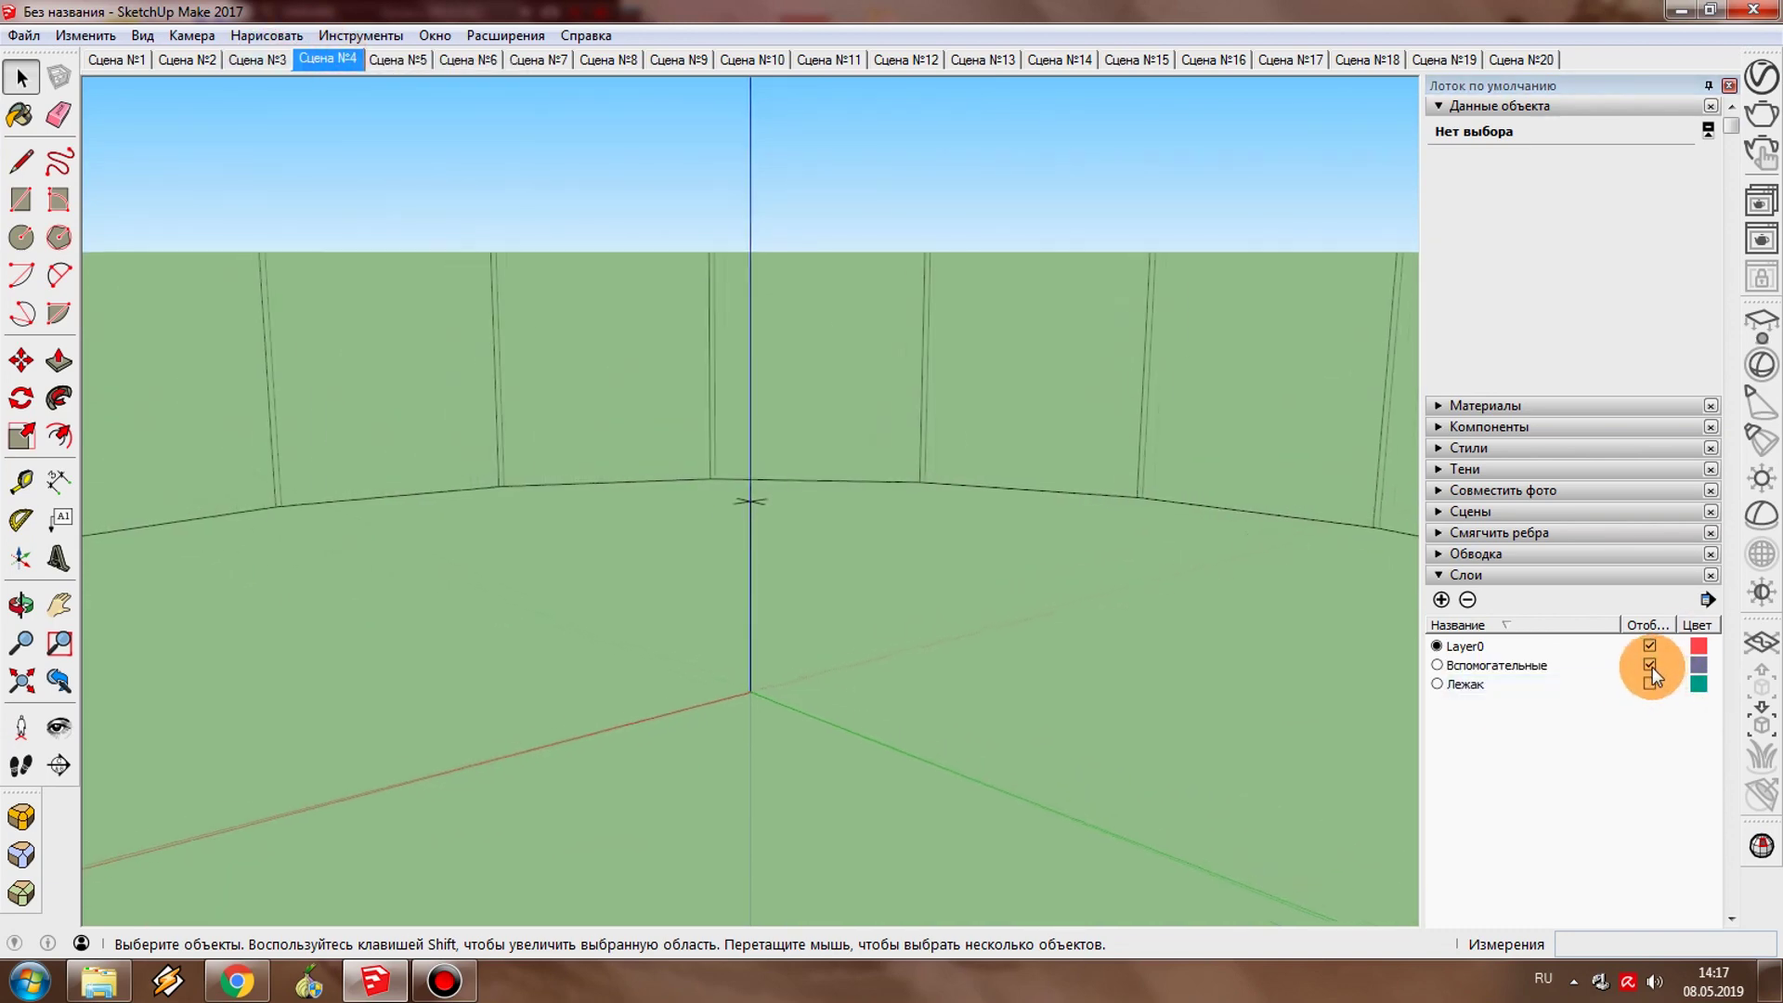
pyautogui.click(1649, 665)
pyautogui.click(1650, 684)
pyautogui.click(399, 60)
pyautogui.click(1650, 665)
pyautogui.click(1650, 684)
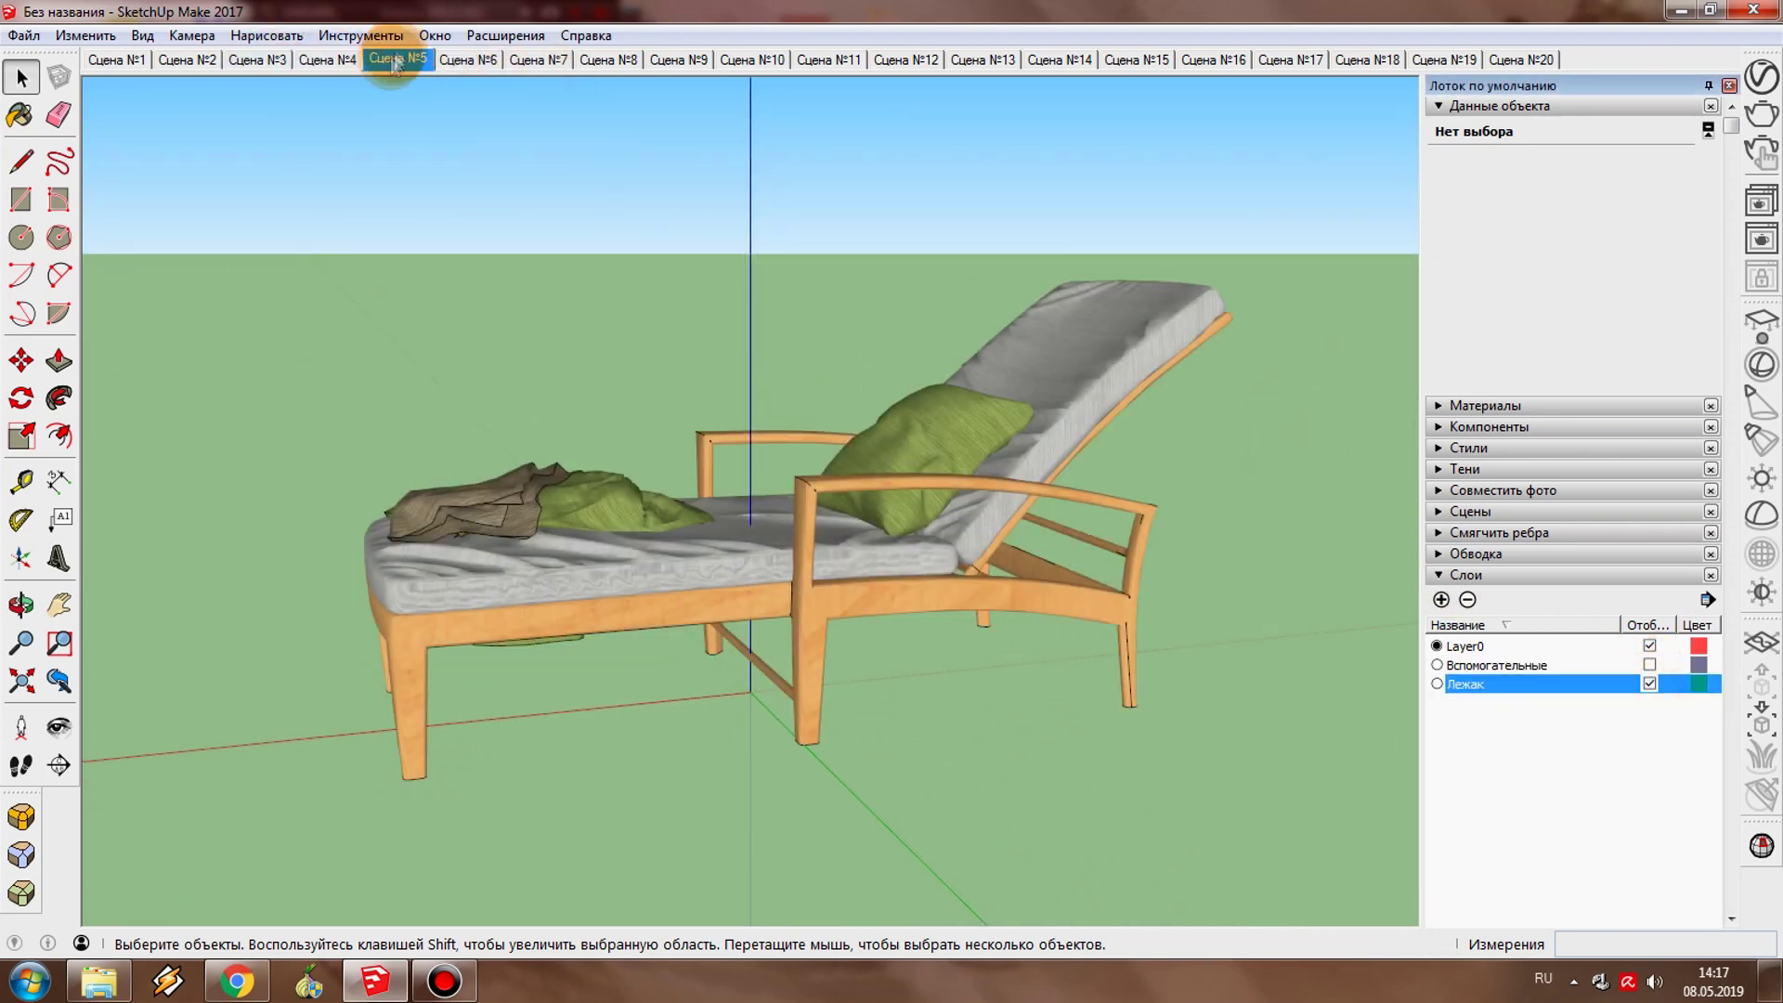
pyautogui.click(468, 60)
pyautogui.click(1650, 665)
pyautogui.click(1649, 683)
pyautogui.rightClick(468, 59)
pyautogui.click(520, 158)
# Step: Apply the hidden-guides, visible-chair layer settings to the next scenes through Сцена №9
pyautogui.click(539, 59)
pyautogui.click(1650, 665)
pyautogui.click(1650, 683)
pyautogui.rightClick(539, 59)
pyautogui.click(608, 60)
pyautogui.click(1649, 665)
pyautogui.click(1649, 684)
pyautogui.click(678, 59)
pyautogui.click(1649, 665)
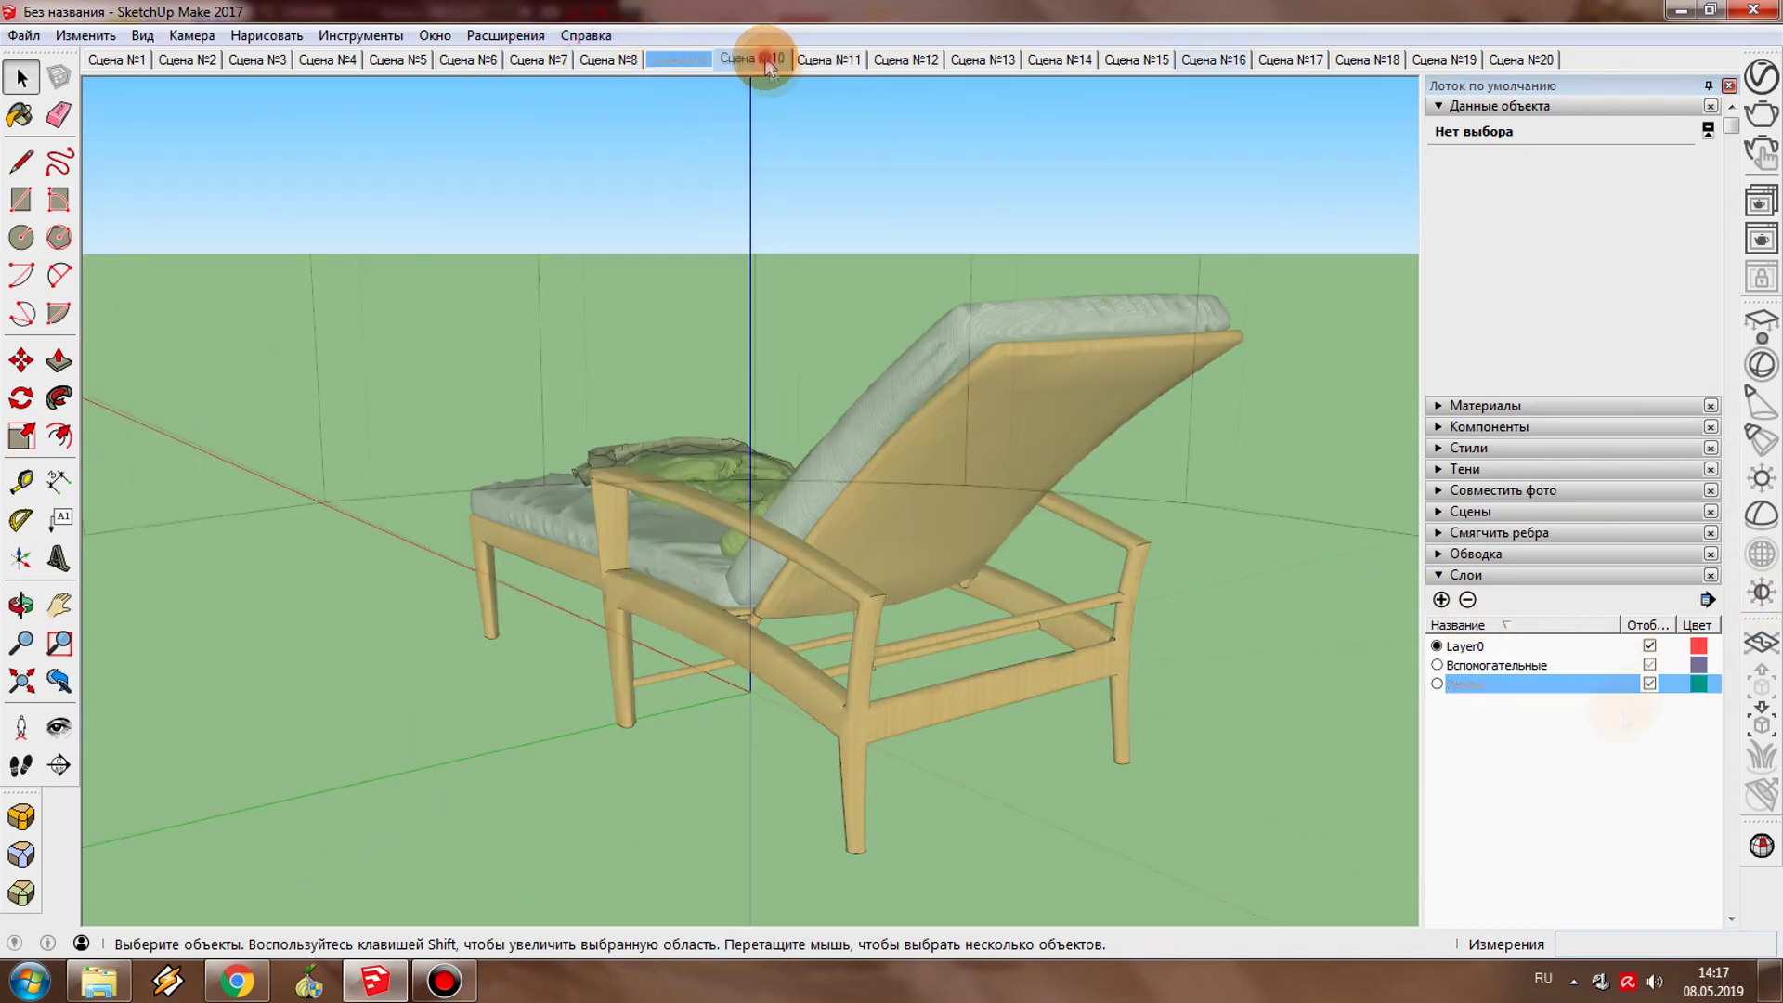
pyautogui.click(1650, 665)
pyautogui.click(1650, 683)
# Step: Update the remaining scenes up to Сцена №18 with the chair shown and guides hidden
pyautogui.rightClick(1291, 60)
pyautogui.click(1277, 139)
pyautogui.click(1649, 684)
pyautogui.click(1650, 665)
pyautogui.rightClick(1291, 60)
pyautogui.click(1318, 140)
pyautogui.click(1367, 60)
pyautogui.rightClick(1368, 60)
pyautogui.click(1393, 139)
pyautogui.click(1444, 60)
# Step: Update Сцена №19 and Сцена №20 with the guide layer hidden, then return to Сцена №1
pyautogui.click(1649, 683)
pyautogui.rightClick(1445, 60)
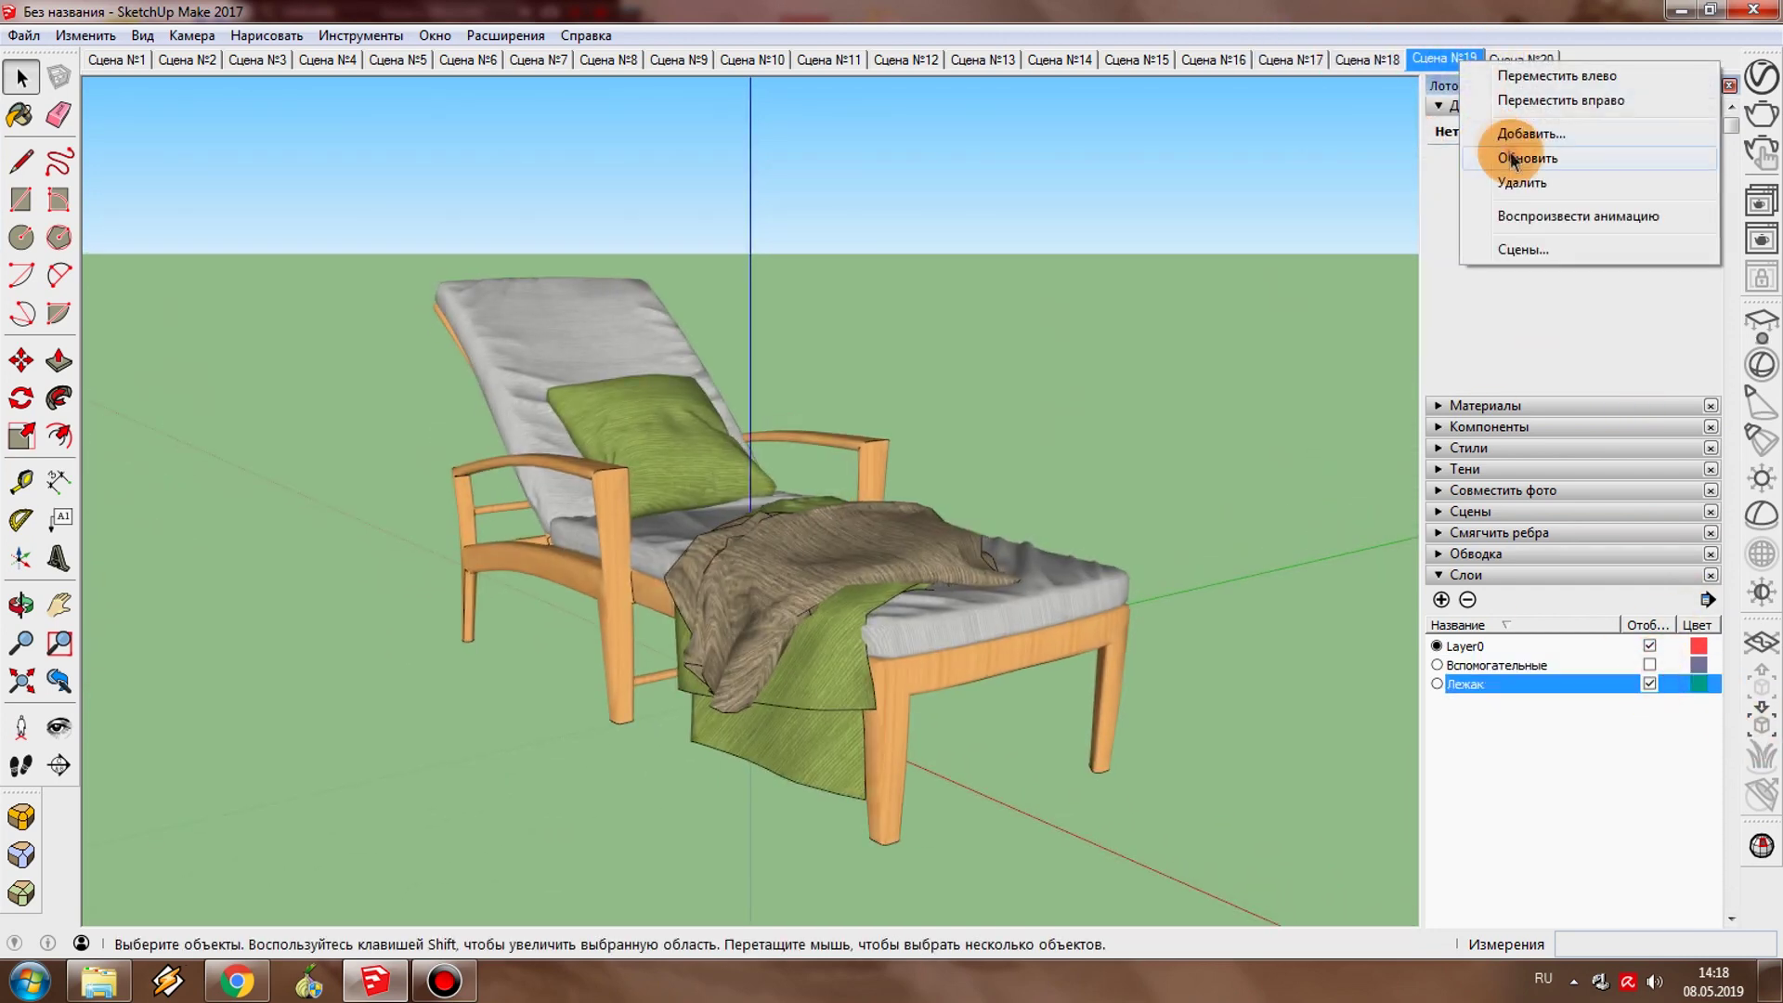
pyautogui.click(1486, 139)
pyautogui.click(1521, 59)
pyautogui.click(1649, 665)
pyautogui.click(1649, 684)
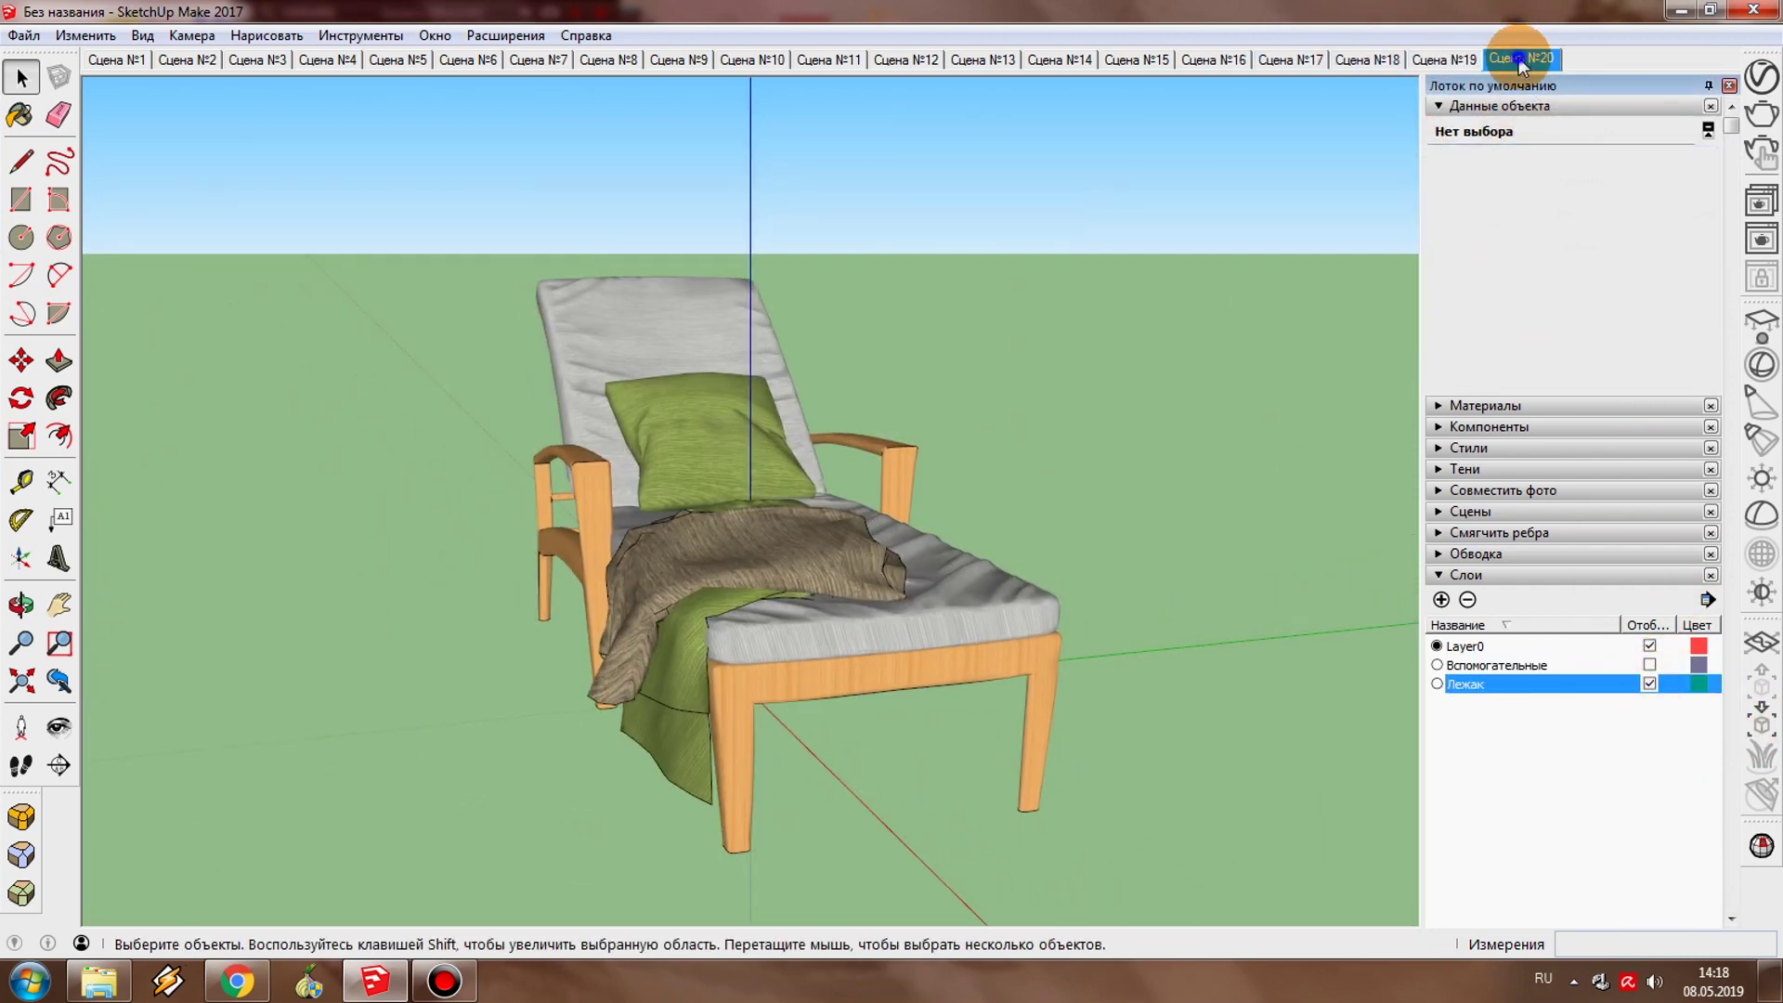
pyautogui.rightClick(1521, 59)
pyautogui.click(1486, 139)
pyautogui.click(88, 58)
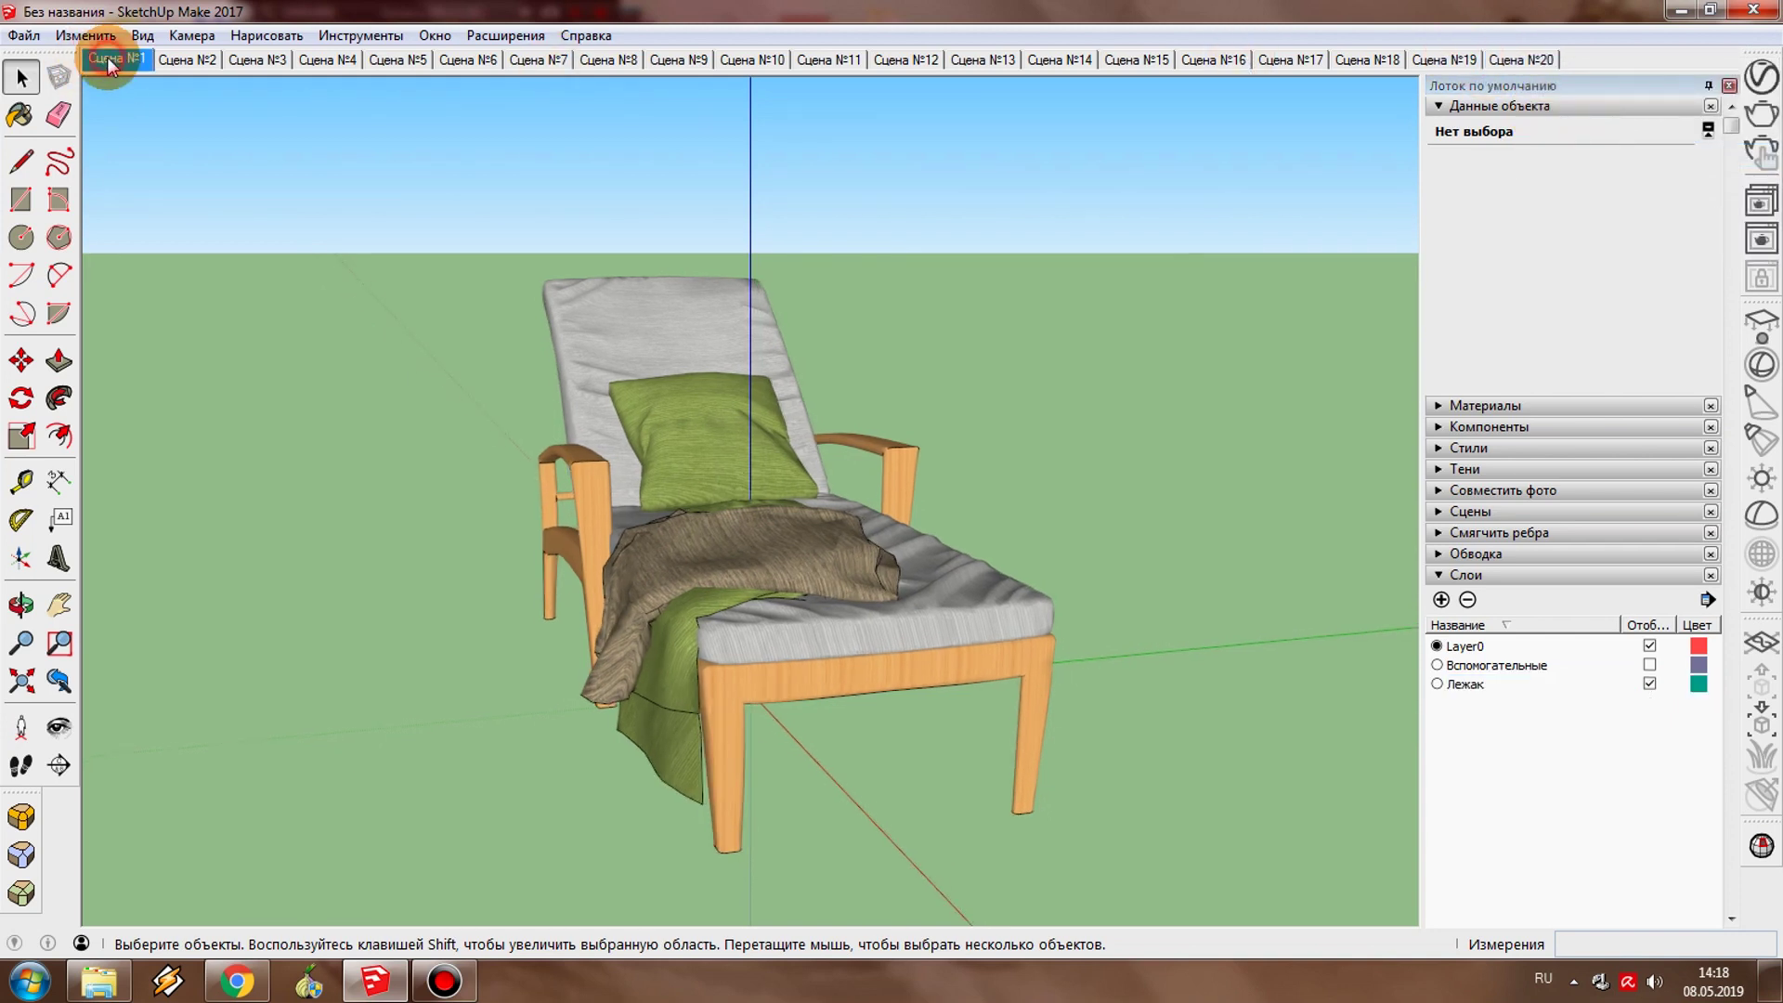
# Step: Preview the updated Сцена №2 and Сцена №3, then return to Сцена №1
pyautogui.click(182, 64)
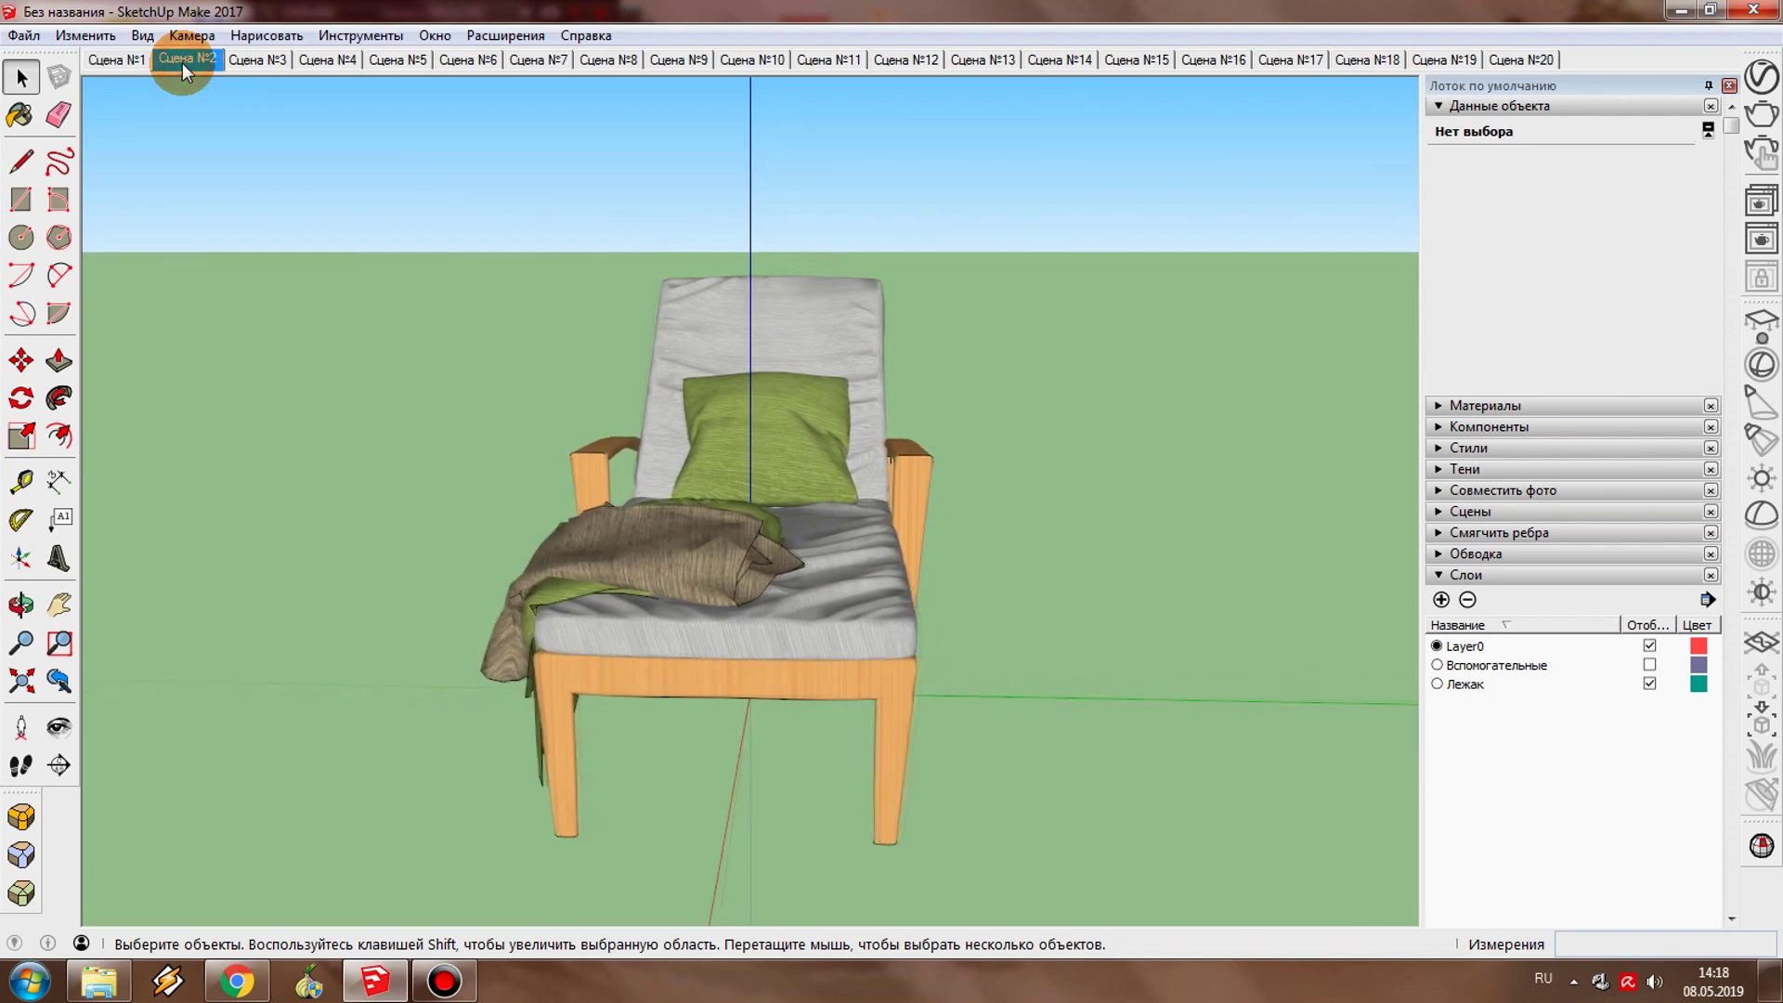
pyautogui.click(259, 57)
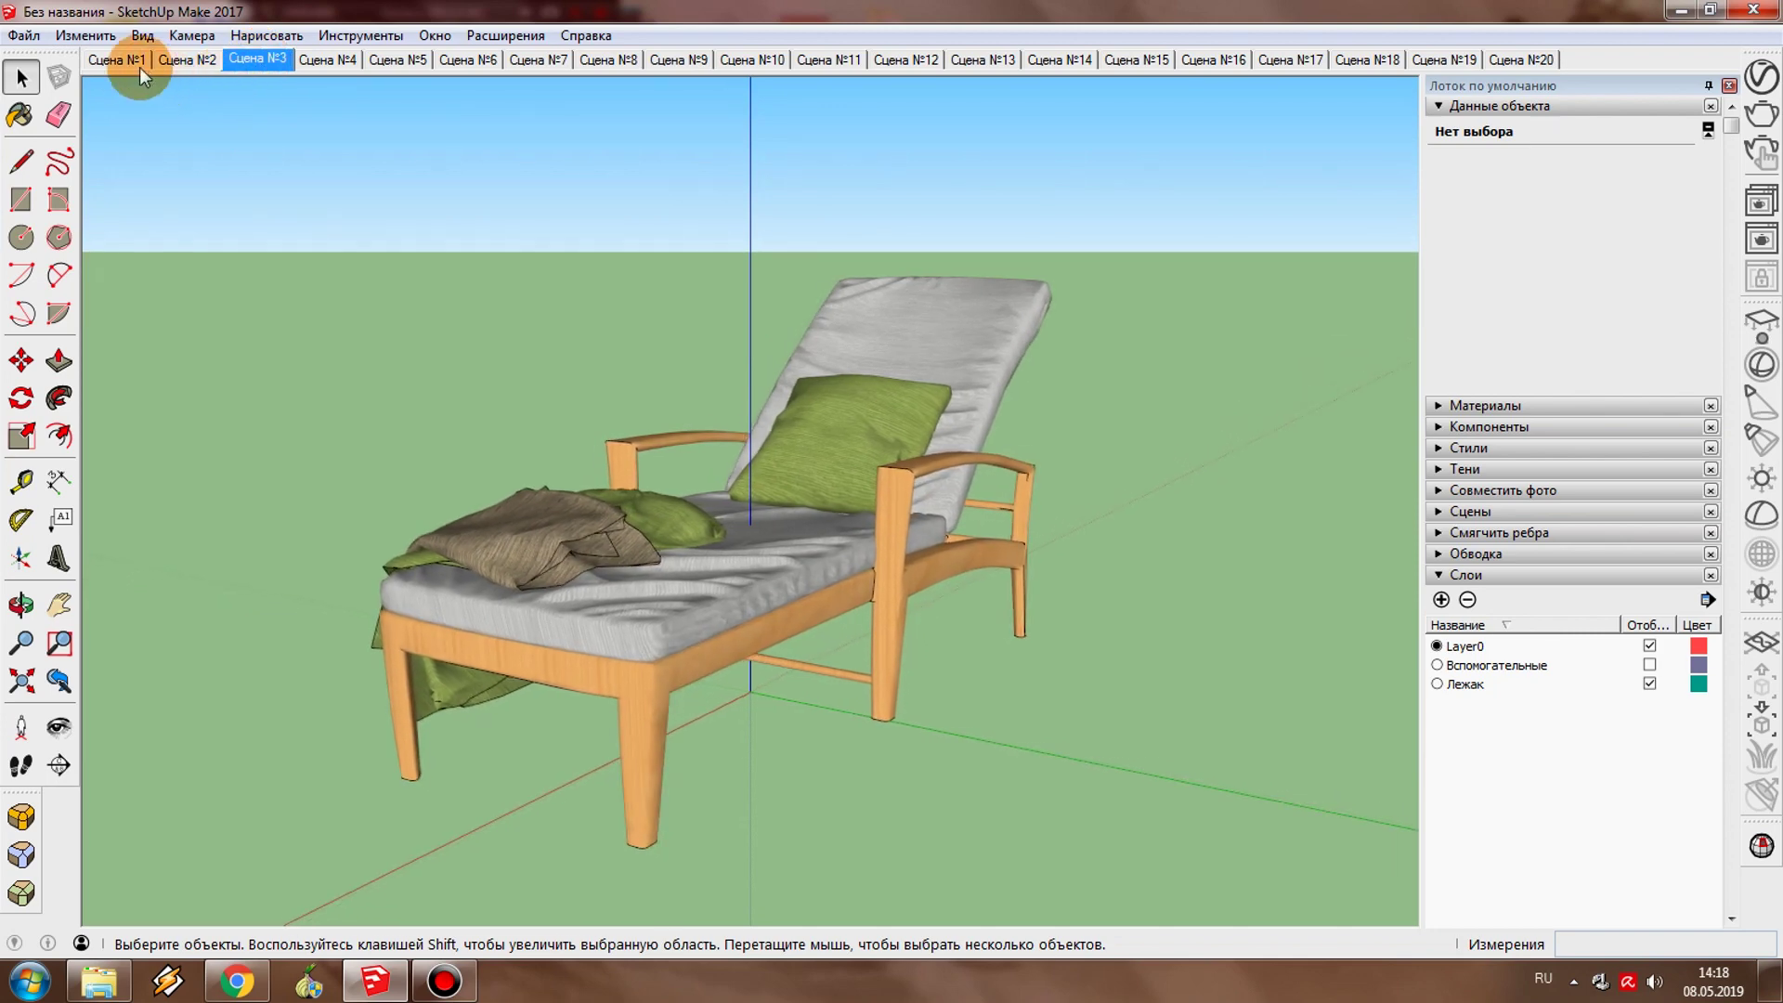
pyautogui.click(117, 57)
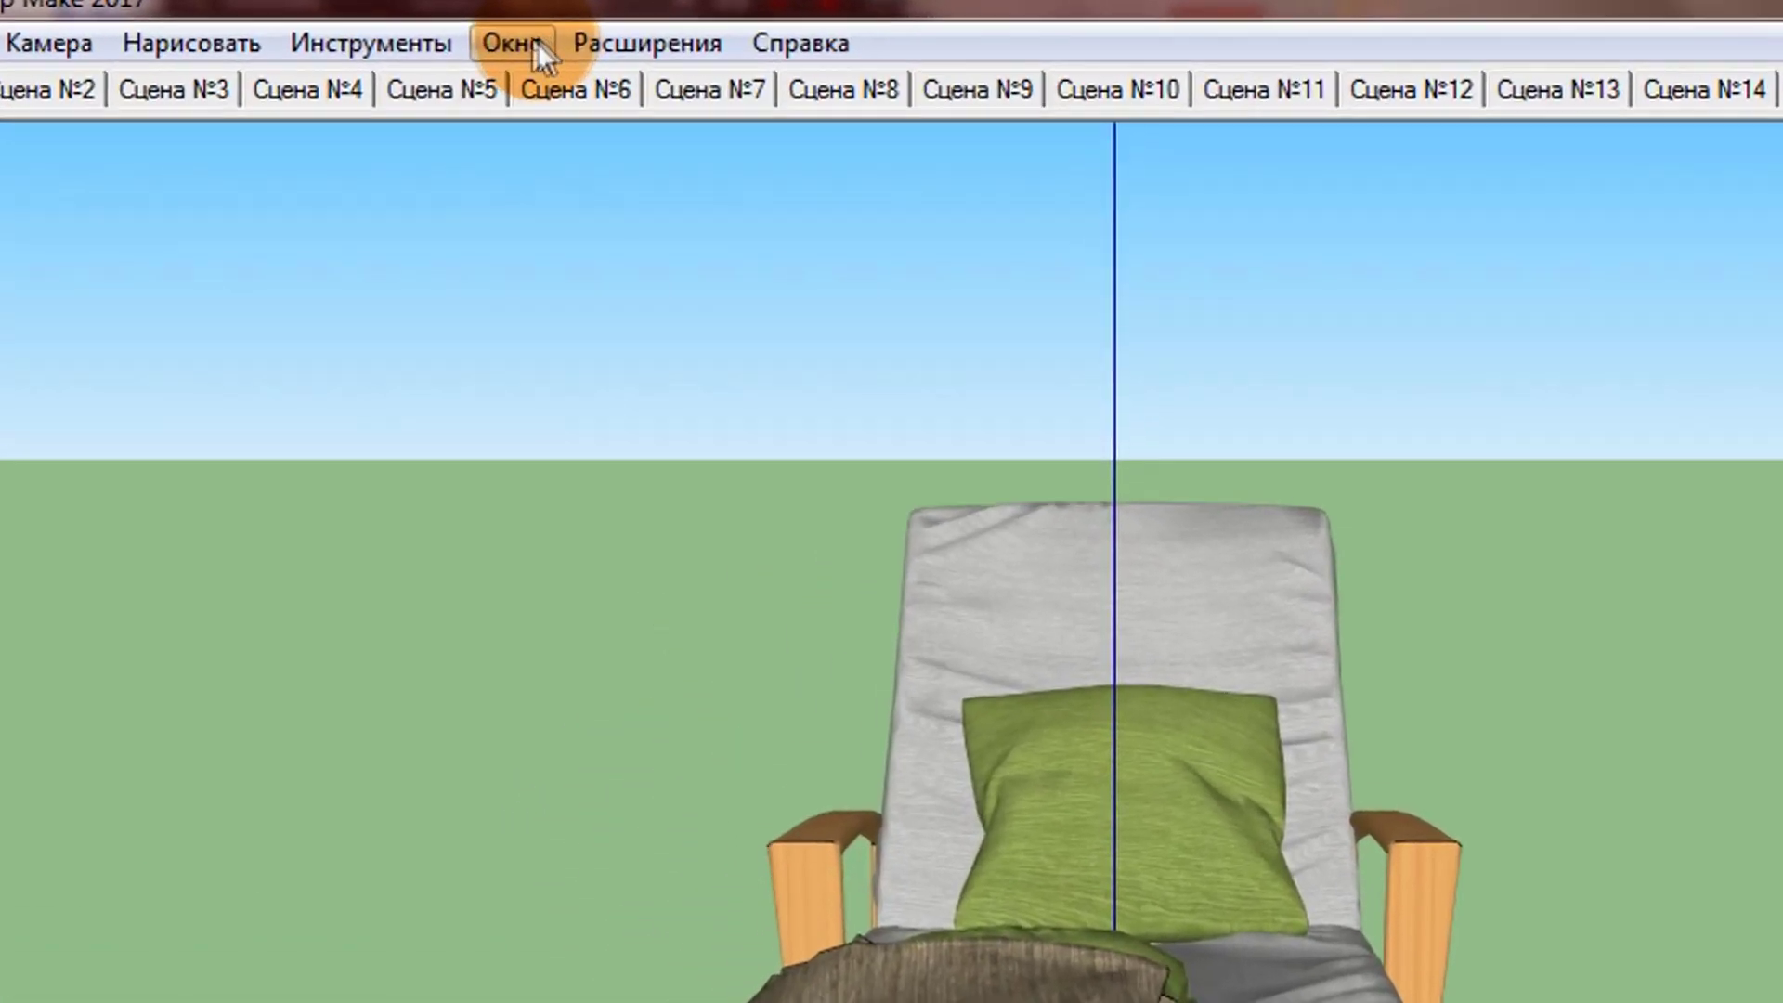
pyautogui.click(444, 34)
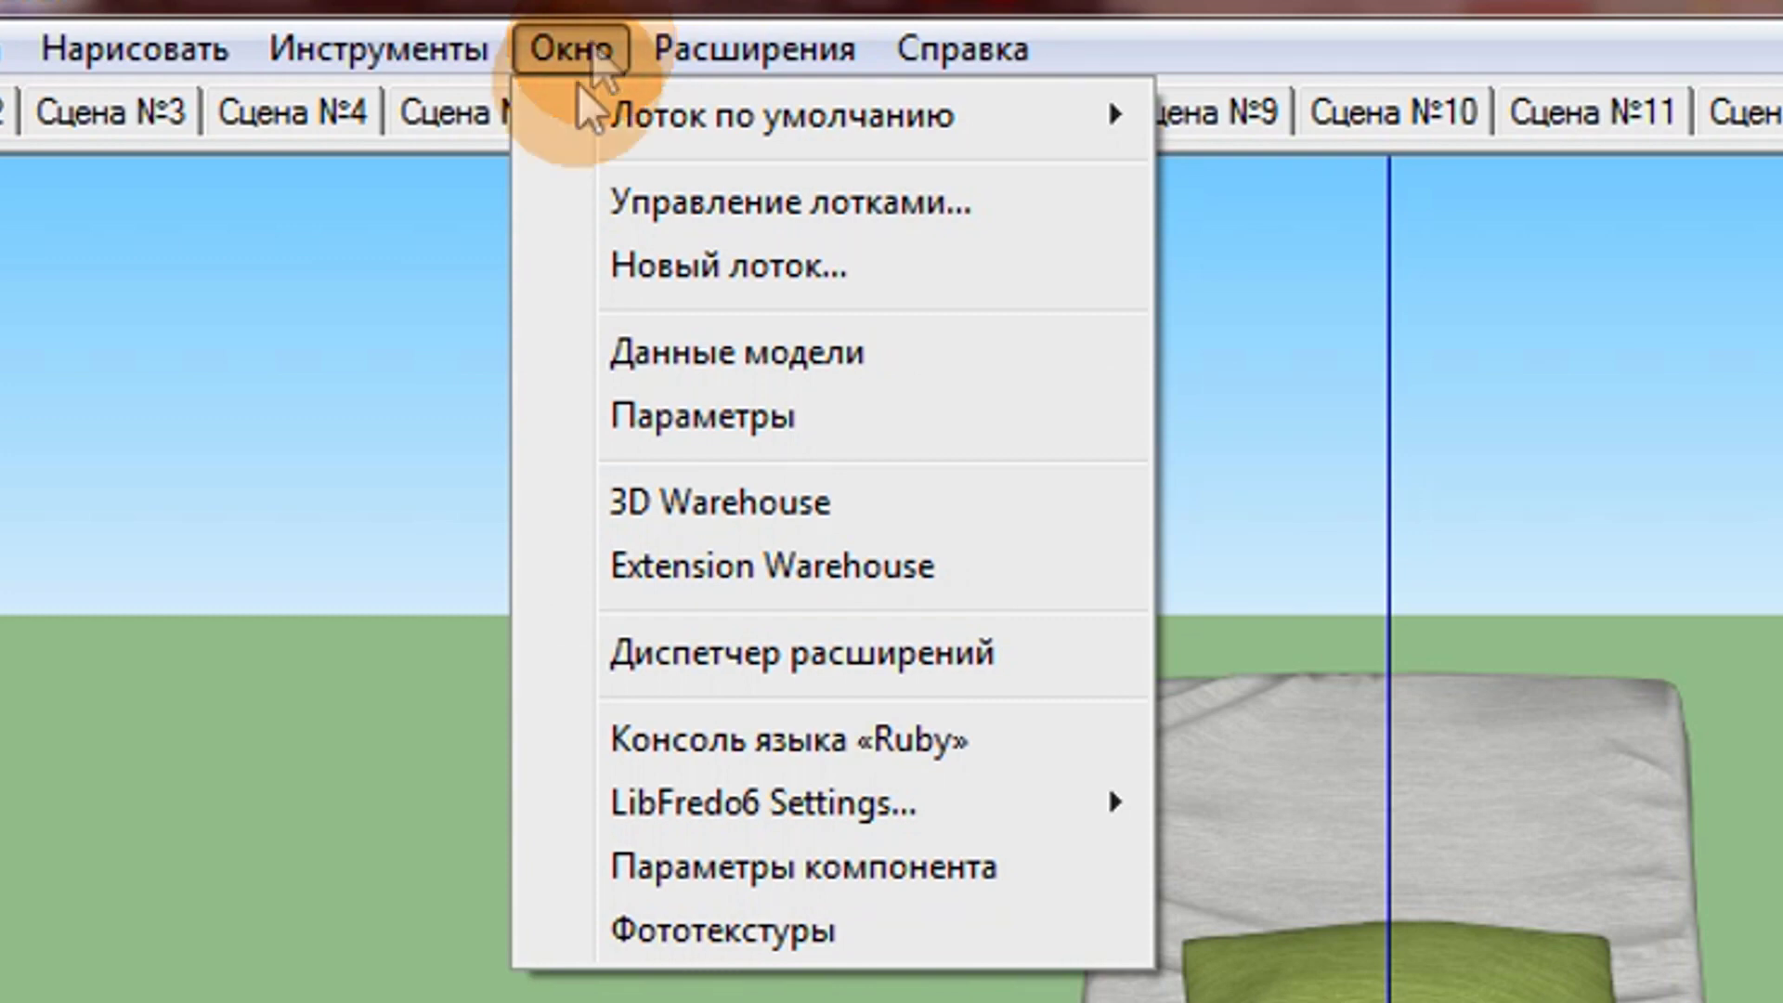
# Step: In Model Info's Animation settings, set scene delay to 0 seconds, keeping 2-second transitions
pyautogui.click(760, 340)
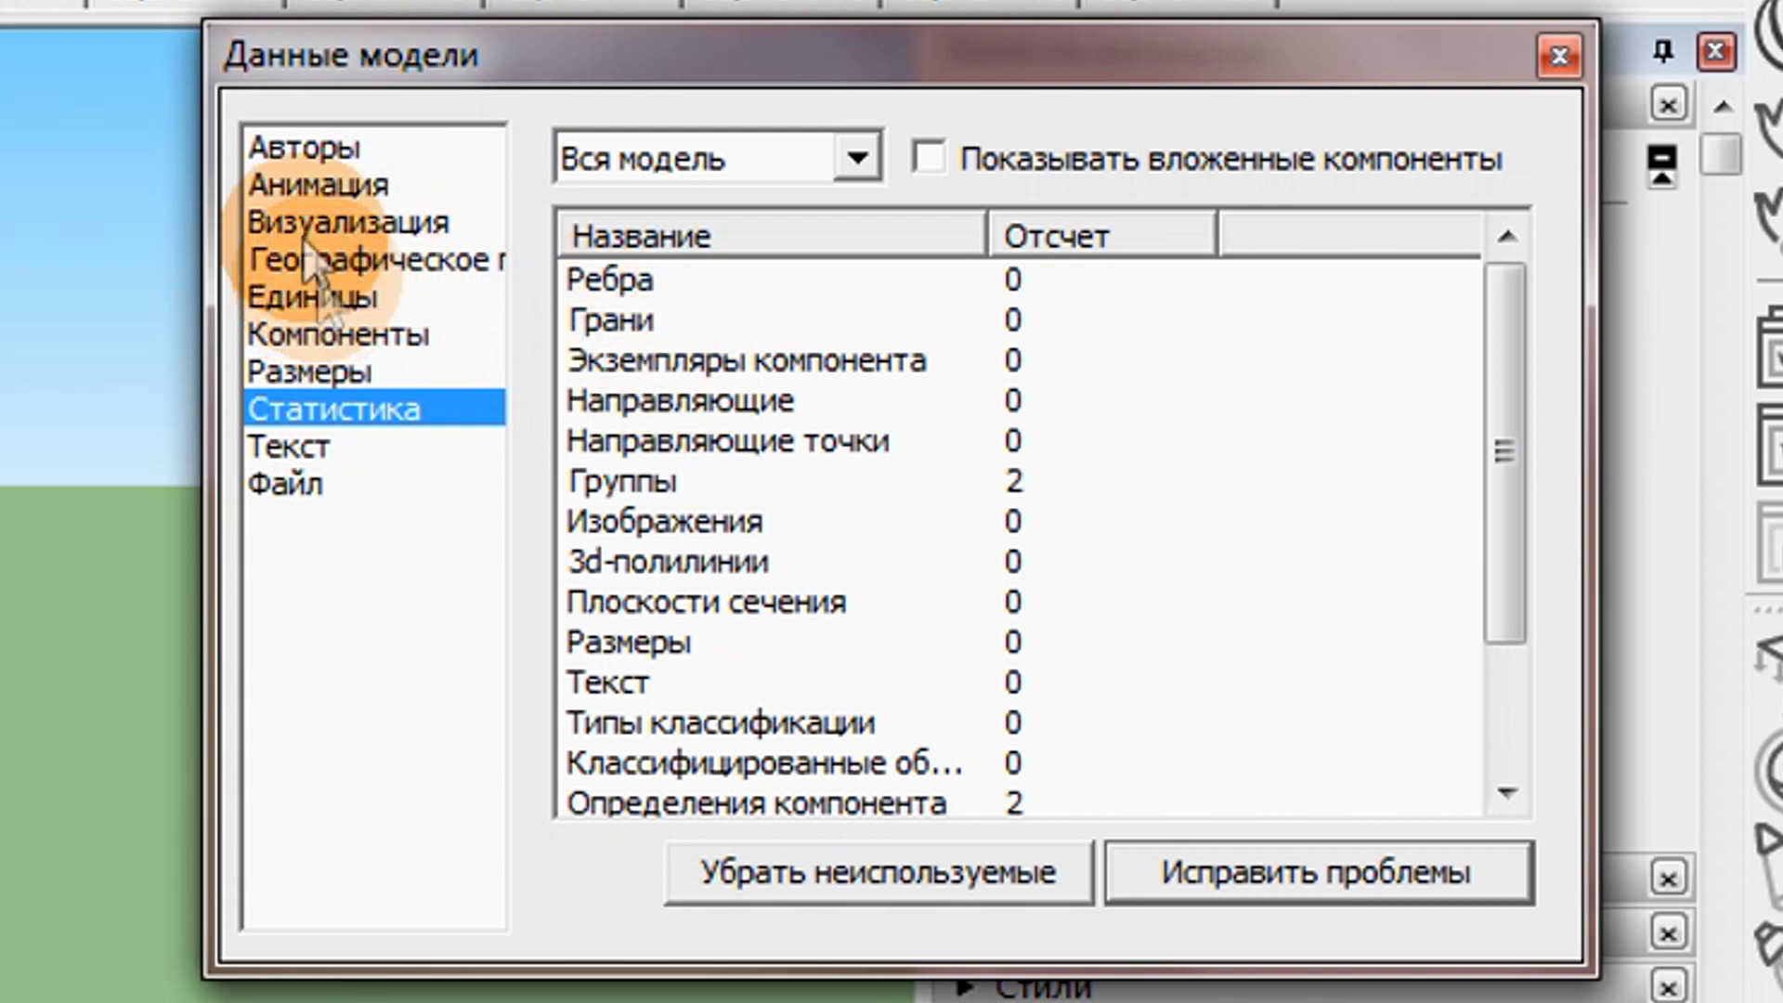
pyautogui.click(299, 184)
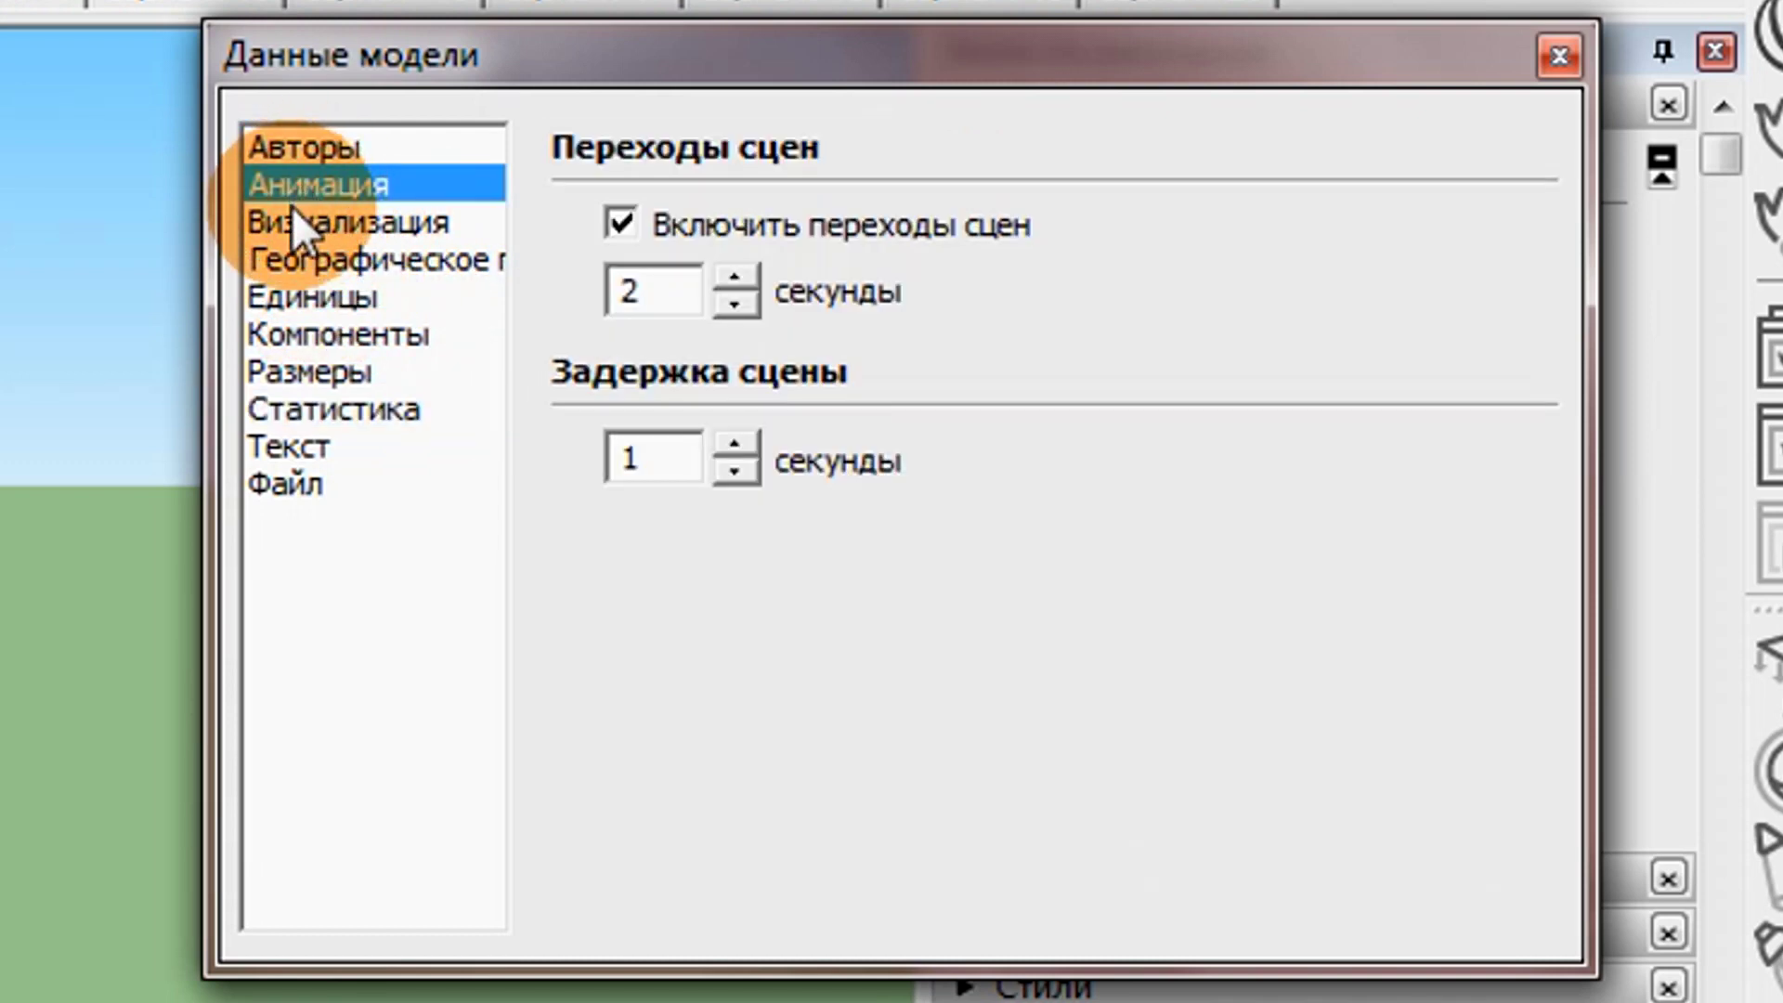
pyautogui.click(674, 458)
pyautogui.doubleClick(674, 458)
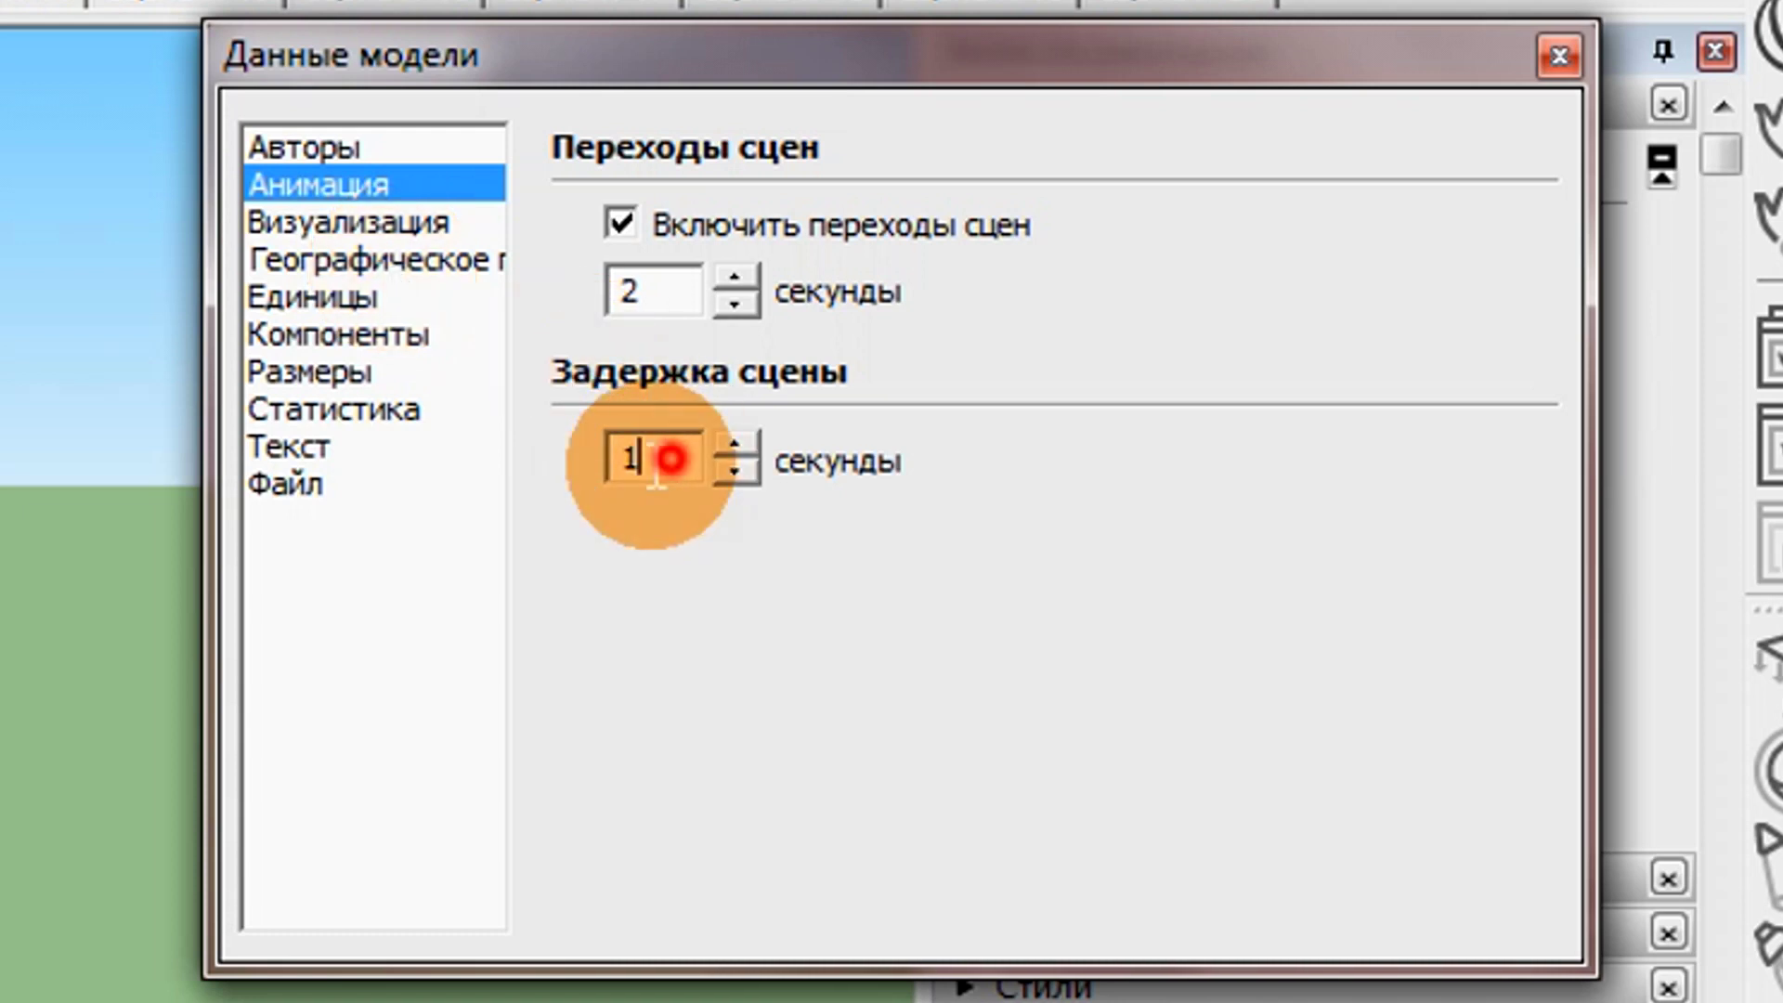
pyautogui.write('0')
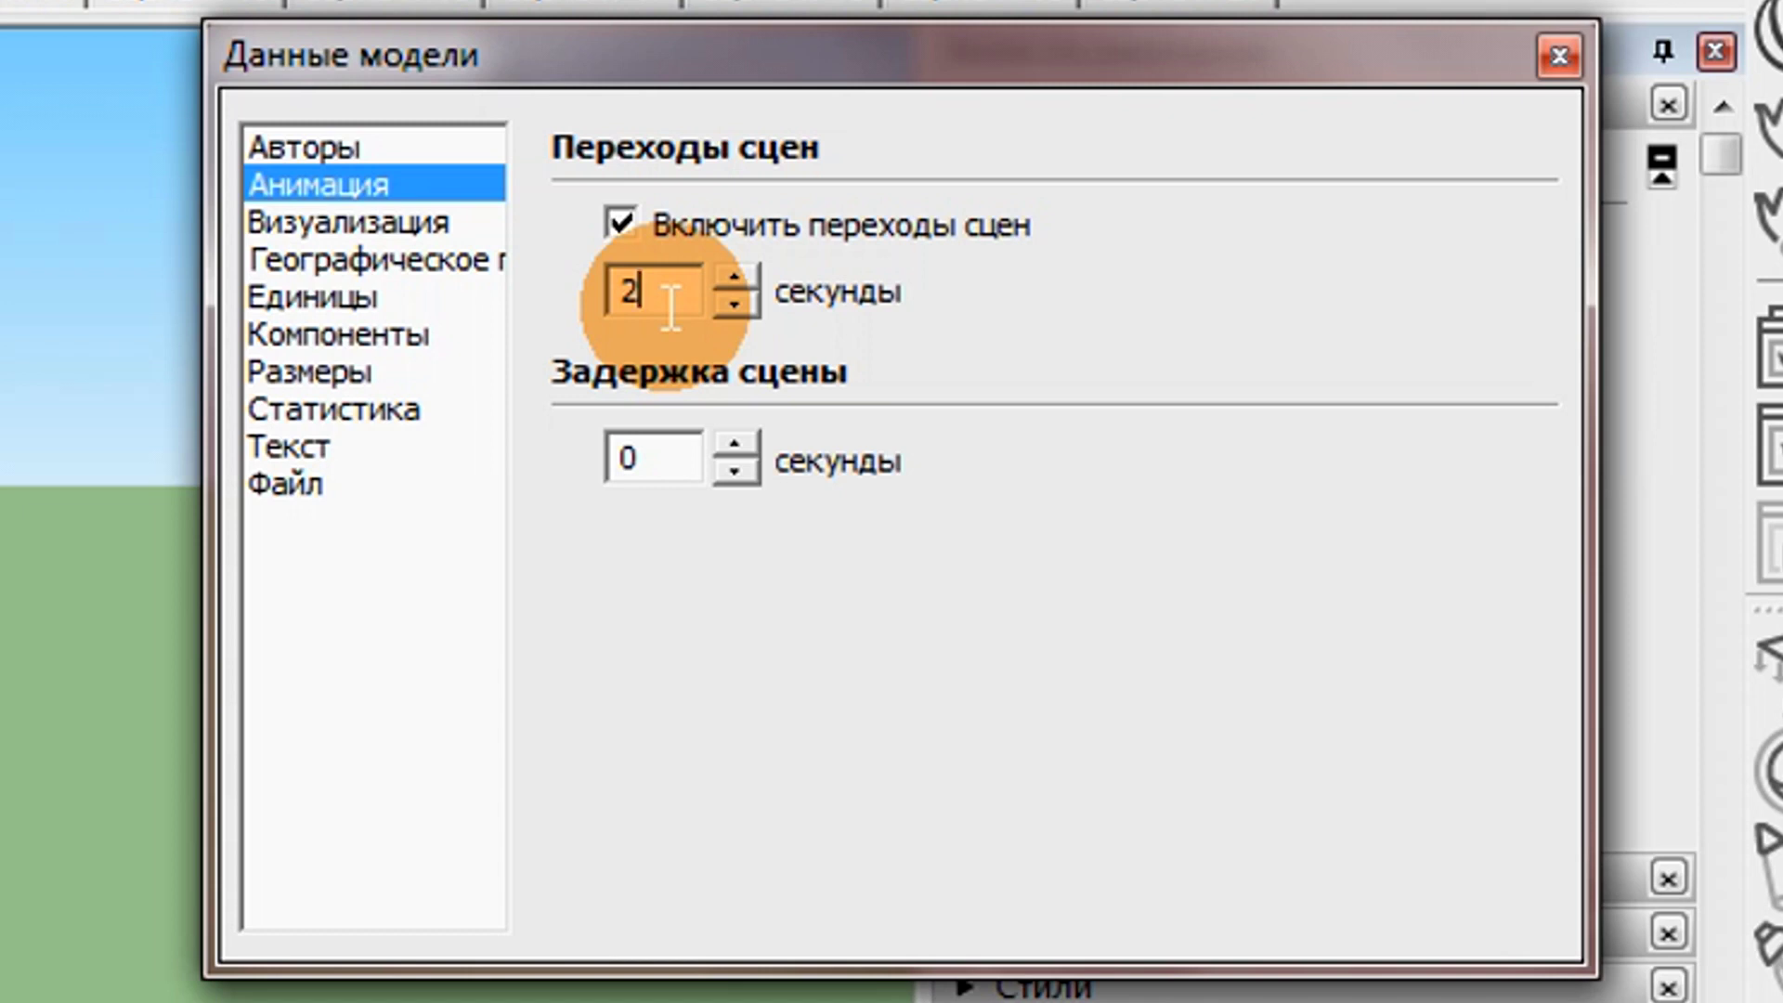
pyautogui.click(677, 293)
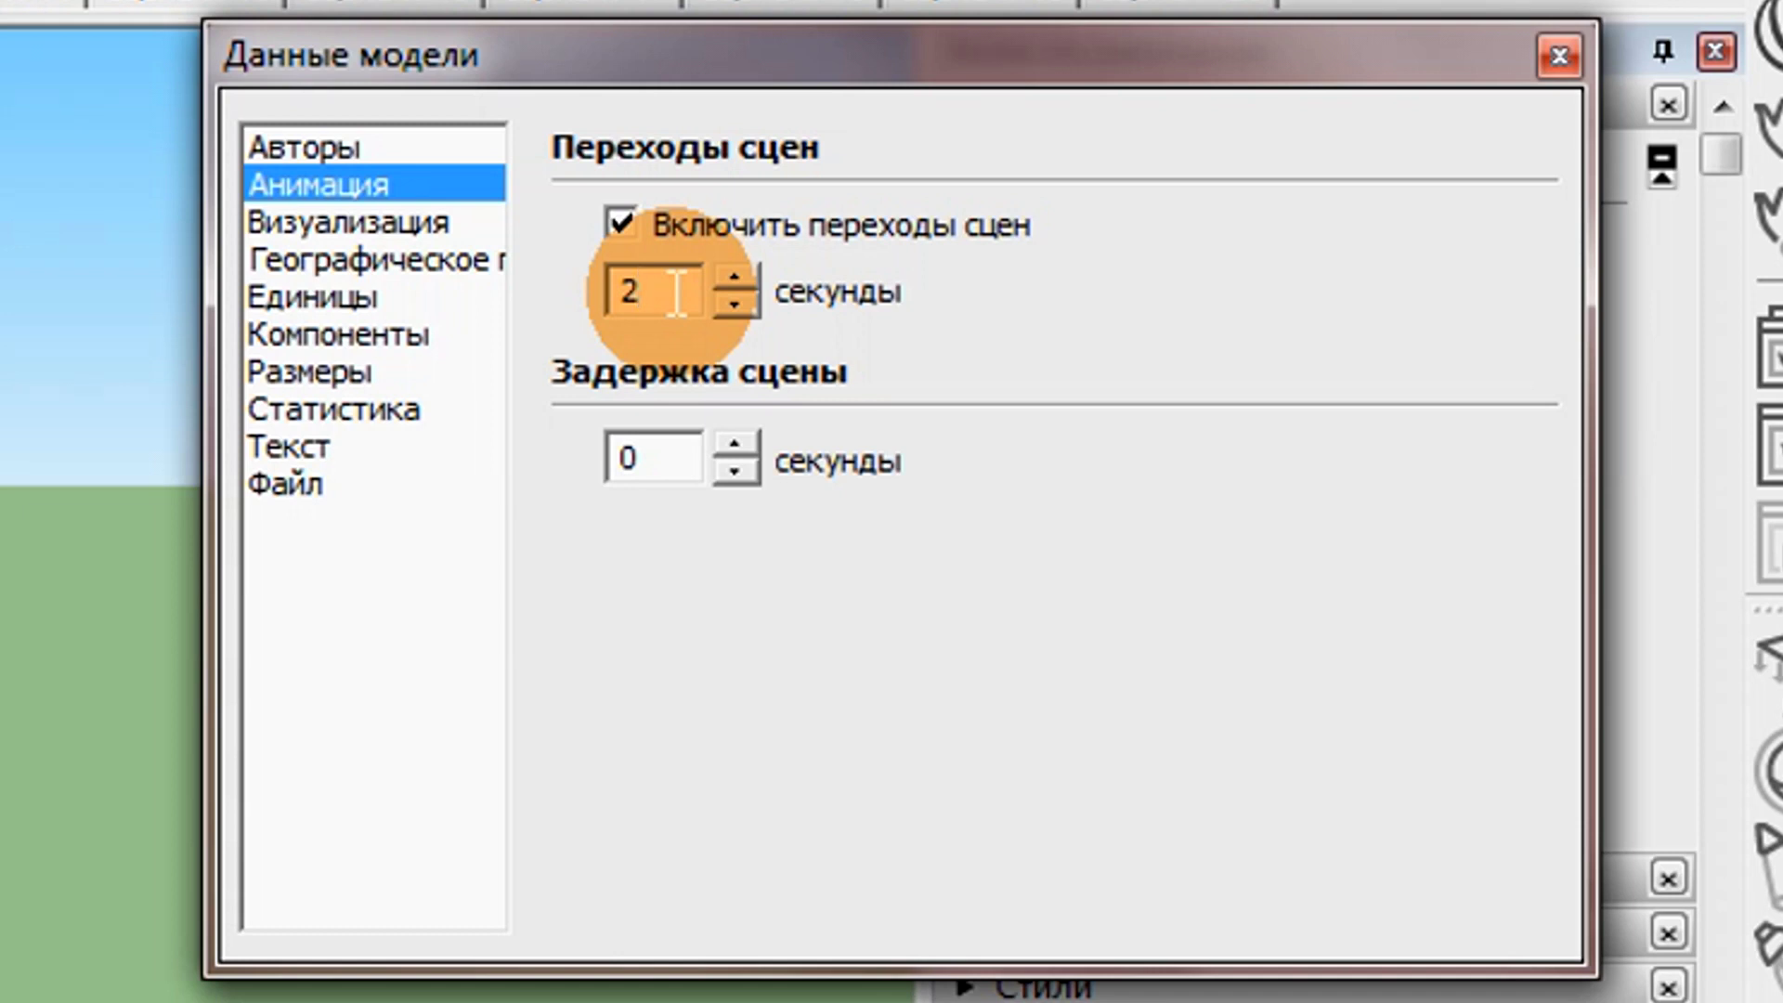
pyautogui.click(388, 220)
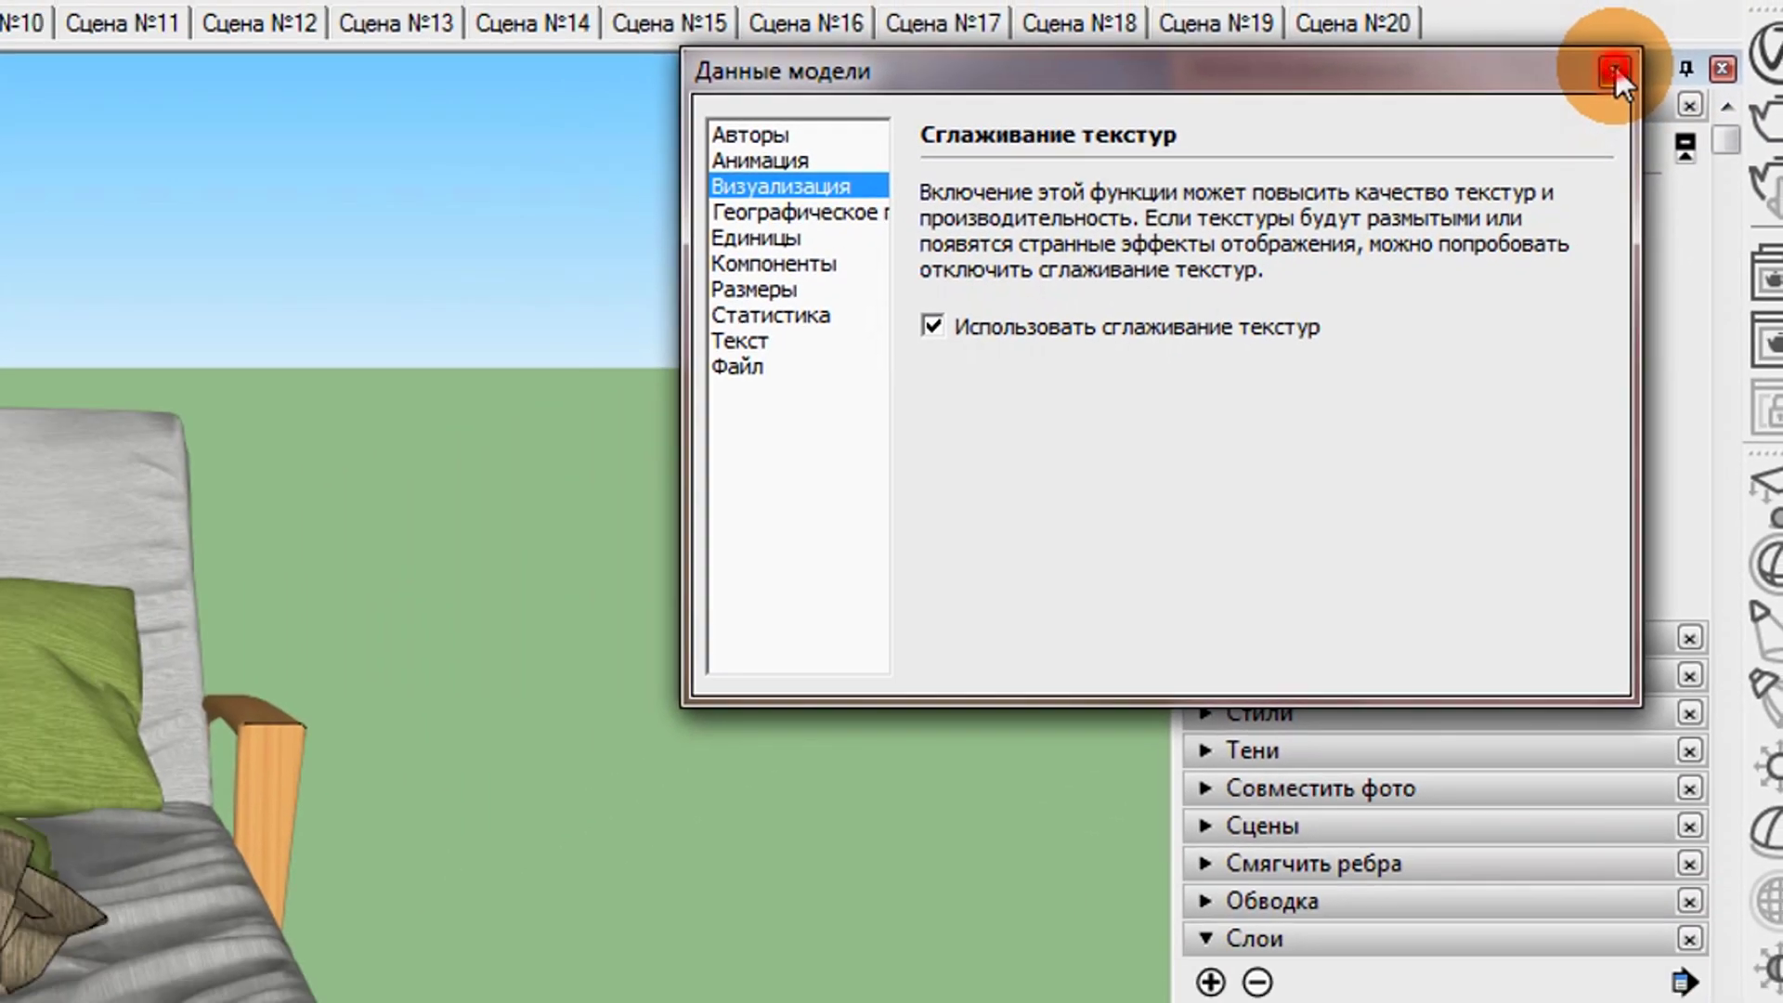
pyautogui.click(1559, 57)
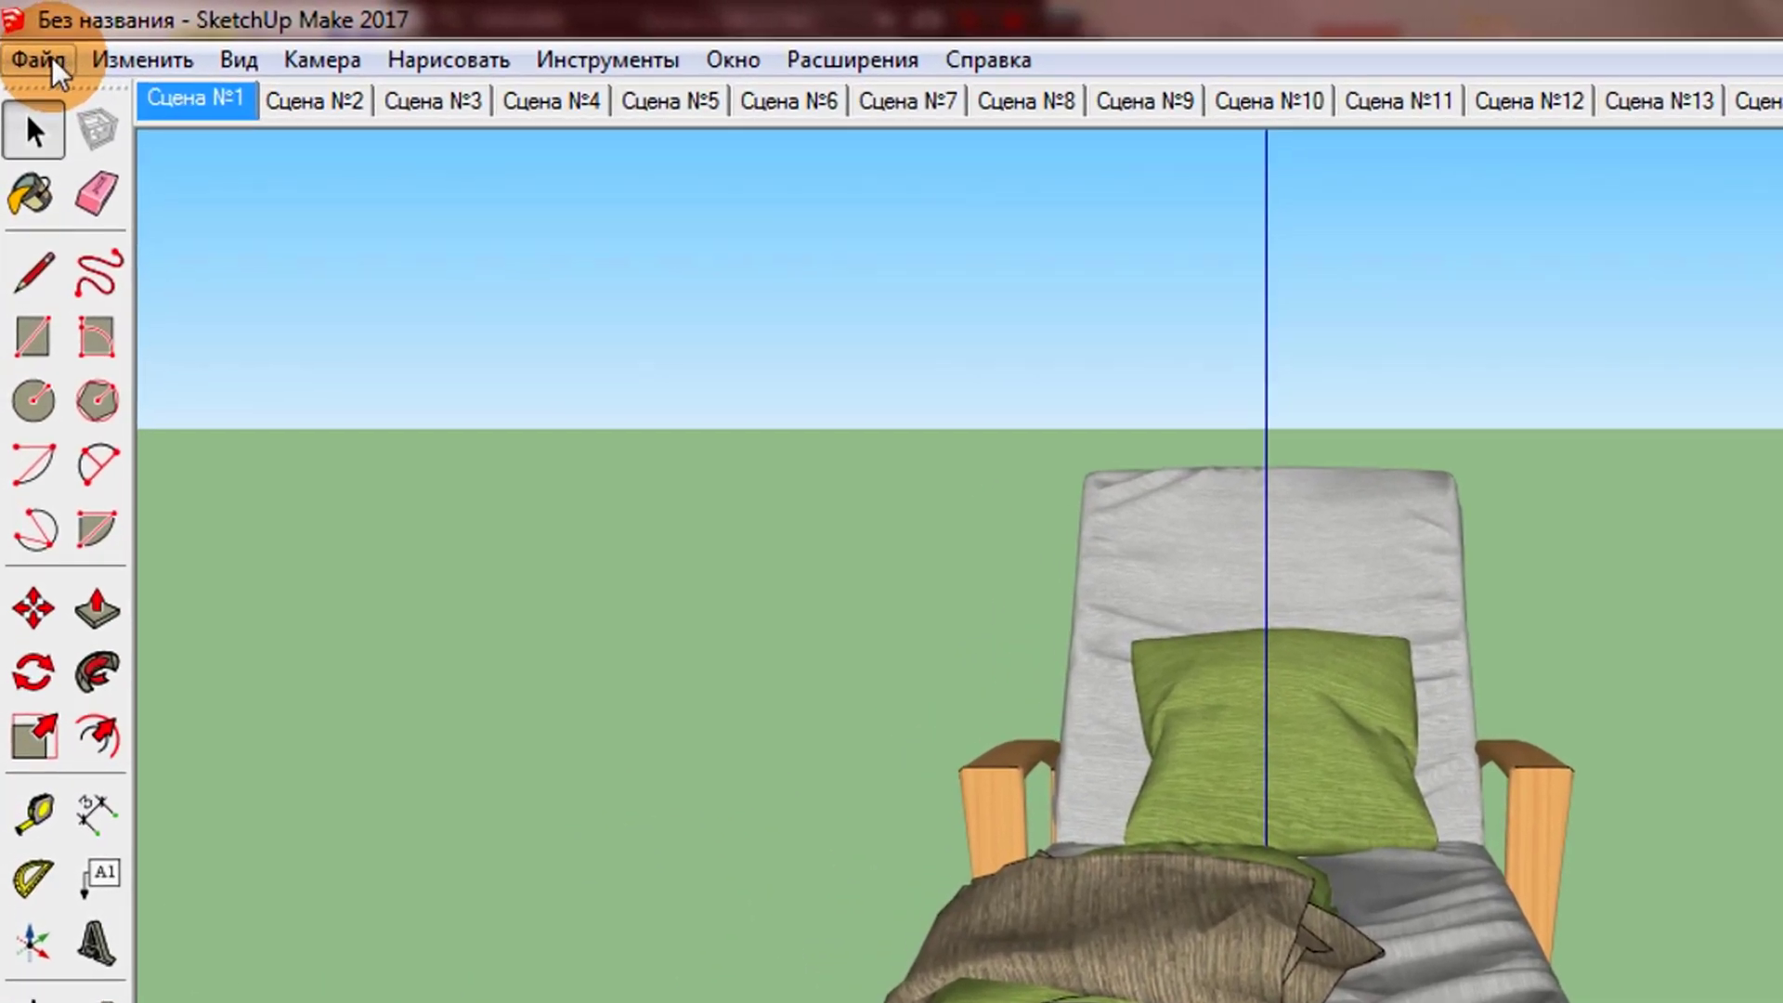
# Step: Set the video export to the Desktop as H.264 MP4 with 1080p Full HD (1920×1080, 24 fps)
pyautogui.click(54, 61)
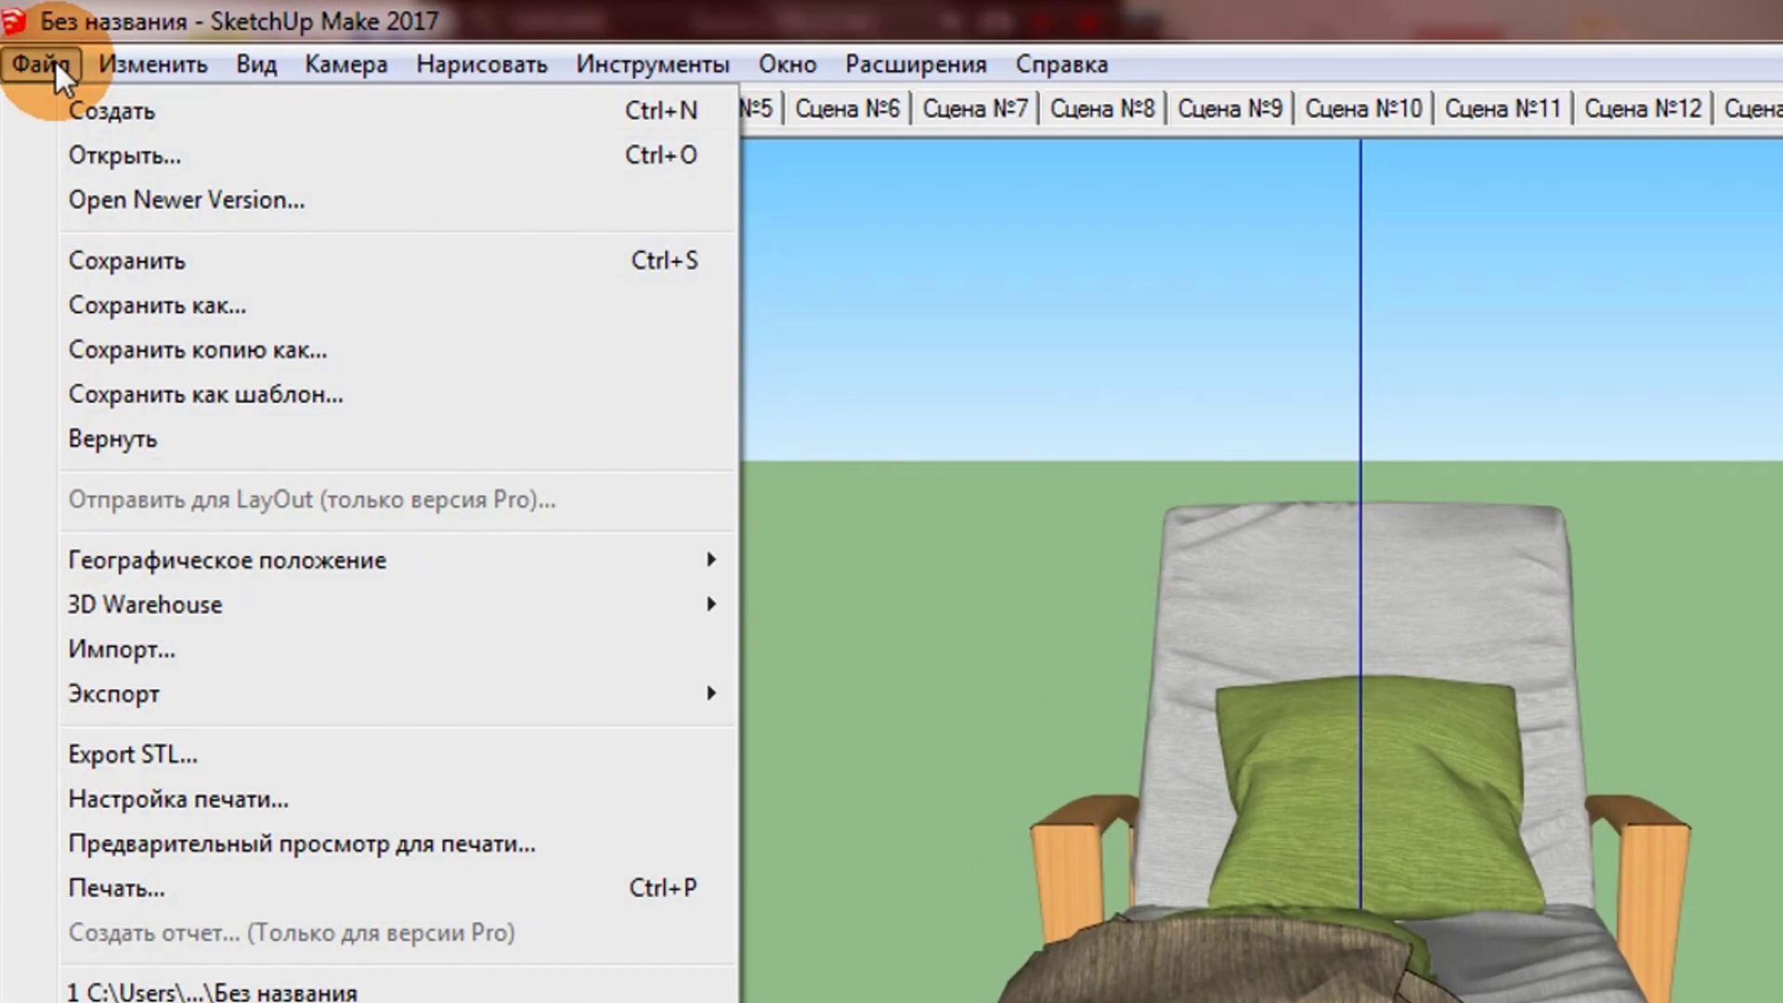
pyautogui.moveTo(114, 694)
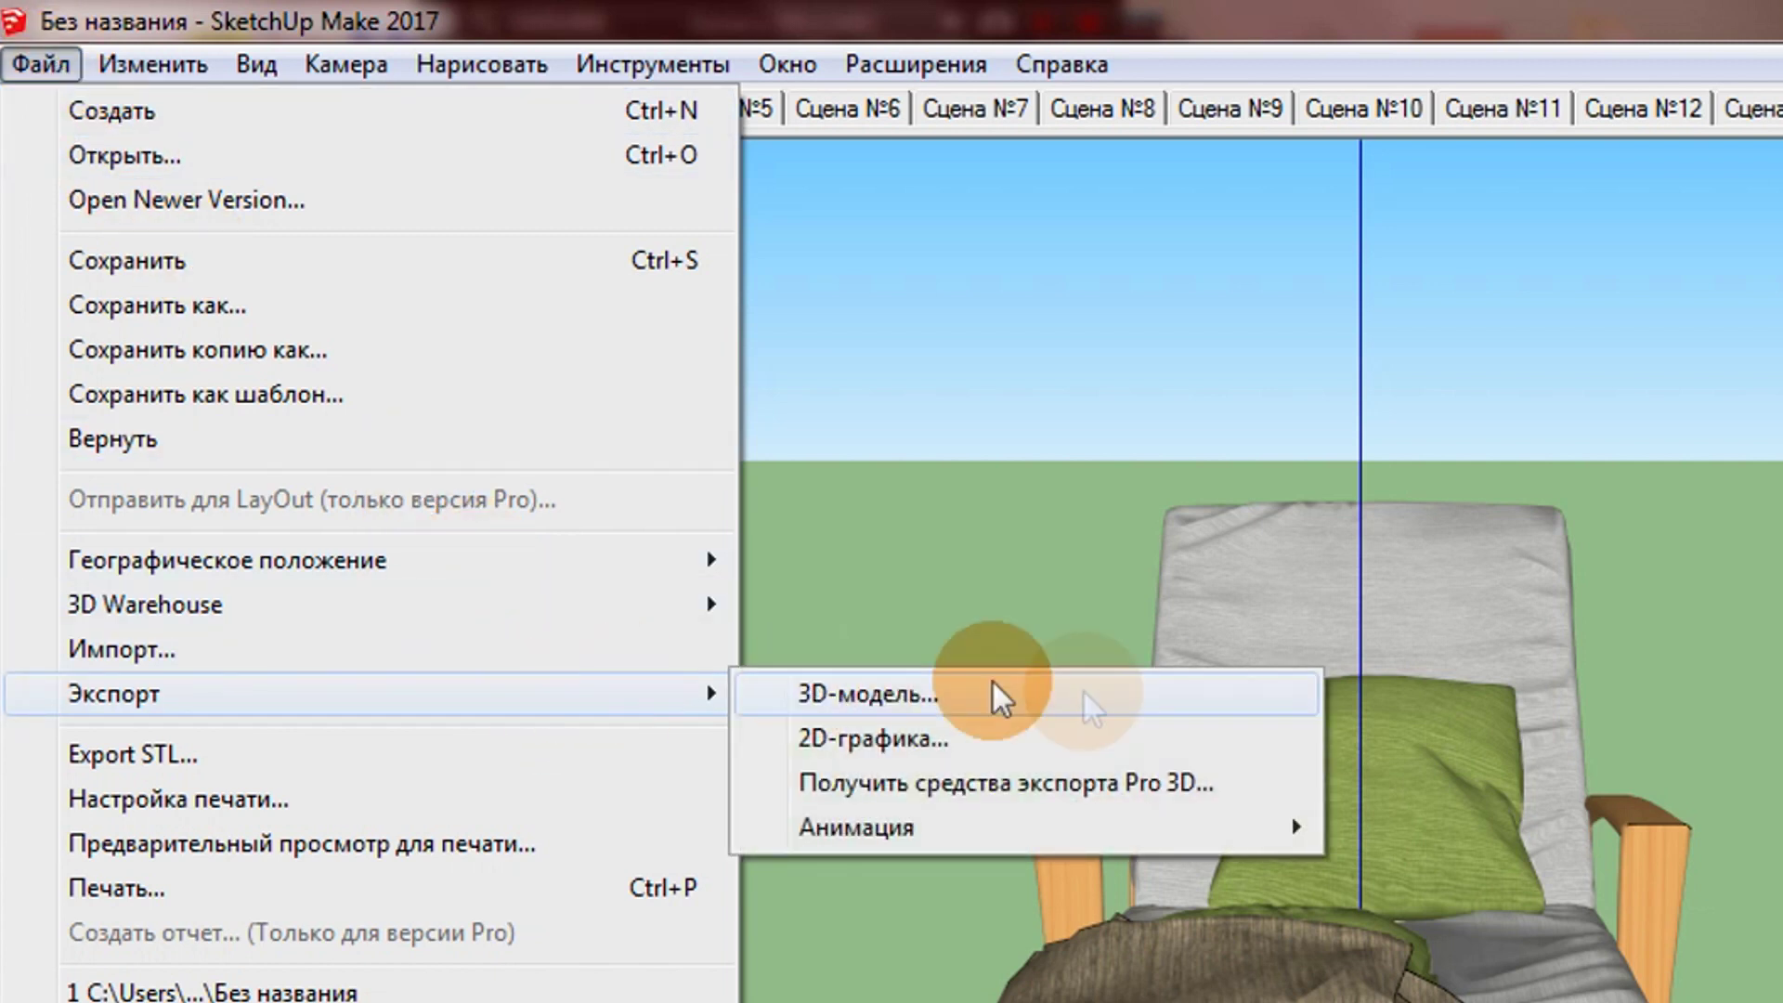
pyautogui.moveTo(1026, 828)
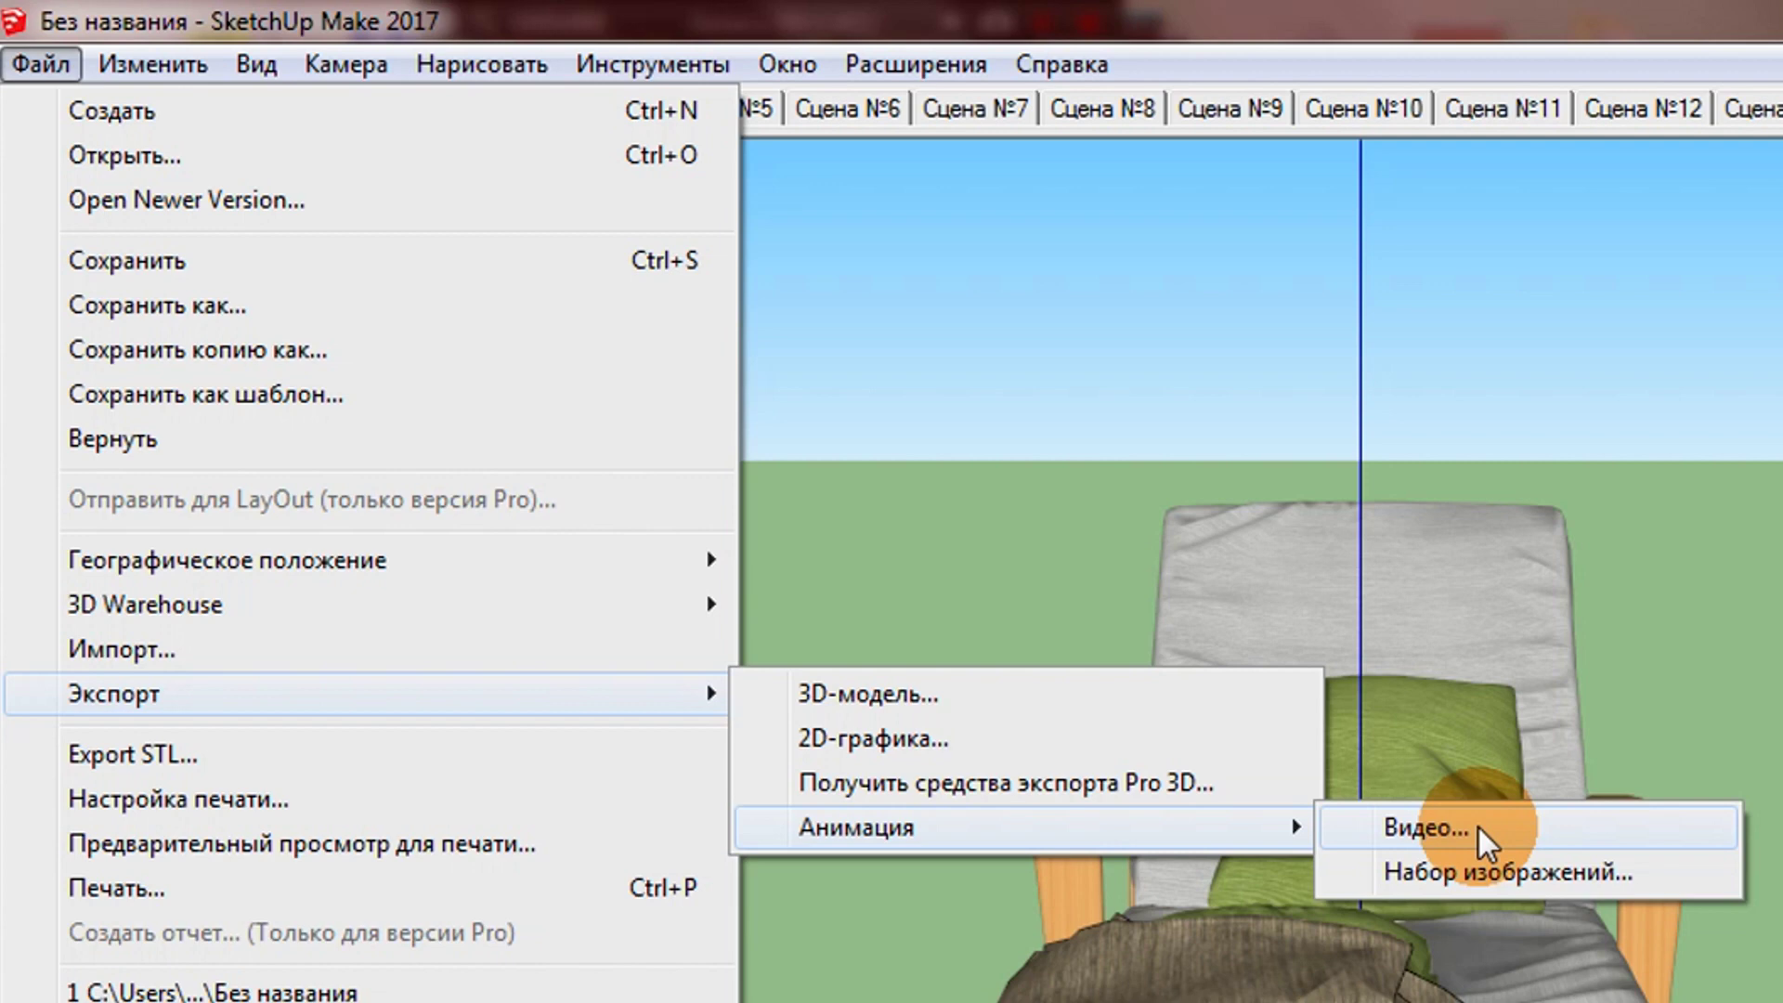
pyautogui.click(1479, 830)
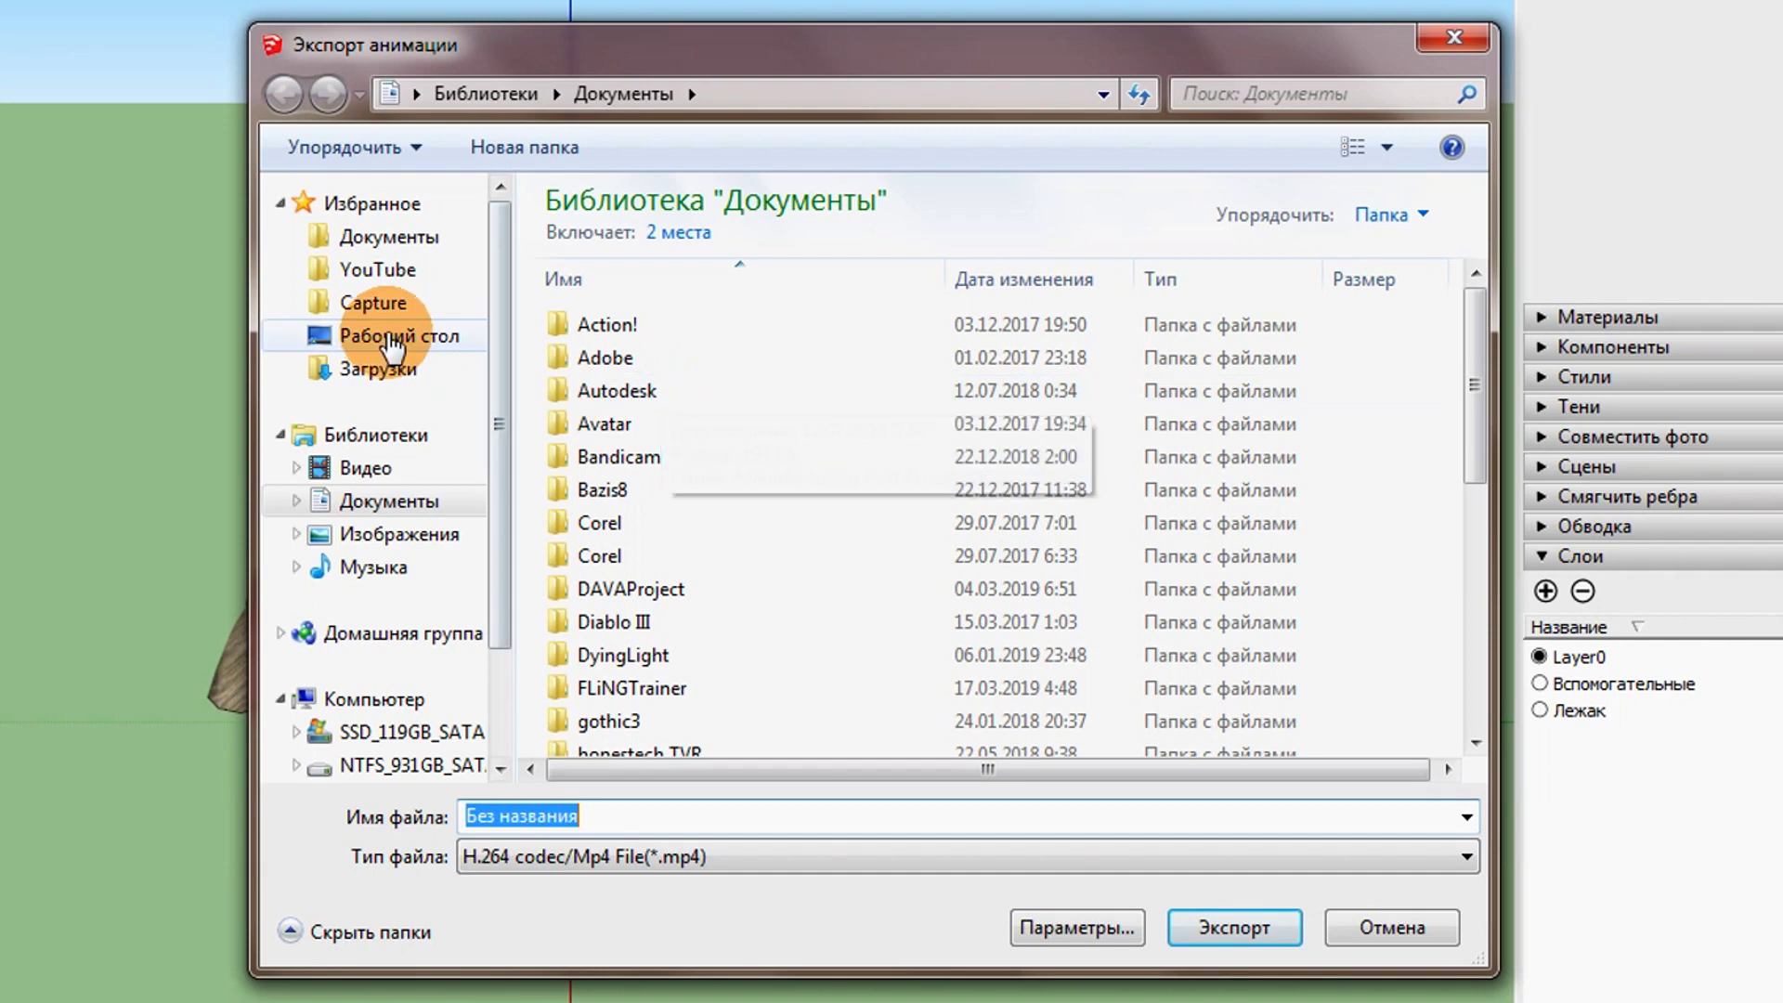
pyautogui.click(393, 342)
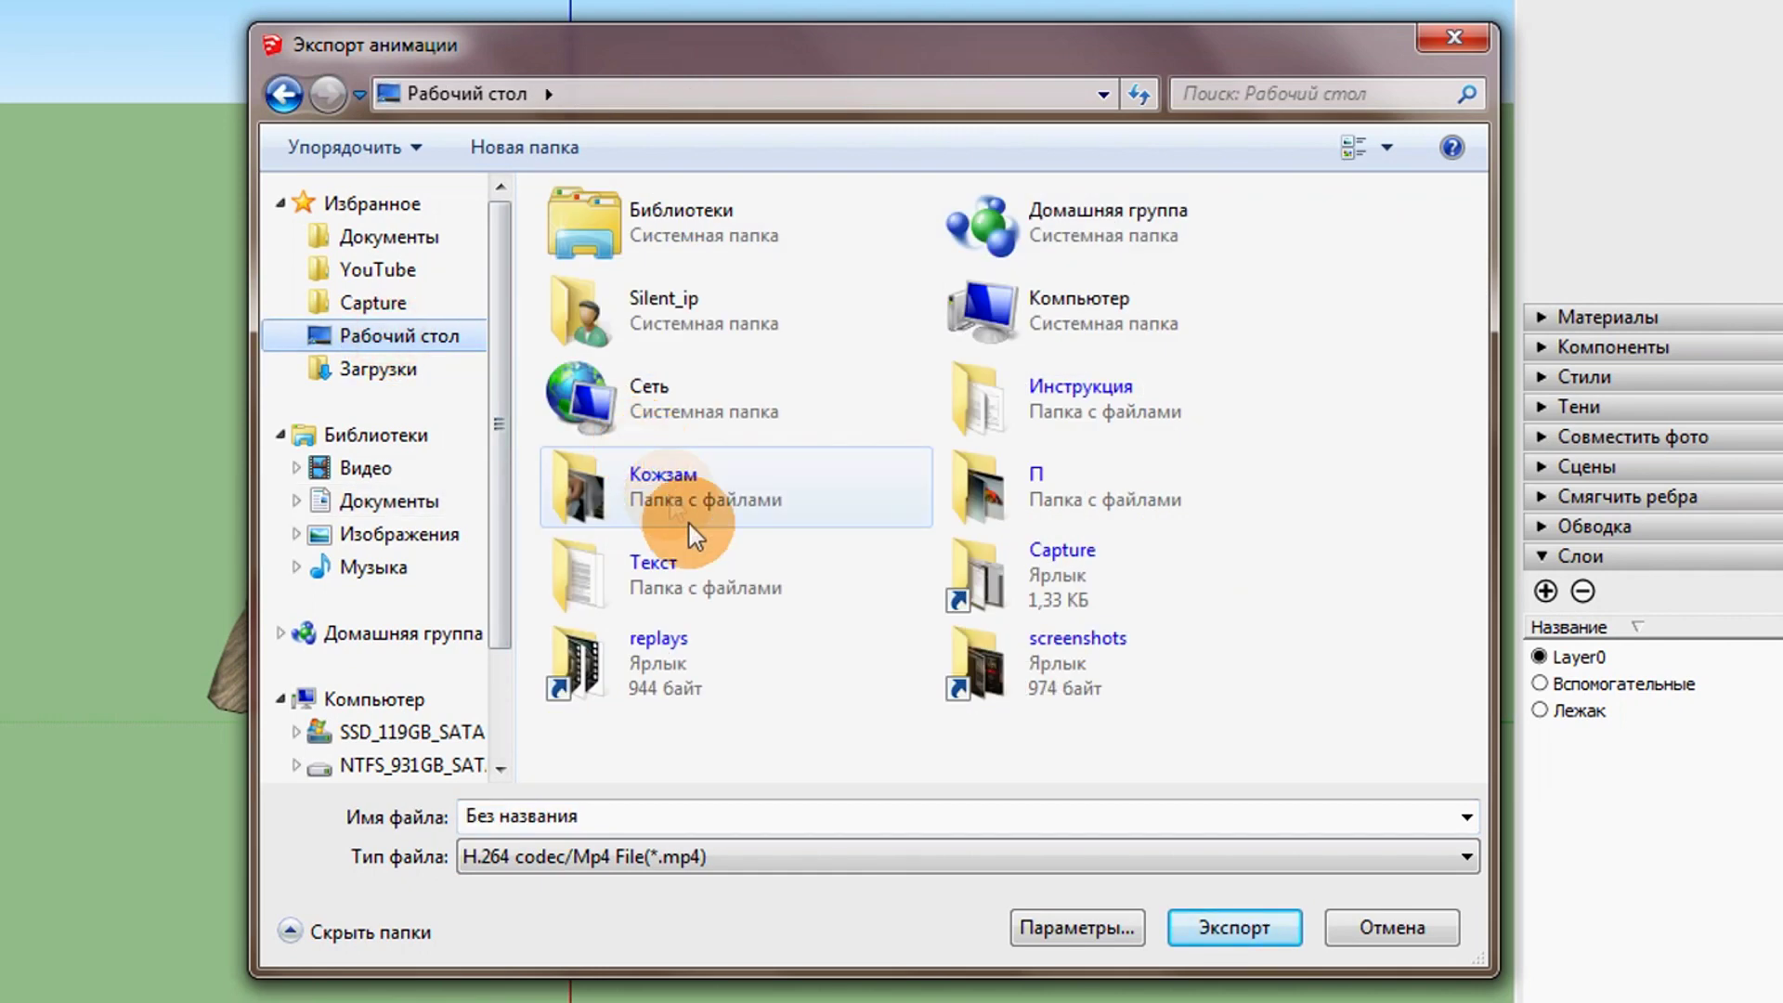
pyautogui.click(625, 858)
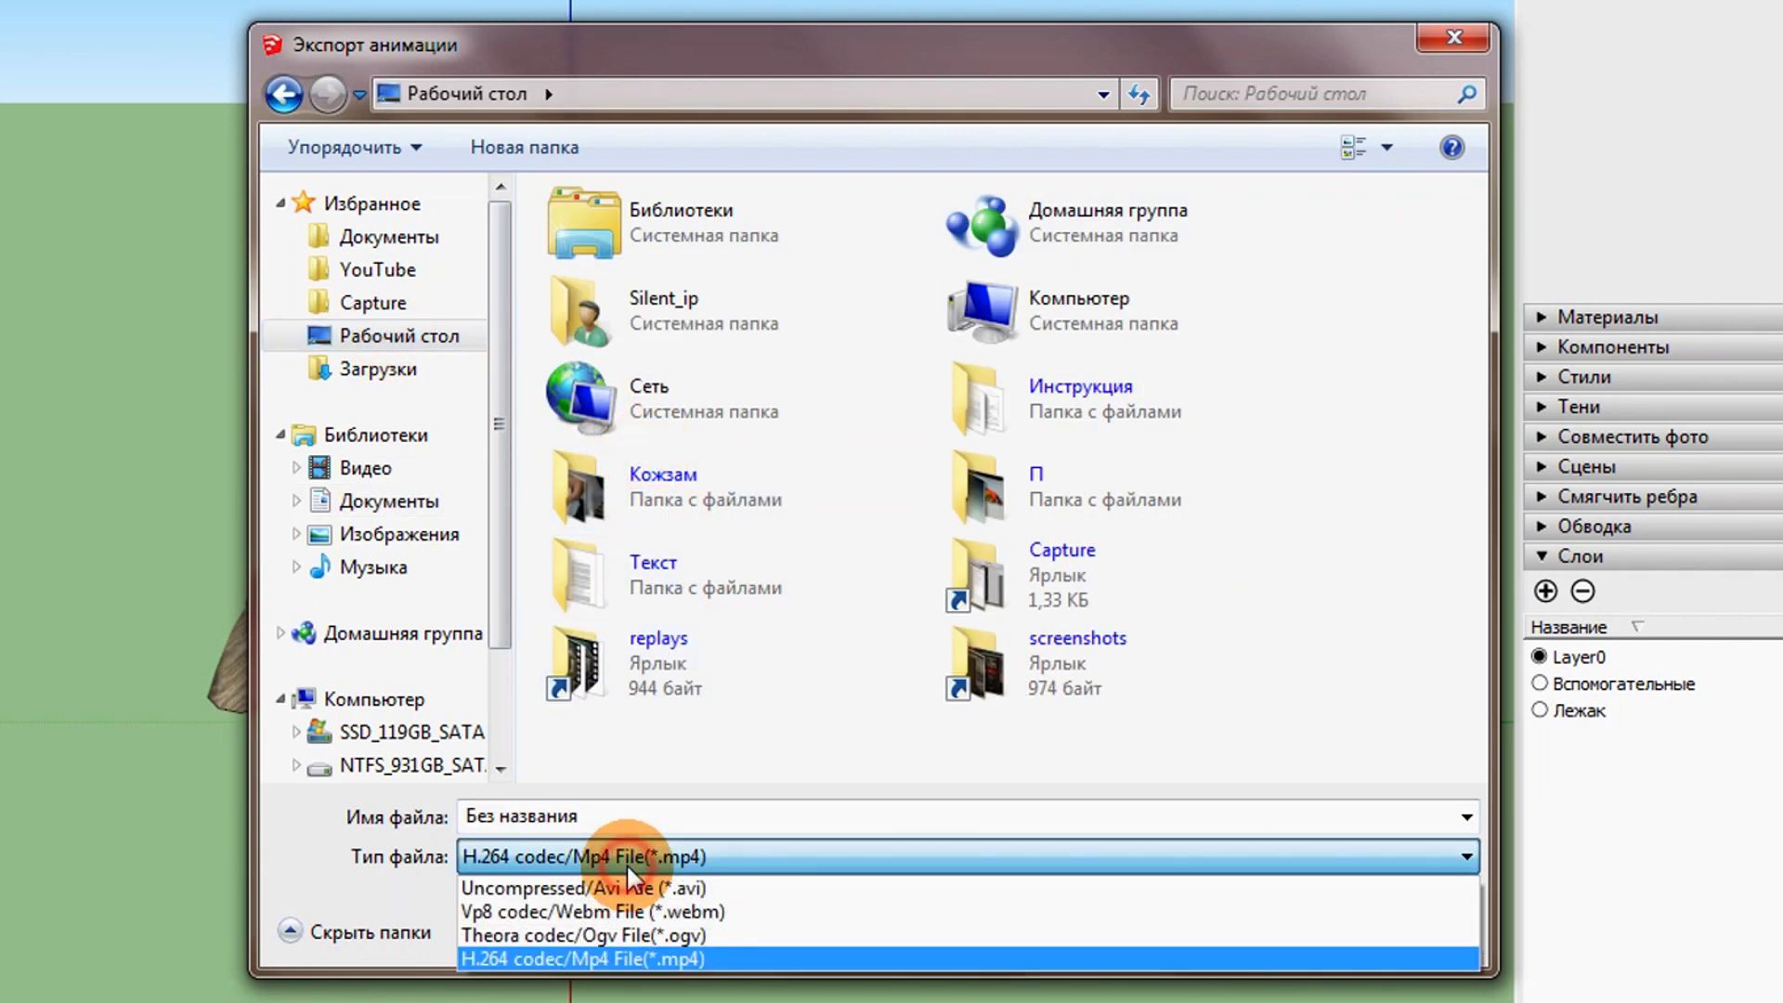
pyautogui.click(628, 864)
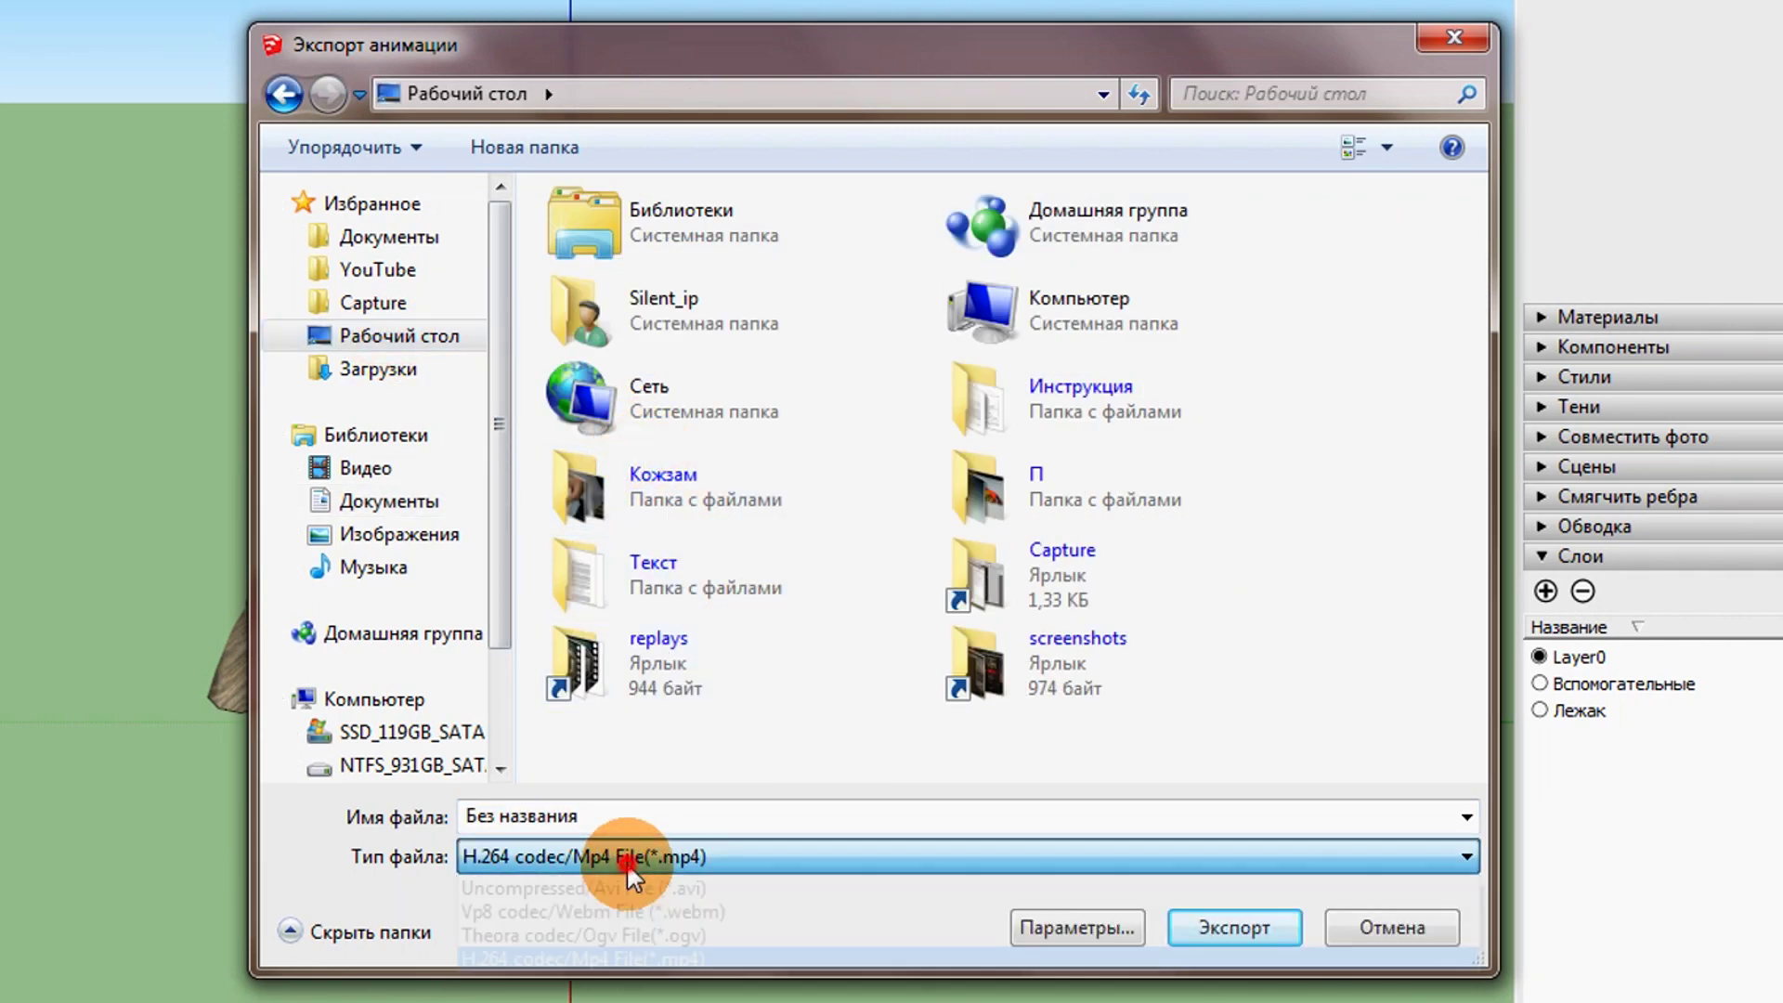
pyautogui.click(1047, 928)
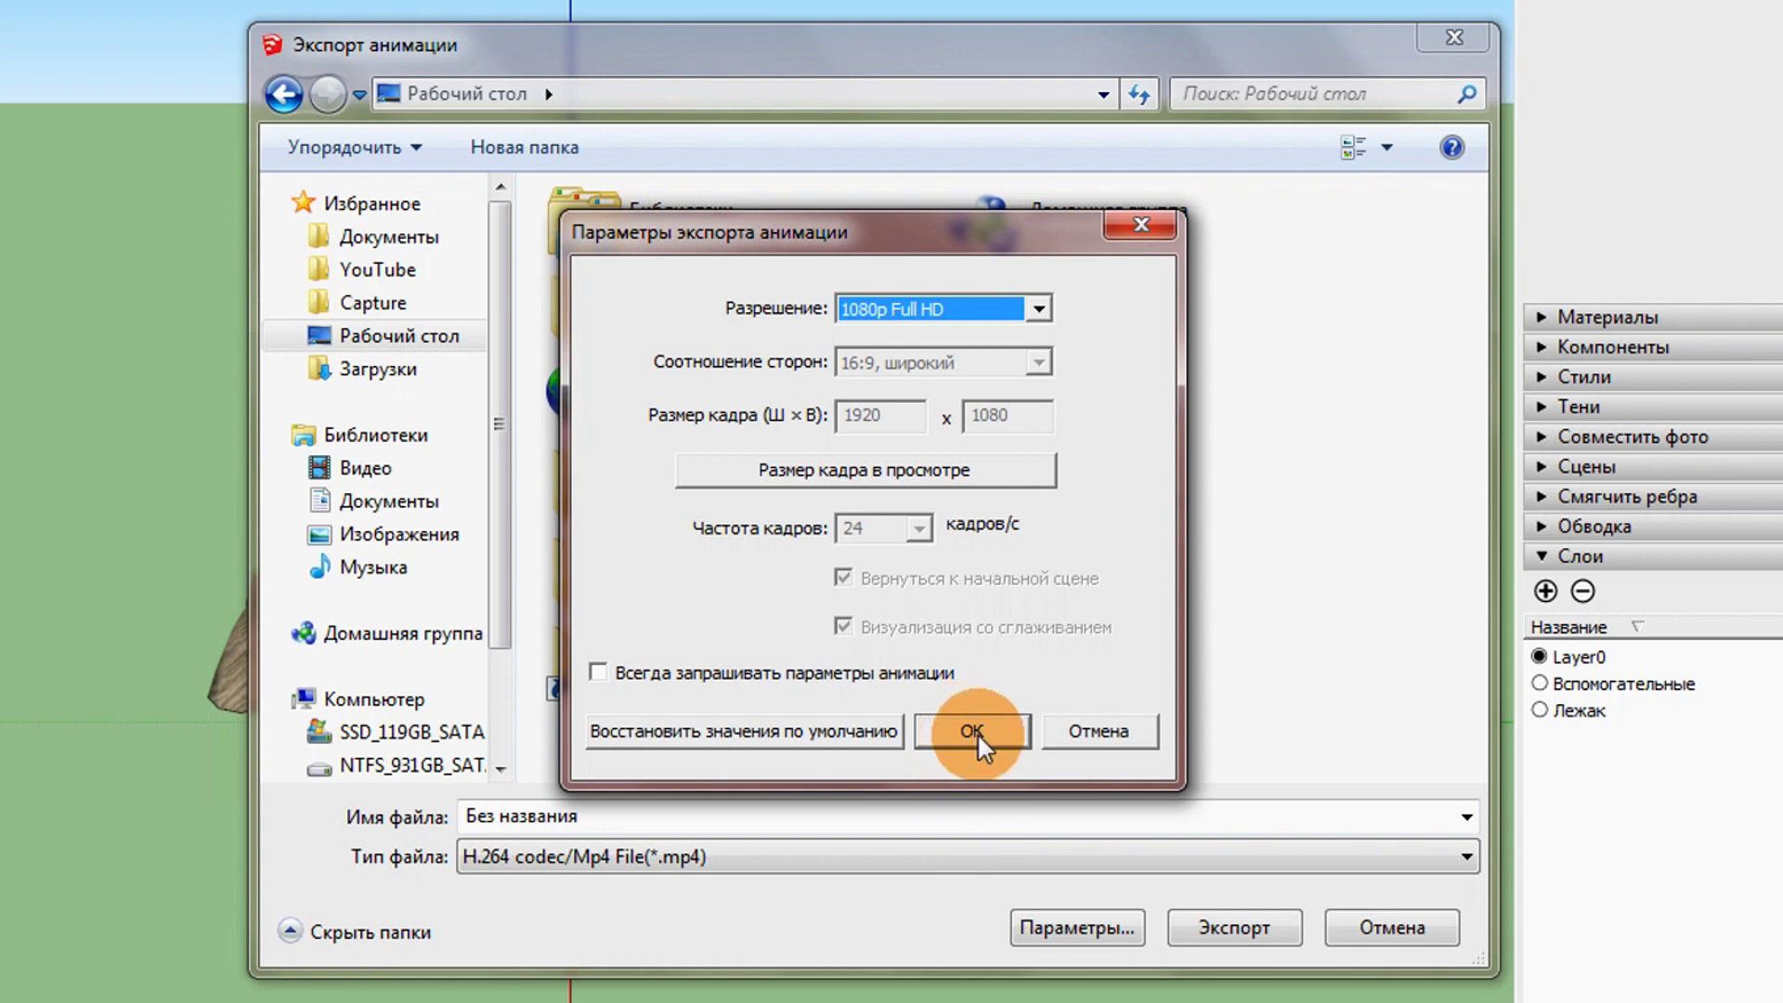
pyautogui.click(978, 733)
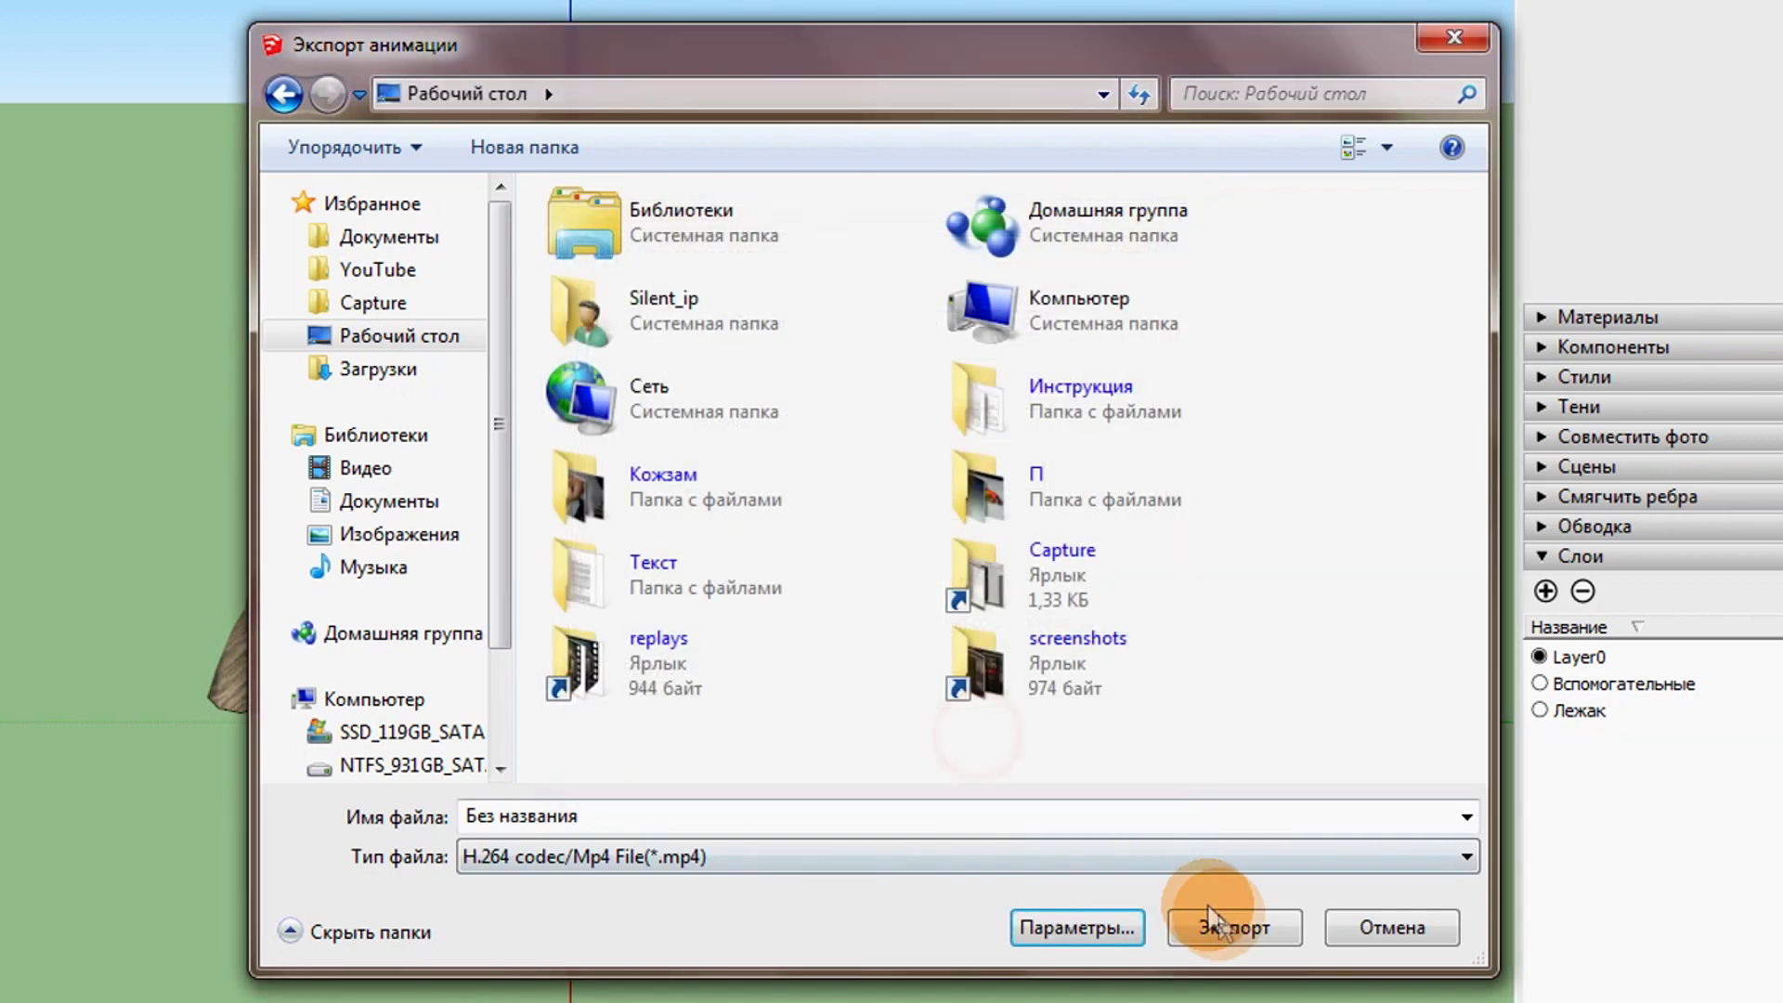
# Step: Start exporting the chair scene animation as an MP4 video
pyautogui.click(1251, 941)
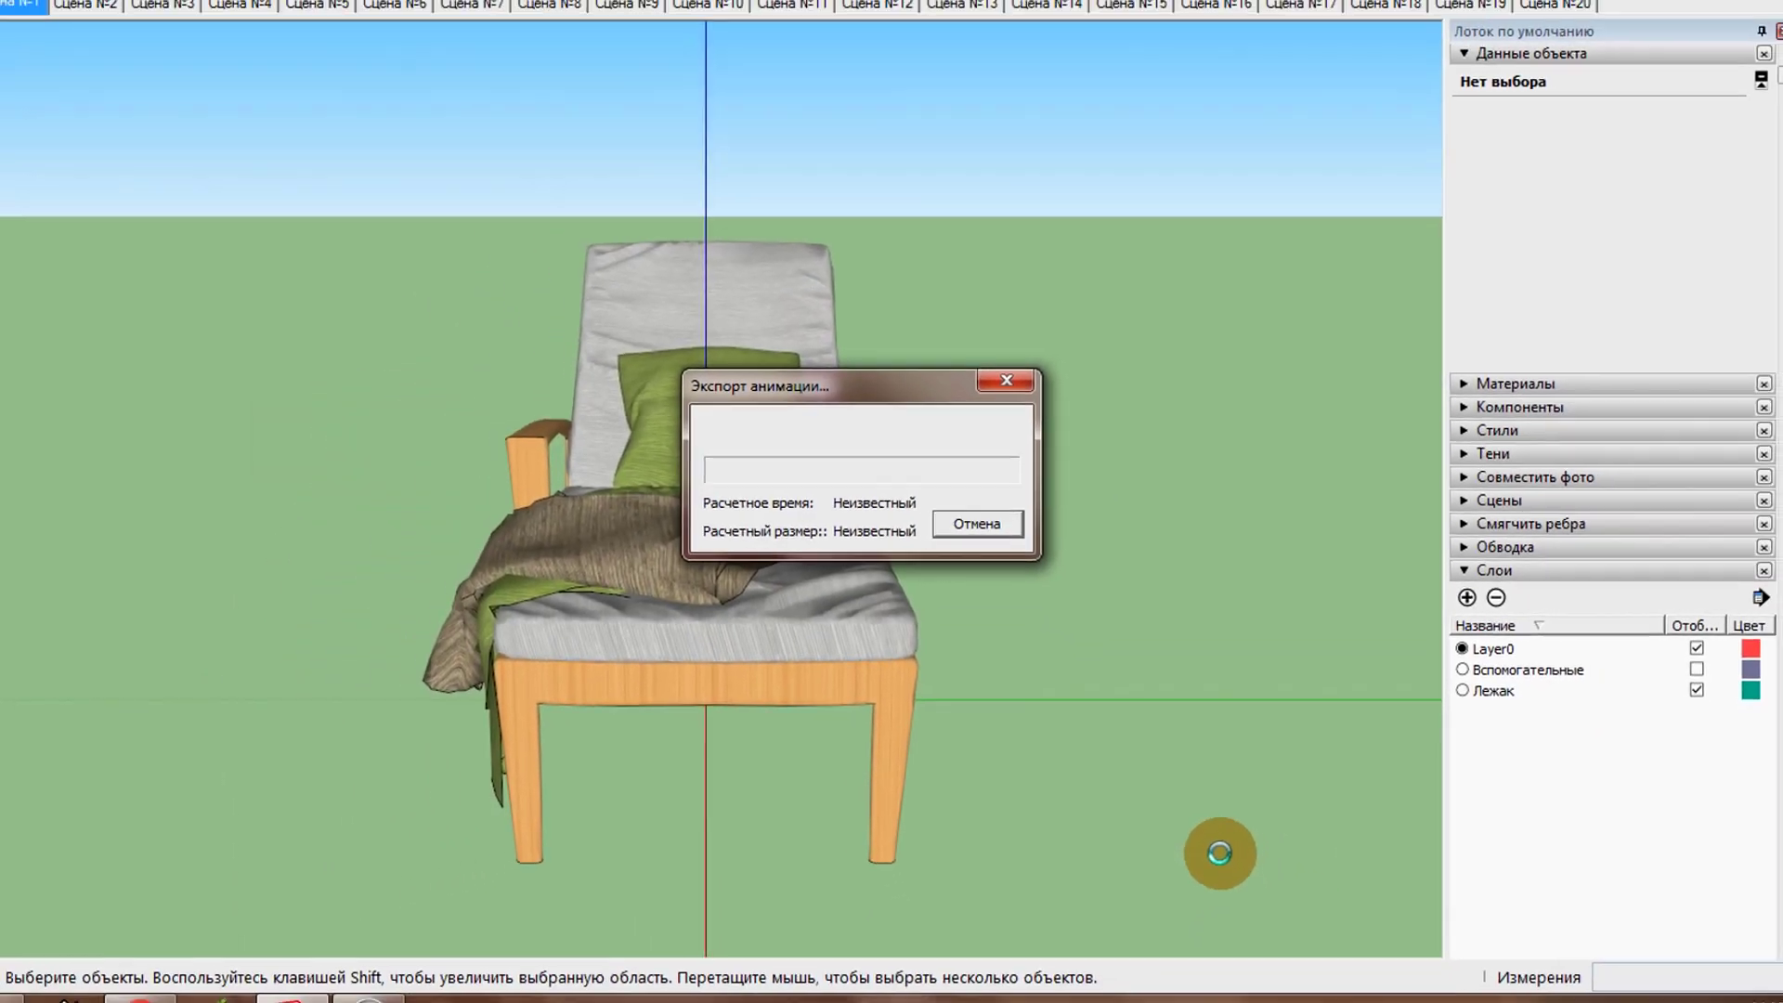